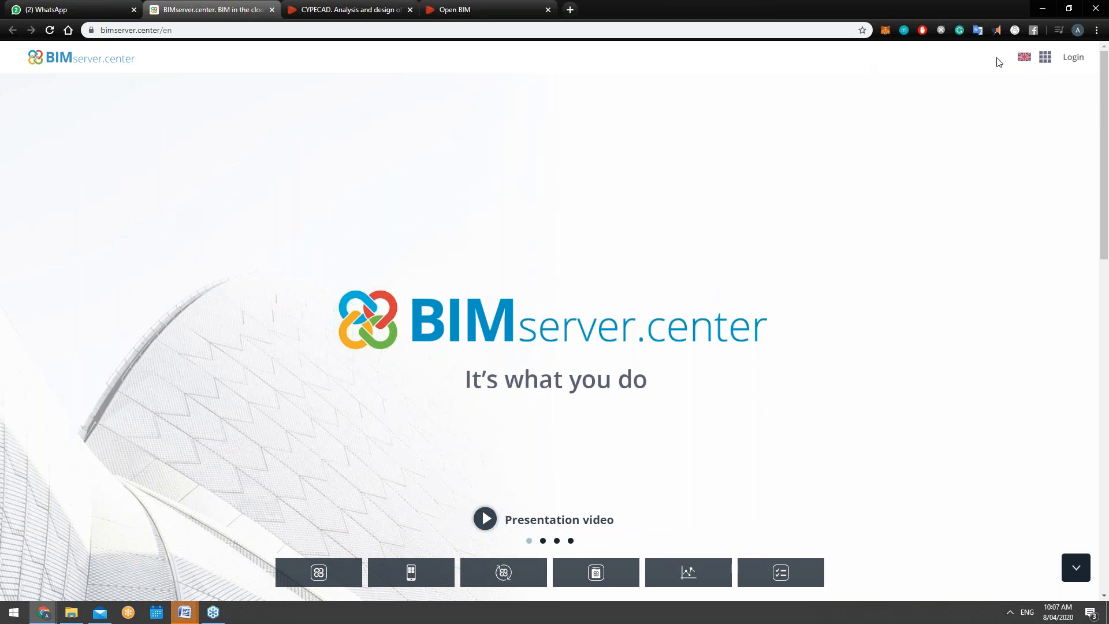
Log in to BIMserver.center with the account e-mail and password after checking the account registration form
{"action": "left_click", "coordinate": [1068, 60]}
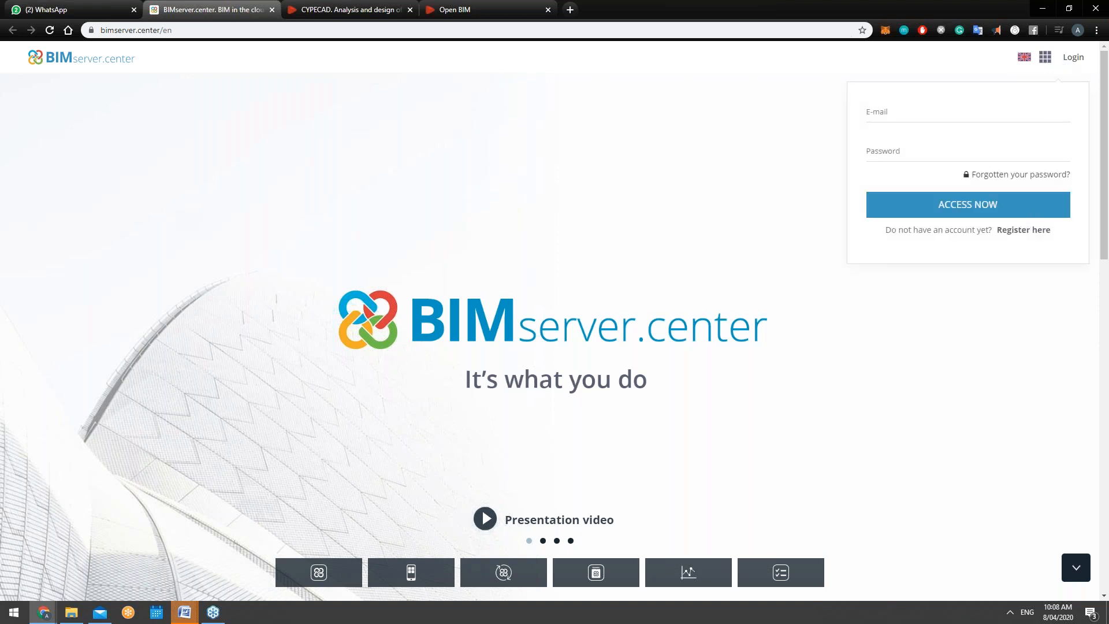
{"action": "left_click", "coordinate": [1024, 230]}
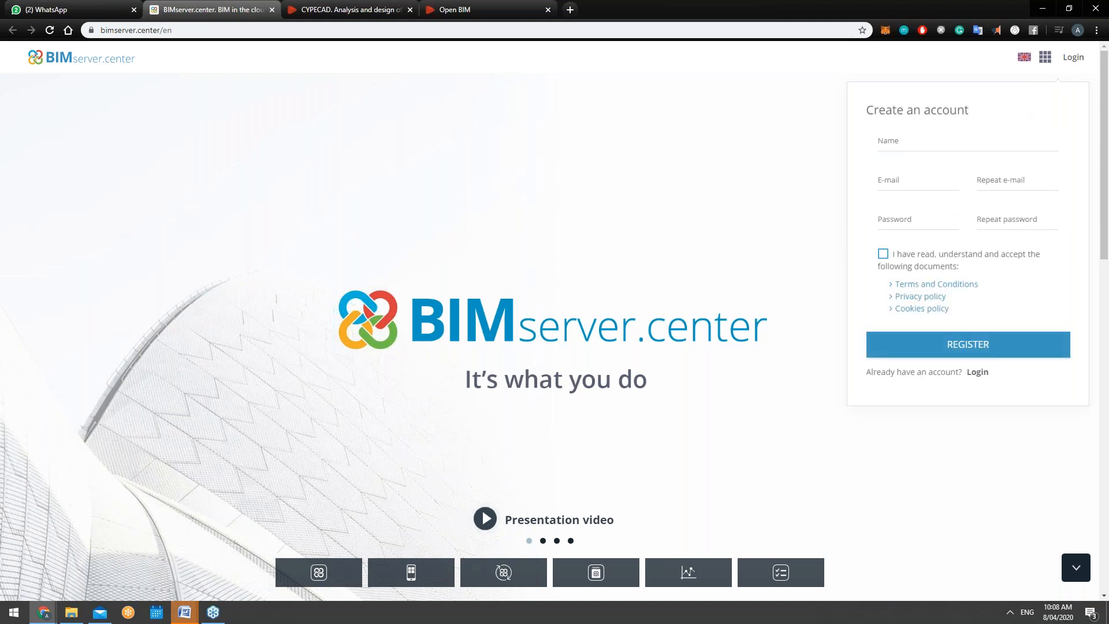
{"action": "left_click", "coordinate": [1073, 57]}
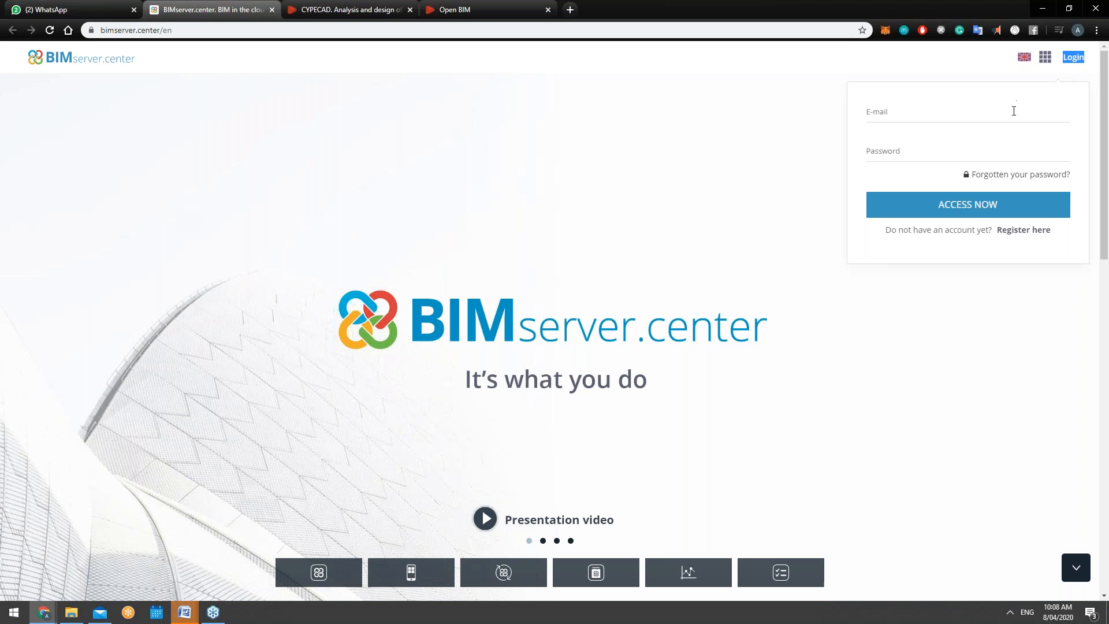
{"action": "left_click", "coordinate": [1014, 111]}
{"action": "left_click", "coordinate": [993, 141]}
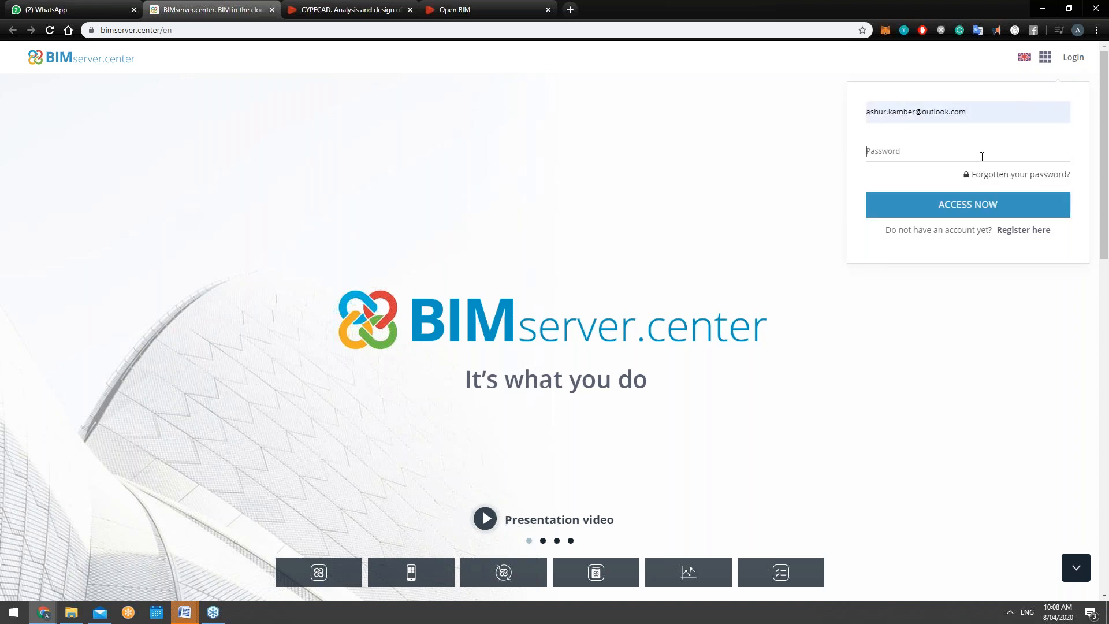
{"action": "type", "text": "••••••••••"}
{"action": "key", "text": "Return"}
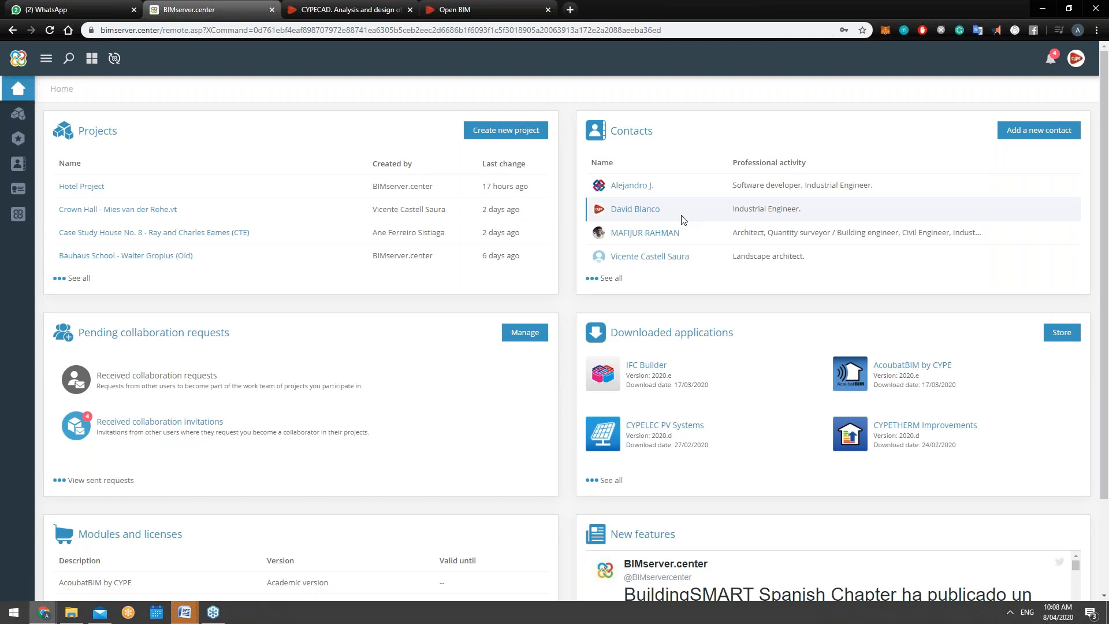
Open the list of active projects on BIMserver.center and look through the available models
{"action": "left_click", "coordinate": [11, 114]}
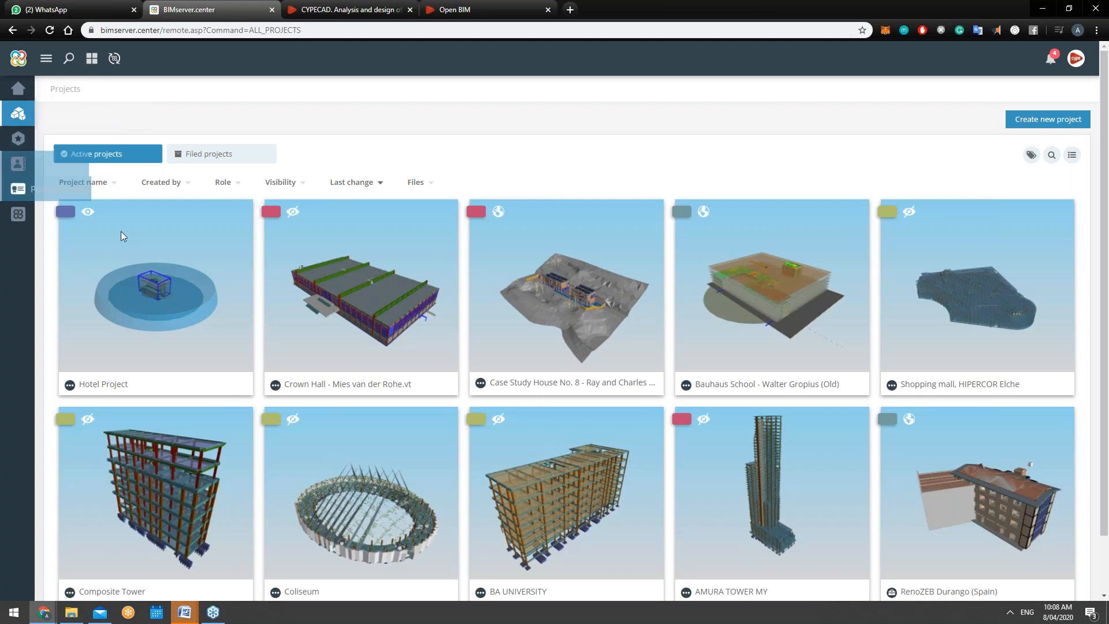
{"action": "mouse_move", "coordinate": [256, 236]}
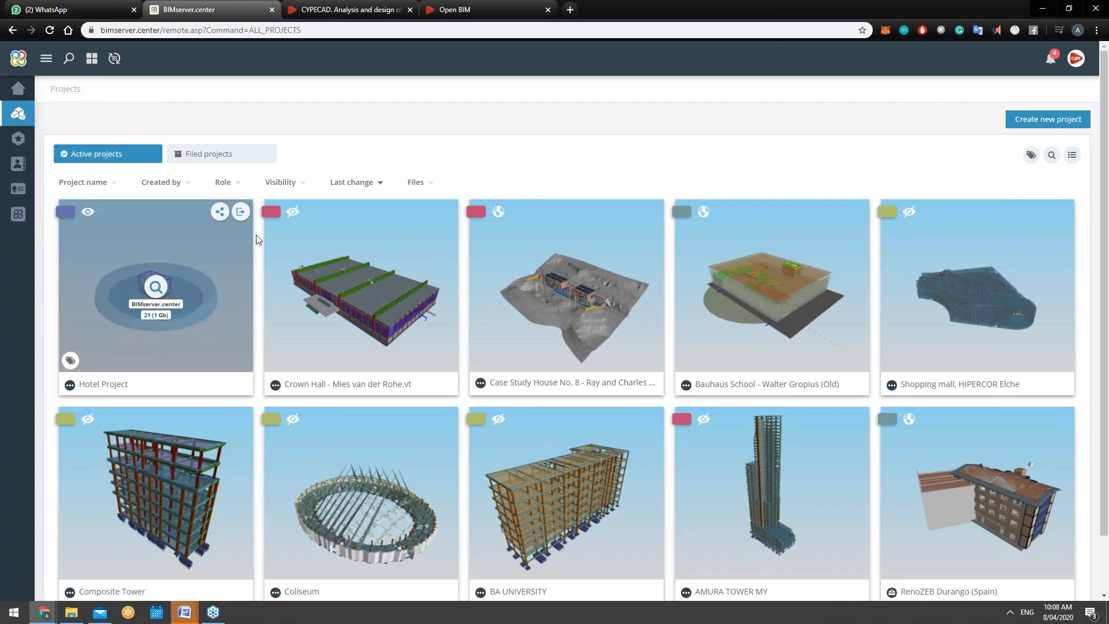
{"action": "scroll", "coordinate": [256, 239], "scroll_direction": "down", "scroll_amount": 1}
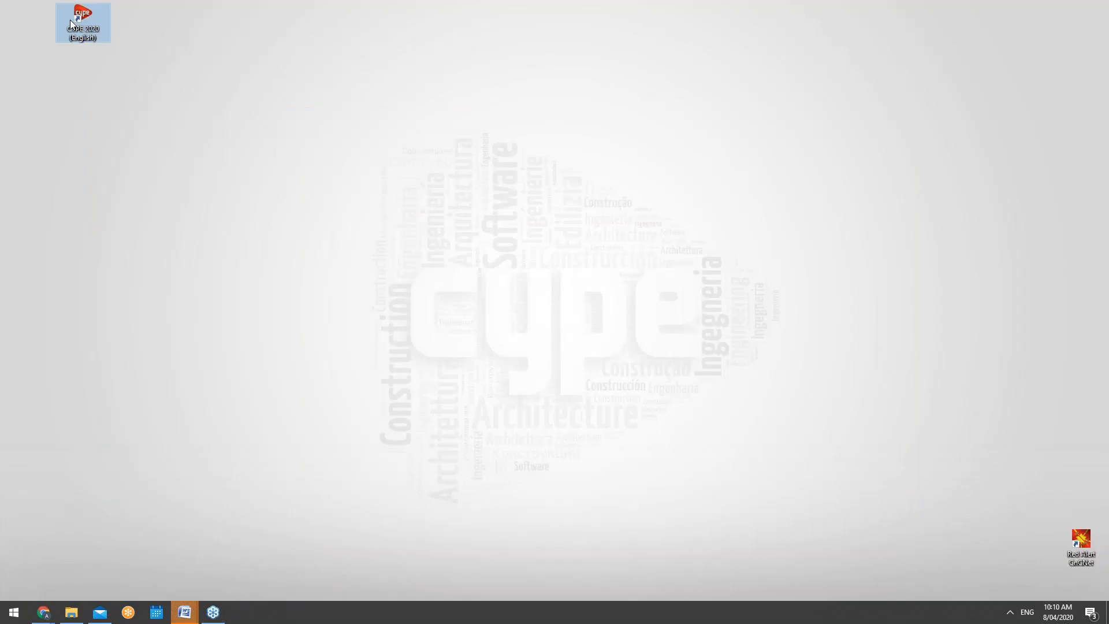
Launch CYPE 2020 (English) from the desktop, open CYPECAD and maximise its window
{"action": "double_click", "coordinate": [81, 20]}
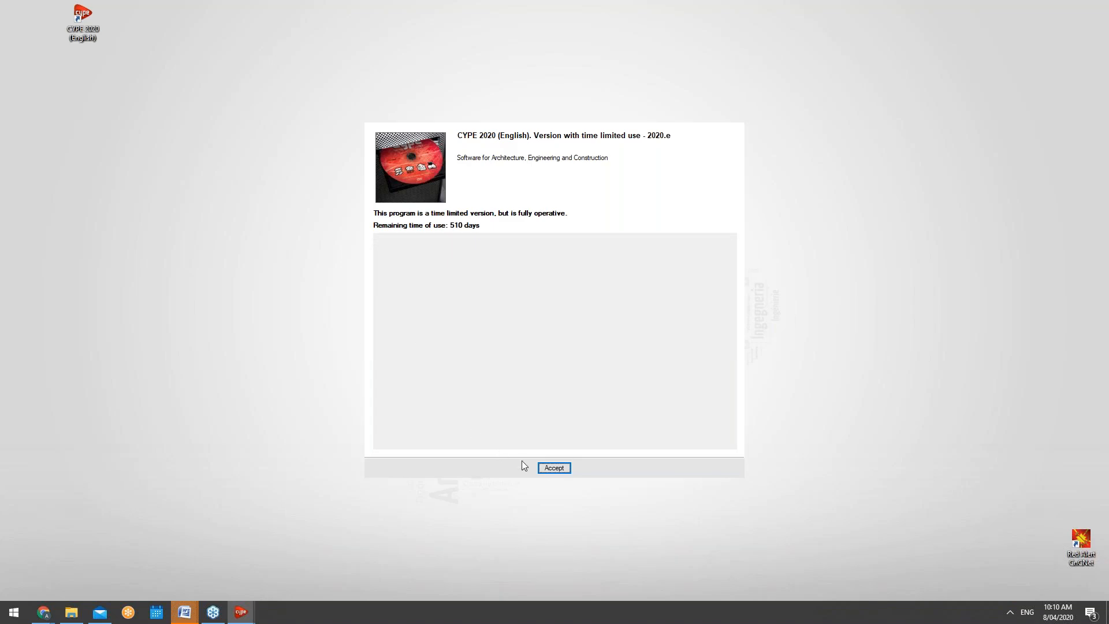
{"action": "left_click", "coordinate": [546, 467]}
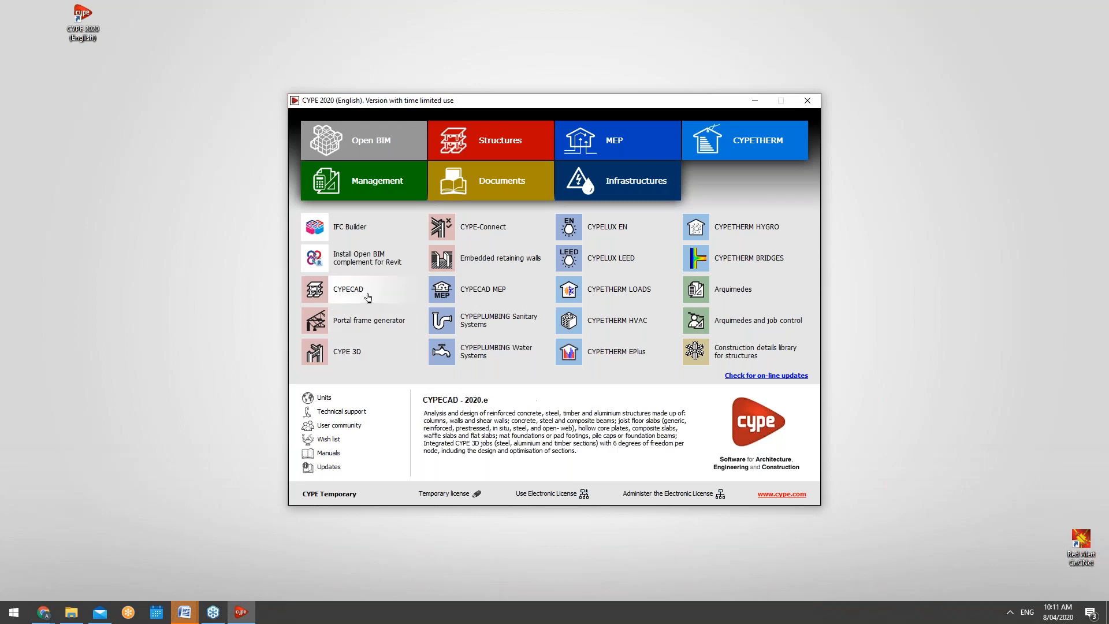
{"action": "left_click", "coordinate": [338, 290]}
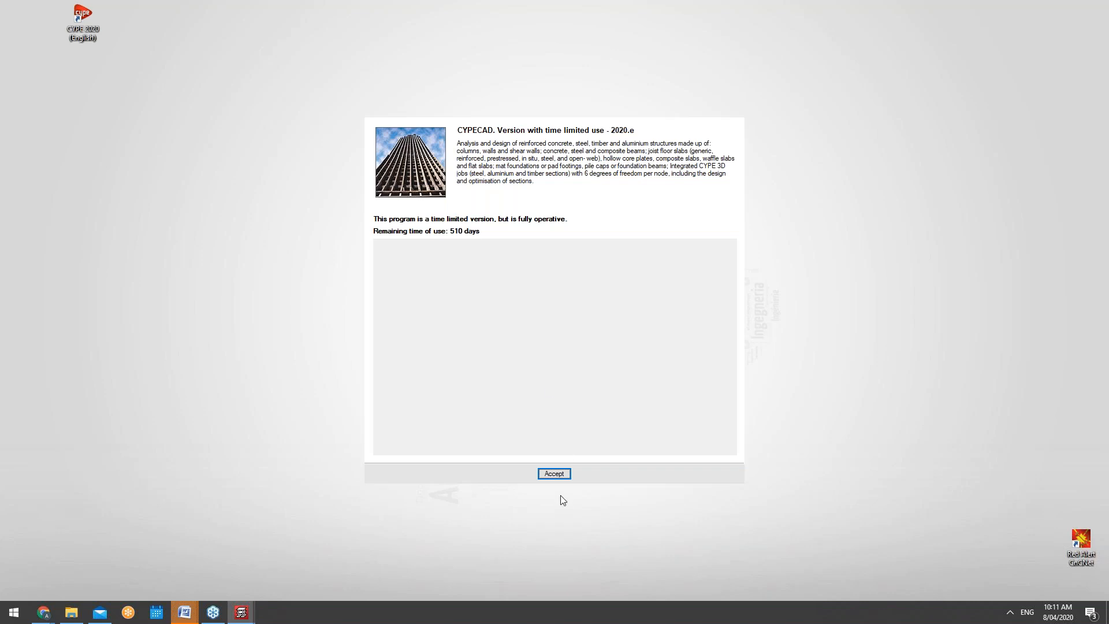
{"action": "left_click", "coordinate": [568, 477]}
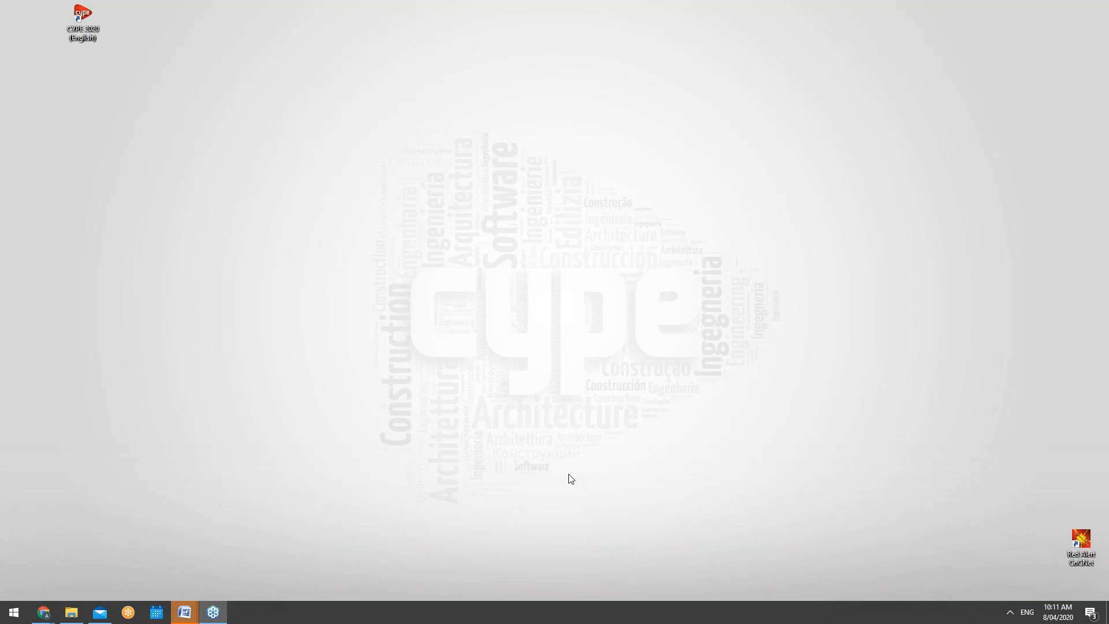
{"action": "left_click", "coordinate": [1011, 612]}
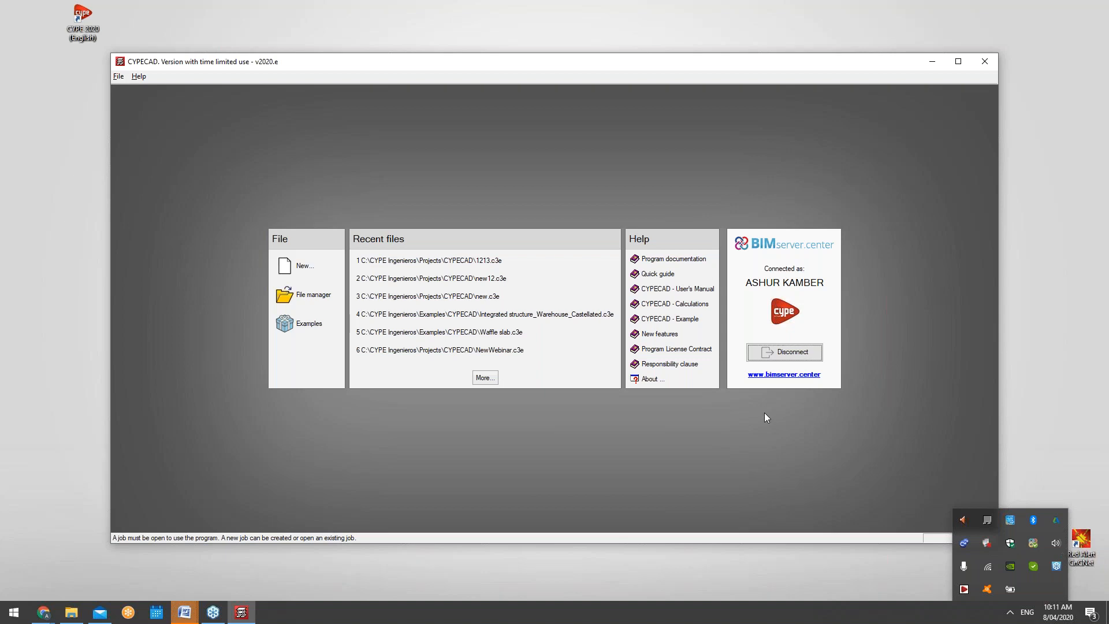
{"action": "left_click", "coordinate": [764, 413]}
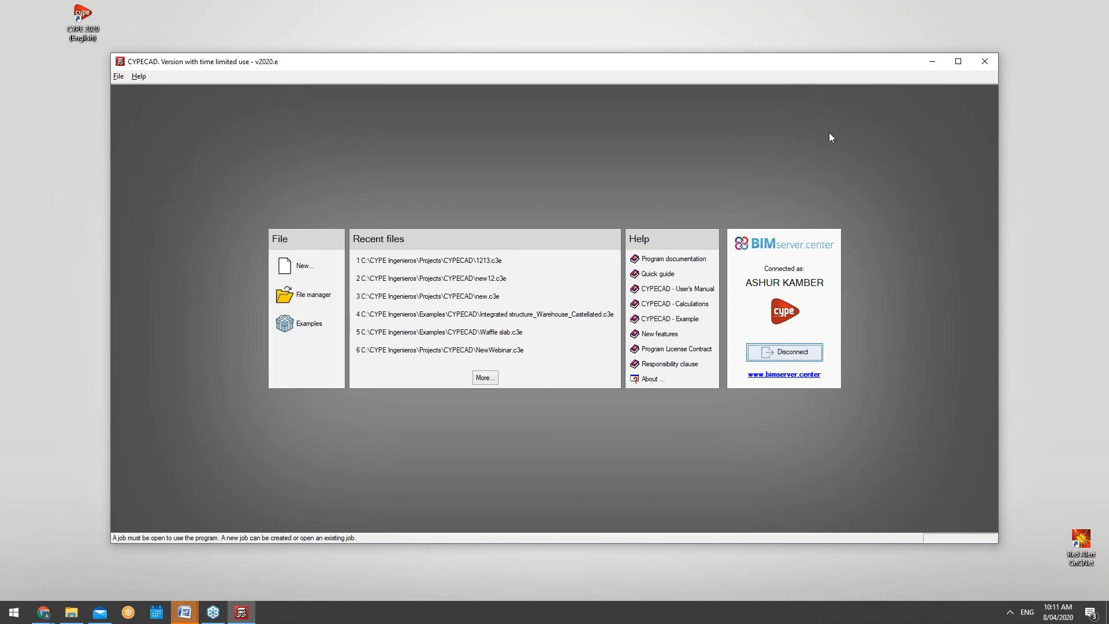
{"action": "double_click", "coordinate": [730, 65]}
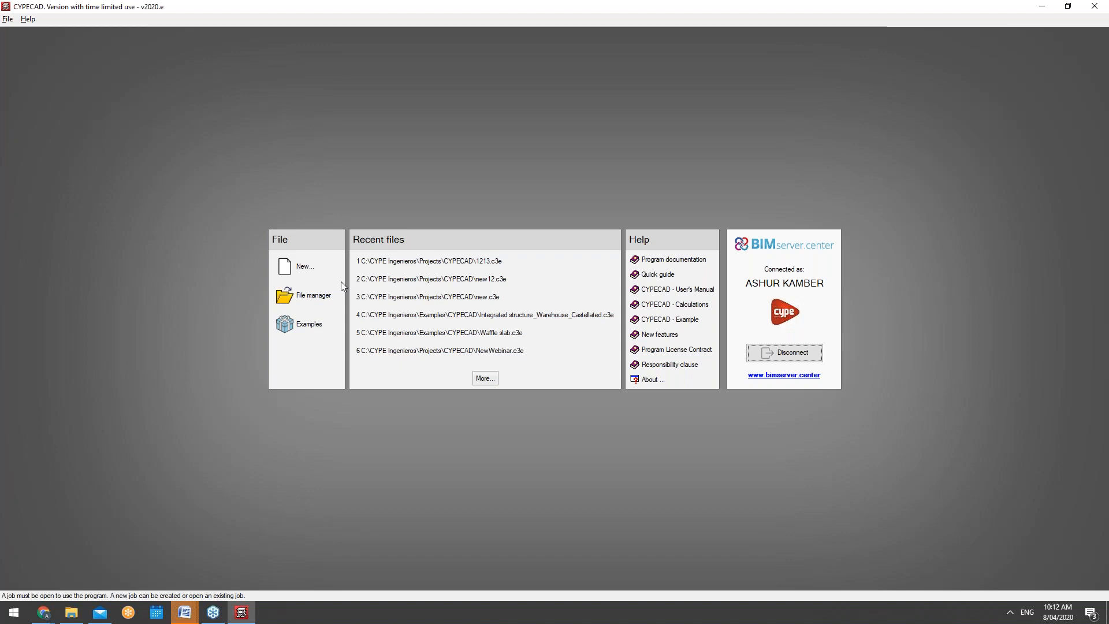
Create a new project with the file name WebinaronSlabs
{"action": "left_click", "coordinate": [307, 266]}
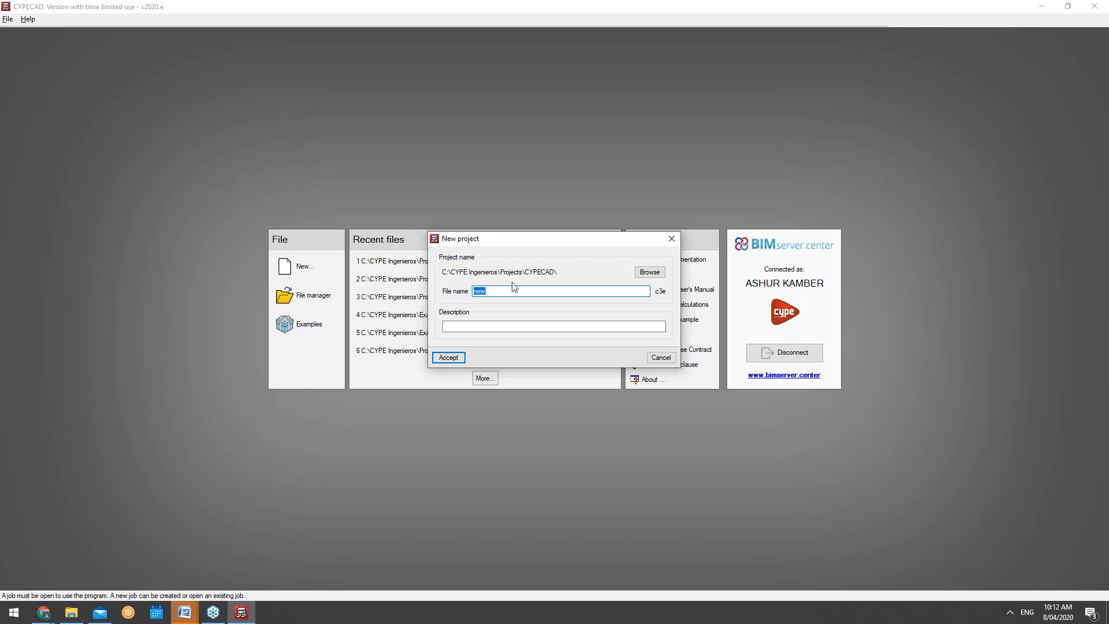
{"action": "type", "text": "wEBINARsLABS"}
{"action": "key", "text": "BackSpace"}
{"action": "key", "text": "BackSpace"}
{"action": "key", "text": "BackSpace"}
{"action": "key", "text": "BackSpace"}
{"action": "key", "text": "BackSpace"}
{"action": "key", "text": "BackSpace"}
{"action": "key", "text": "BackSpace"}
{"action": "key", "text": "BackSpace"}
{"action": "key", "text": "BackSpace"}
{"action": "key", "text": "BackSpace"}
{"action": "key", "text": "BackSpace"}
{"action": "key", "text": "BackSpace"}
{"action": "type", "text": "WebinaronSlabs"}
{"action": "left_click", "coordinate": [450, 357]}
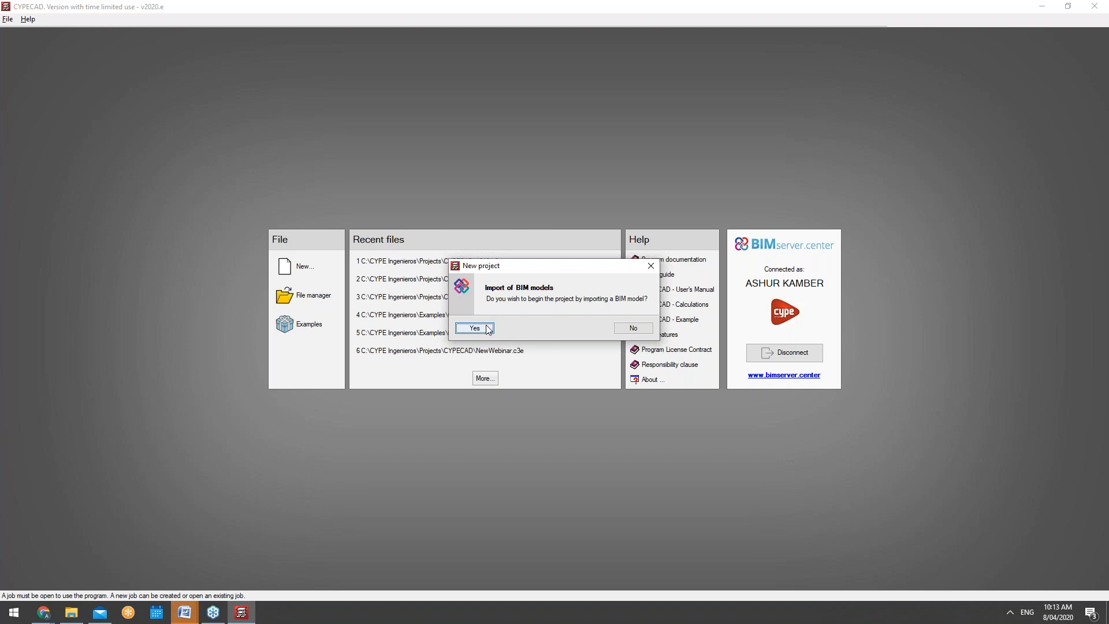
Decline the BIM model import and start the job as an empty project
{"action": "left_click", "coordinate": [631, 328]}
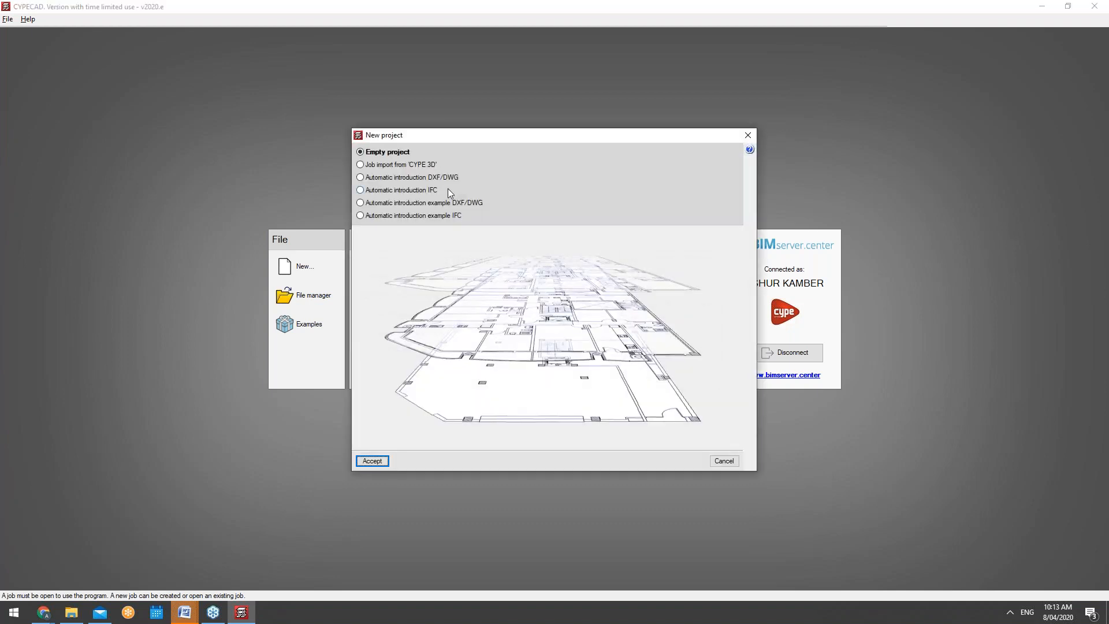
{"action": "mouse_move", "coordinate": [448, 189]}
{"action": "mouse_move", "coordinate": [426, 183]}
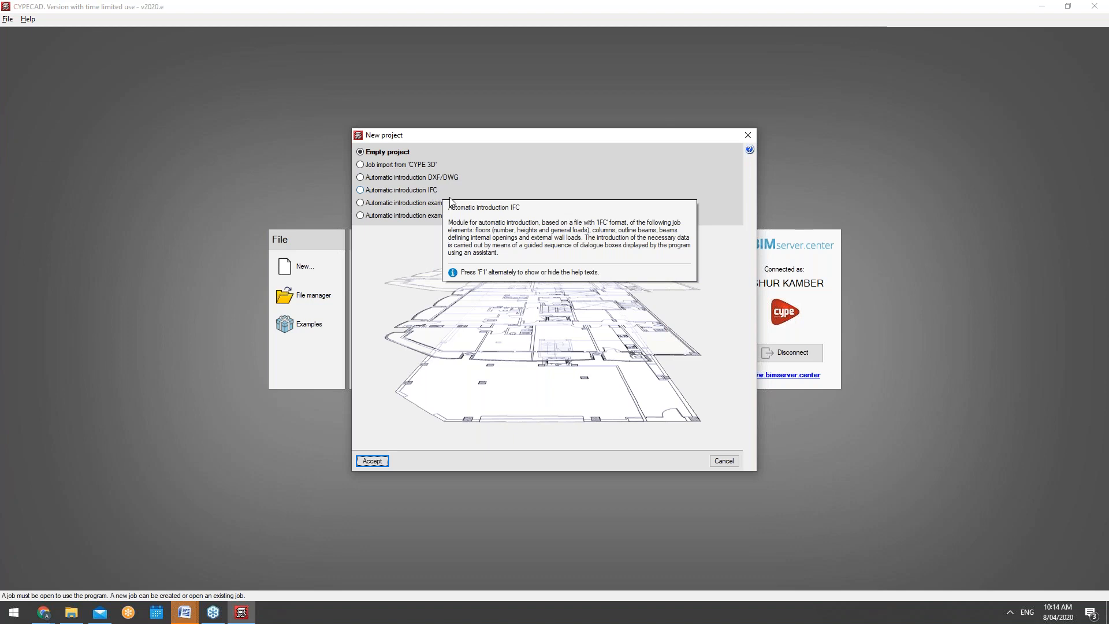
{"action": "mouse_move", "coordinate": [370, 179]}
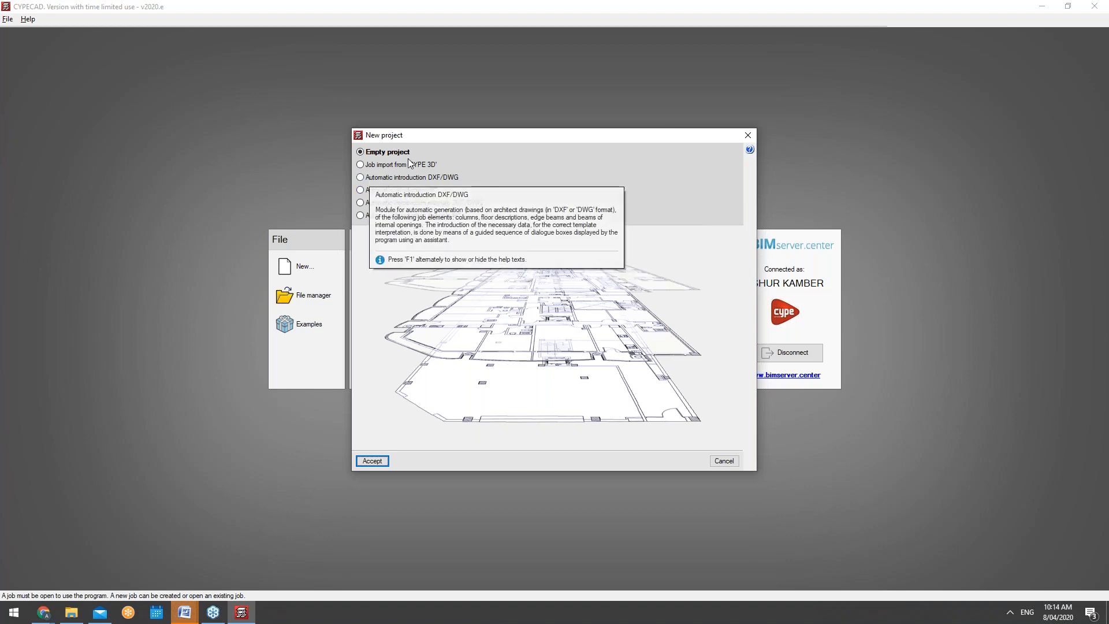
{"action": "mouse_move", "coordinate": [410, 155]}
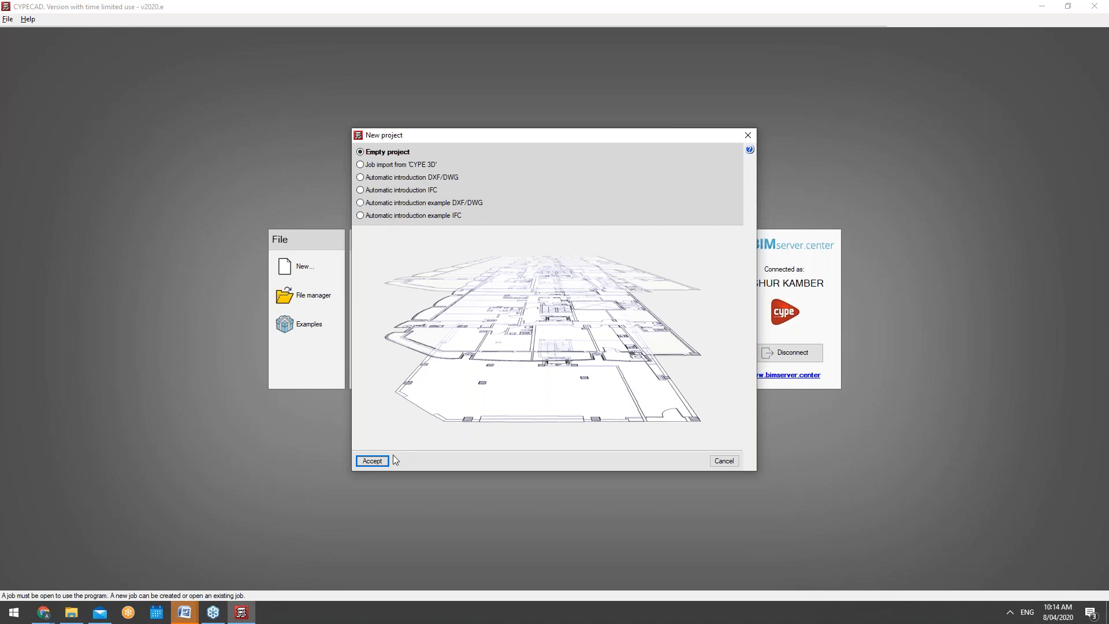
{"action": "left_click", "coordinate": [372, 461]}
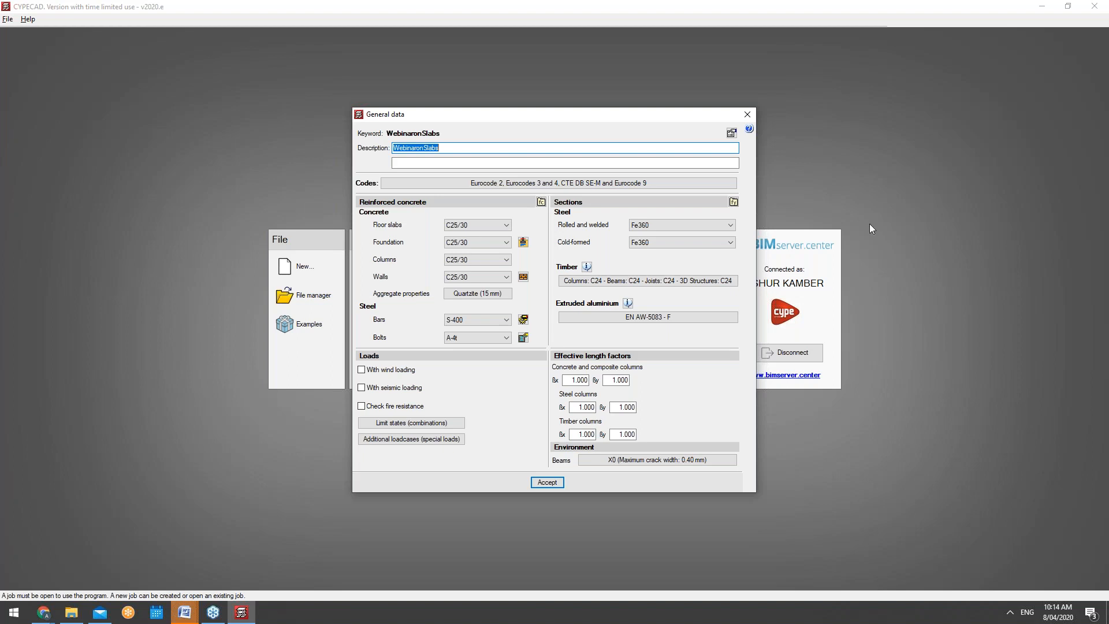
Review the available concrete design codes and confirm the code selection with Eurocode 2 (EU) for concrete
{"action": "left_click", "coordinate": [690, 183]}
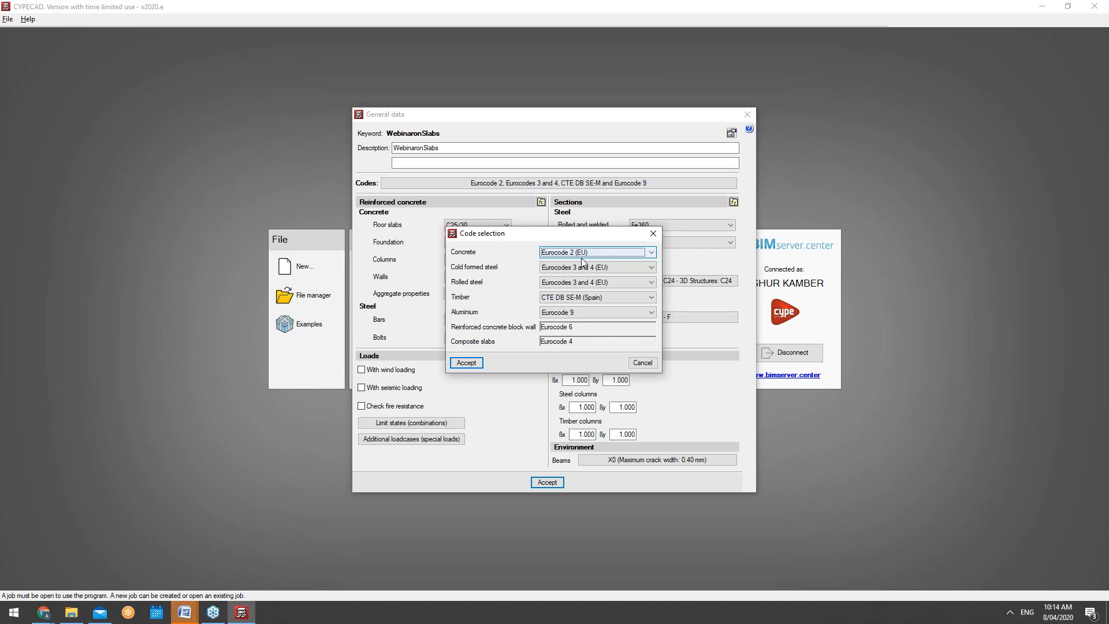
{"action": "left_click", "coordinate": [580, 254]}
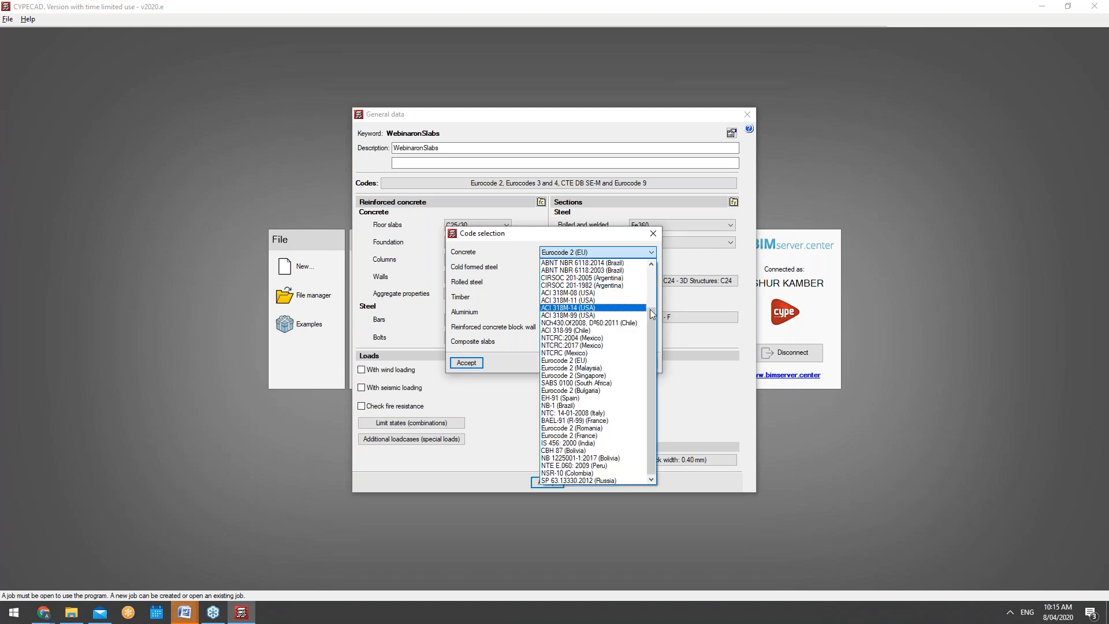
{"action": "mouse_move", "coordinate": [656, 324]}
{"action": "left_mouse_down"}
{"action": "mouse_move", "coordinate": [653, 275]}
{"action": "mouse_move", "coordinate": [655, 318]}
{"action": "left_mouse_up"}
{"action": "left_click", "coordinate": [637, 241]}
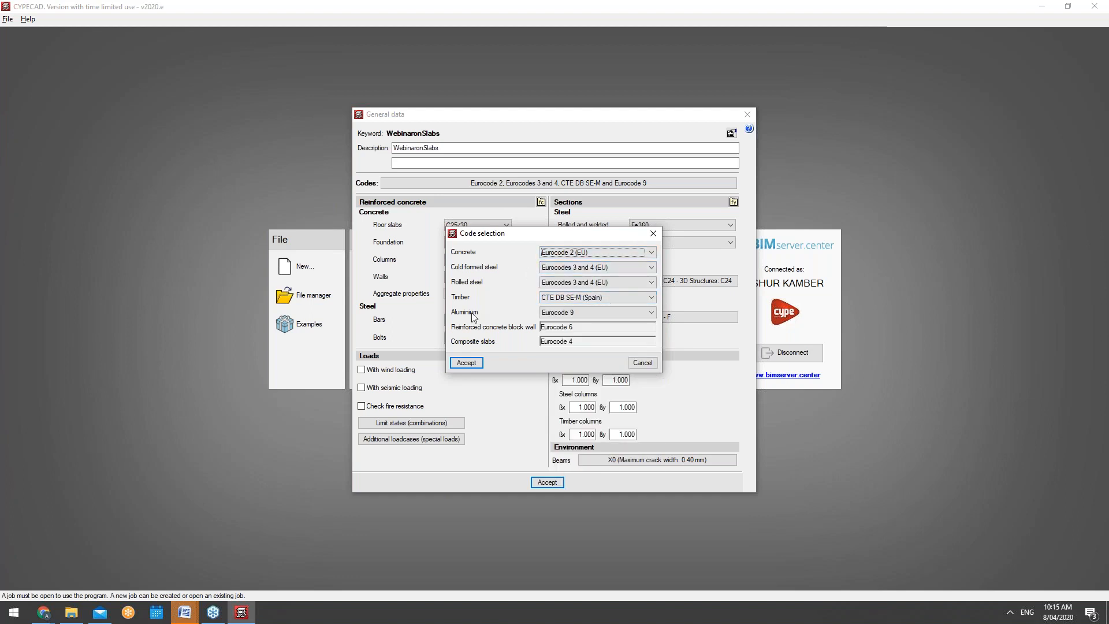
{"action": "left_click", "coordinate": [466, 363]}
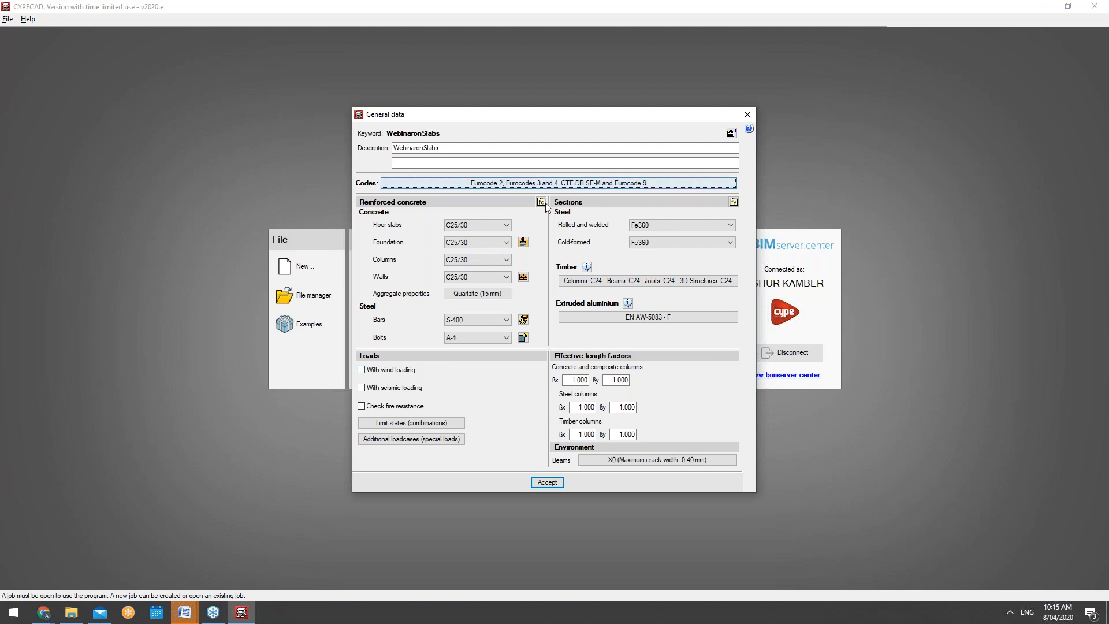
Look at the concrete grade options for the floor slabs
{"action": "left_click", "coordinate": [506, 225]}
{"action": "left_click", "coordinate": [507, 227]}
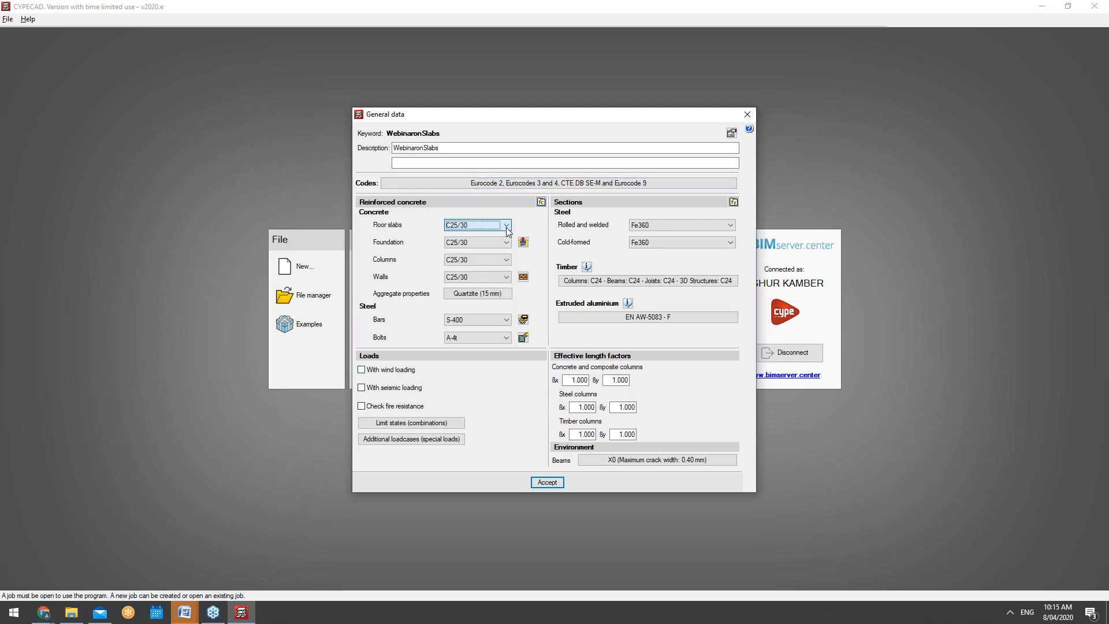
{"action": "left_click", "coordinate": [507, 227]}
{"action": "left_click", "coordinate": [506, 226]}
{"action": "left_click", "coordinate": [506, 226]}
{"action": "left_click", "coordinate": [506, 227]}
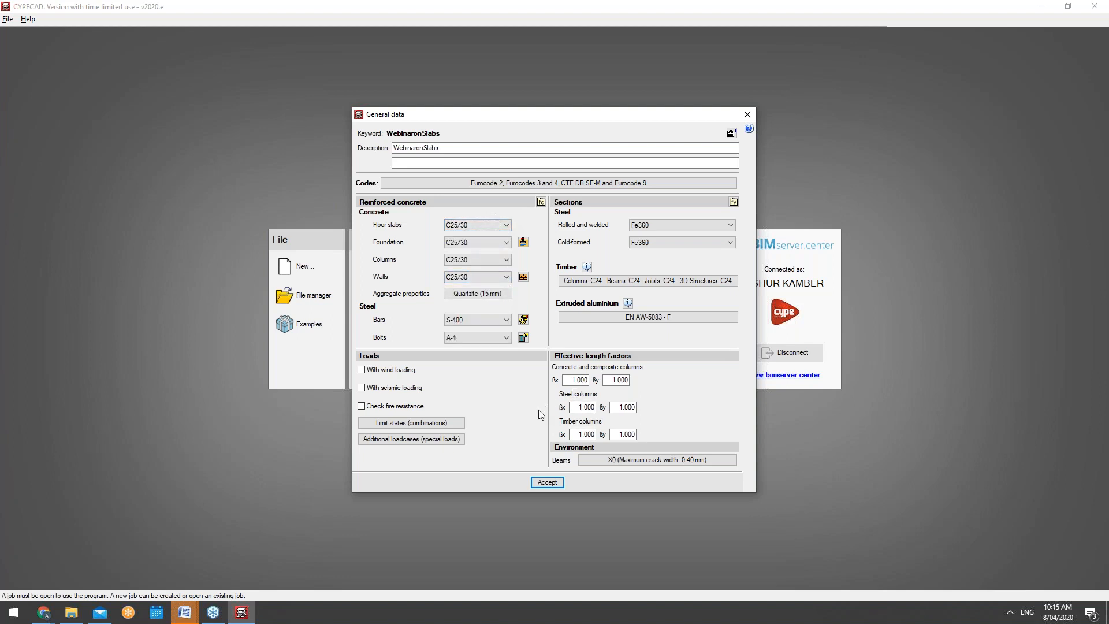
Check the limit states for load combinations and accept the project's general data
{"action": "left_click", "coordinate": [450, 426]}
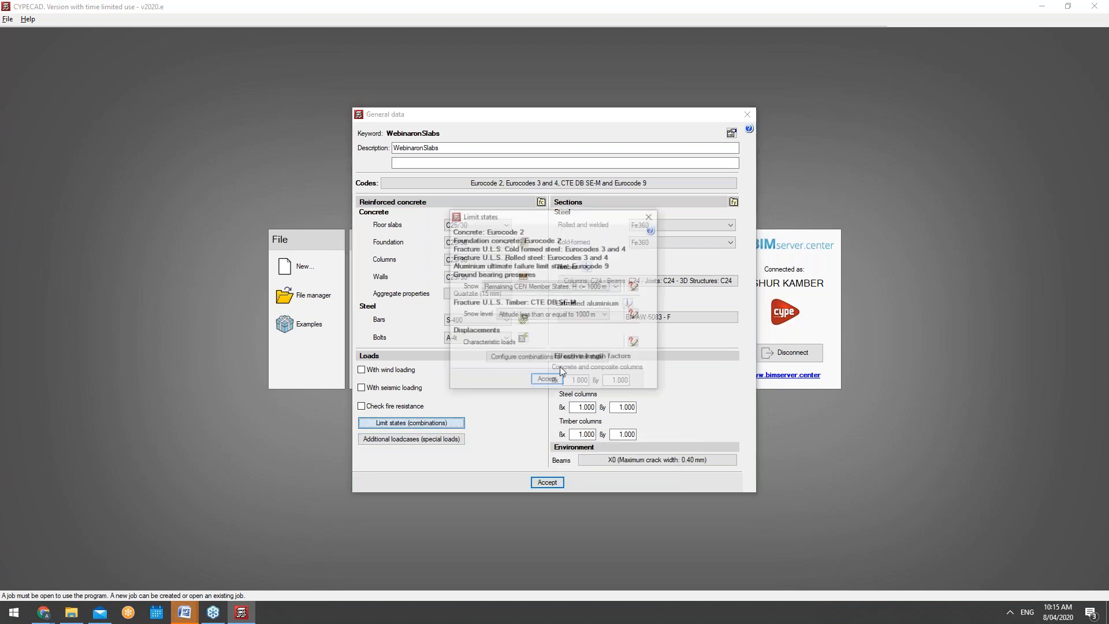
{"action": "left_click", "coordinate": [651, 216]}
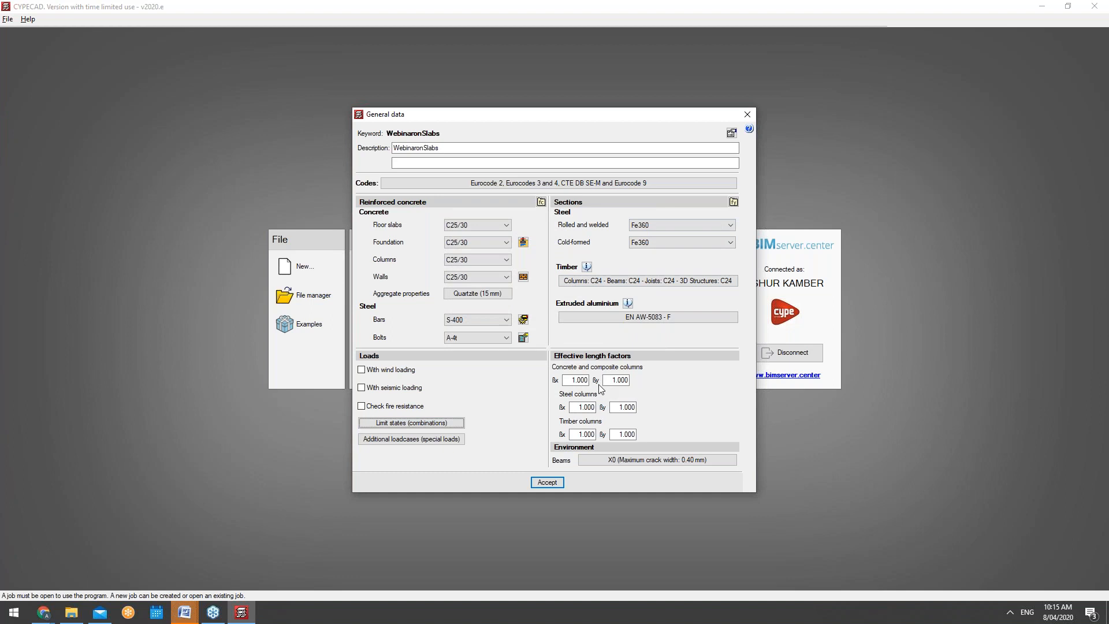
{"action": "left_click", "coordinate": [544, 483]}
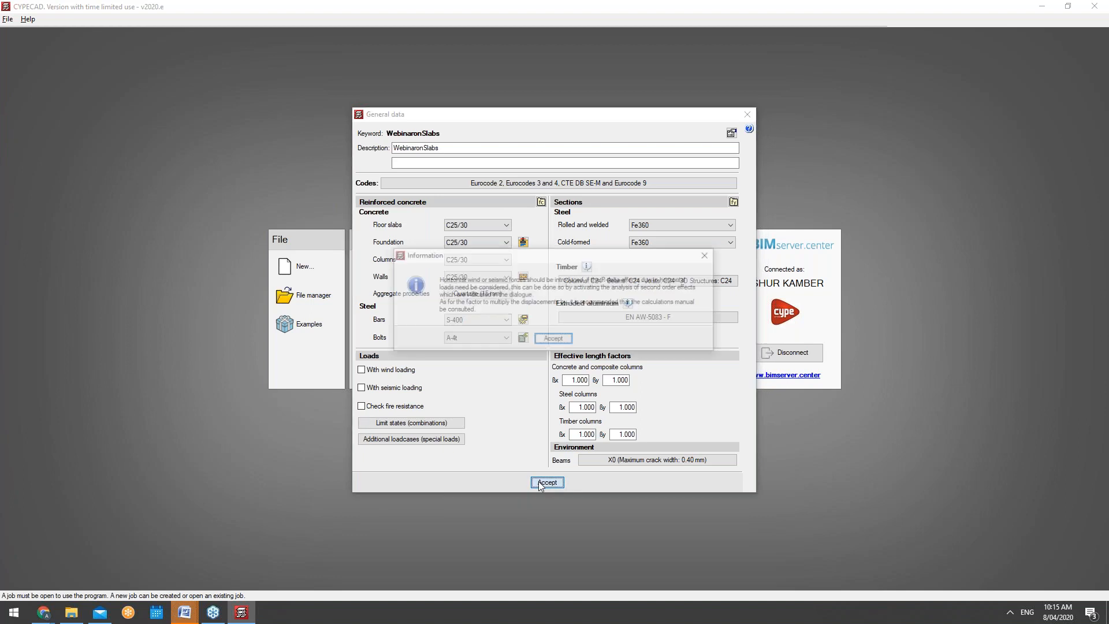
{"action": "key", "text": "Return"}
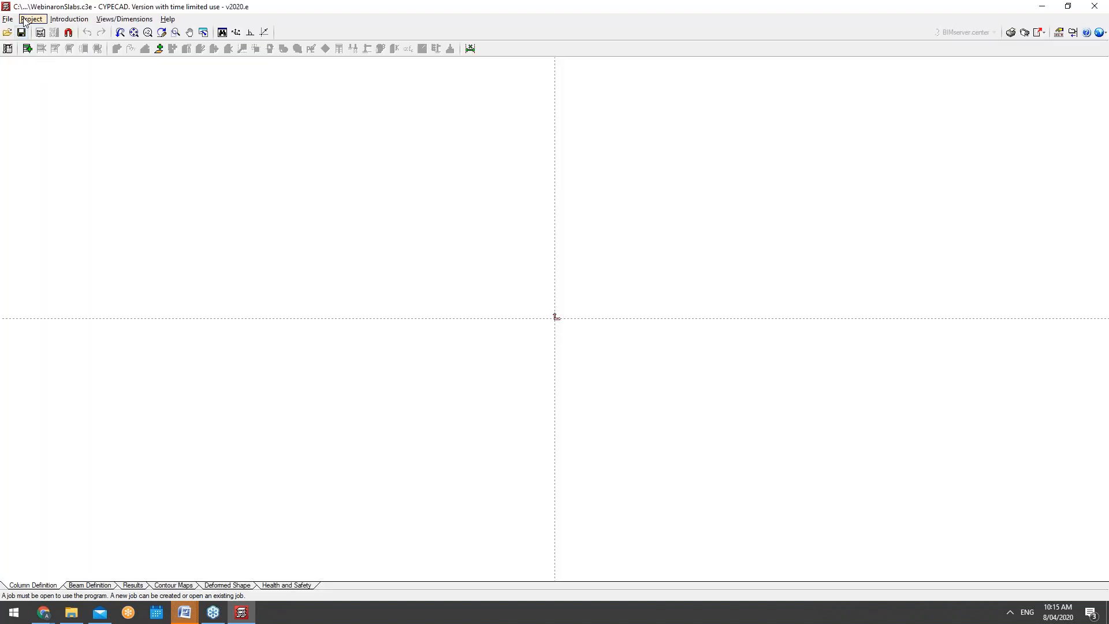
Reopen the project's general data for review and confirm it again
{"action": "left_click", "coordinate": [31, 19]}
{"action": "left_click", "coordinate": [40, 33]}
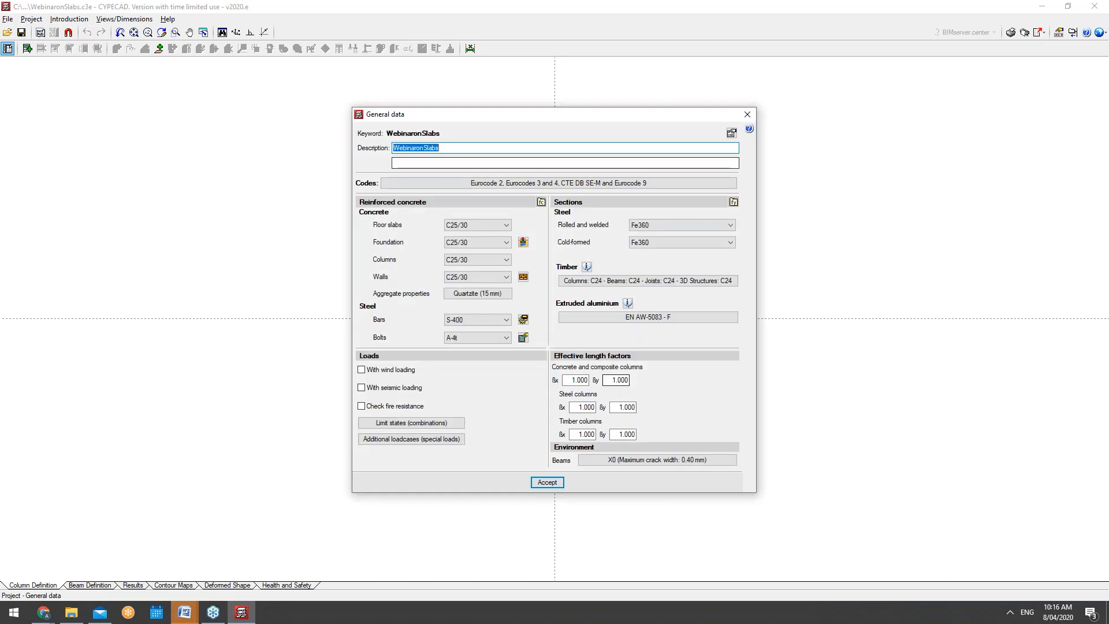
{"action": "left_click", "coordinate": [547, 482]}
{"action": "left_click", "coordinate": [554, 339]}
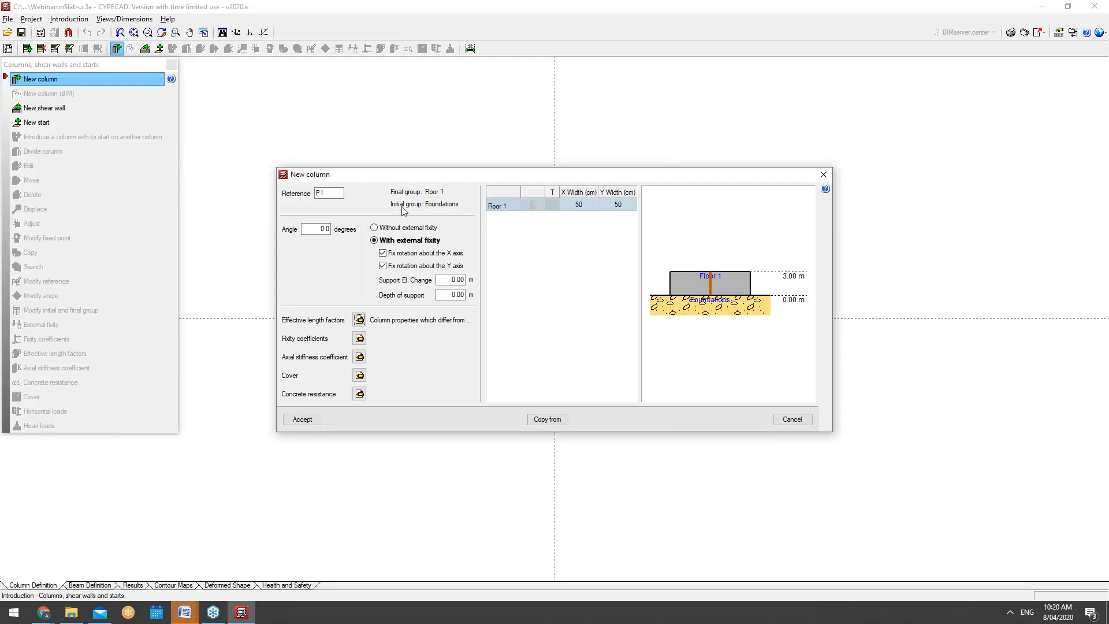
Accept the 50 by 50 cm column from Foundations to Floor 1 and place the first one at coordinates 0, 0
{"action": "mouse_move", "coordinate": [406, 202]}
{"action": "left_click", "coordinate": [302, 420]}
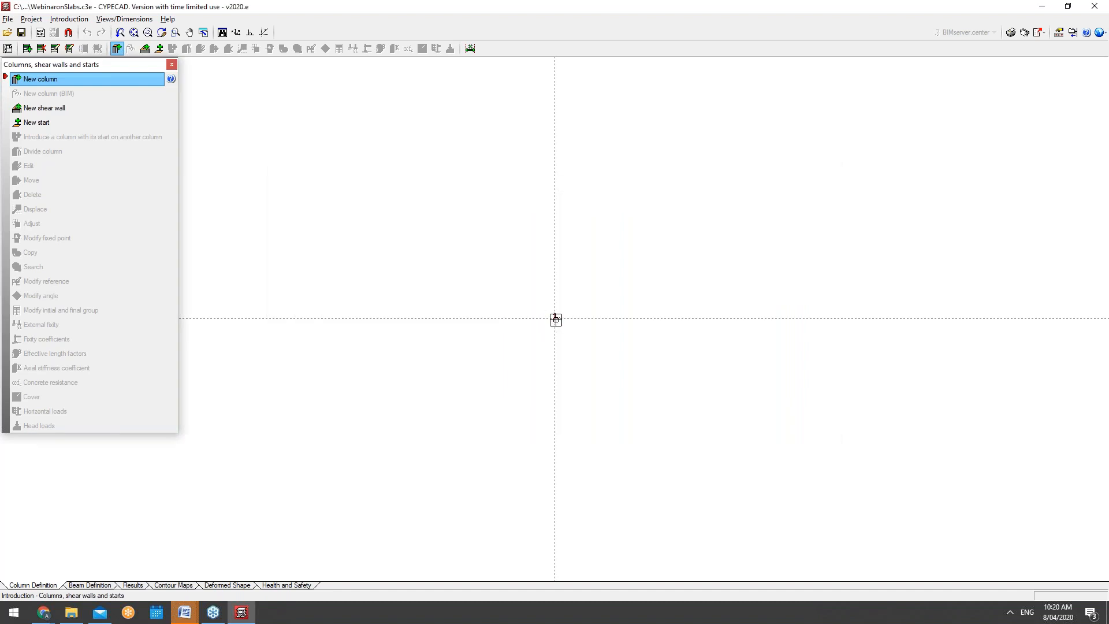
{"action": "key", "text": "0"}
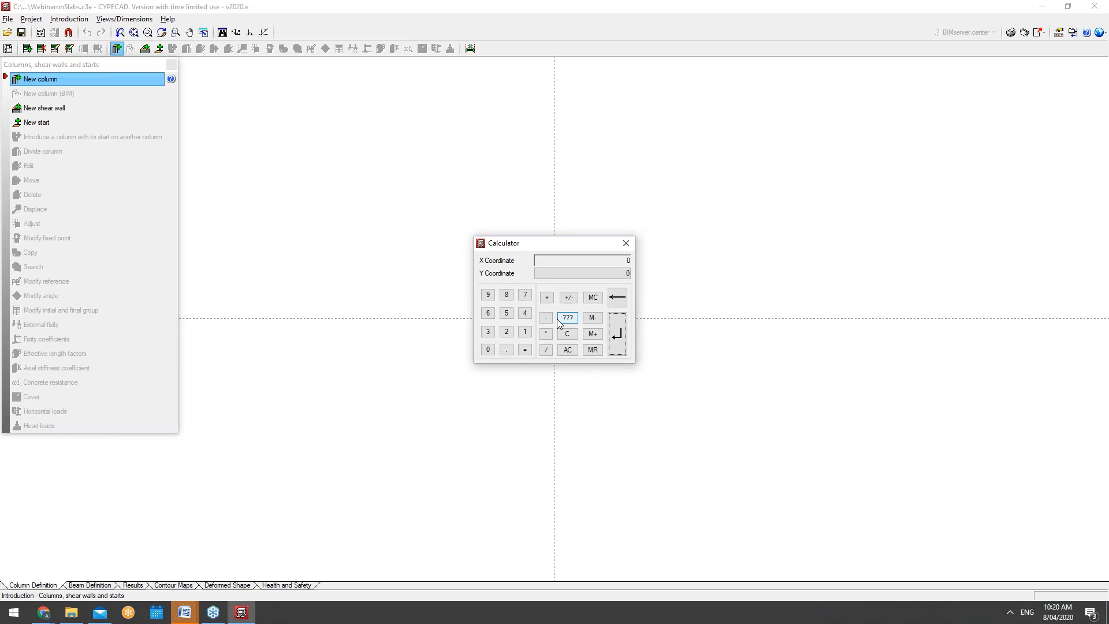
{"action": "key", "text": "Return"}
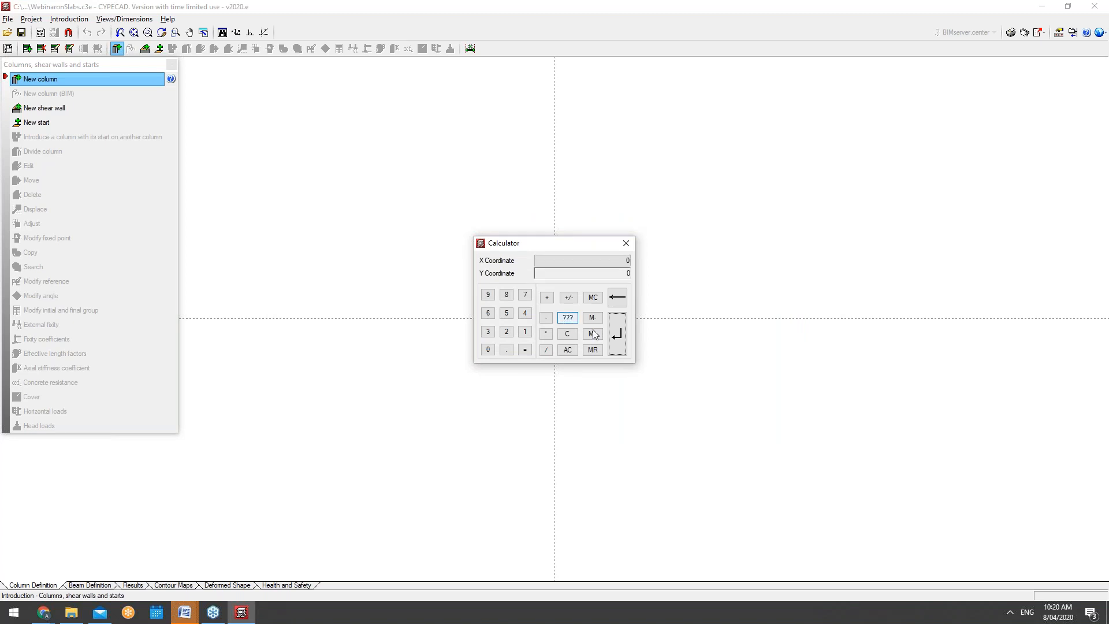
{"action": "left_click", "coordinate": [616, 338]}
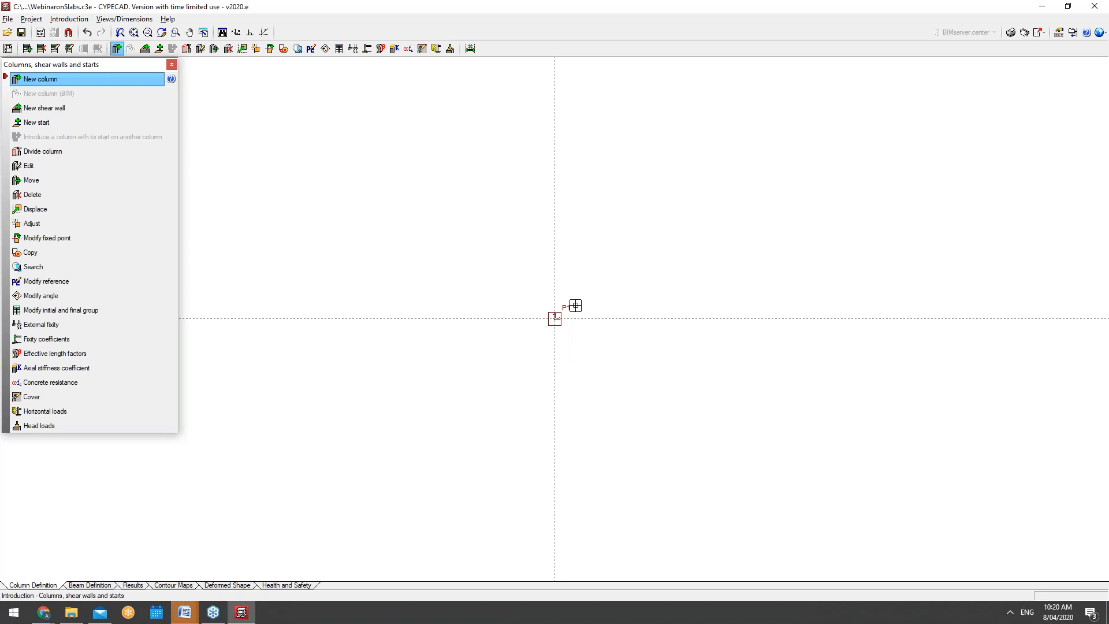
Place a column at coordinates 0, 6 and four more at 6 m spacing to complete two rows of three columns
{"action": "type", "text": "06"}
{"action": "key", "text": "Return"}
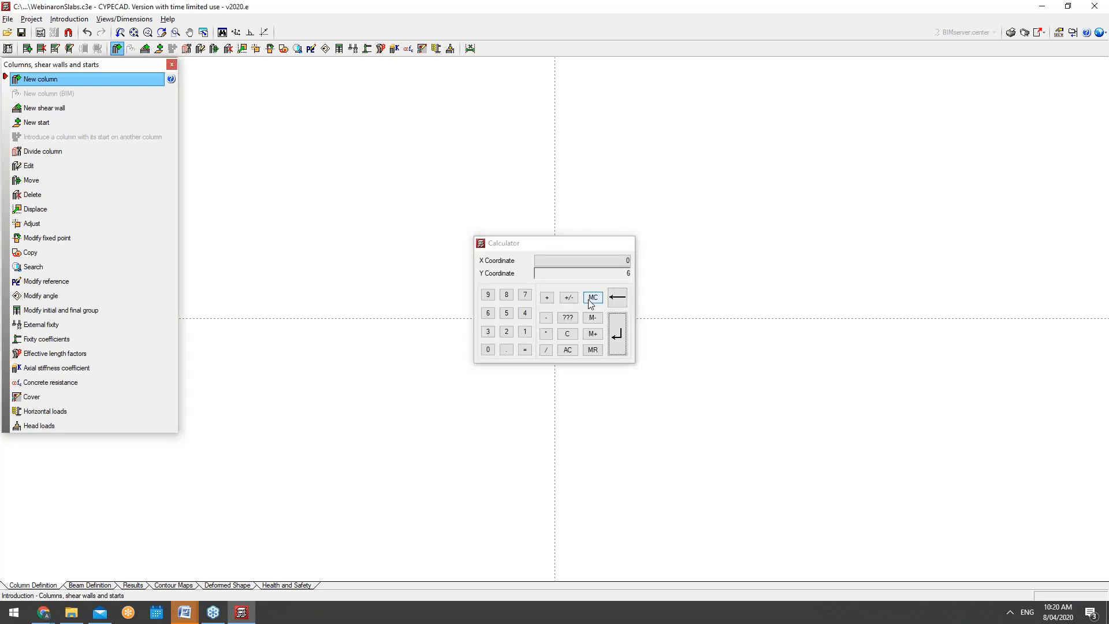
{"action": "type", "text": "66"}
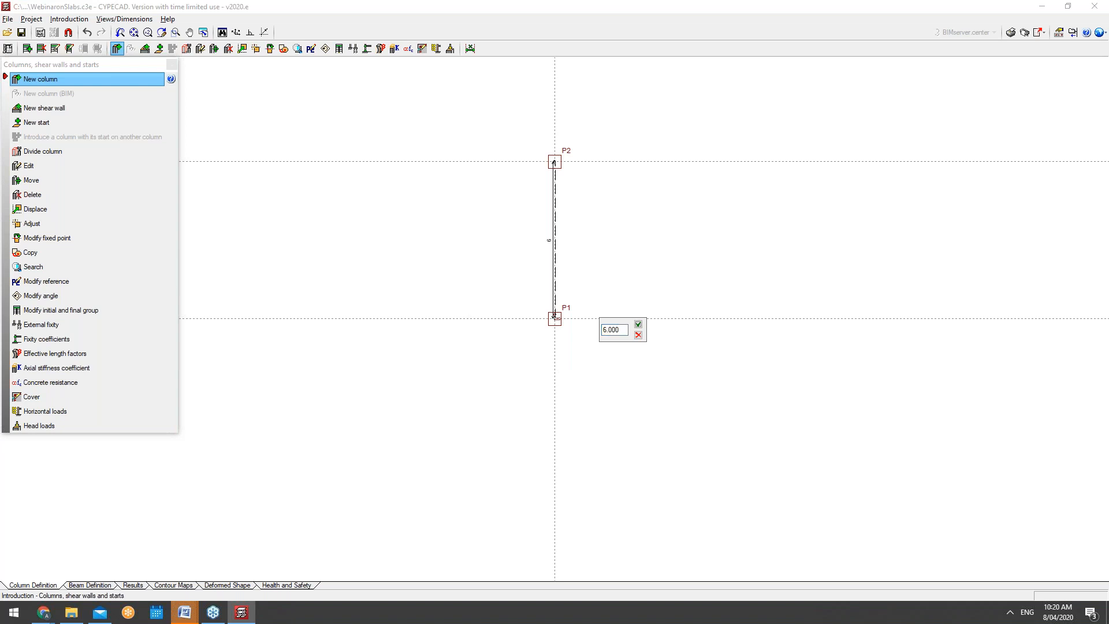
{"action": "key", "text": "Return"}
{"action": "type", "text": "66"}
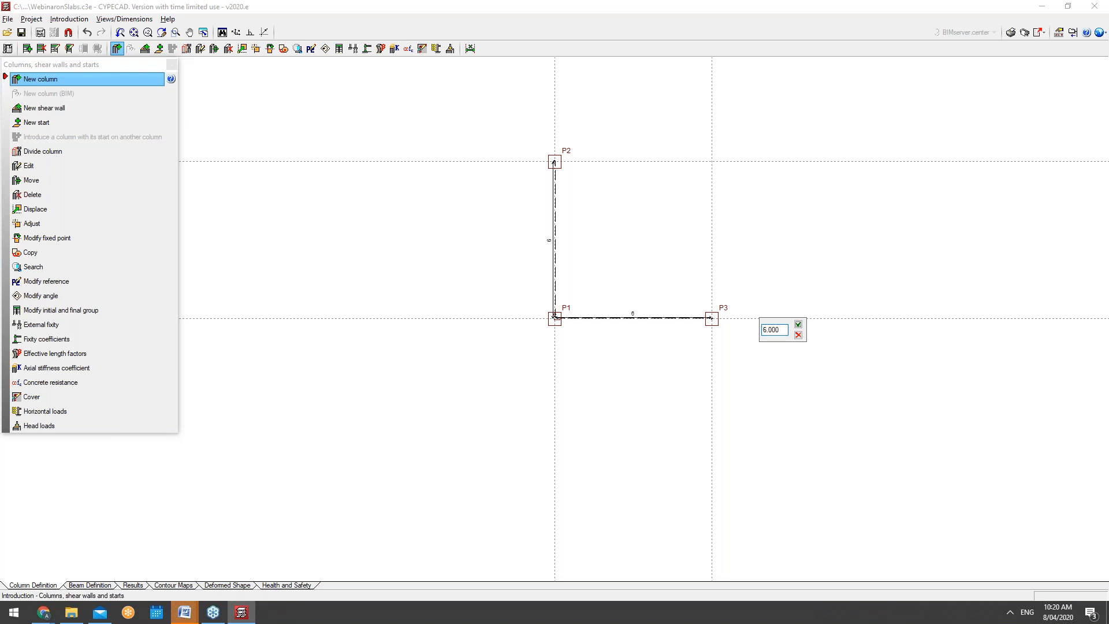
{"action": "key", "text": "Return"}
{"action": "left_click", "coordinate": [870, 161]}
{"action": "left_click", "coordinate": [712, 161]}
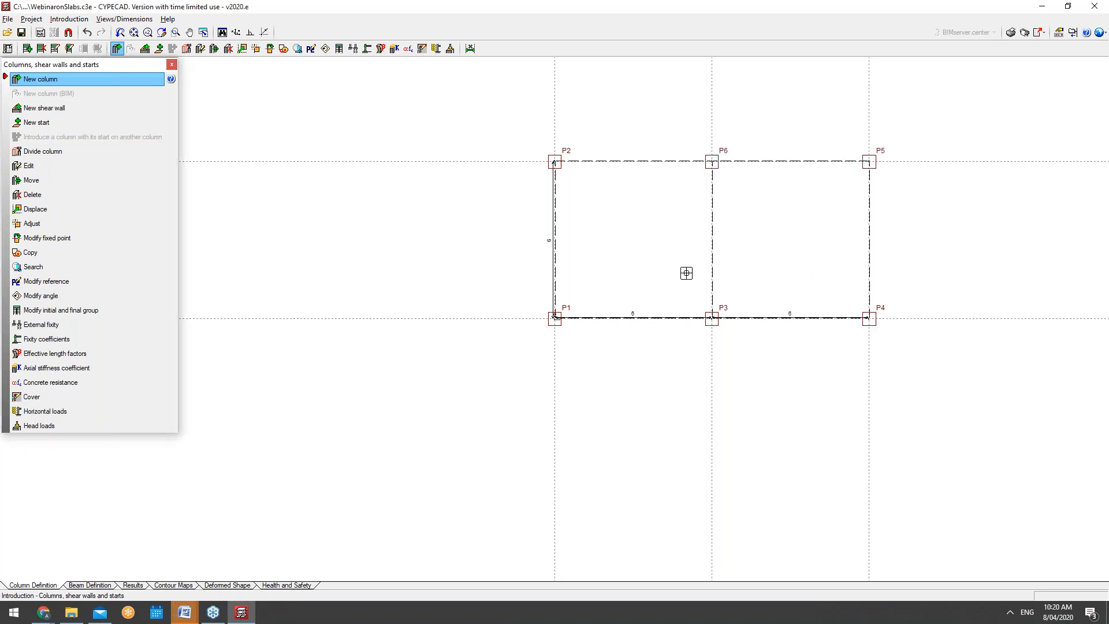
Start a third row with a column placed 6 m above column P2
{"action": "scroll", "coordinate": [686, 273], "scroll_direction": "down", "scroll_amount": 2}
{"action": "scroll", "coordinate": [669, 114], "scroll_direction": "up", "scroll_amount": 2}
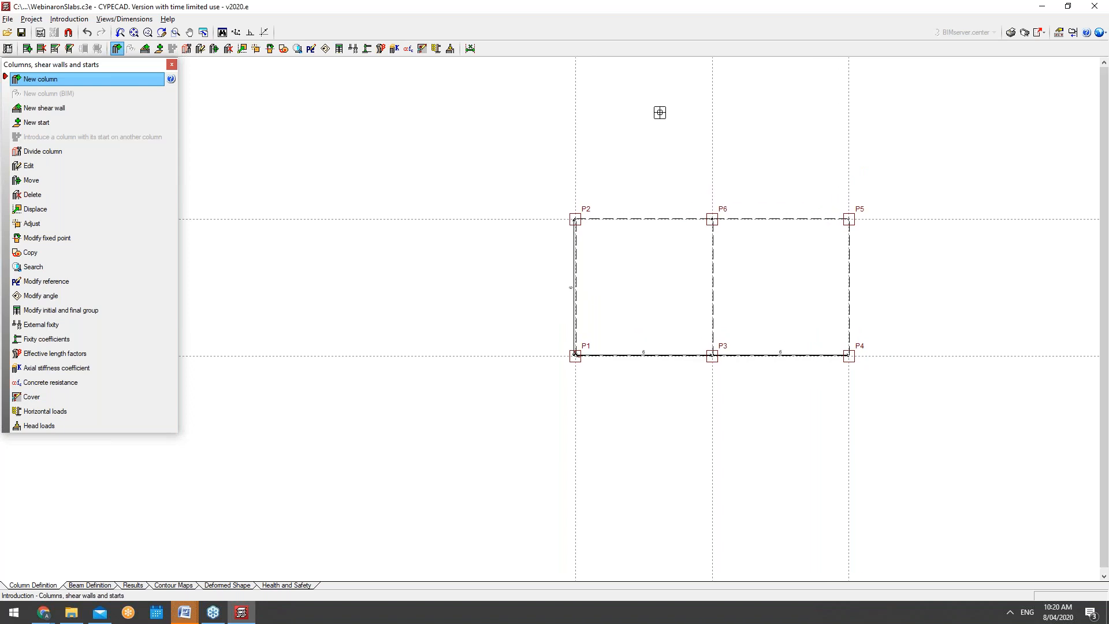
{"action": "left_click", "coordinate": [561, 153]}
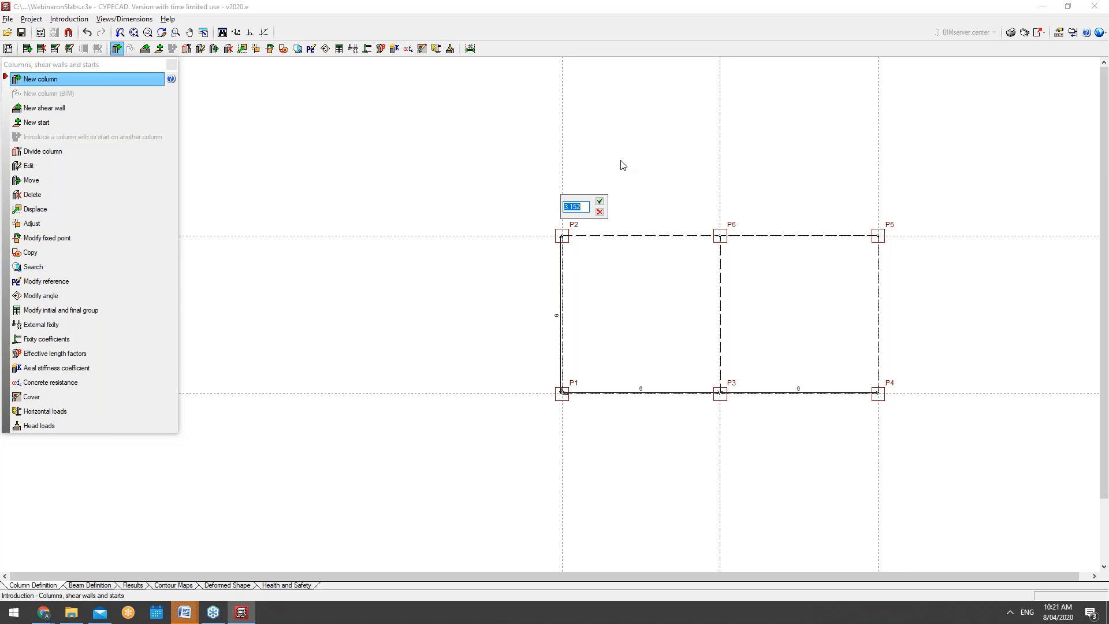
{"action": "key", "text": "BackSpace"}
{"action": "type", "text": "6"}
{"action": "key", "text": "Return"}
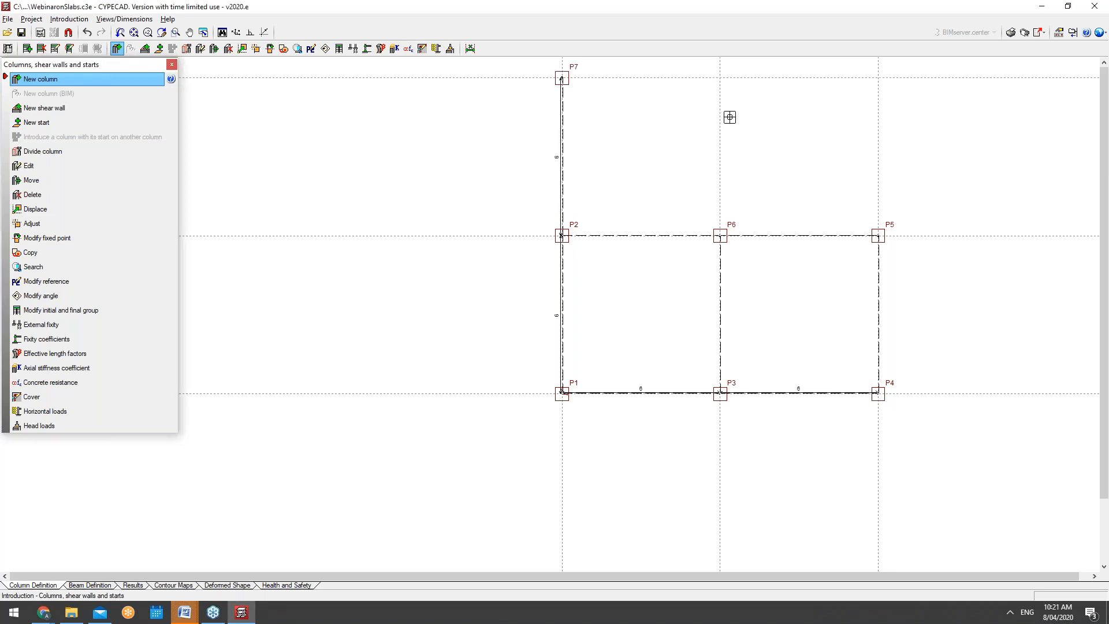
Complete the third row with a column 6 m above P6 and another one aligned above P5
{"action": "left_click", "coordinate": [721, 124]}
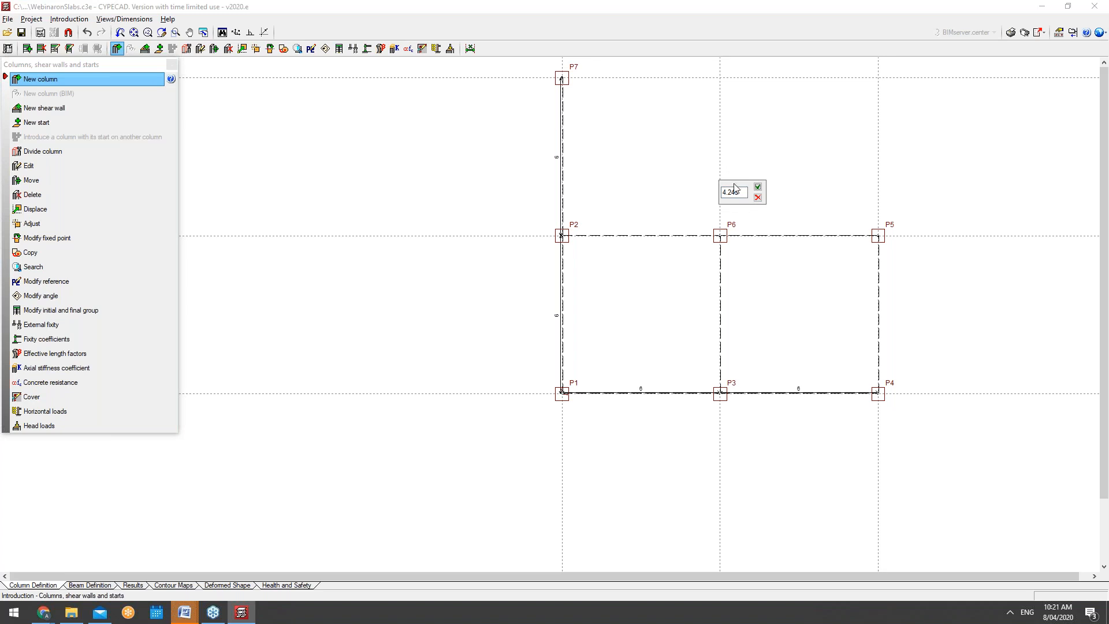
{"action": "key", "text": "BackSpace"}
{"action": "type", "text": "6"}
{"action": "key", "text": "Return"}
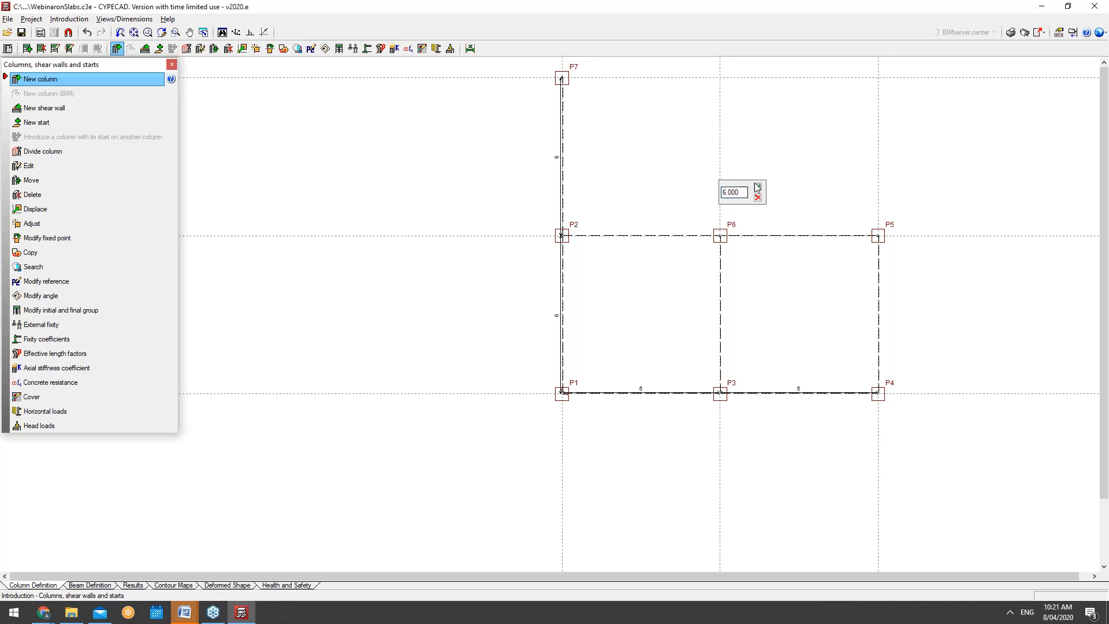
{"action": "left_click", "coordinate": [877, 76]}
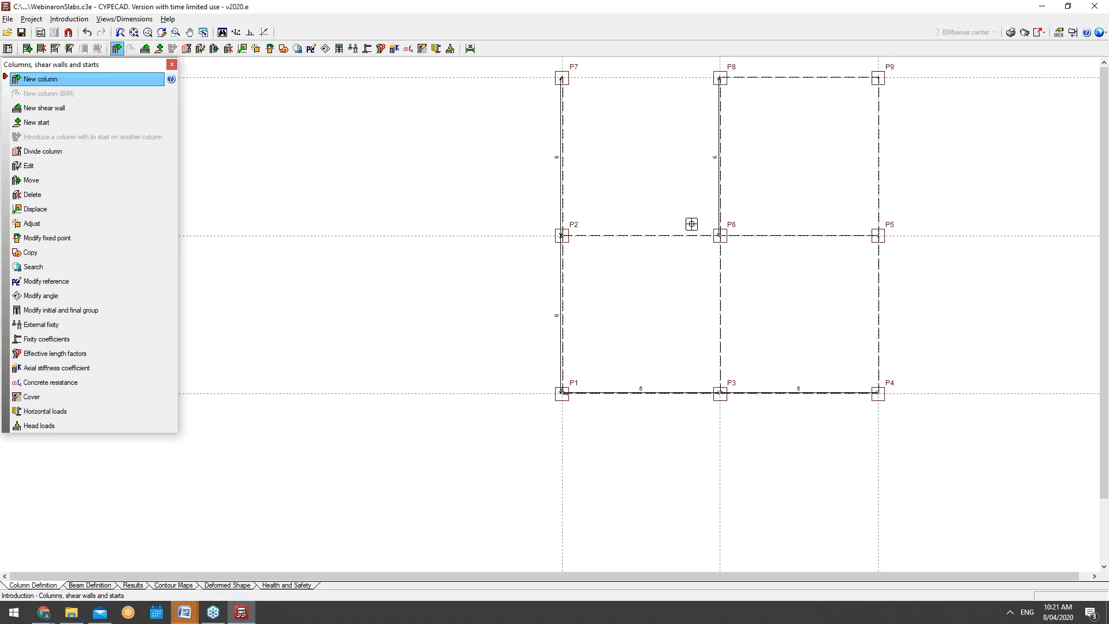
Finish introducing columns and go to the Foundations group in the beam definition
{"action": "scroll", "coordinate": [658, 246], "scroll_direction": "down", "scroll_amount": 3}
{"action": "scroll", "coordinate": [768, 118], "scroll_direction": "up", "scroll_amount": 2}
{"action": "scroll", "coordinate": [549, 260], "scroll_direction": "down", "scroll_amount": 1}
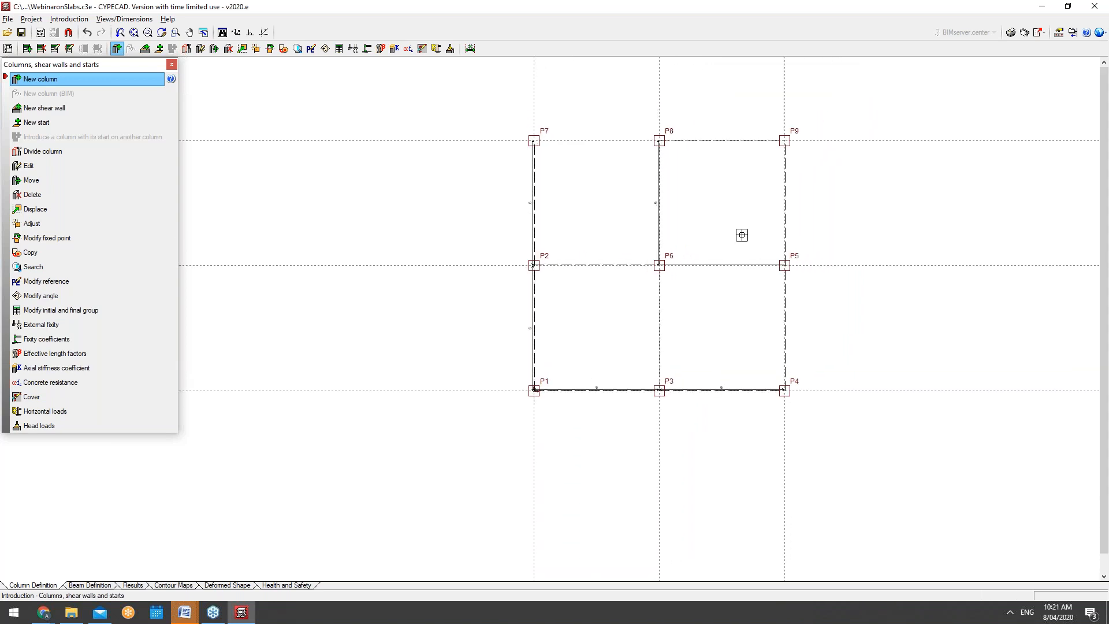
{"action": "scroll", "coordinate": [736, 231], "scroll_direction": "up", "scroll_amount": 2}
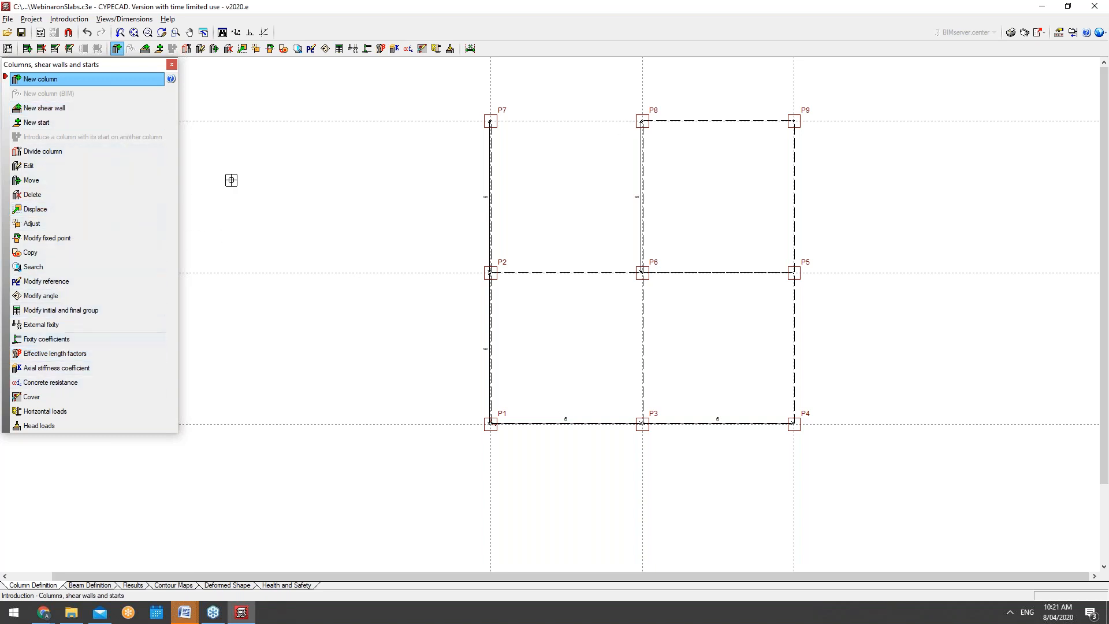
{"action": "left_click", "coordinate": [171, 65]}
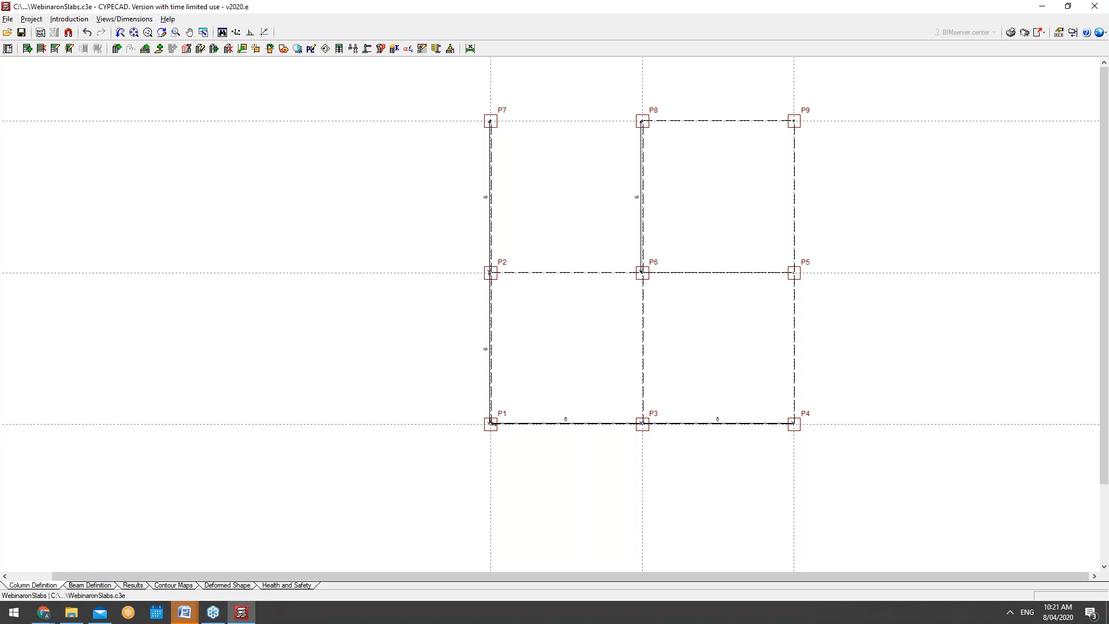
{"action": "left_click", "coordinate": [92, 585]}
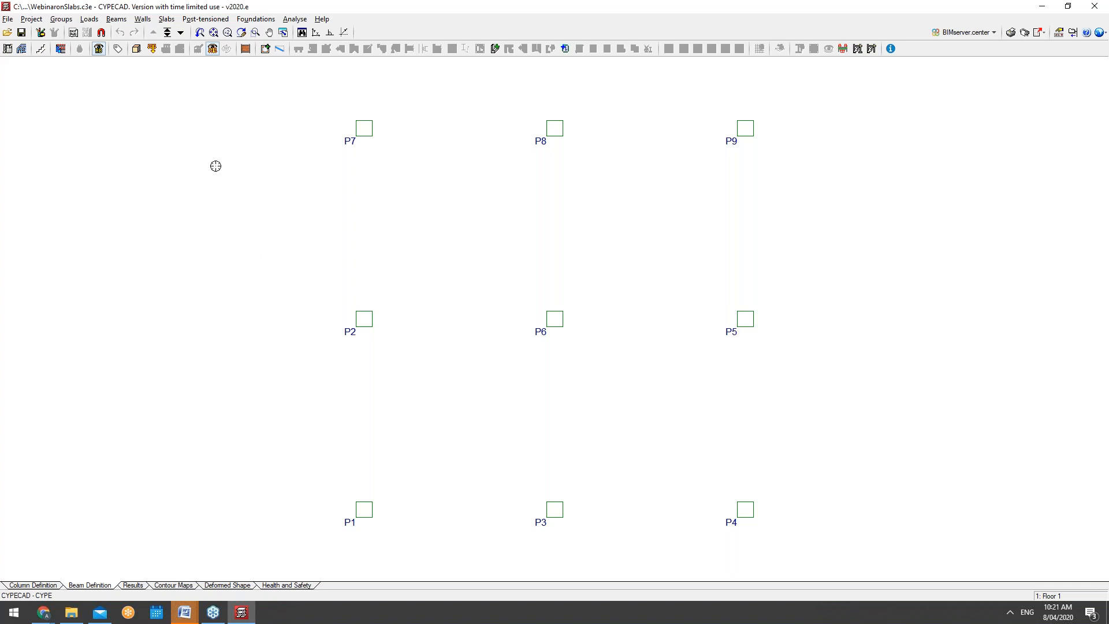
{"action": "left_click", "coordinate": [167, 33]}
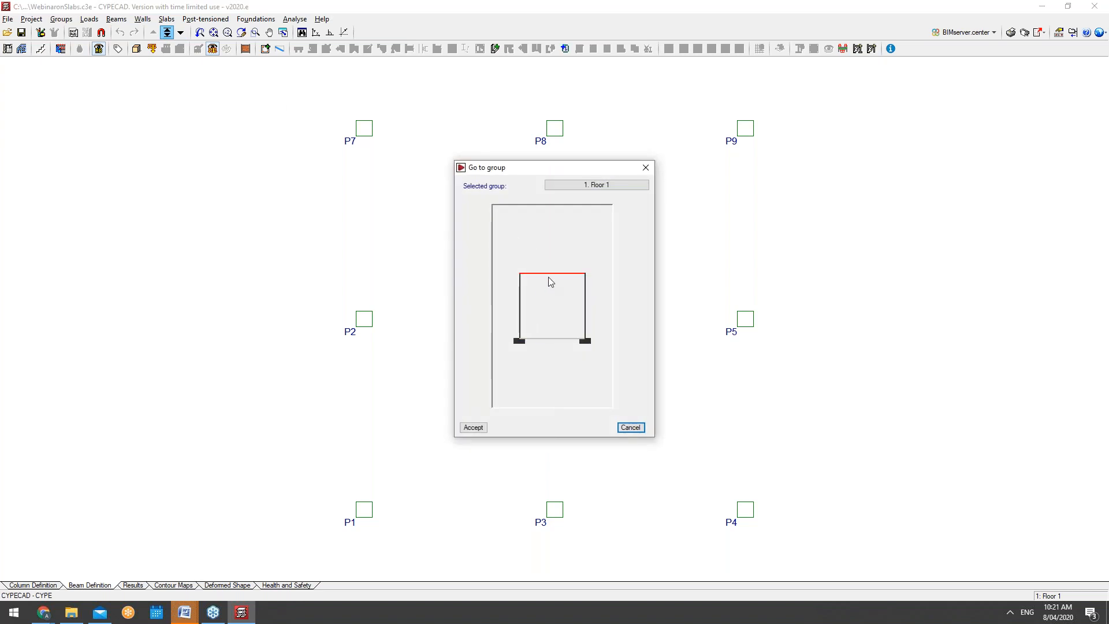
{"action": "left_click", "coordinate": [545, 338]}
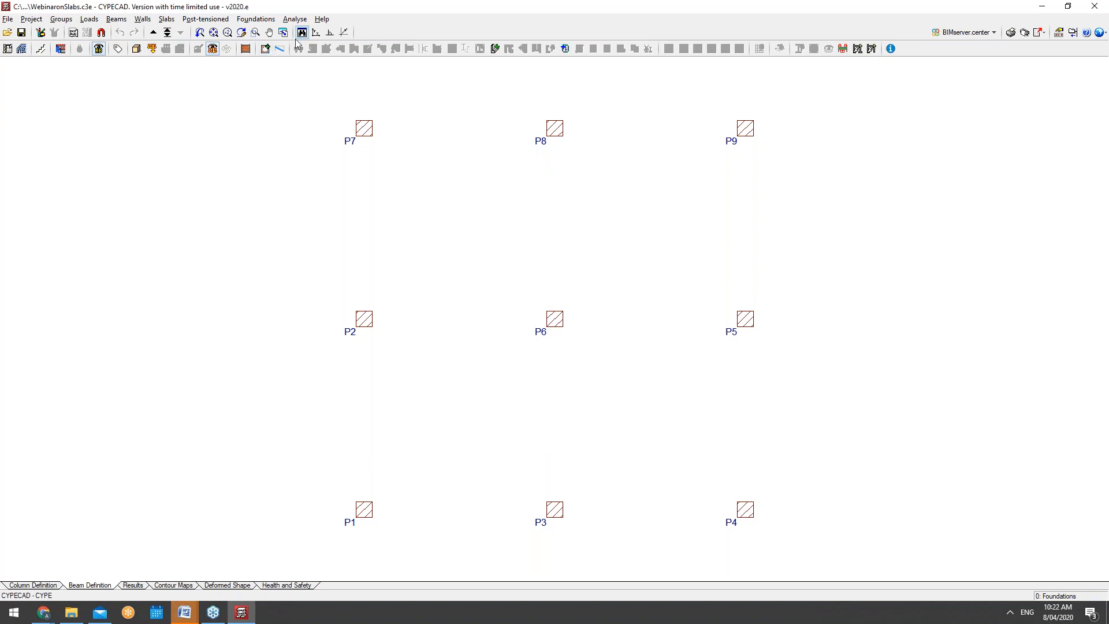
Define a new single-column foundation element as a pad footing and accept it for placement
{"action": "left_click", "coordinate": [256, 19]}
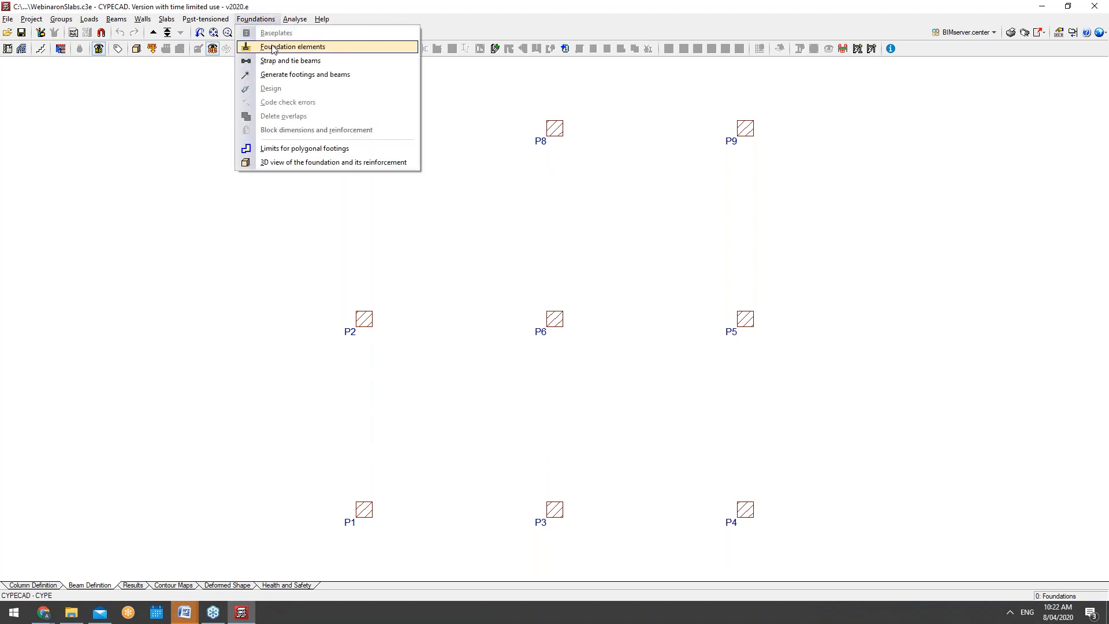
{"action": "left_click", "coordinate": [273, 47]}
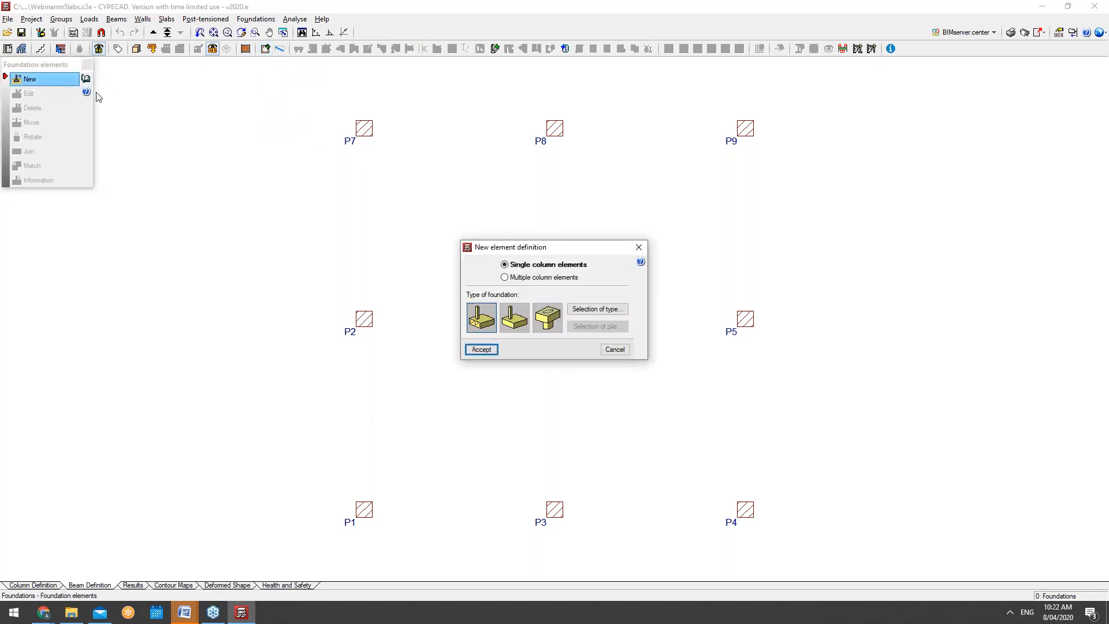
{"action": "left_click", "coordinate": [479, 322]}
{"action": "left_click", "coordinate": [597, 309]}
{"action": "left_click", "coordinate": [640, 306]}
{"action": "left_click", "coordinate": [481, 349]}
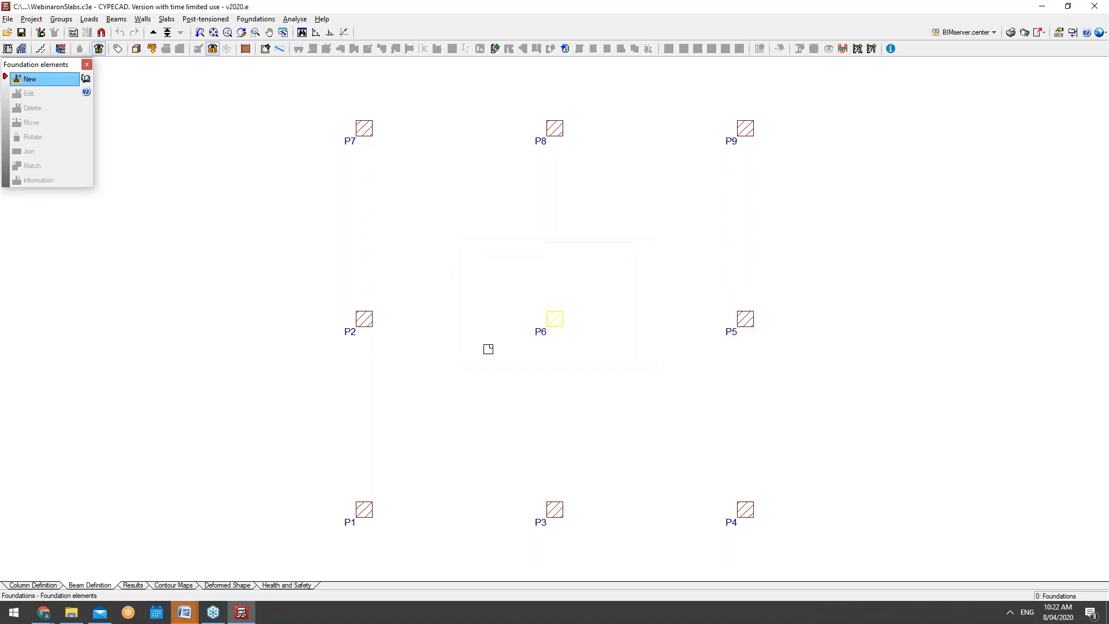
Place centred footings under columns P7, P8, P9, P5 and P6, and undo the off-centre footing at P2
{"action": "left_click", "coordinate": [554, 128]}
{"action": "left_click", "coordinate": [745, 129]}
{"action": "left_click", "coordinate": [745, 319]}
{"action": "left_click", "coordinate": [555, 319]}
{"action": "left_click", "coordinate": [388, 320]}
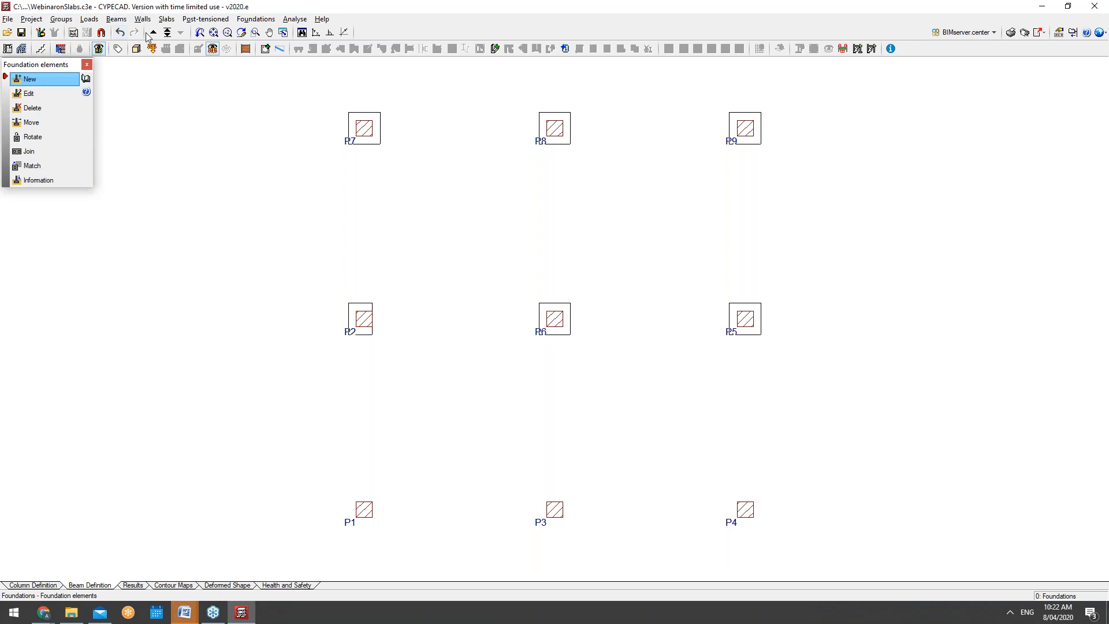
{"action": "left_click", "coordinate": [120, 33]}
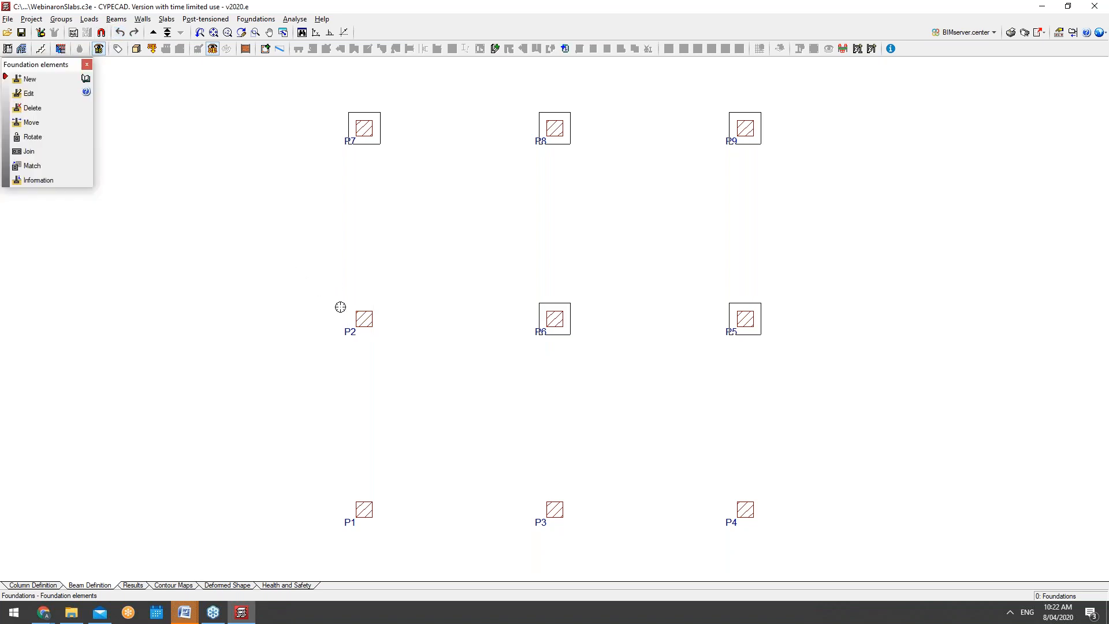
Place centred single-column footings under columns P2, P1, P3 and P4
{"action": "left_click", "coordinate": [53, 87]}
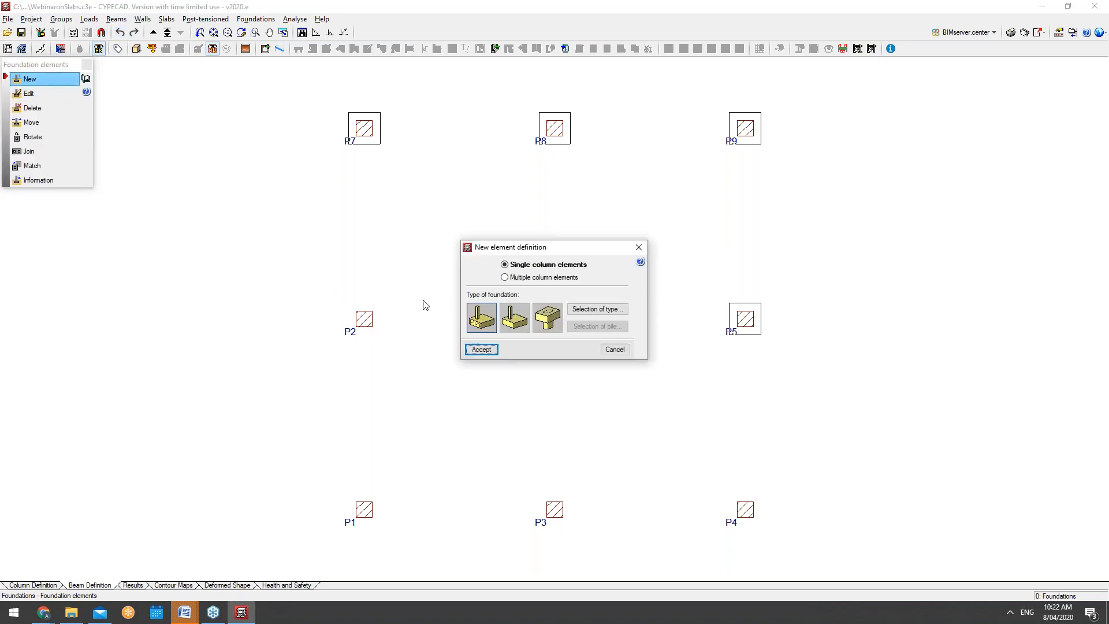
{"action": "left_click", "coordinate": [481, 350]}
{"action": "left_click", "coordinate": [367, 317]}
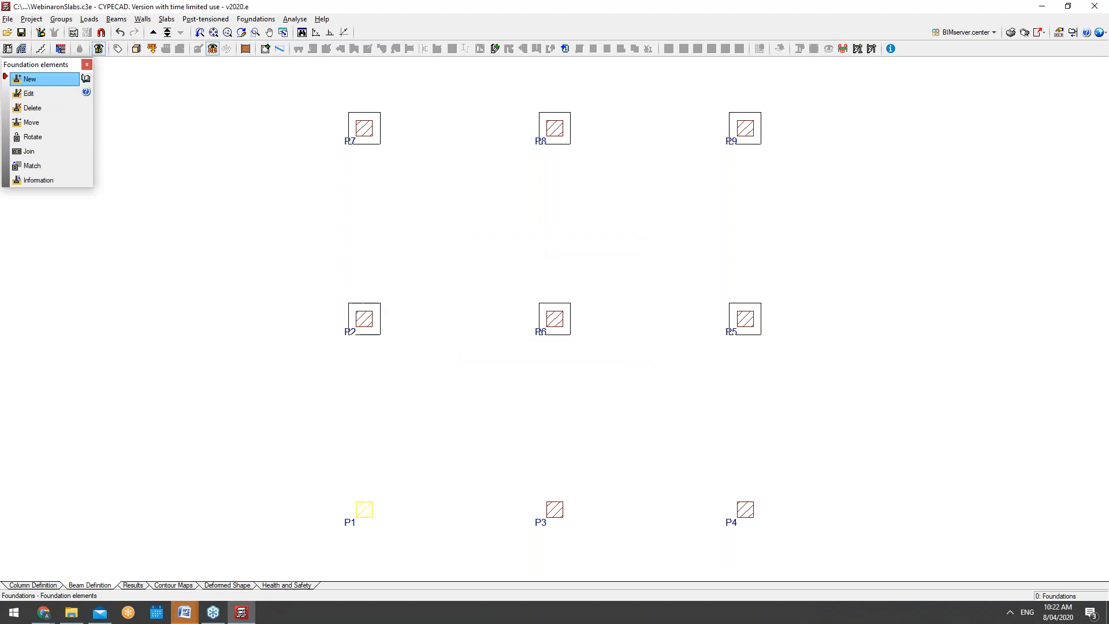
{"action": "left_click", "coordinate": [364, 510]}
{"action": "left_click", "coordinate": [554, 511]}
{"action": "left_click", "coordinate": [746, 508]}
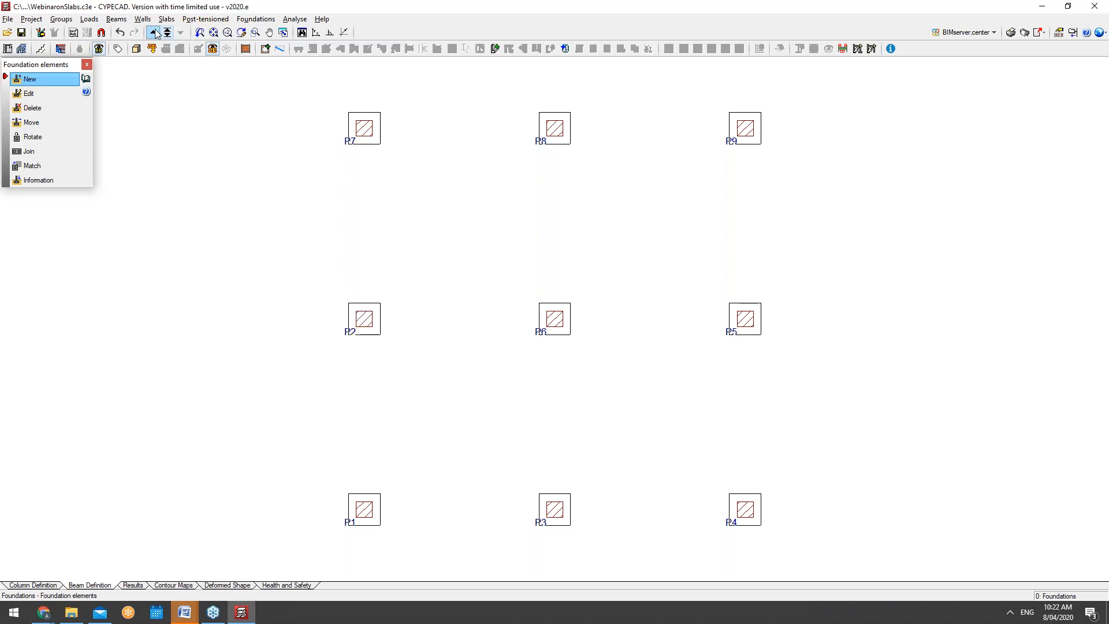
Go up to the Floor 1 group and accept it as the selected group
{"action": "left_click", "coordinate": [153, 32]}
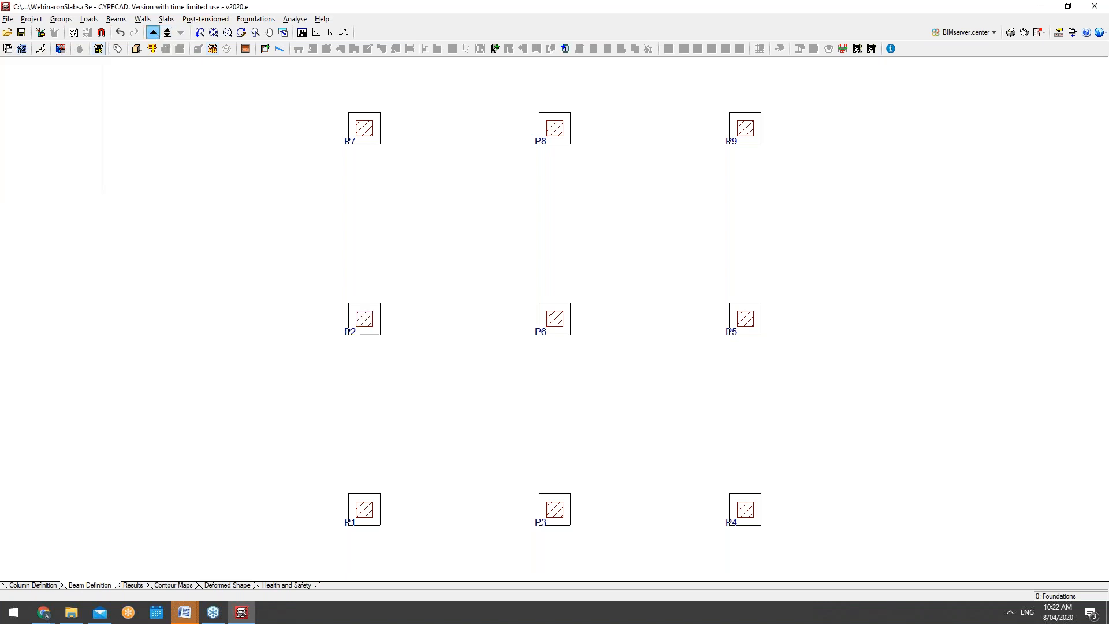
{"action": "left_click", "coordinate": [167, 33]}
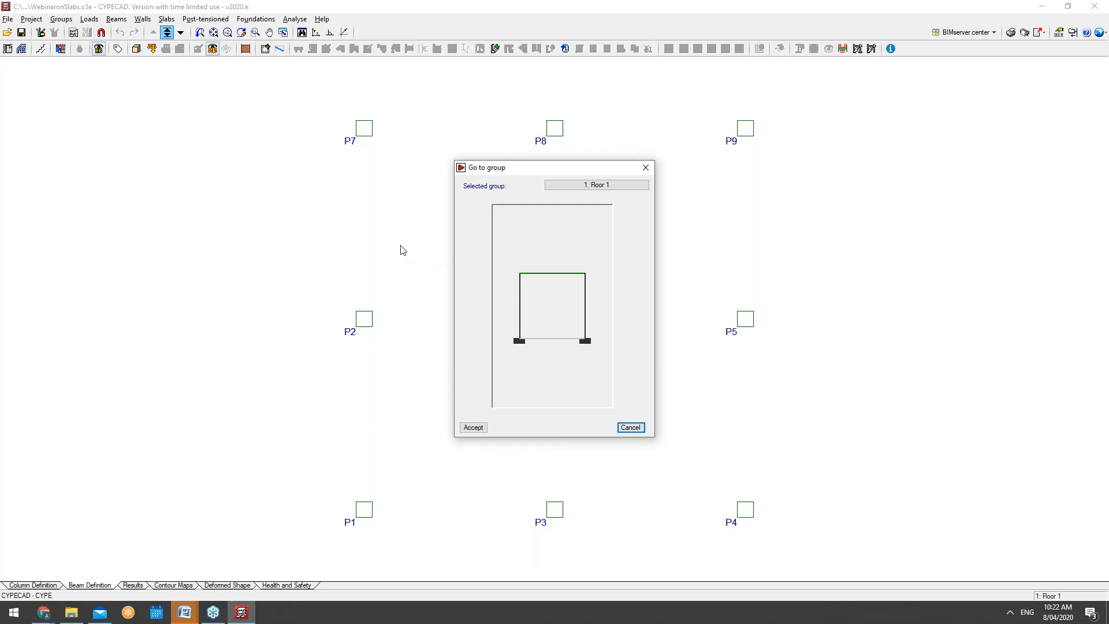
{"action": "left_click", "coordinate": [472, 428]}
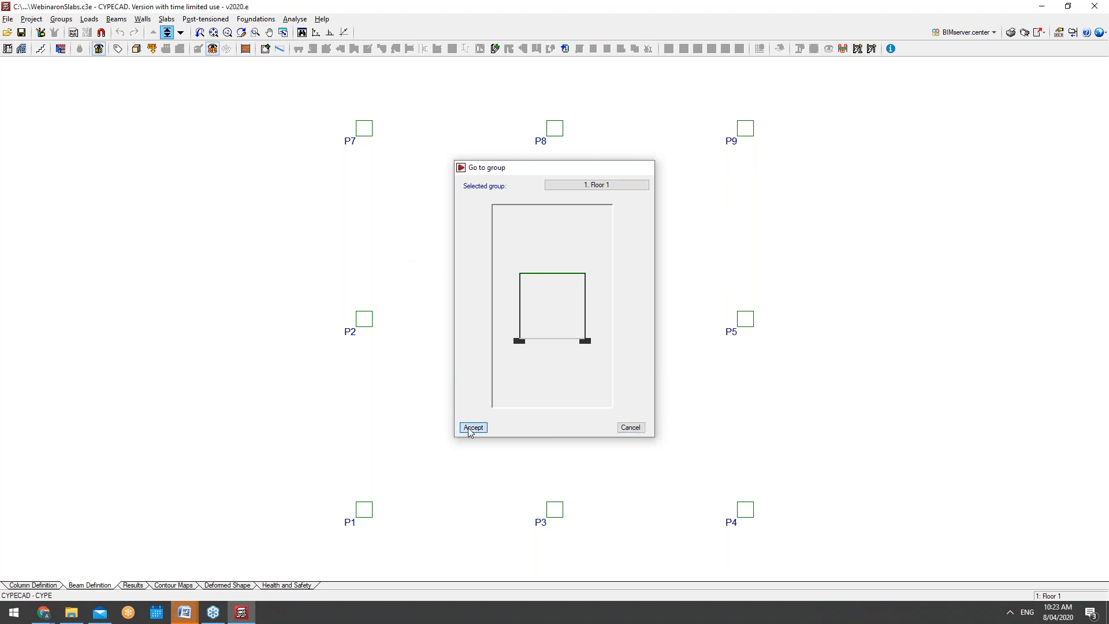
Start defining a new beam on Floor 1 and move its settings dialog off the central columns
{"action": "left_click", "coordinate": [117, 19]}
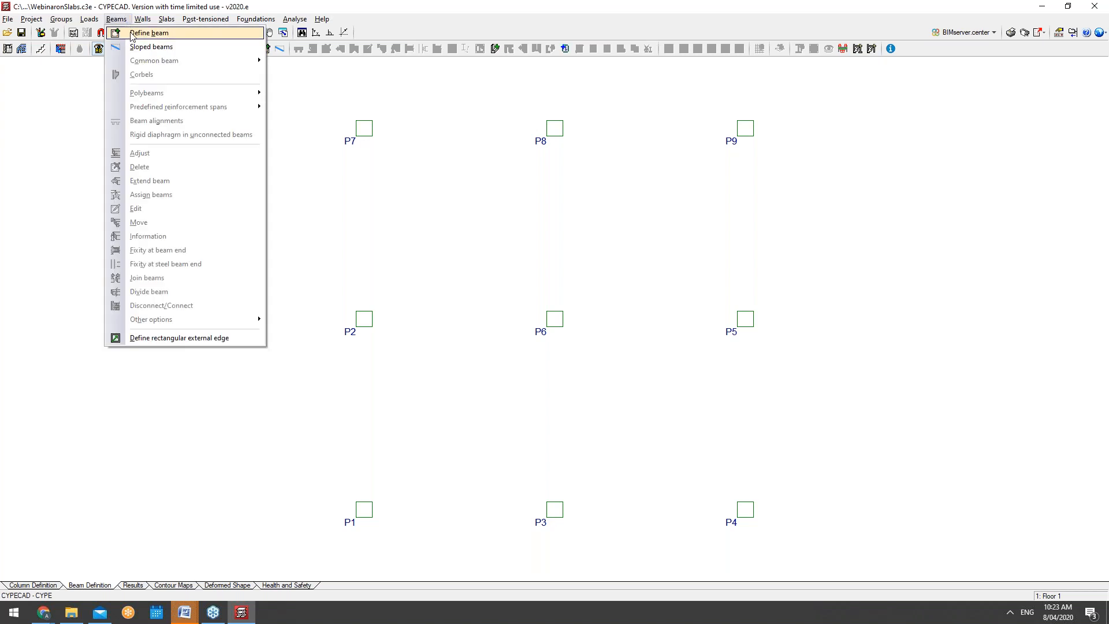
{"action": "left_click", "coordinate": [132, 35]}
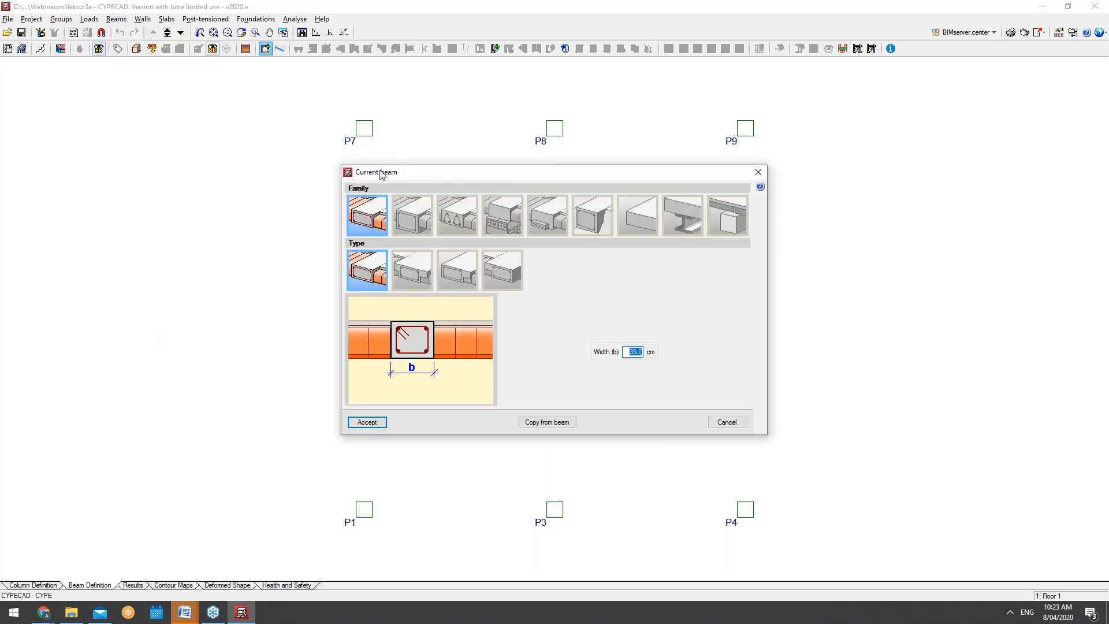
{"action": "left_click_drag", "start_coordinate": [404, 171], "coordinate": [291, 172]}
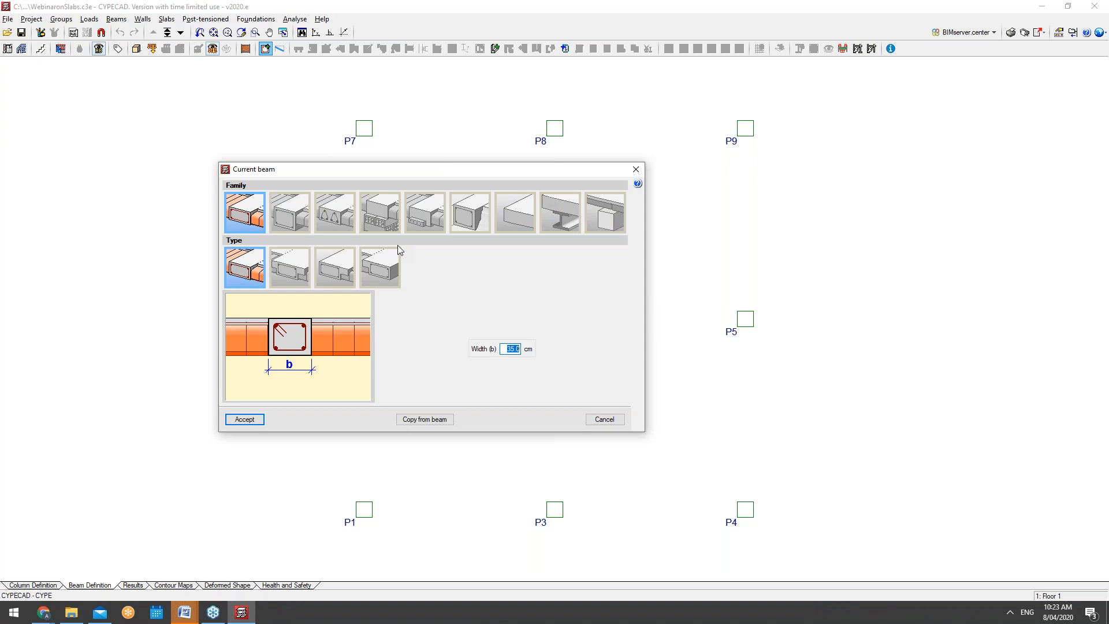
Examine the available beam families for the current beam, including the non-structural or limit beam and the steel beam
{"action": "left_click", "coordinate": [284, 214]}
{"action": "left_click", "coordinate": [335, 214]}
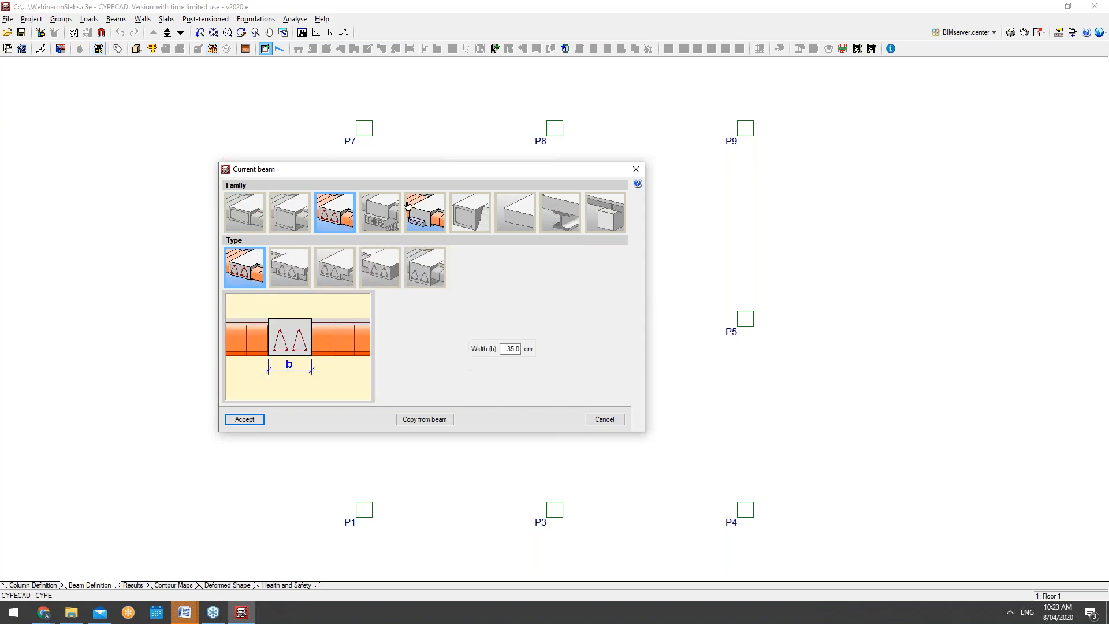
{"action": "left_click", "coordinate": [407, 205]}
{"action": "left_click", "coordinate": [474, 213]}
{"action": "left_click", "coordinate": [528, 213]}
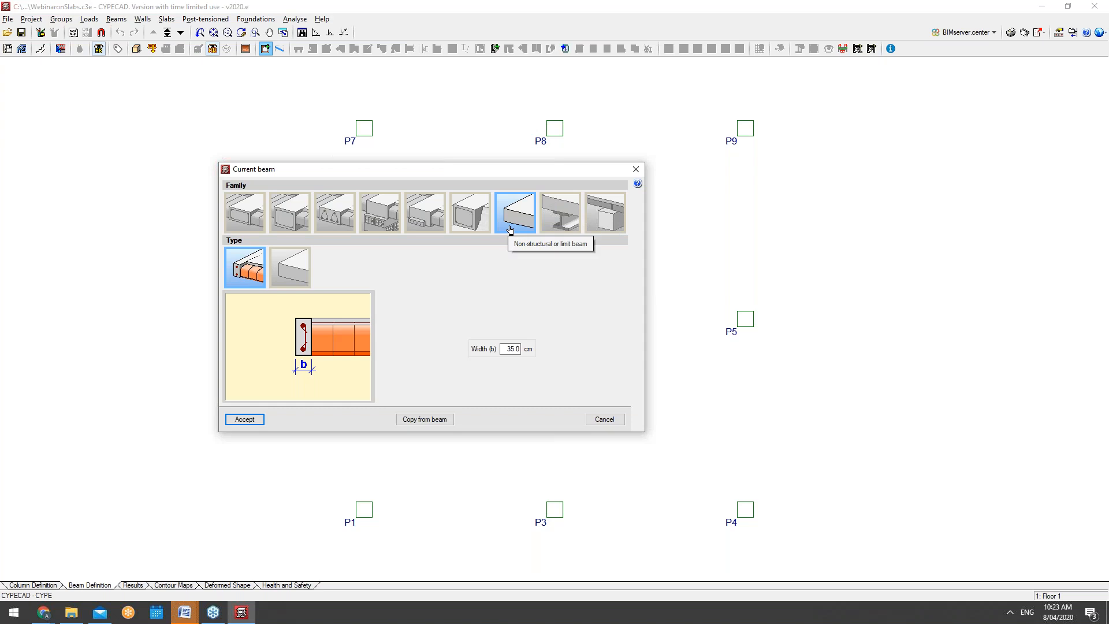
{"action": "left_click", "coordinate": [568, 216]}
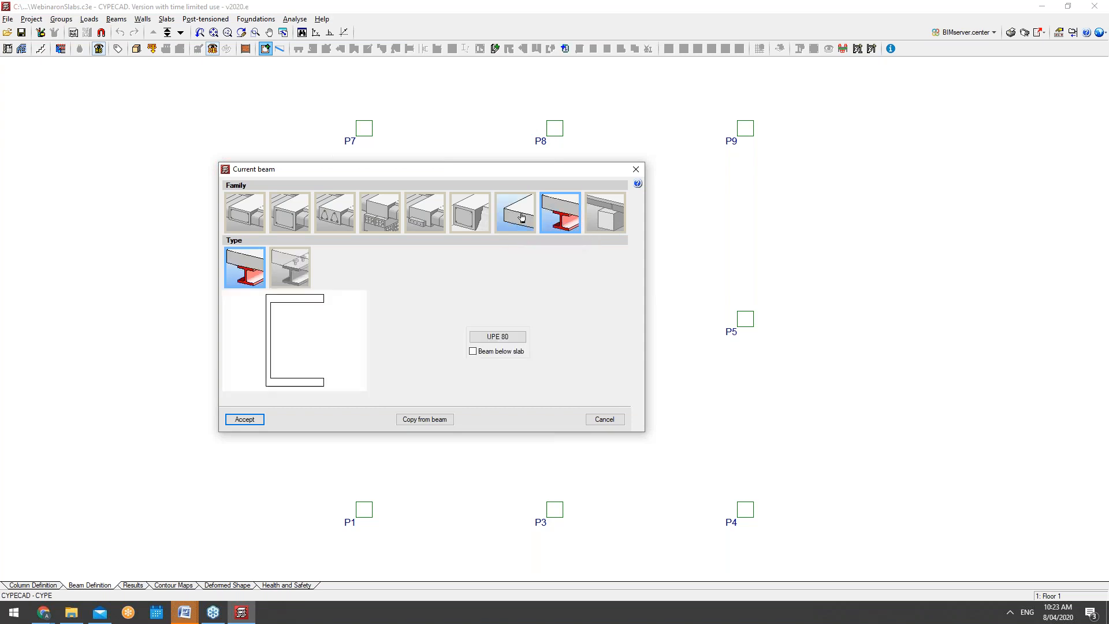
{"action": "left_click", "coordinate": [488, 212]}
{"action": "left_click", "coordinate": [411, 220]}
{"action": "left_click", "coordinate": [382, 215]}
Accept the flat concrete beam within the slab depth at 35 cm width, and set beam introduction to Continuous
{"action": "left_click", "coordinate": [256, 213]}
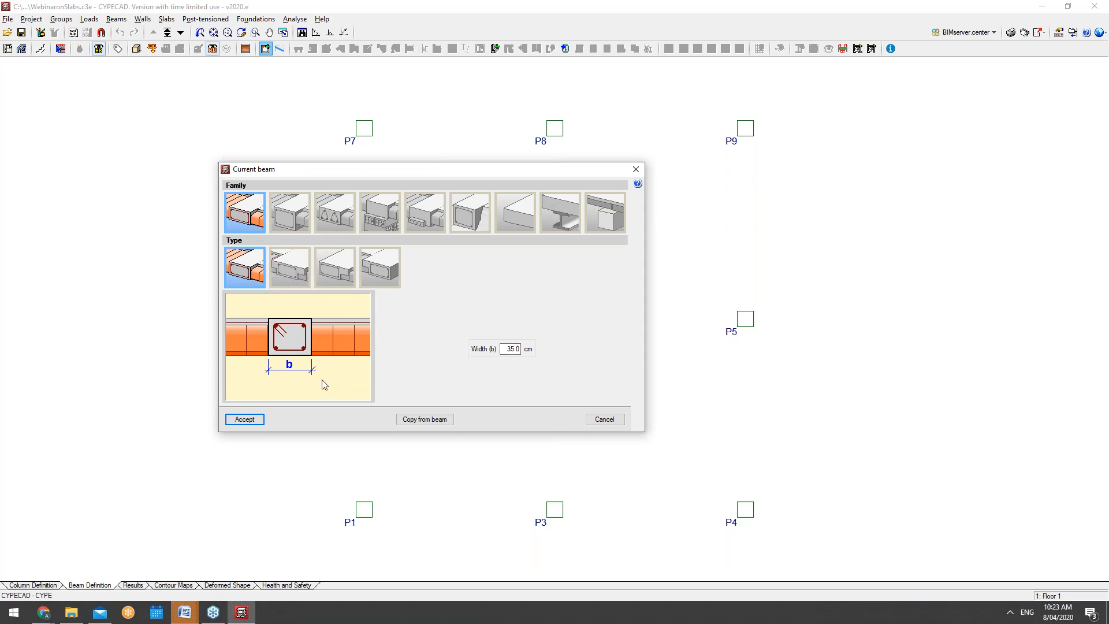
{"action": "left_click", "coordinate": [246, 420]}
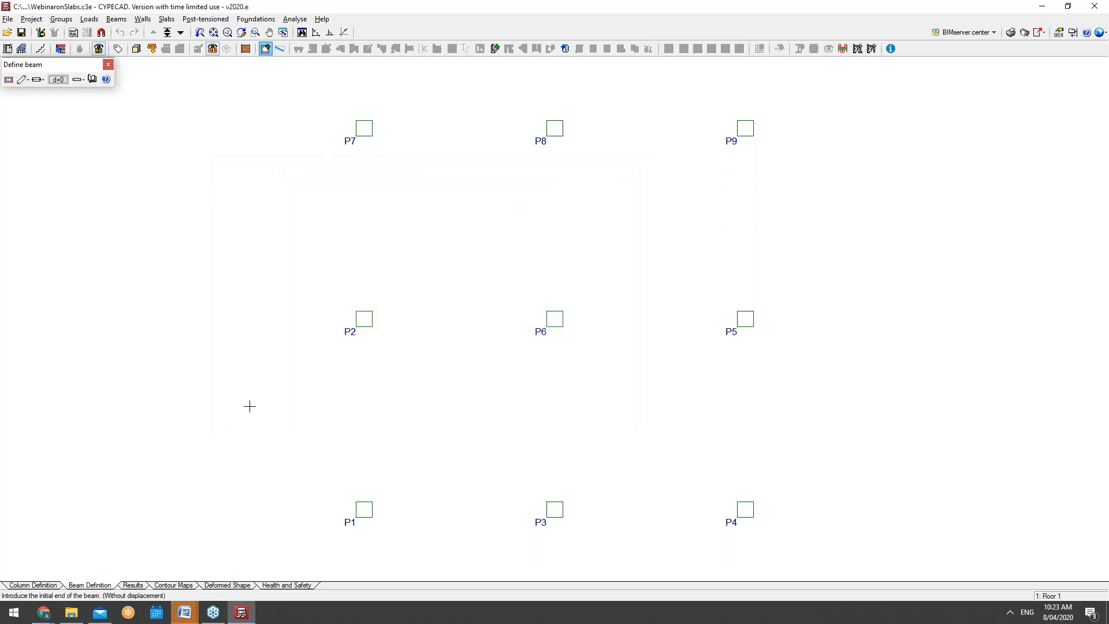
{"action": "left_click", "coordinate": [22, 81]}
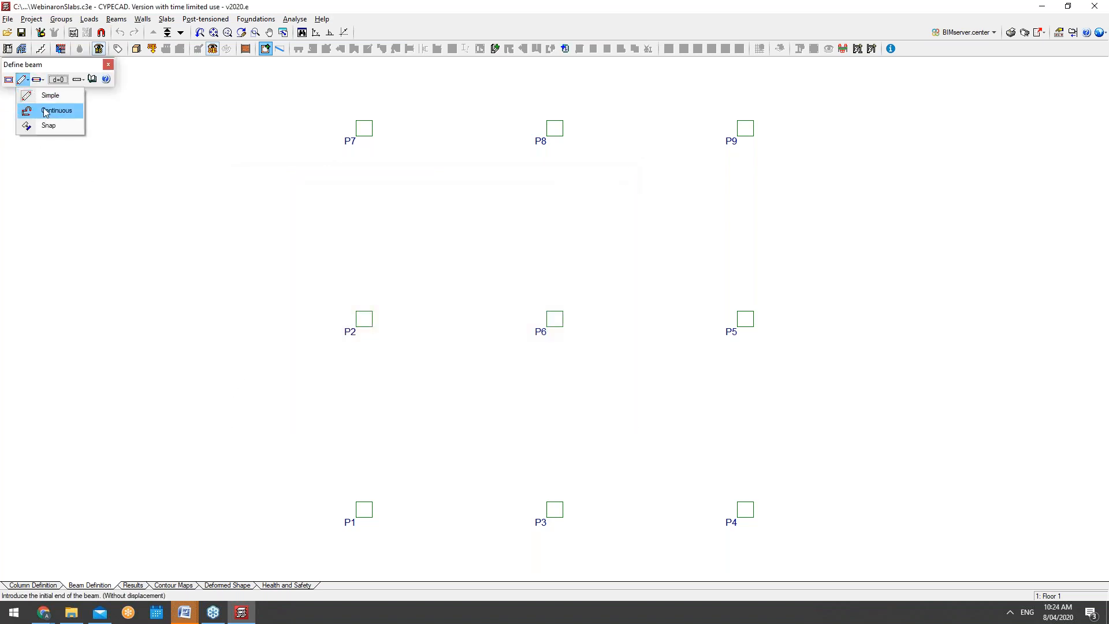
{"action": "left_click", "coordinate": [45, 112]}
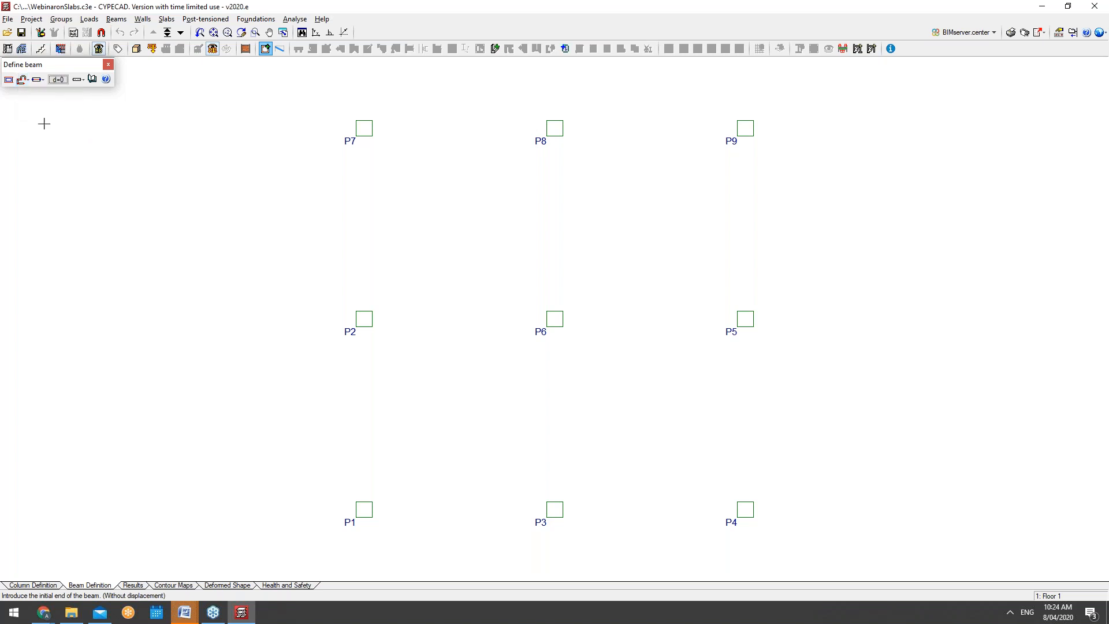
Draw the continuous perimeter beams from P7 through P9, P4 and P1 back to P7, and finish the introduction
{"action": "left_click", "coordinate": [364, 128]}
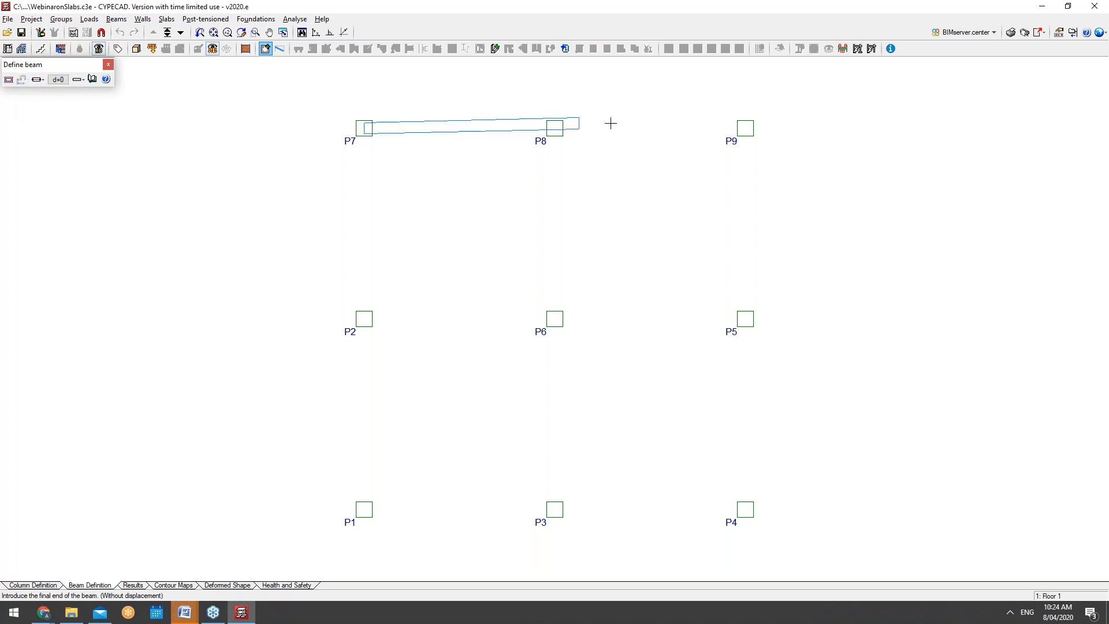
{"action": "left_click", "coordinate": [745, 129]}
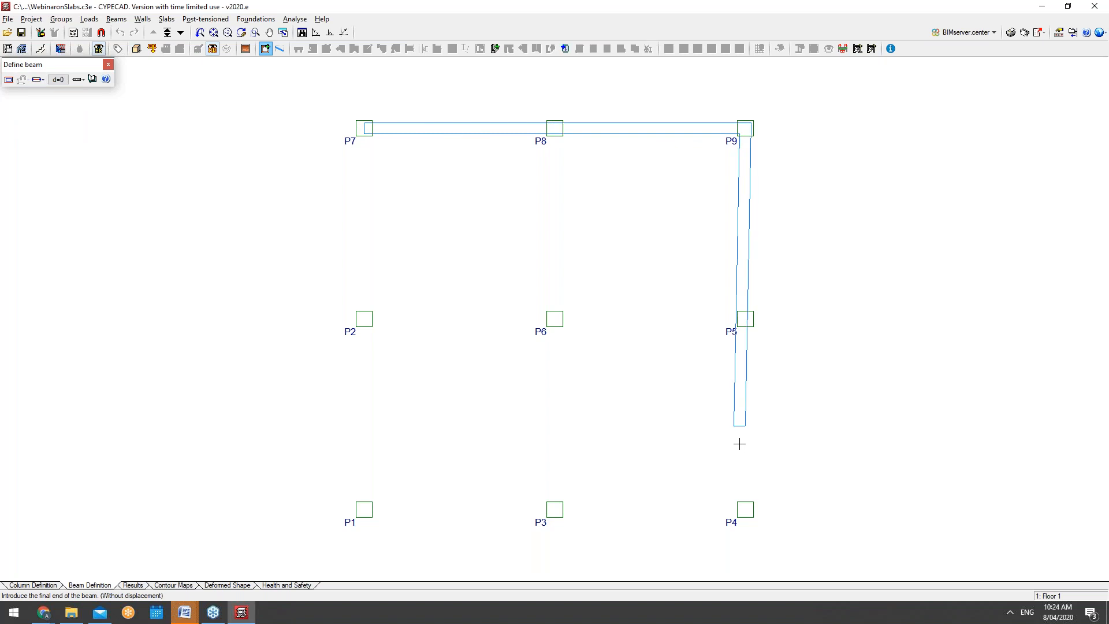
{"action": "left_click", "coordinate": [745, 508]}
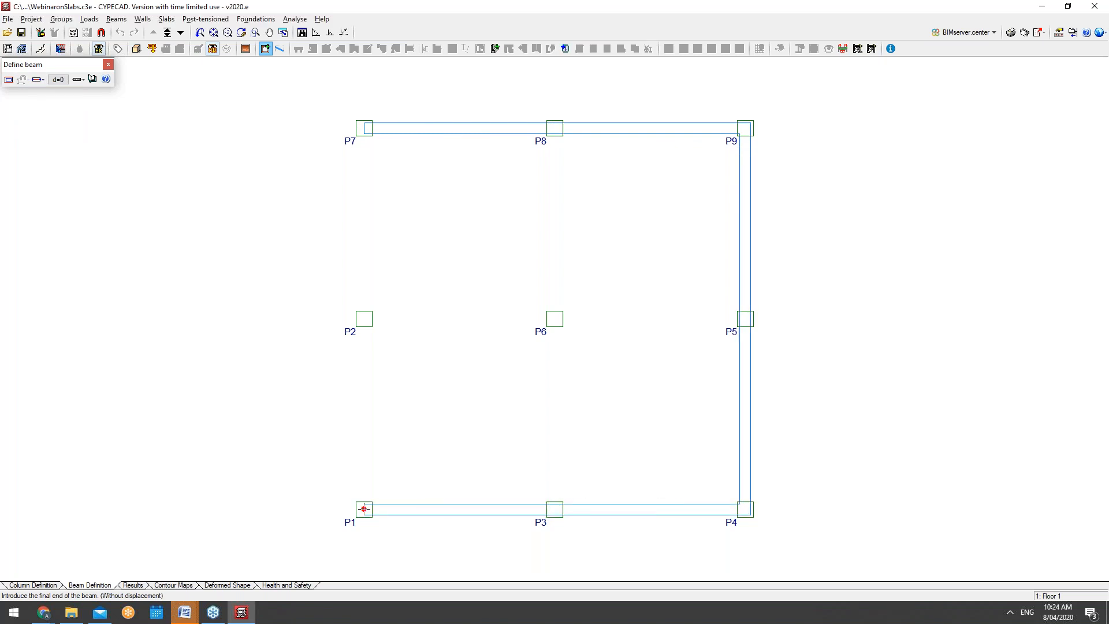
{"action": "left_click", "coordinate": [364, 508]}
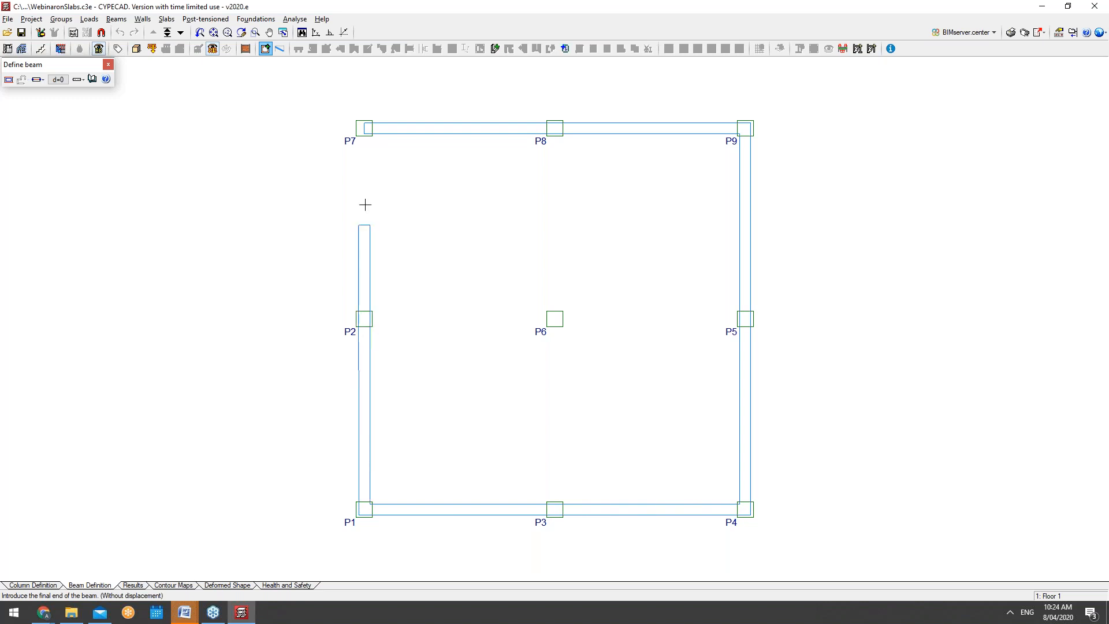
{"action": "left_click", "coordinate": [364, 128]}
{"action": "right_click", "coordinate": [364, 128]}
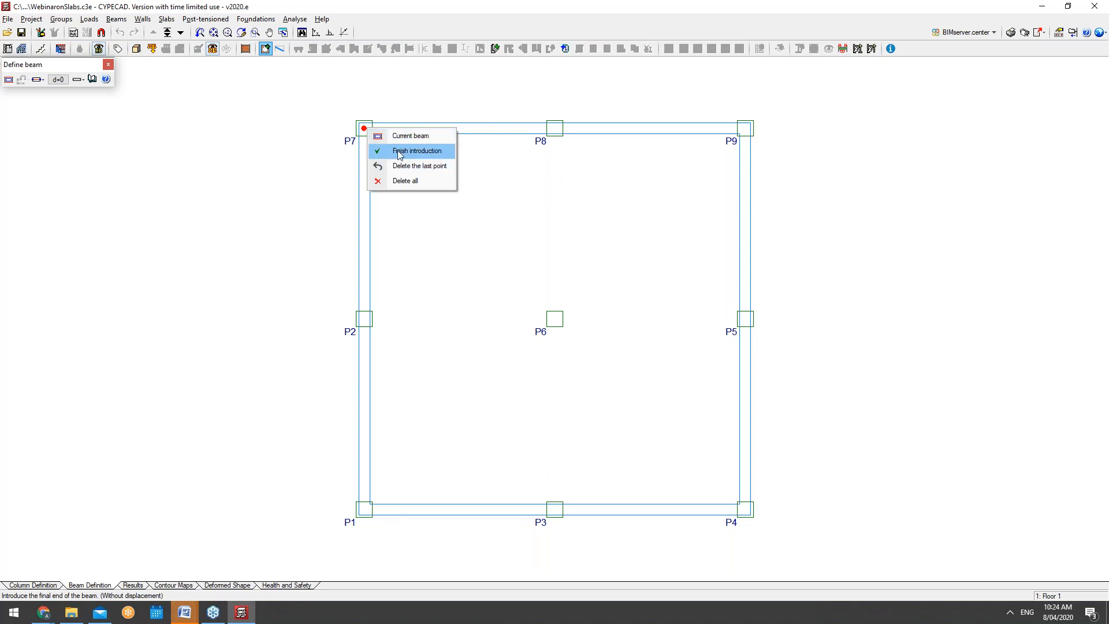
{"action": "left_click", "coordinate": [415, 150]}
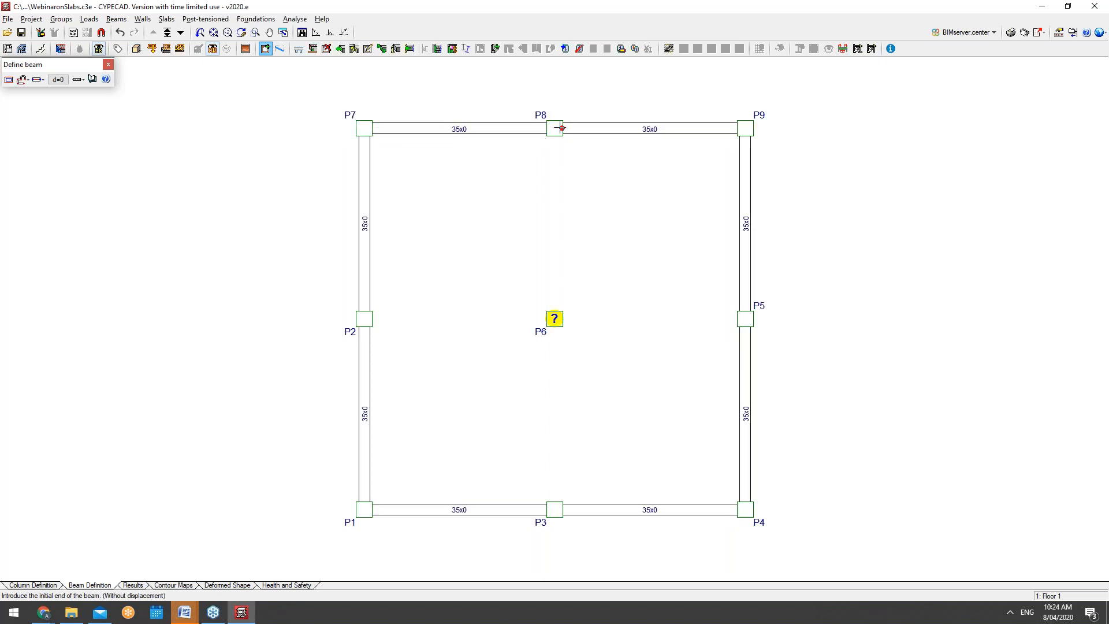
Add the two interior beams crossing at P6, one from P8 to P3 and one from P2 to P5
{"action": "left_click", "coordinate": [554, 128]}
{"action": "left_click", "coordinate": [555, 509]}
{"action": "right_click", "coordinate": [554, 509]}
{"action": "left_click", "coordinate": [607, 533]}
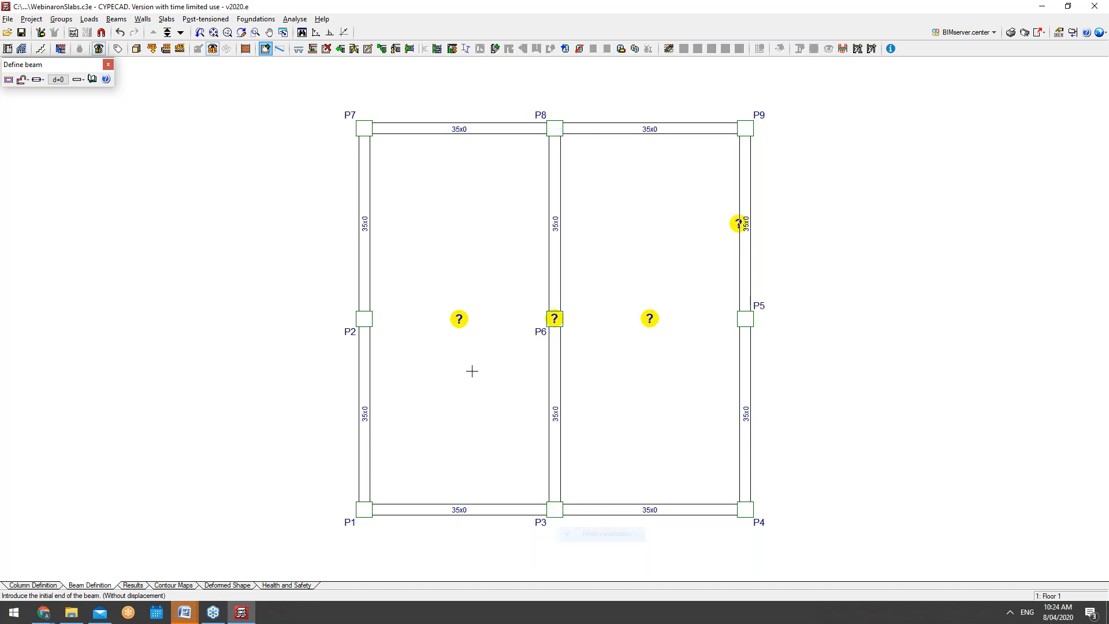
{"action": "left_click", "coordinate": [364, 318]}
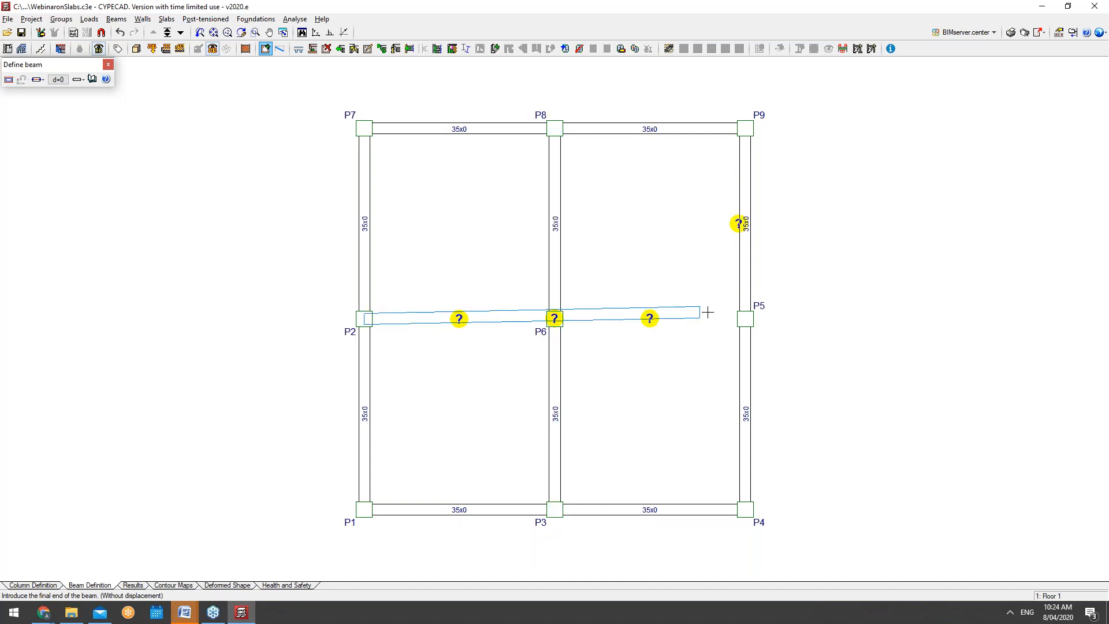
{"action": "left_click", "coordinate": [745, 319]}
{"action": "right_click", "coordinate": [745, 318]}
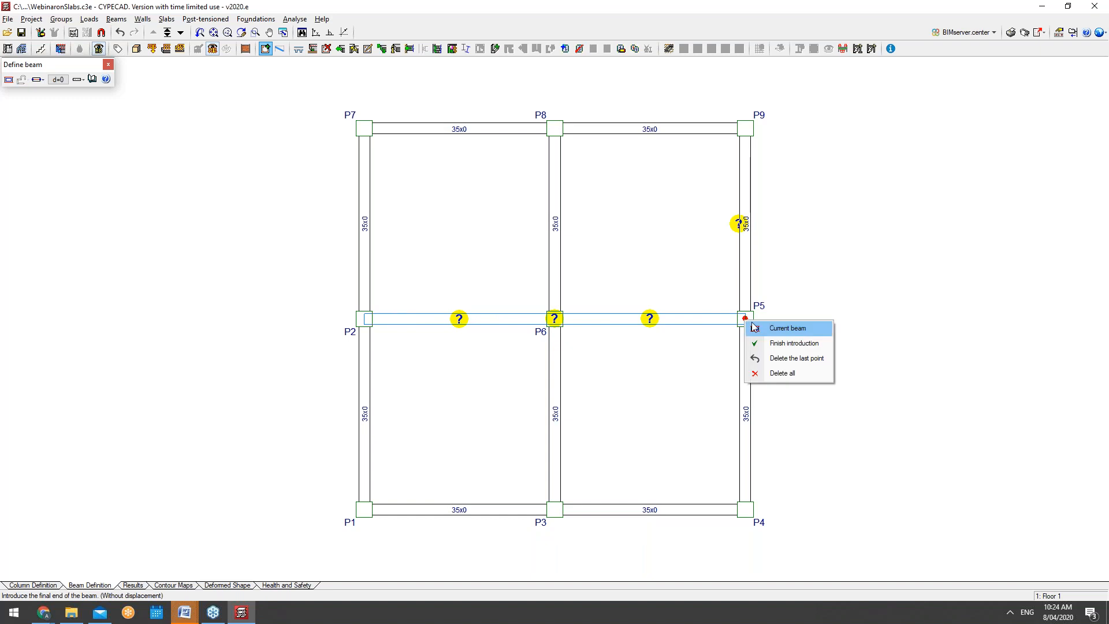
{"action": "left_click", "coordinate": [768, 341]}
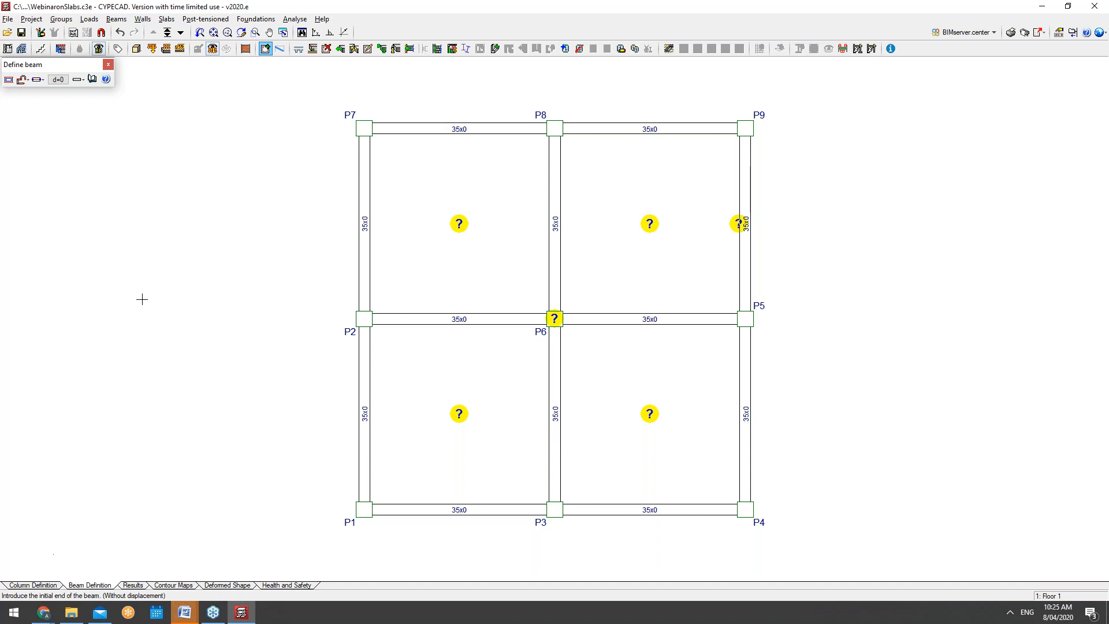
Start defining a slab panel for Floor 1 with the Panel manager
{"action": "left_click", "coordinate": [166, 20]}
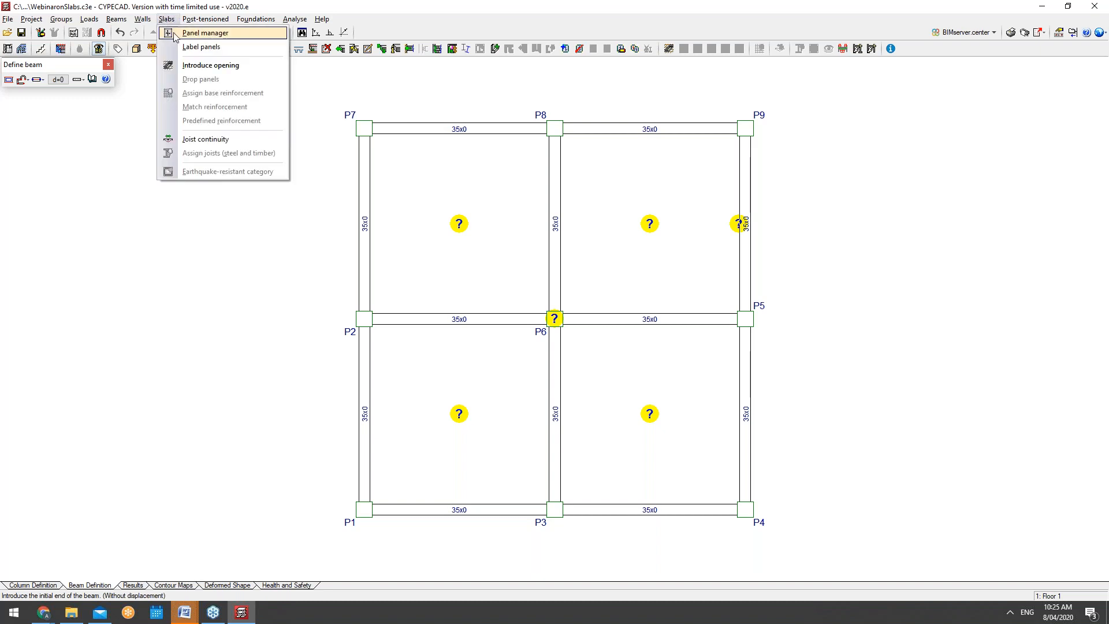
{"action": "left_click", "coordinate": [202, 33]}
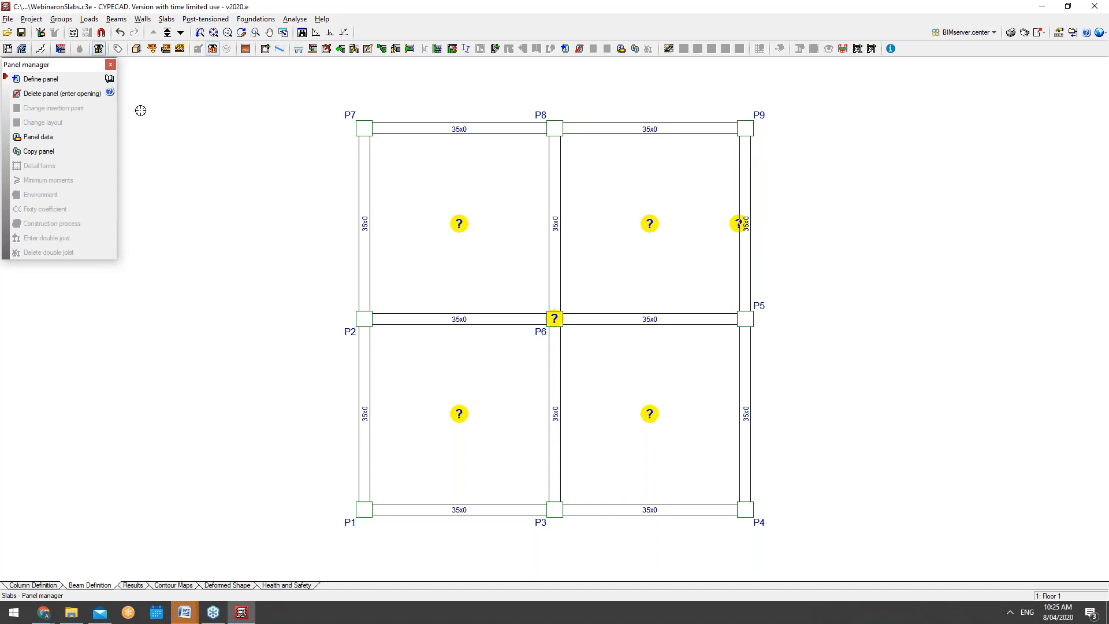
{"action": "left_click", "coordinate": [41, 79]}
{"action": "left_click", "coordinate": [487, 173]}
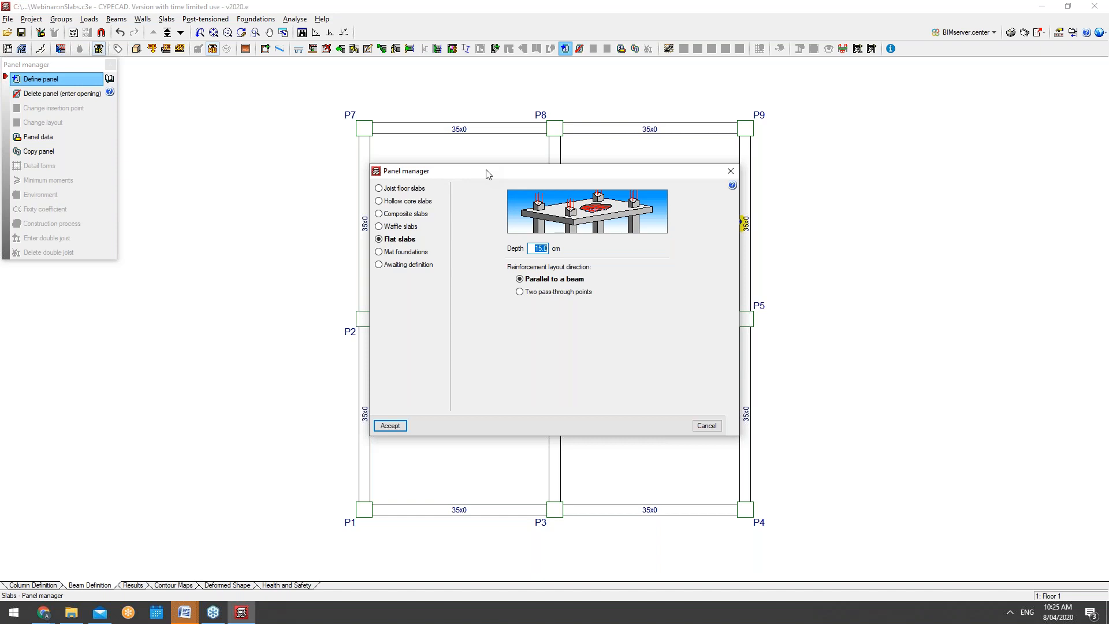
Examine the joist floor slab options, including the concrete joist creation form, the general joist types and the library import choices
{"action": "left_click", "coordinate": [420, 189]}
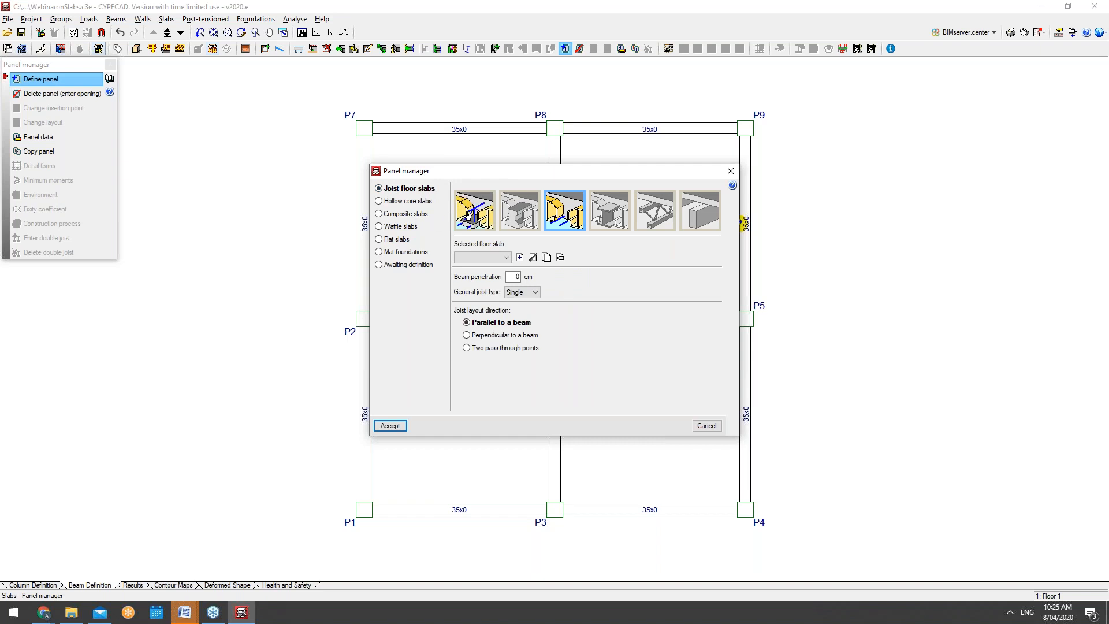
{"action": "mouse_move", "coordinate": [466, 215]}
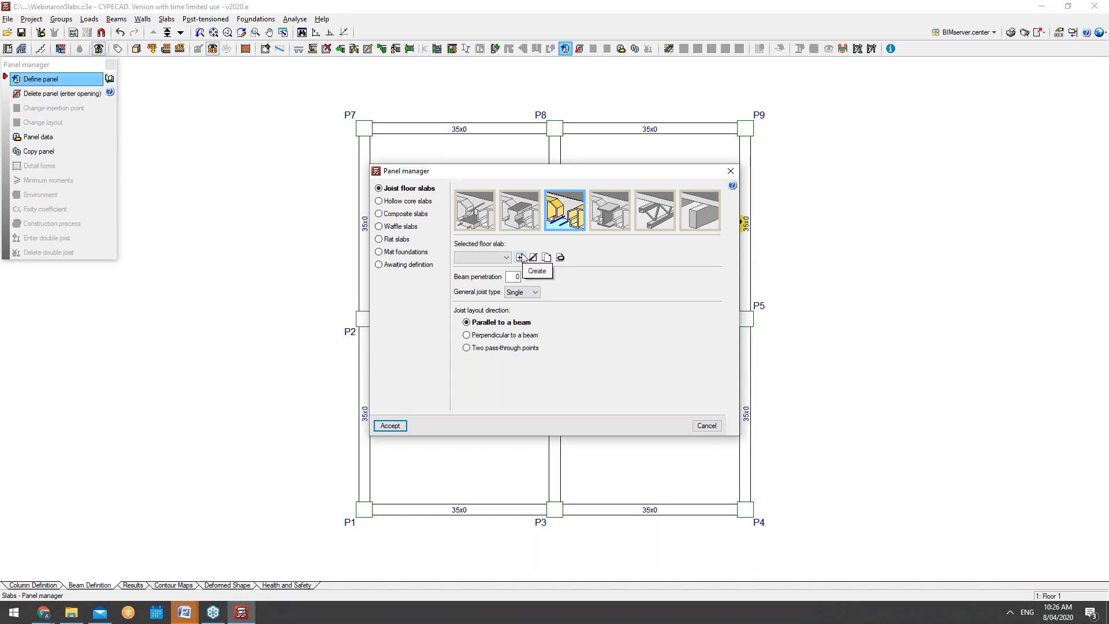
{"action": "left_click", "coordinate": [488, 220]}
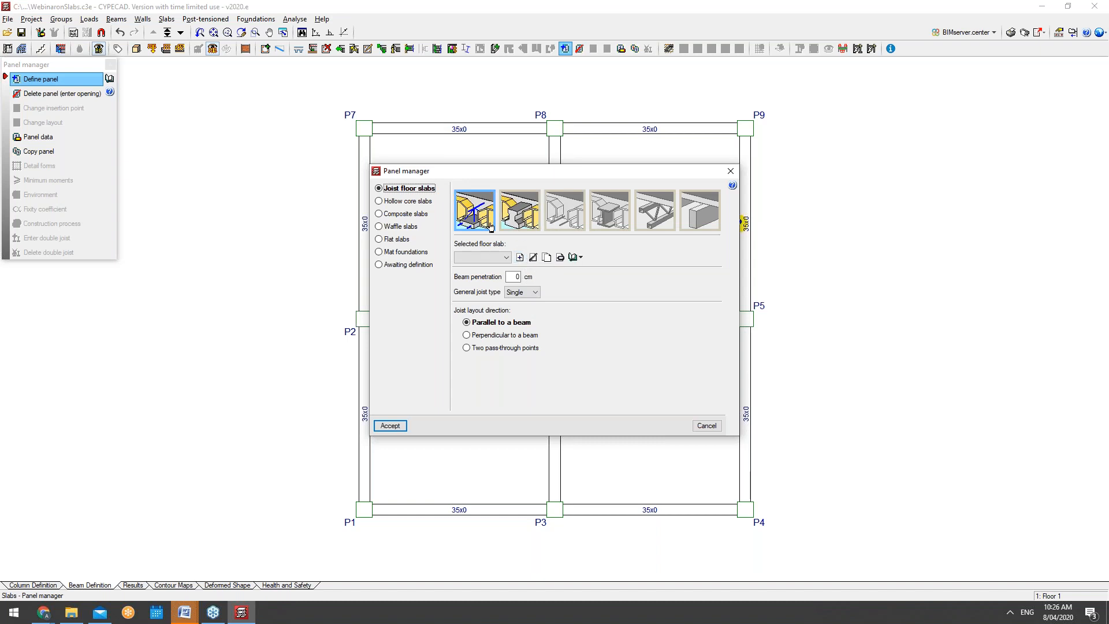
{"action": "left_click", "coordinate": [521, 257]}
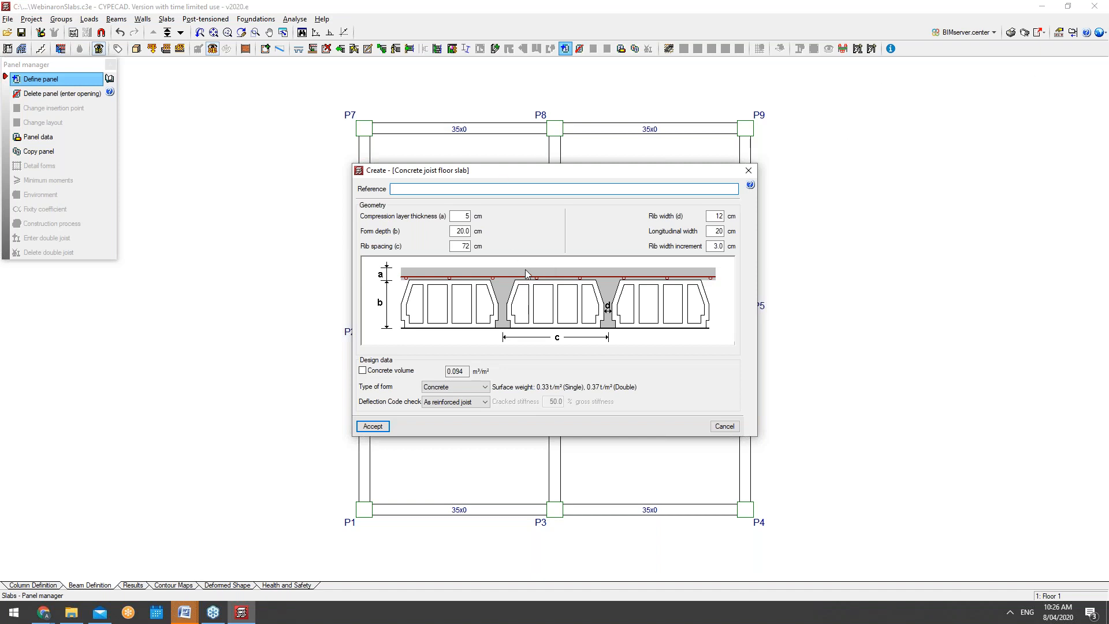
{"action": "left_click", "coordinate": [719, 426]}
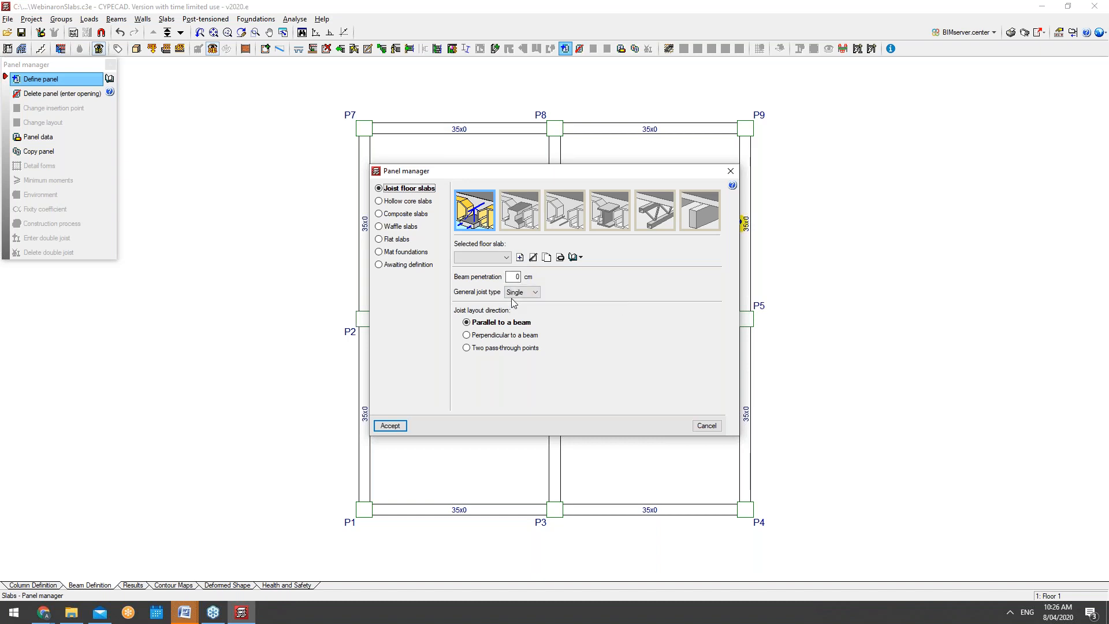
{"action": "left_click", "coordinate": [518, 292]}
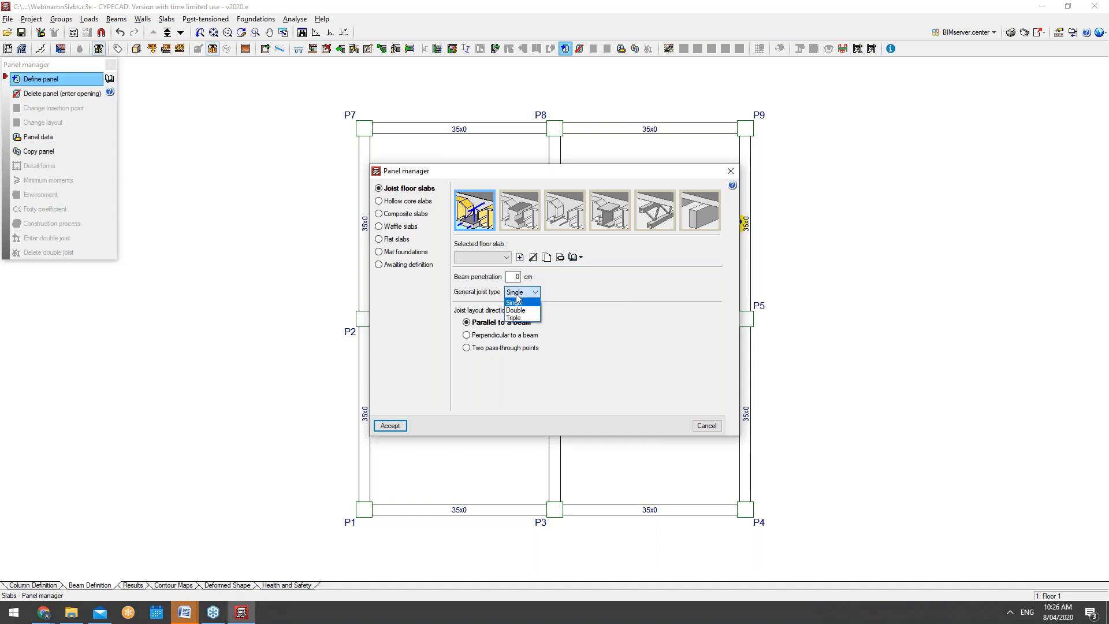
{"action": "left_click", "coordinate": [577, 258]}
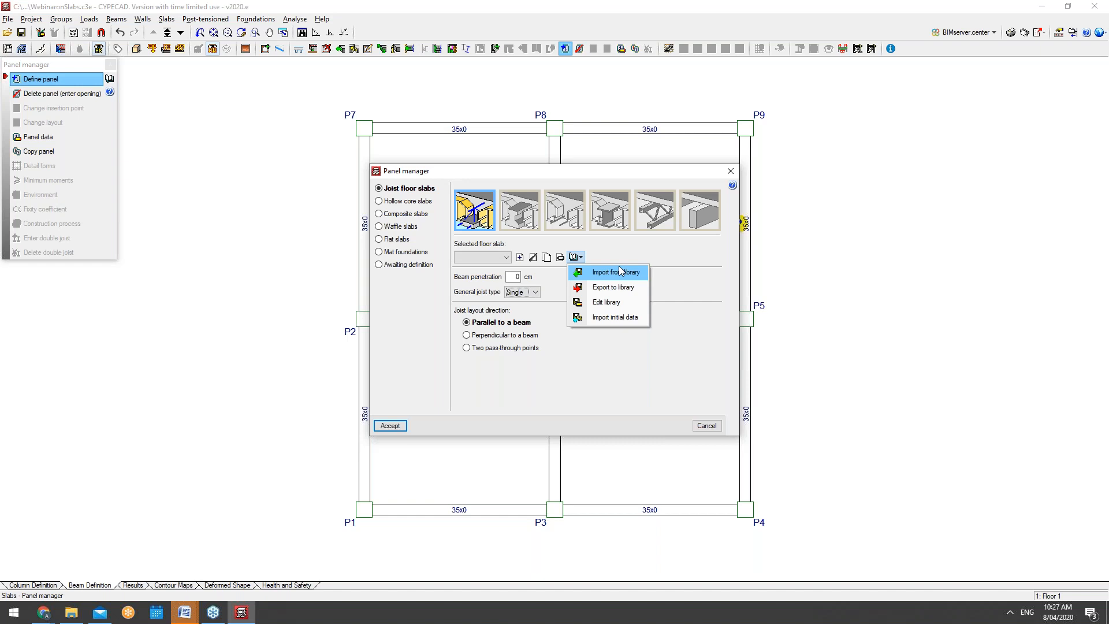
{"action": "left_click", "coordinate": [633, 224]}
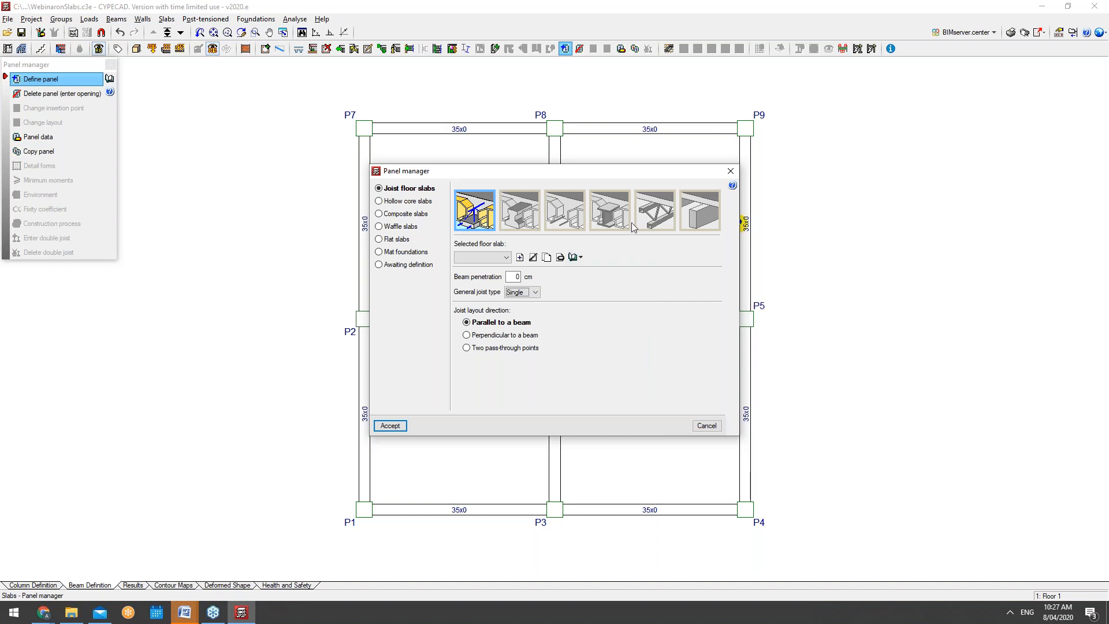
{"action": "left_click", "coordinate": [509, 257]}
Browse the CYPE example manufacturer's plates for hollow core slabs, and leave the selection without picking one
{"action": "left_click", "coordinate": [395, 201]}
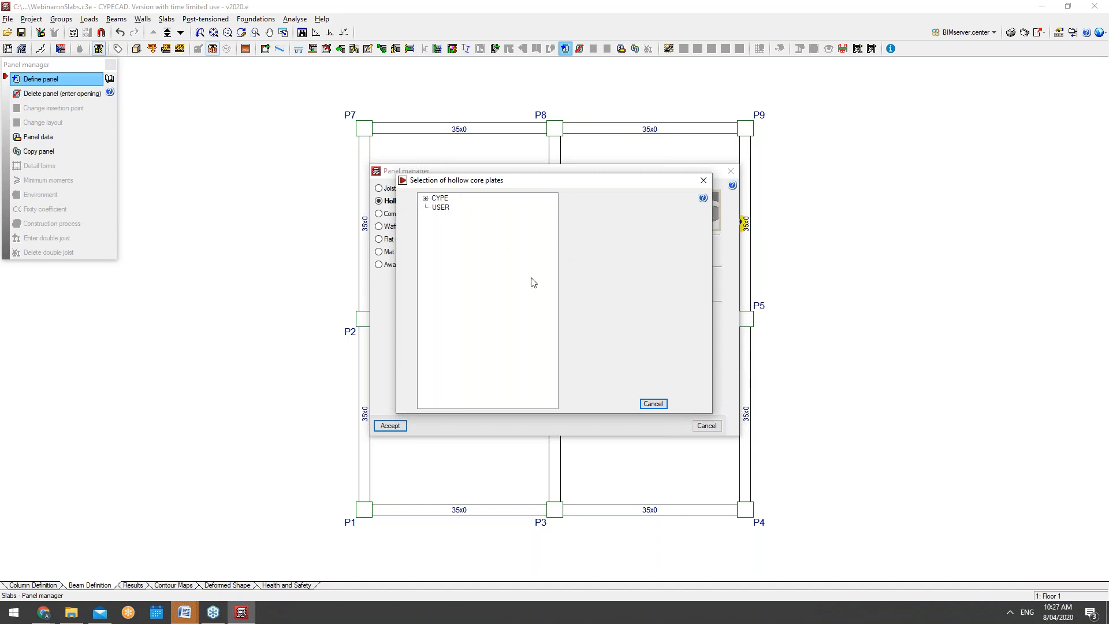
{"action": "left_click", "coordinate": [439, 198]}
{"action": "left_click", "coordinate": [425, 198]}
{"action": "left_click", "coordinate": [452, 208]}
{"action": "double_click", "coordinate": [452, 210]}
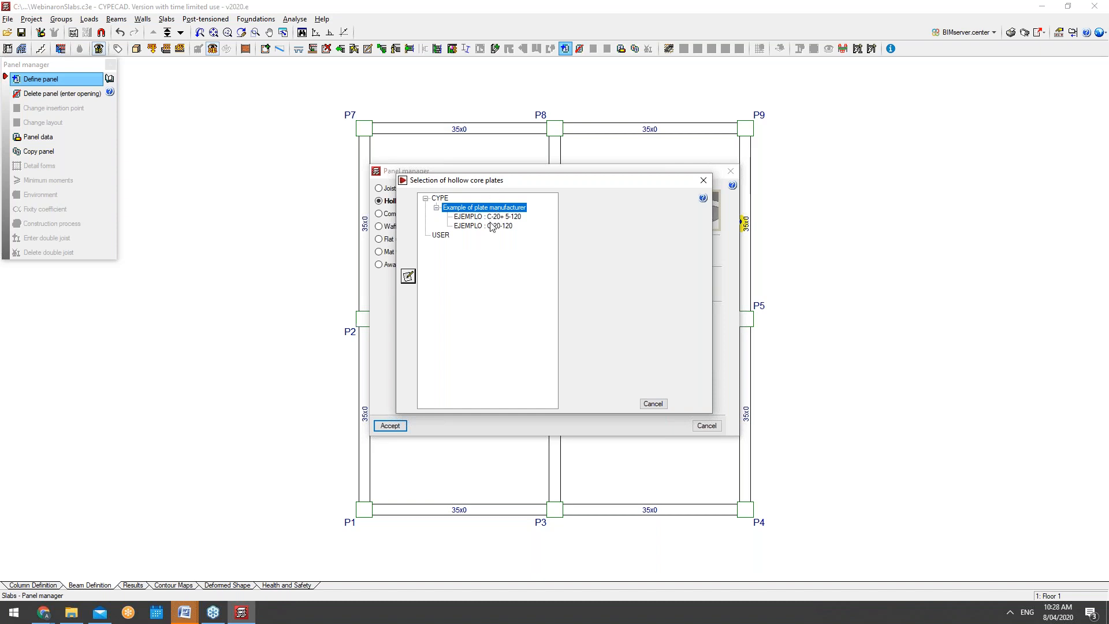
{"action": "left_click", "coordinate": [653, 402]}
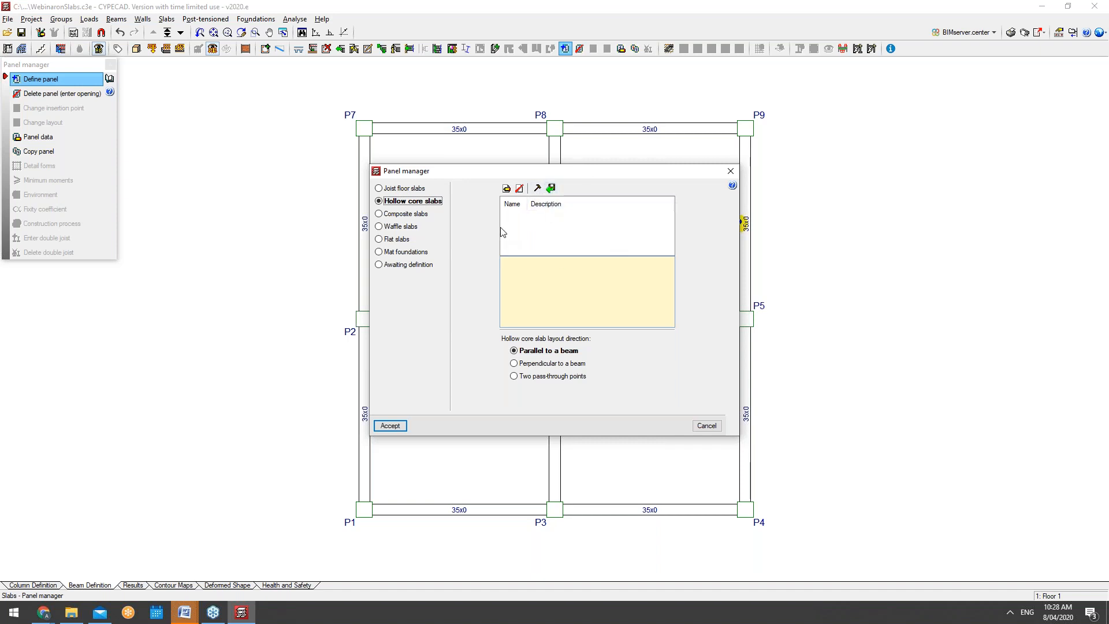
Examine the composite slab options for form decks, including the deck models, sheet thicknesses and the EUROMODUL44 position u series data
{"action": "left_click", "coordinate": [428, 214]}
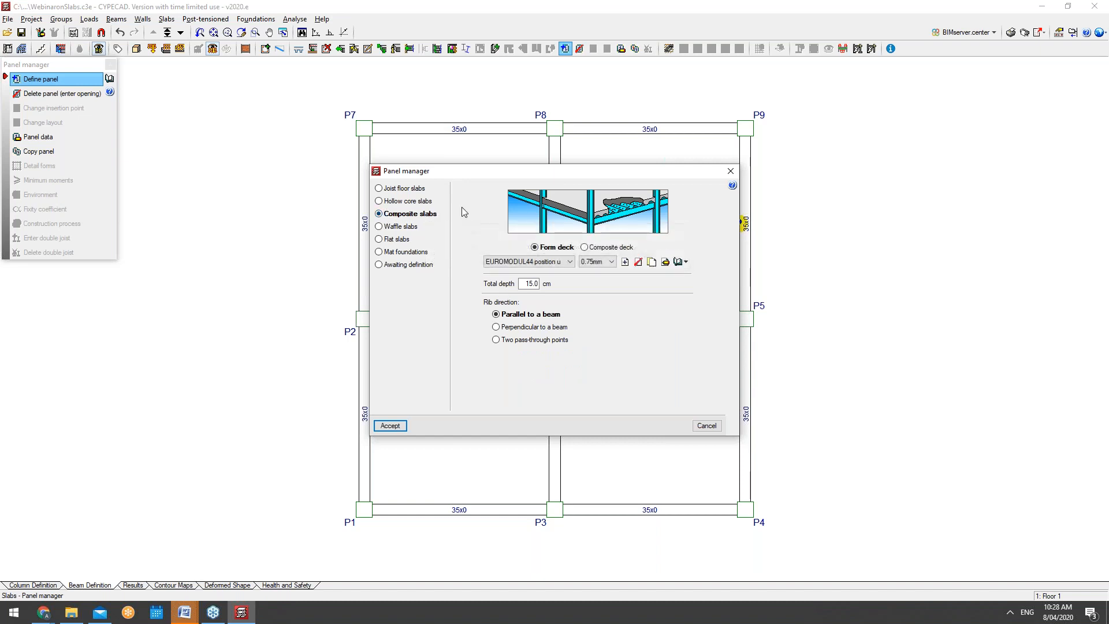
{"action": "left_click", "coordinate": [553, 262]}
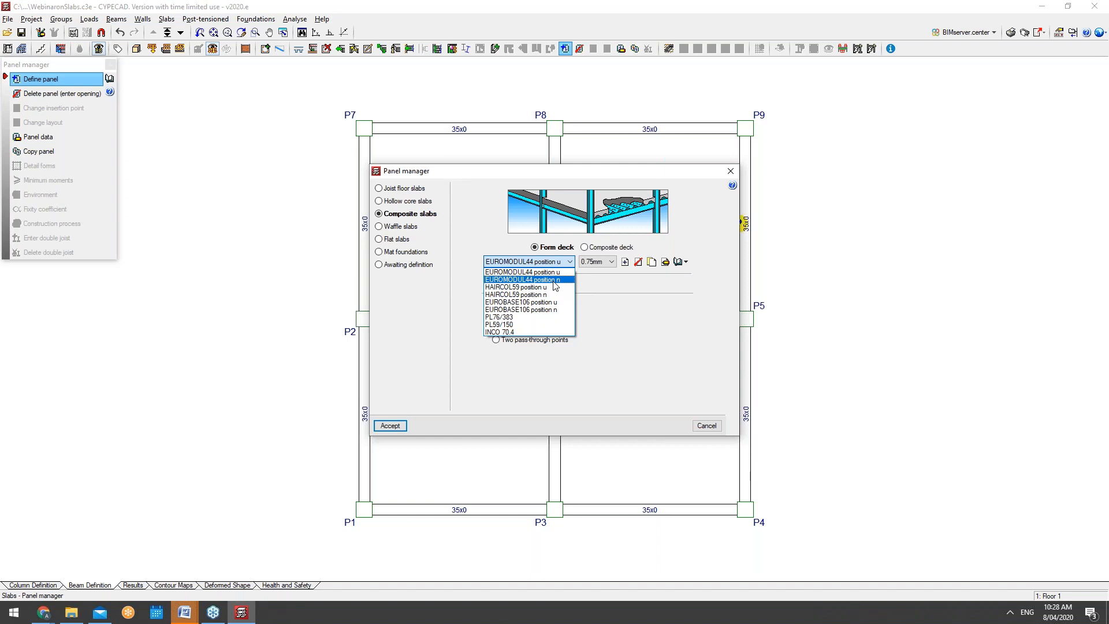
{"action": "left_click", "coordinate": [569, 261]}
{"action": "left_click", "coordinate": [607, 263]}
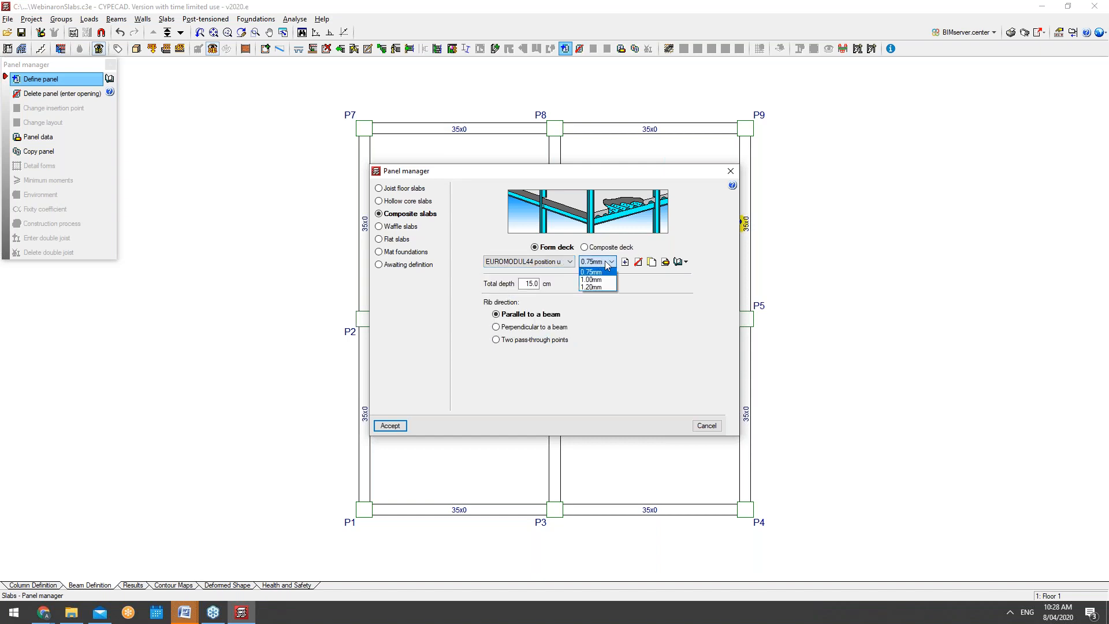
{"action": "left_click", "coordinate": [607, 263]}
{"action": "left_click", "coordinate": [665, 262]}
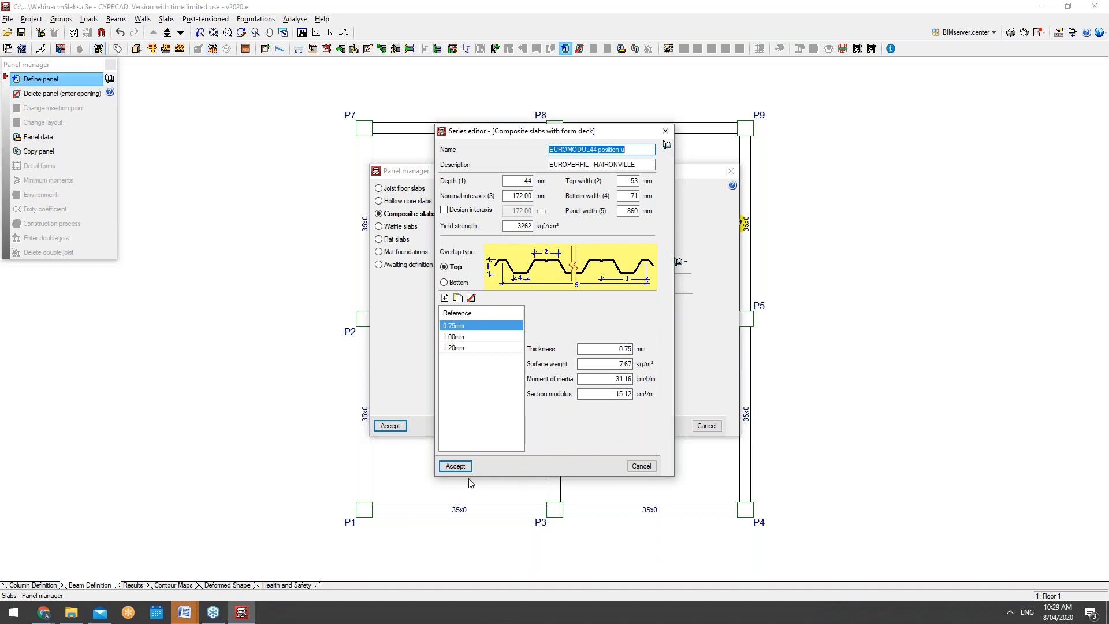
{"action": "left_click", "coordinate": [454, 465]}
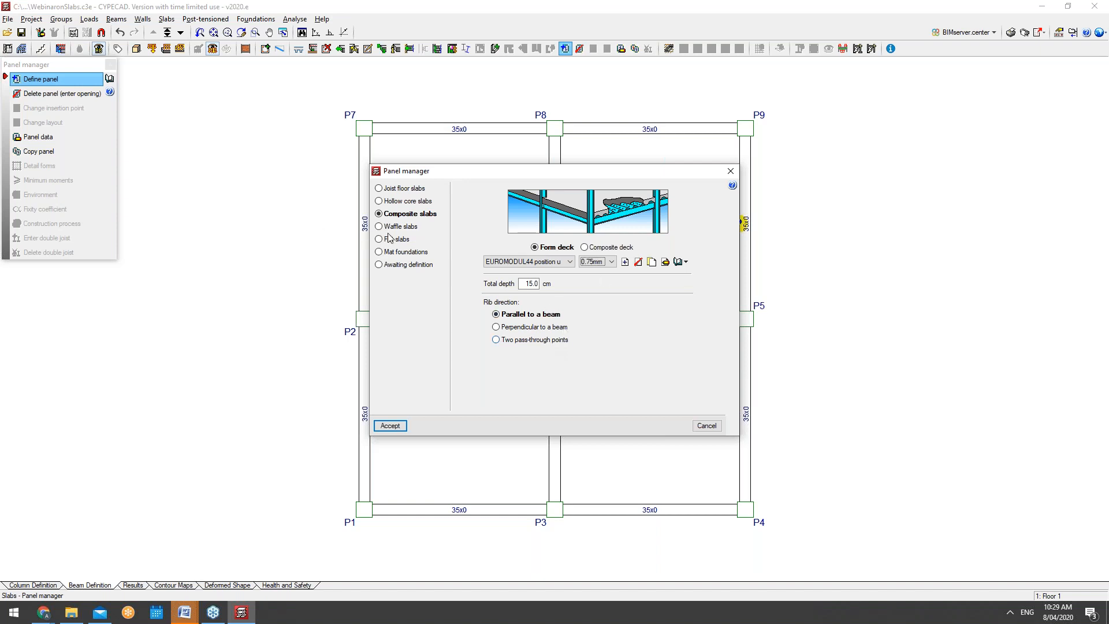
Examine the flat slab, mat foundation and awaiting definition panel options, including the typical project values for each soil type
{"action": "mouse_move", "coordinate": [397, 244]}
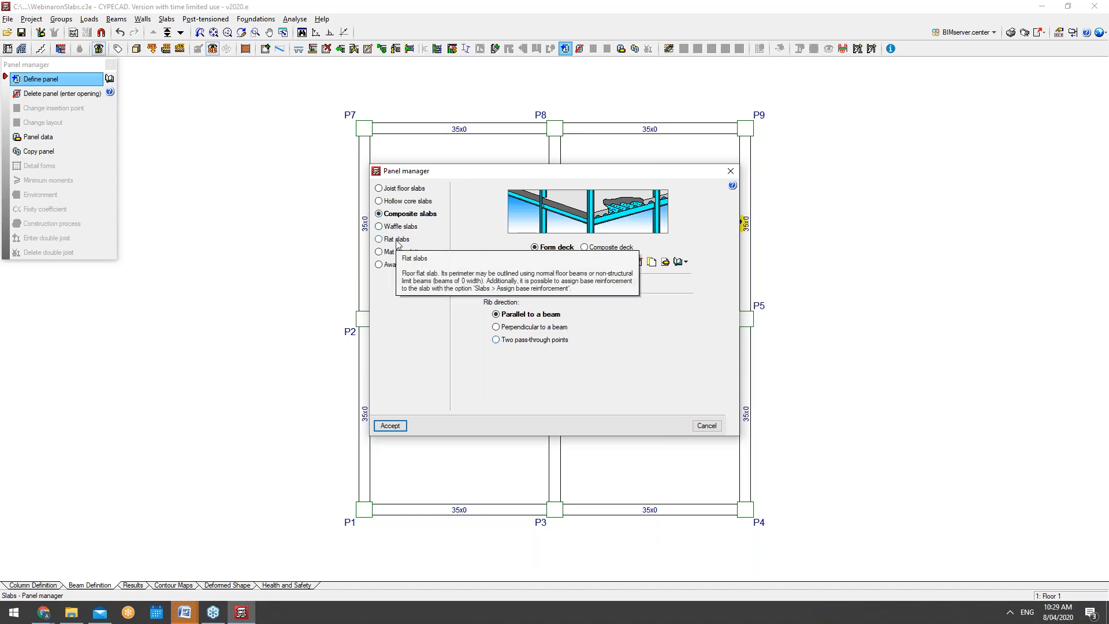
{"action": "left_click", "coordinate": [398, 241]}
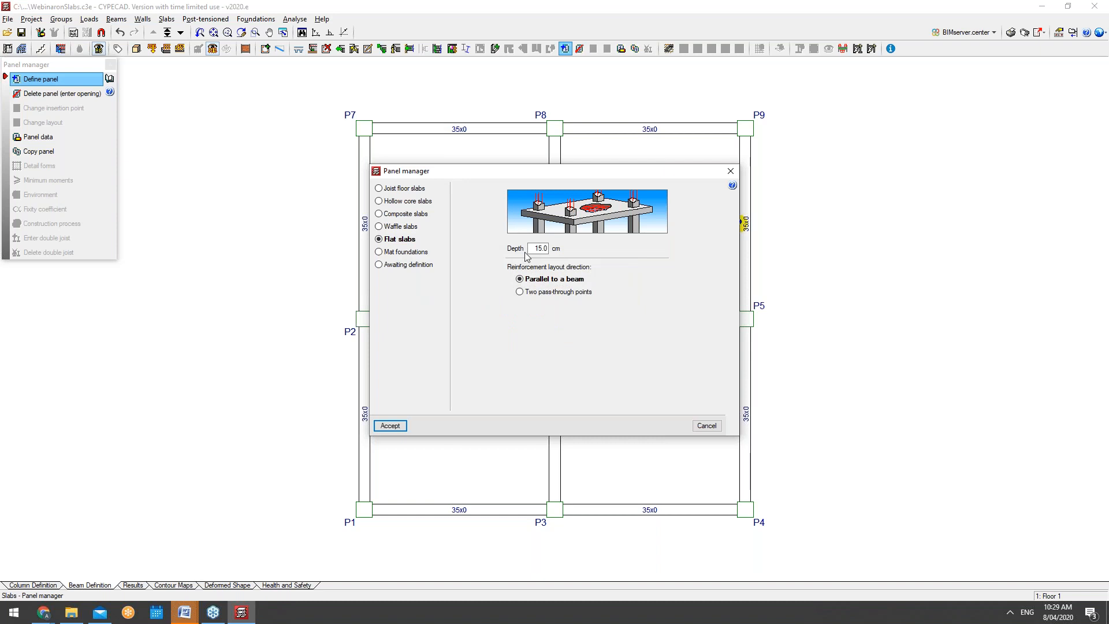
{"action": "left_click", "coordinate": [406, 252]}
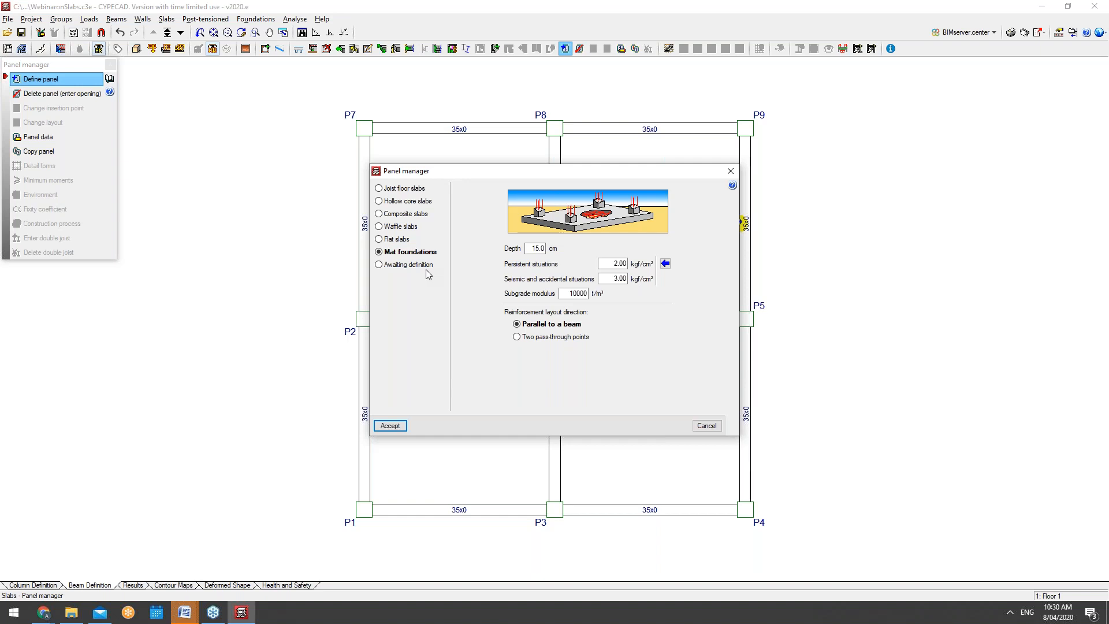
{"action": "left_click", "coordinate": [666, 264]}
{"action": "left_click", "coordinate": [690, 225]}
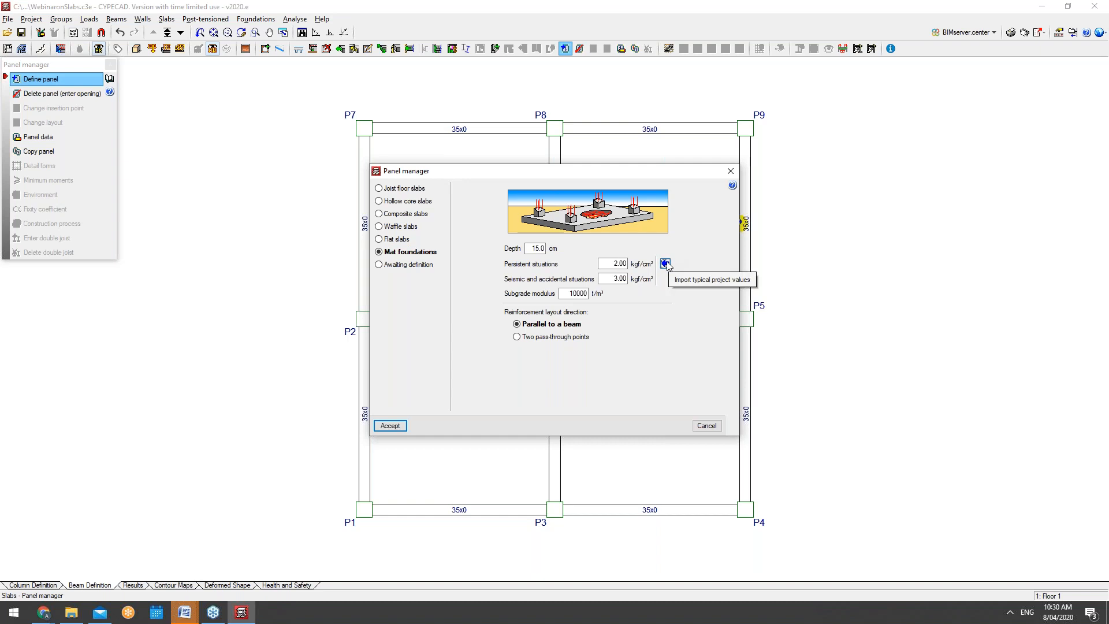
{"action": "left_click", "coordinate": [665, 264]}
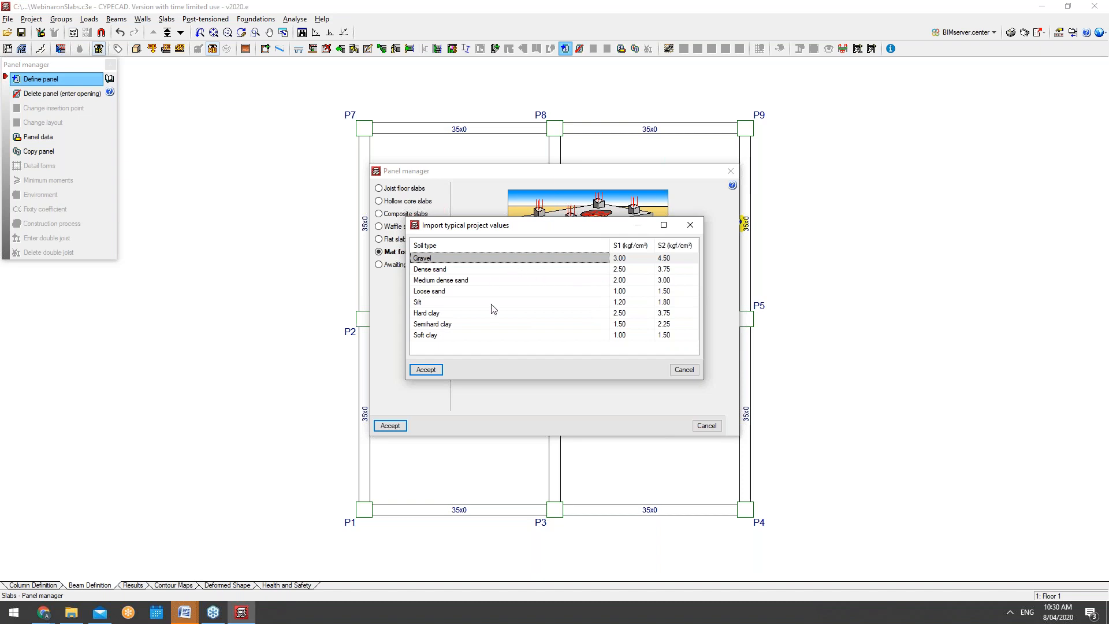
{"action": "left_click", "coordinate": [428, 369]}
{"action": "left_click", "coordinate": [629, 328]}
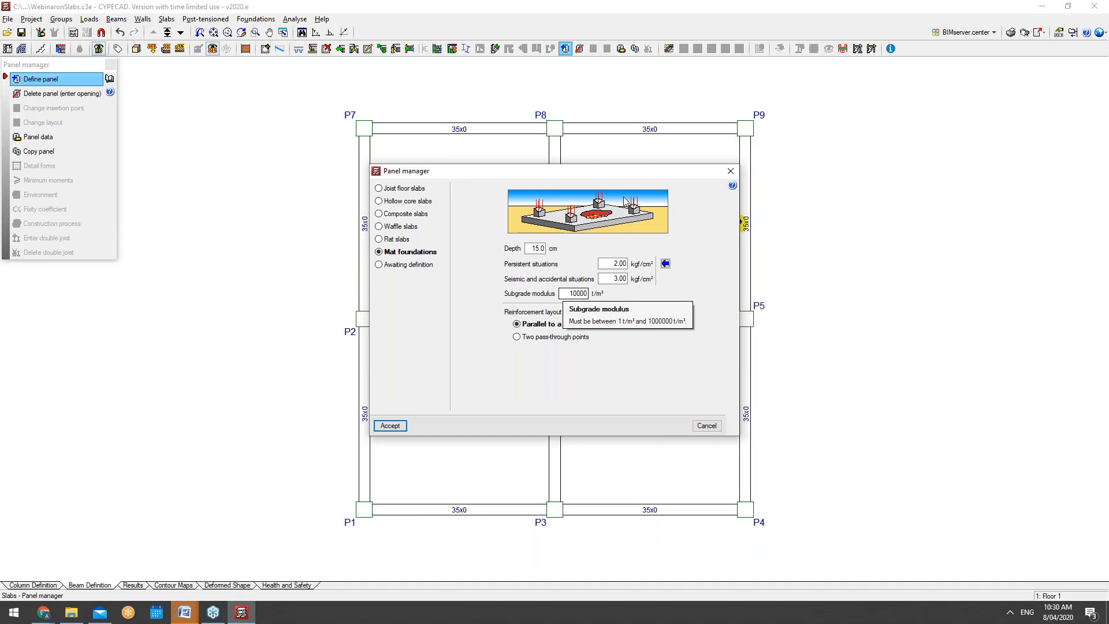
{"action": "left_click", "coordinate": [408, 264]}
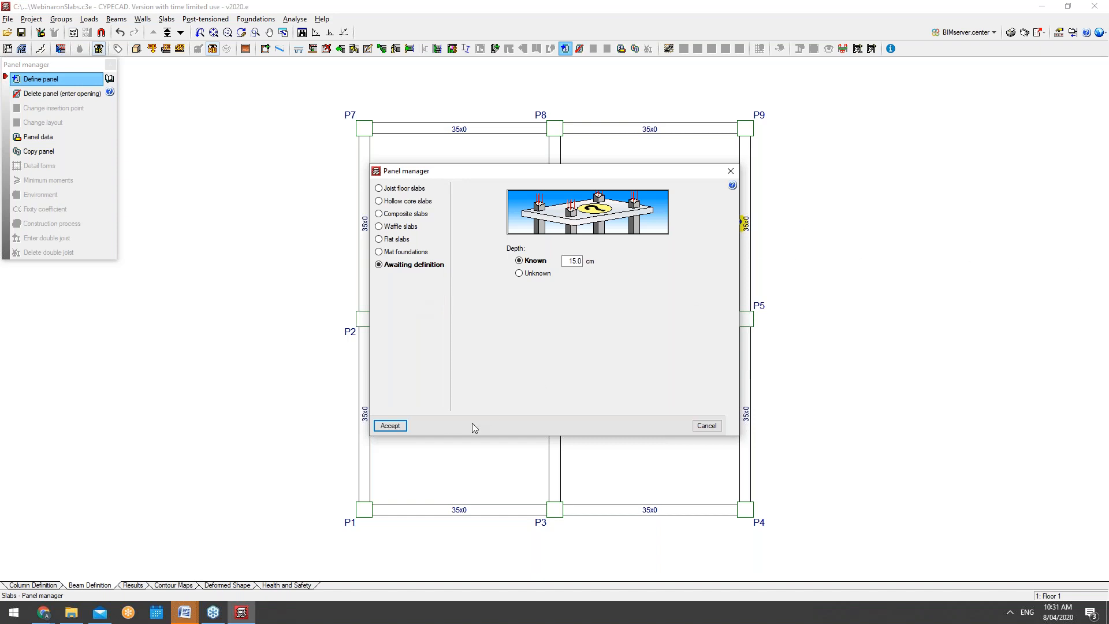
{"action": "left_click", "coordinate": [390, 425]}
Restart the panel definition and browse the lost-form waffle slabs in the library, leaving without picking one
{"action": "left_click", "coordinate": [167, 19]}
{"action": "left_click", "coordinate": [227, 172]}
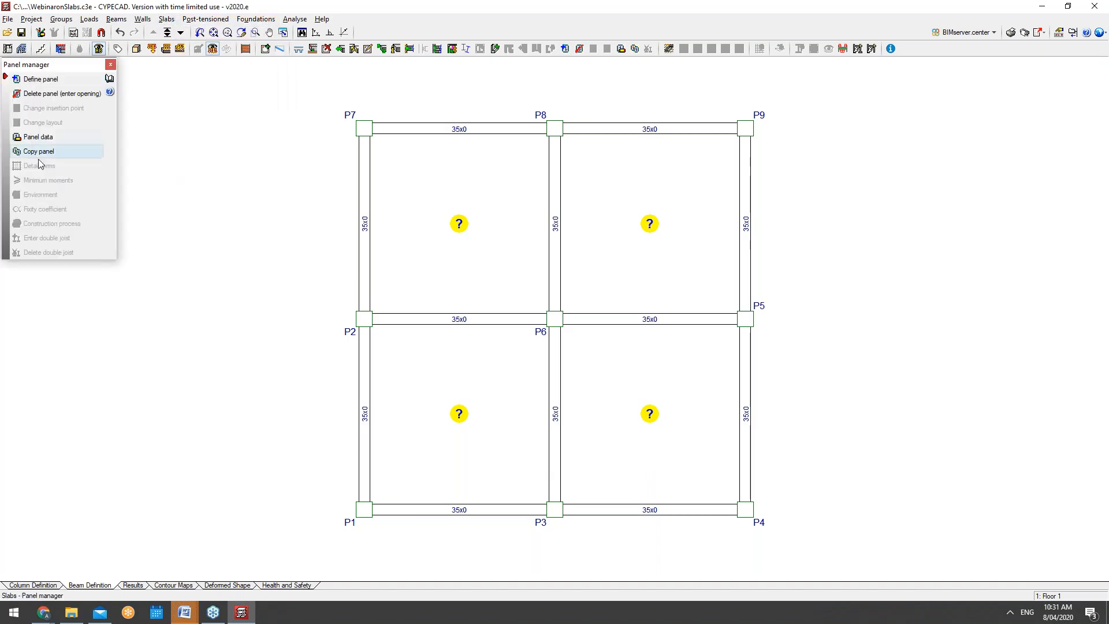
{"action": "left_click", "coordinate": [40, 79]}
{"action": "left_click", "coordinate": [407, 227]}
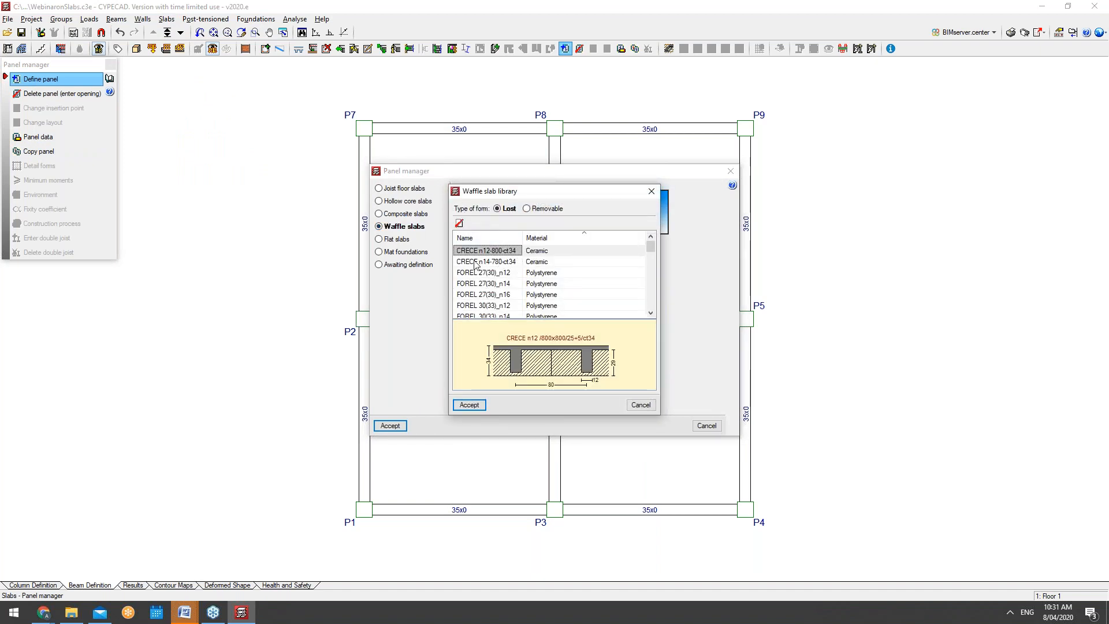
{"action": "scroll", "coordinate": [477, 267], "scroll_direction": "down", "scroll_amount": 5}
{"action": "scroll", "coordinate": [469, 289], "scroll_direction": "down", "scroll_amount": 6}
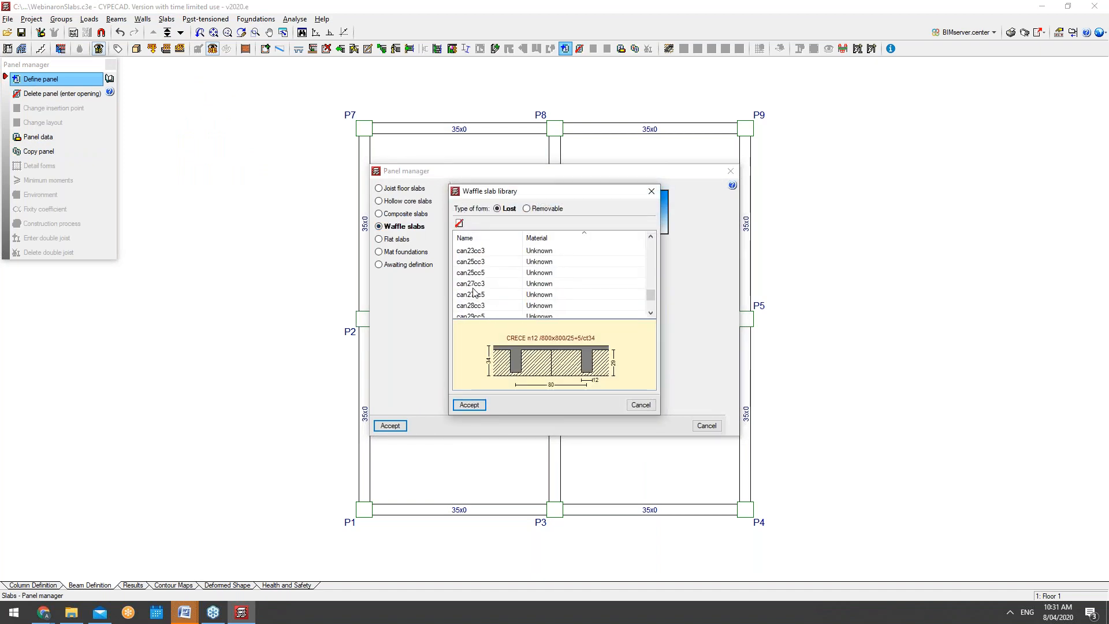
{"action": "scroll", "coordinate": [478, 287], "scroll_direction": "up", "scroll_amount": 6}
{"action": "scroll", "coordinate": [478, 289], "scroll_direction": "up", "scroll_amount": 5}
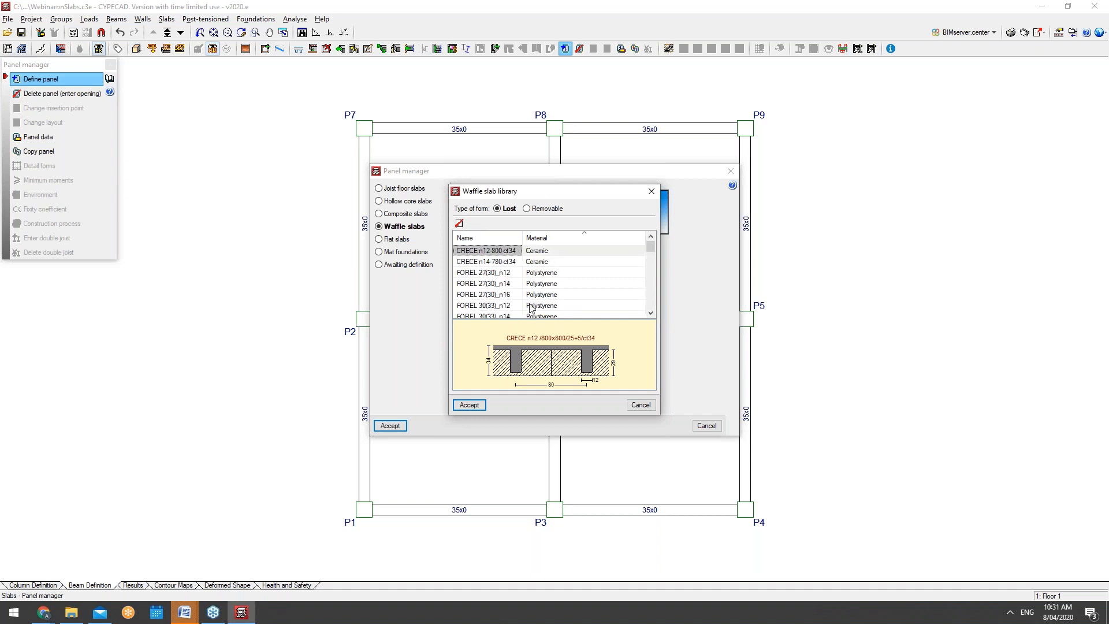
{"action": "left_click", "coordinate": [641, 404]}
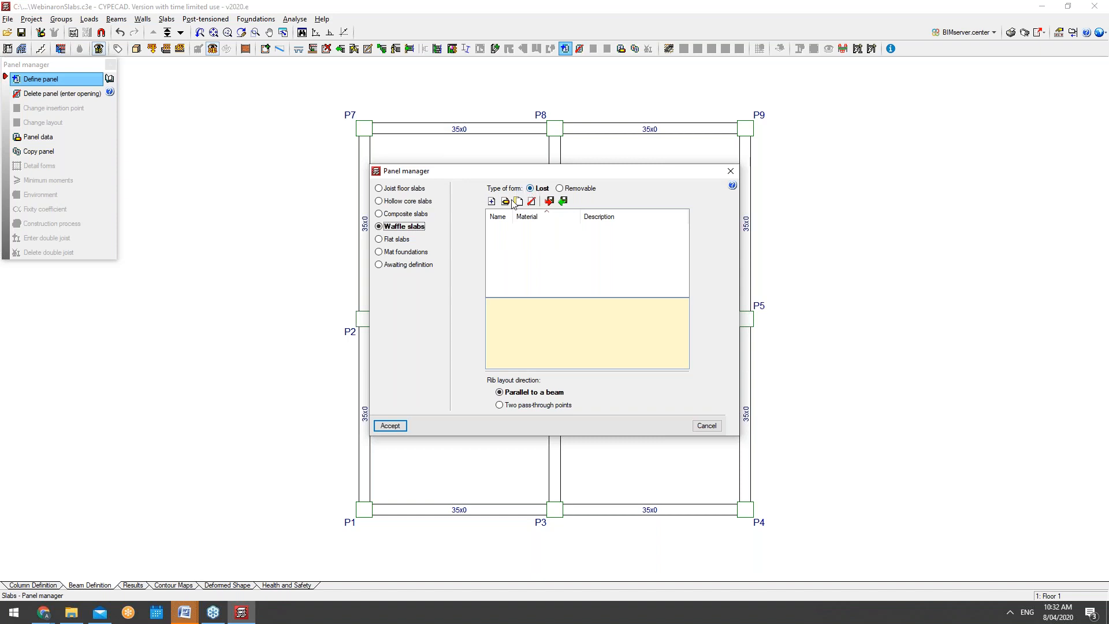
Create a new lost-form waffle slab named NewWaffleSlabWebinarExample
{"action": "left_click", "coordinate": [491, 202]}
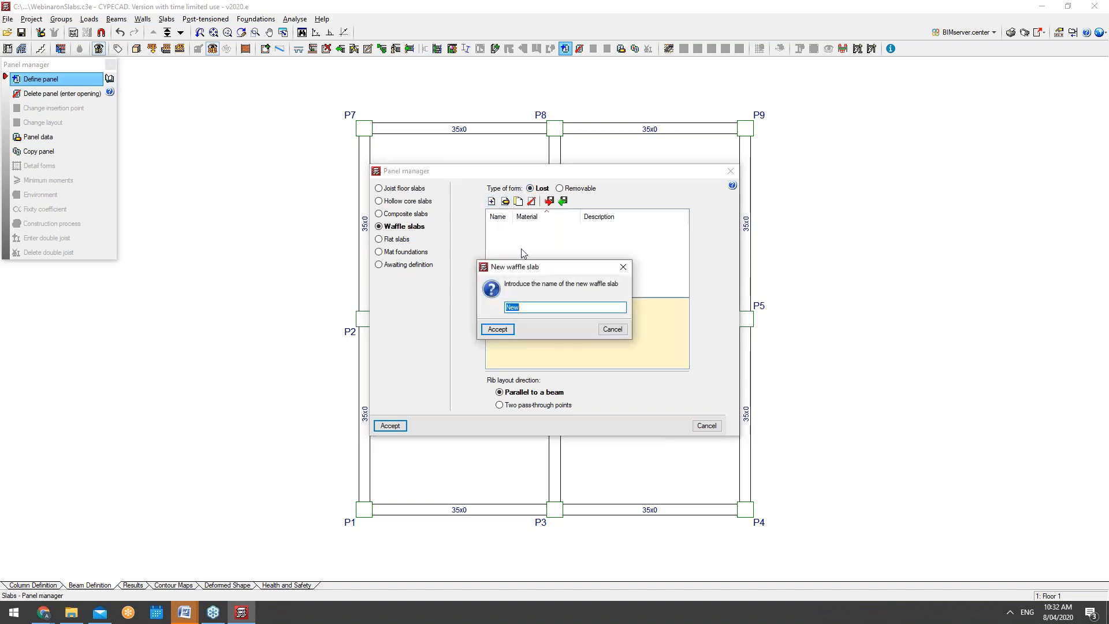
{"action": "key", "text": "BackSpace"}
{"action": "type", "text": "NewWaffleSlabWebinarExample"}
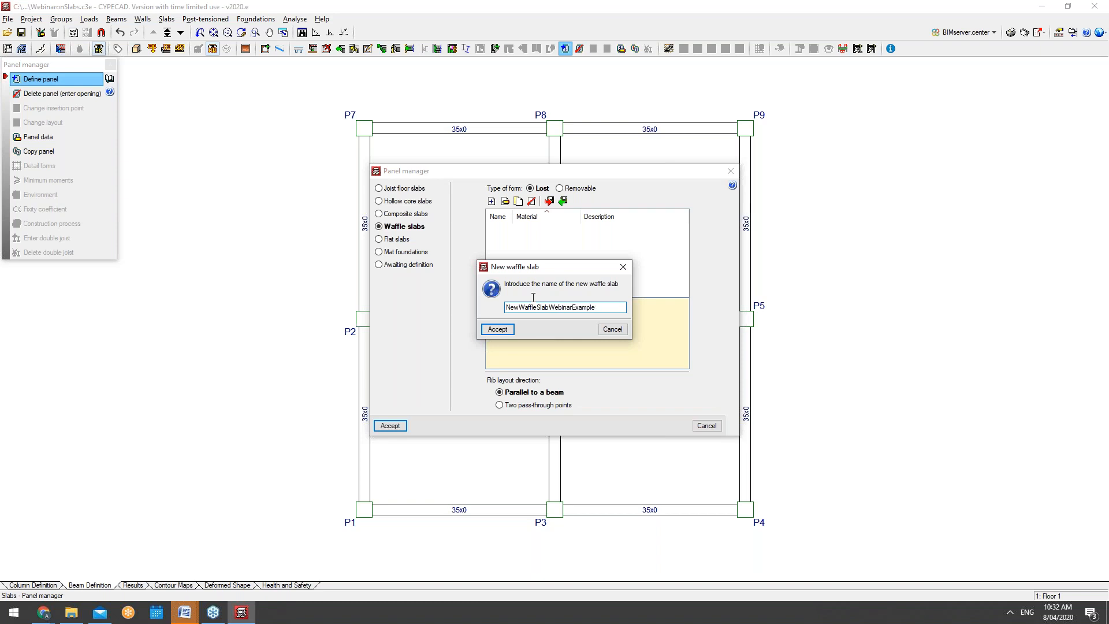
{"action": "left_click", "coordinate": [497, 329]}
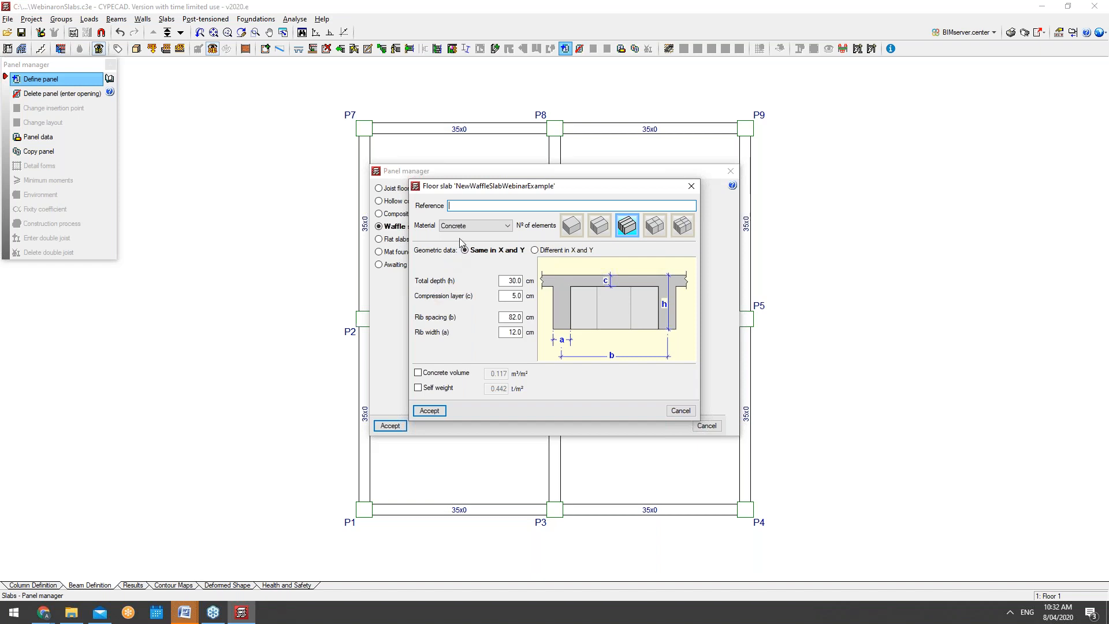
Give the new waffle slab the reference 35x40x40 and set its material to Polystyrene
{"action": "left_click", "coordinate": [473, 226]}
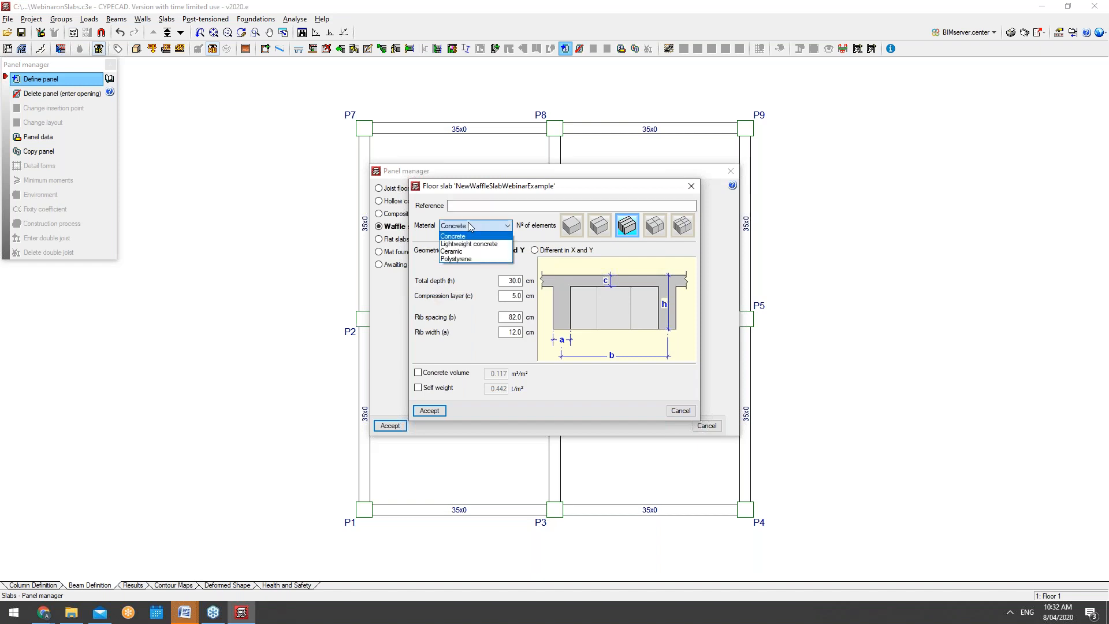
{"action": "left_click", "coordinate": [472, 225]}
{"action": "left_click", "coordinate": [472, 206]}
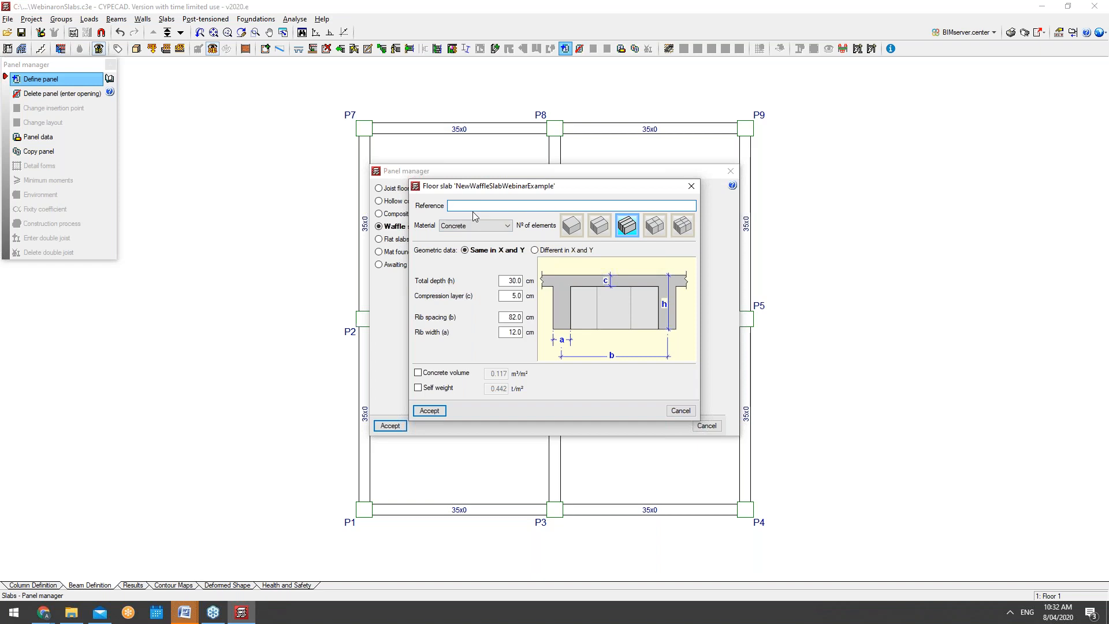
{"action": "type", "text": "35"}
{"action": "type", "text": "x40x"}
{"action": "type", "text": "45"}
{"action": "type", "text": "0"}
{"action": "left_click", "coordinate": [460, 227]}
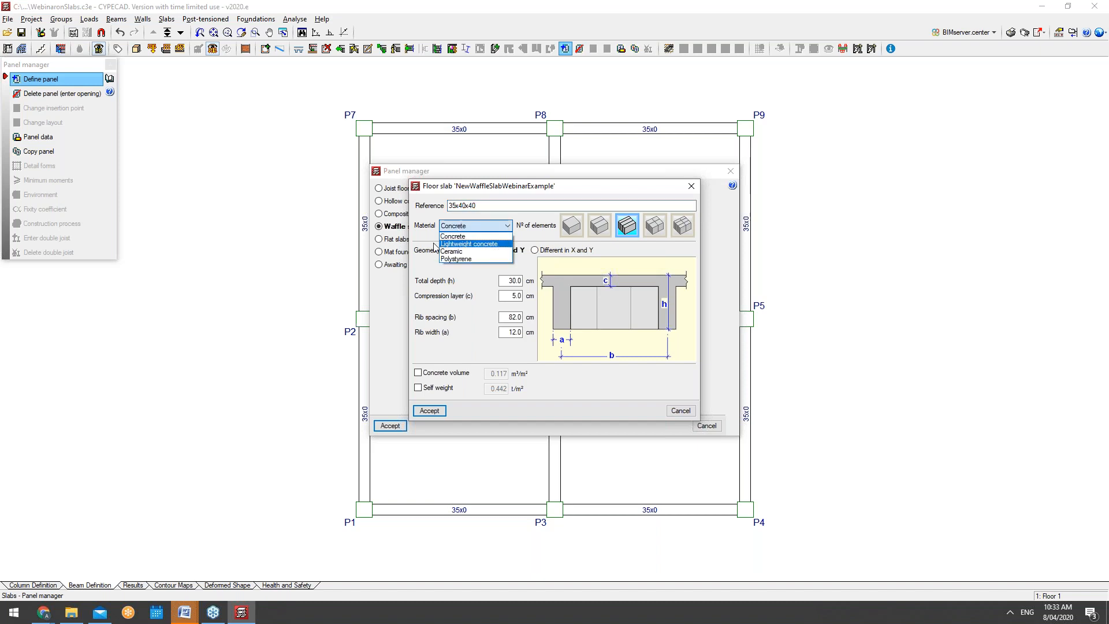
{"action": "left_click", "coordinate": [481, 259]}
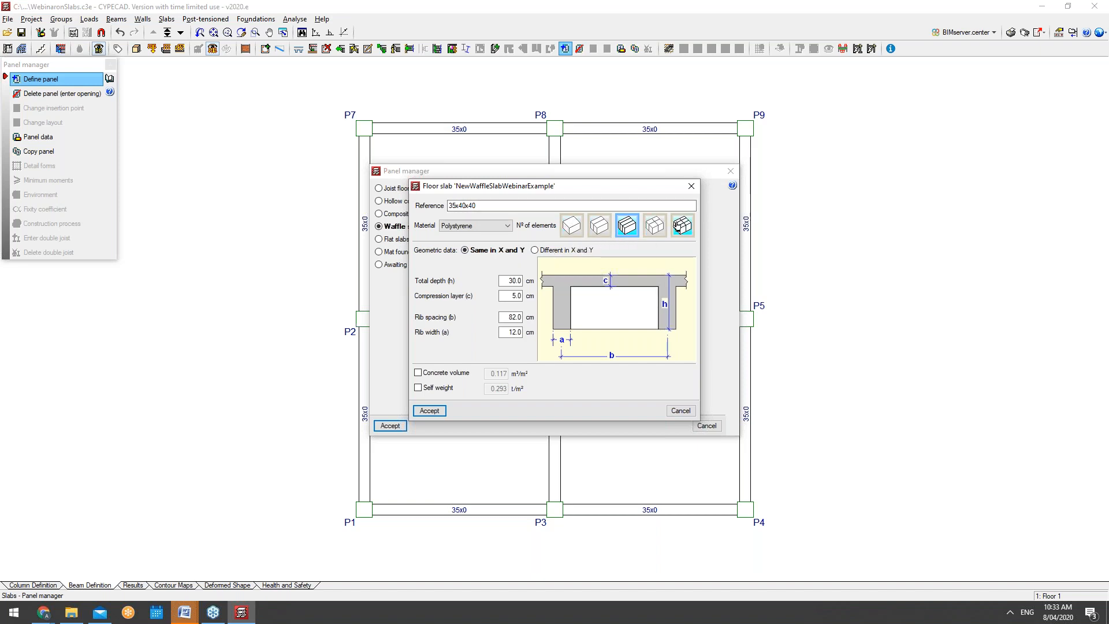
Set the waffle slab to a single form element with the same geometric data in X and Y
{"action": "left_click", "coordinate": [573, 226]}
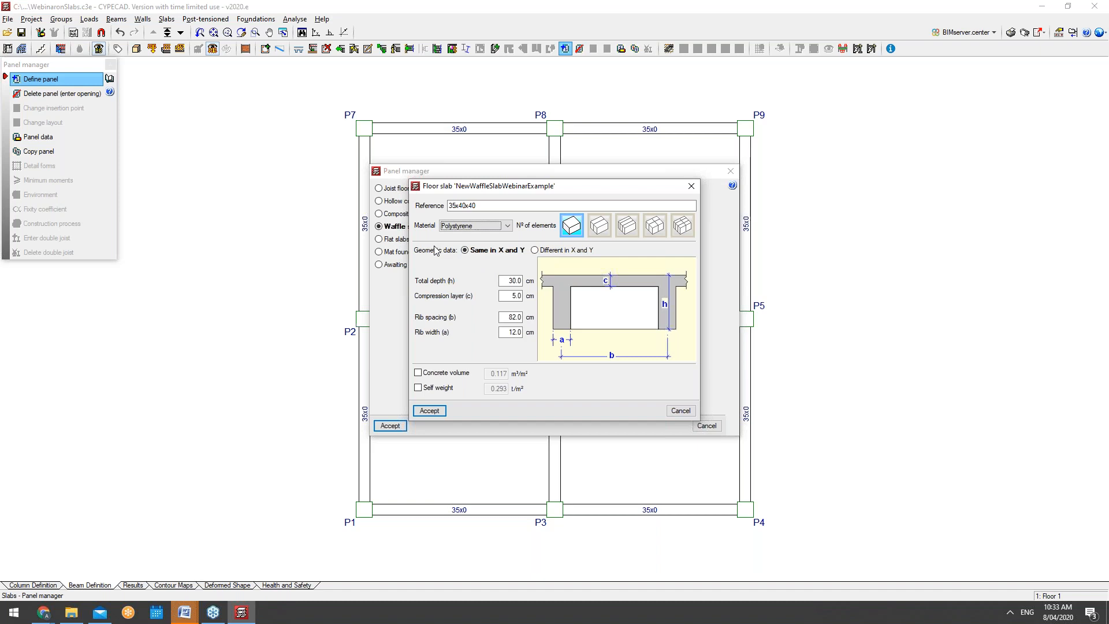
{"action": "left_click", "coordinate": [550, 250]}
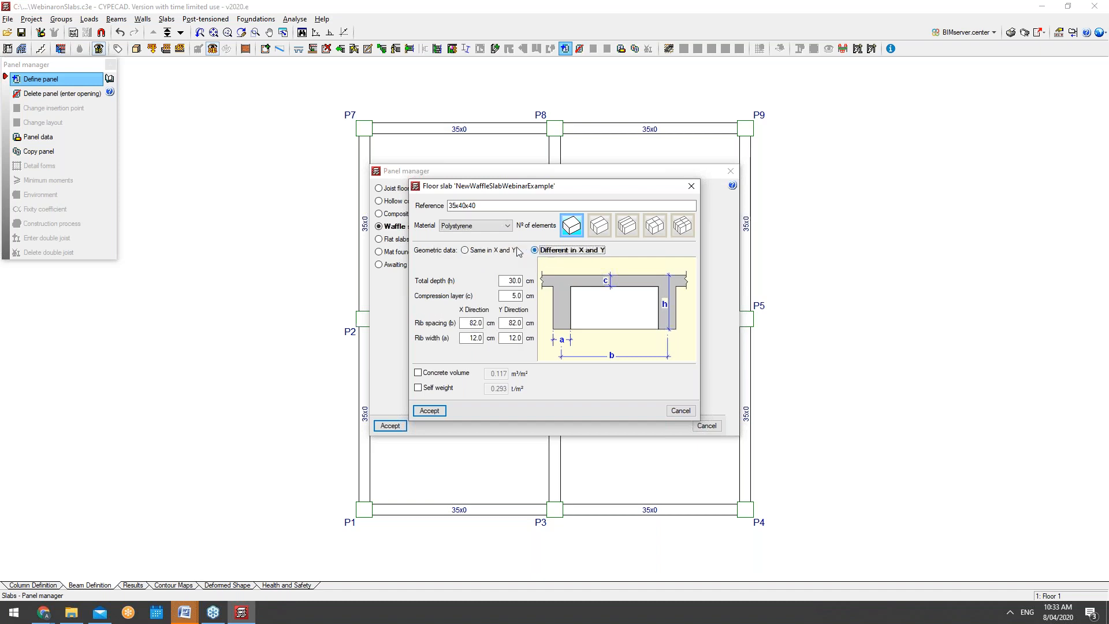
{"action": "left_click", "coordinate": [481, 253]}
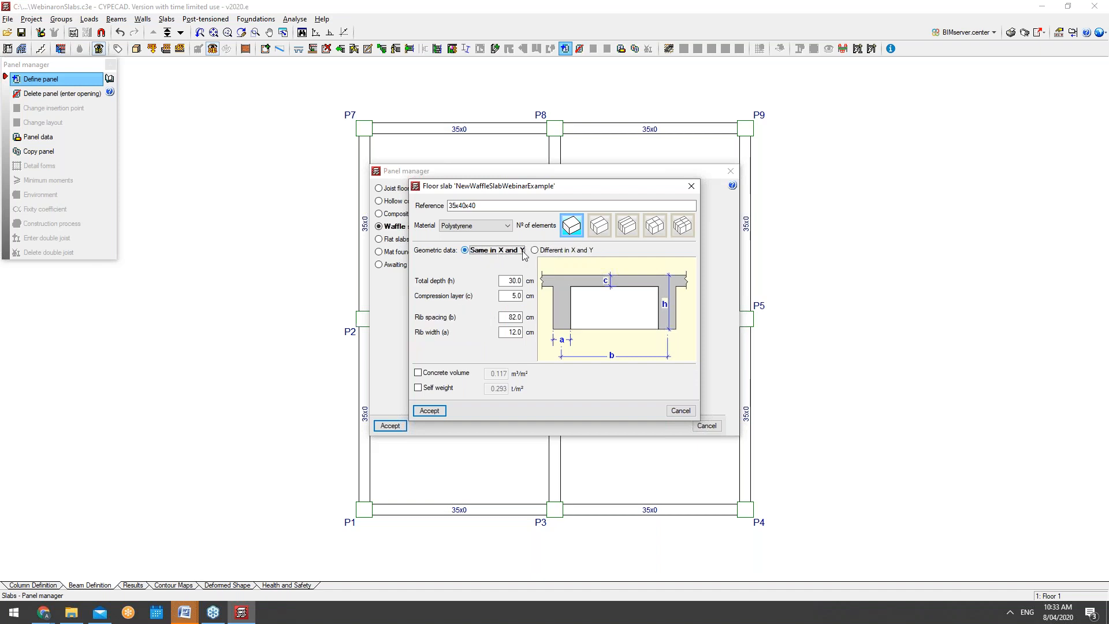
{"action": "left_click", "coordinate": [534, 251]}
{"action": "left_click", "coordinate": [492, 252]}
Set the waffle slab's total depth to 35 cm, rib spacing to 55 cm and rib width to 10 cm
{"action": "double_click", "coordinate": [508, 280]}
{"action": "type", "text": "5"}
{"action": "double_click", "coordinate": [510, 317]}
{"action": "type", "text": "55"}
{"action": "double_click", "coordinate": [512, 333]}
{"action": "type", "text": "10"}
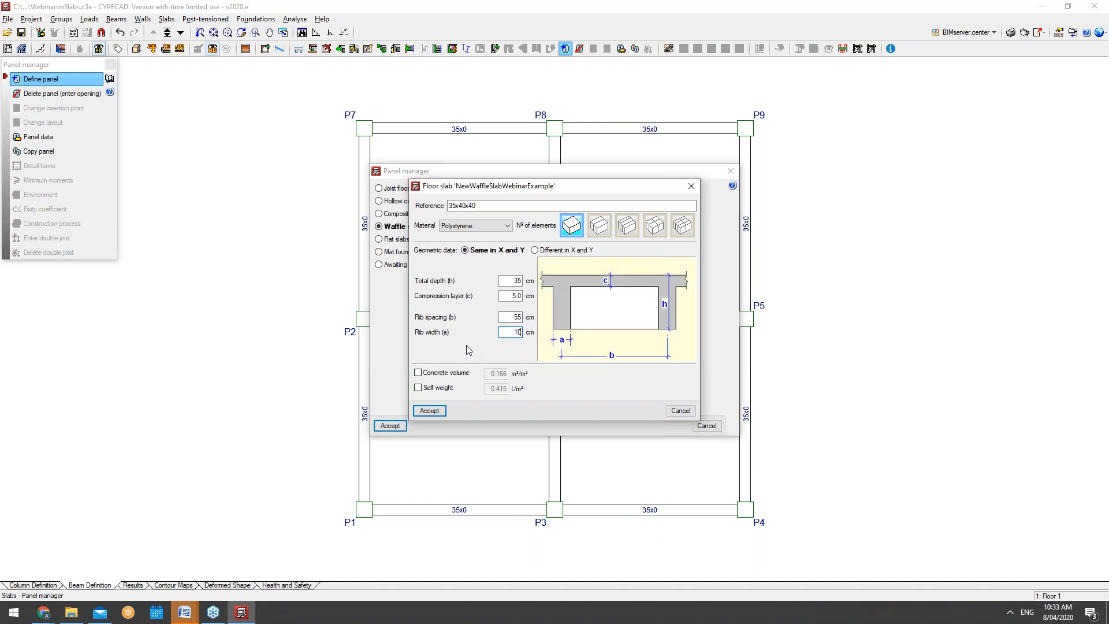
Check the manual concrete volume and self weight options, leave both off and accept the waffle slab definition
{"action": "left_click", "coordinate": [444, 375]}
{"action": "left_click", "coordinate": [445, 374]}
{"action": "left_click", "coordinate": [448, 389]}
{"action": "left_click", "coordinate": [449, 389]}
{"action": "left_click", "coordinate": [443, 392]}
{"action": "double_click", "coordinate": [495, 389]}
{"action": "left_click", "coordinate": [440, 389]}
{"action": "left_click", "coordinate": [440, 411]}
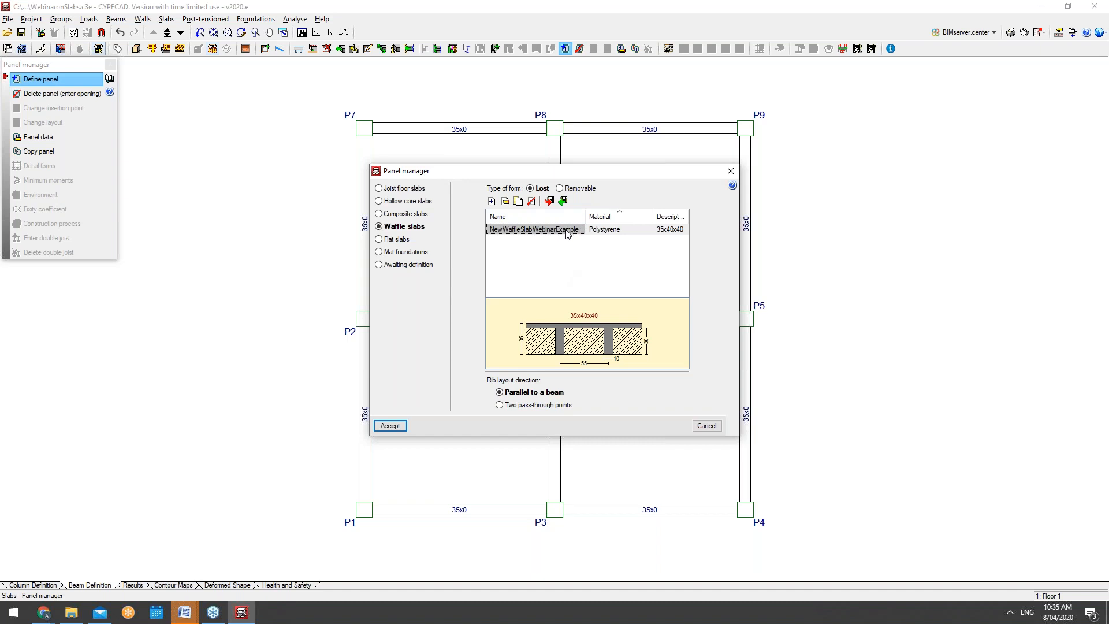
Export the new waffle slab to the library without overwriting an existing file
{"action": "left_click", "coordinate": [549, 201]}
{"action": "left_click", "coordinate": [550, 201]}
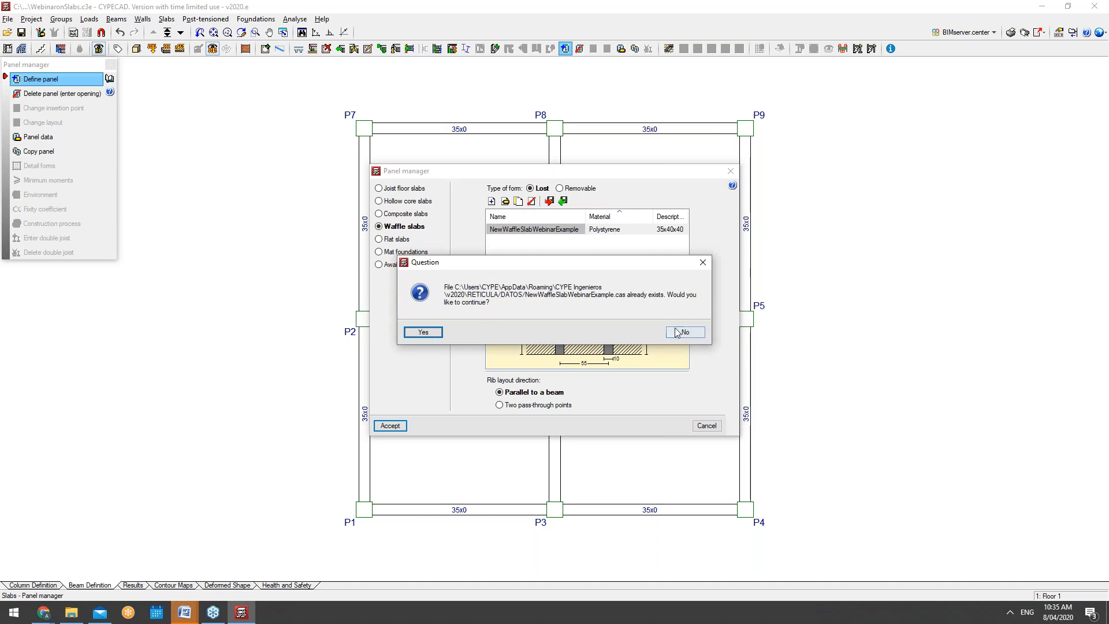
{"action": "left_click", "coordinate": [703, 263]}
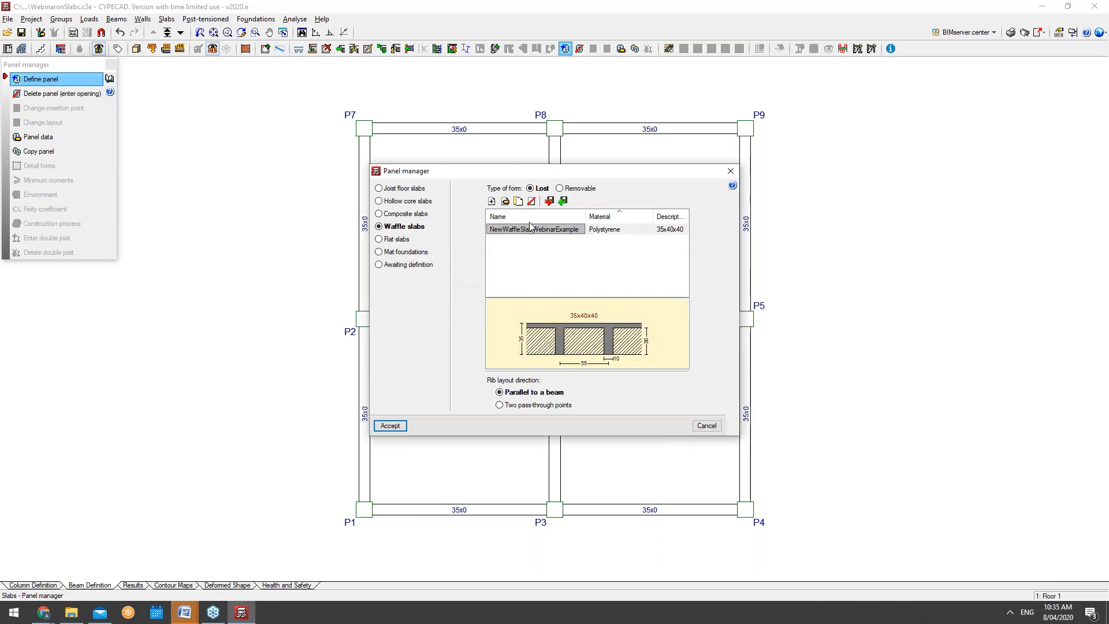
Examine the waffle slab library available for import, comparing the cross-sections of the FOREL polystyrene slabs
{"action": "left_click", "coordinate": [563, 201]}
{"action": "scroll", "coordinate": [551, 259], "scroll_direction": "down", "scroll_amount": 12}
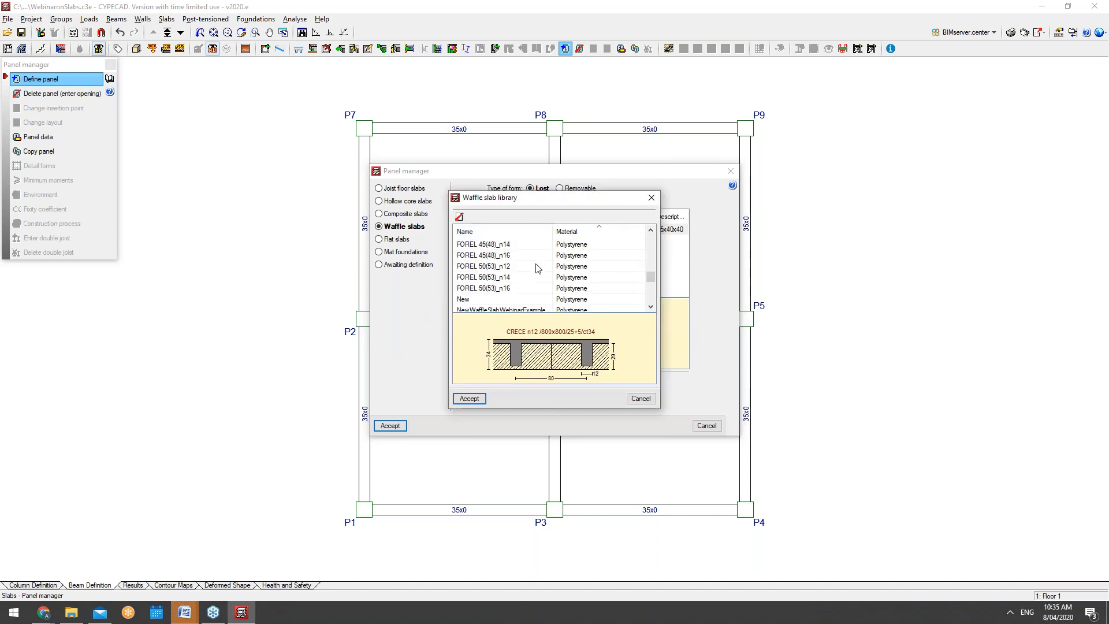
{"action": "scroll", "coordinate": [519, 298], "scroll_direction": "up", "scroll_amount": 7}
{"action": "left_click", "coordinate": [518, 276]}
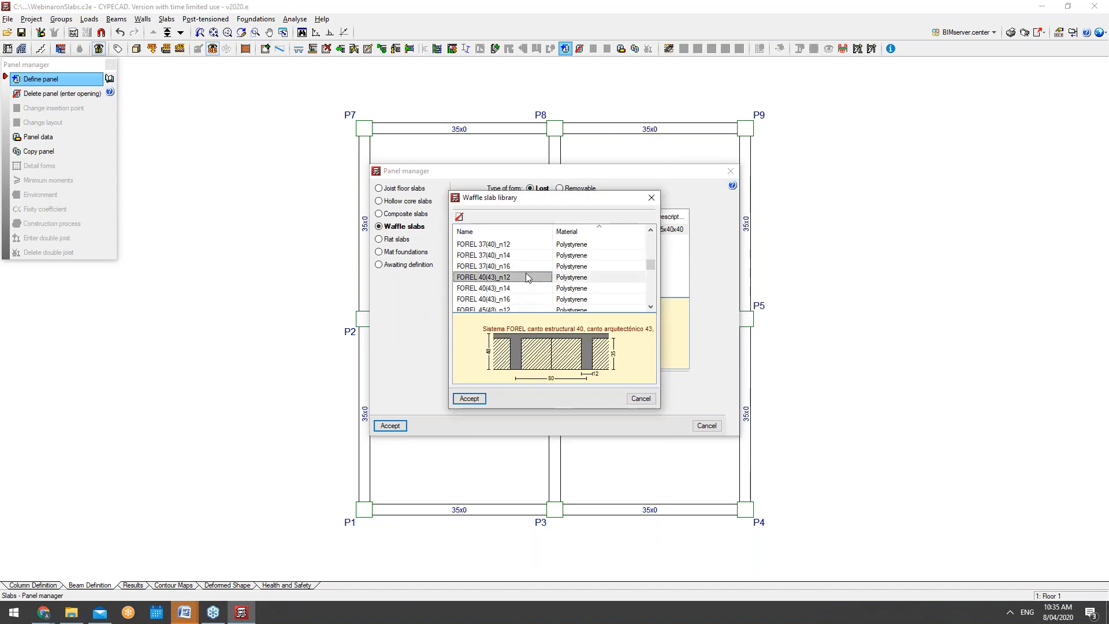
{"action": "key", "text": "Up"}
{"action": "key", "text": "Up"}
{"action": "key", "text": "Up"}
{"action": "key", "text": "Up"}
{"action": "key", "text": "Up"}
{"action": "key", "text": "Up"}
{"action": "key", "text": "Up"}
{"action": "key", "text": "Up"}
{"action": "key", "text": "Up"}
{"action": "key", "text": "Up"}
{"action": "key", "text": "Up"}
{"action": "key", "text": "Up"}
{"action": "key", "text": "Up"}
{"action": "key", "text": "Up"}
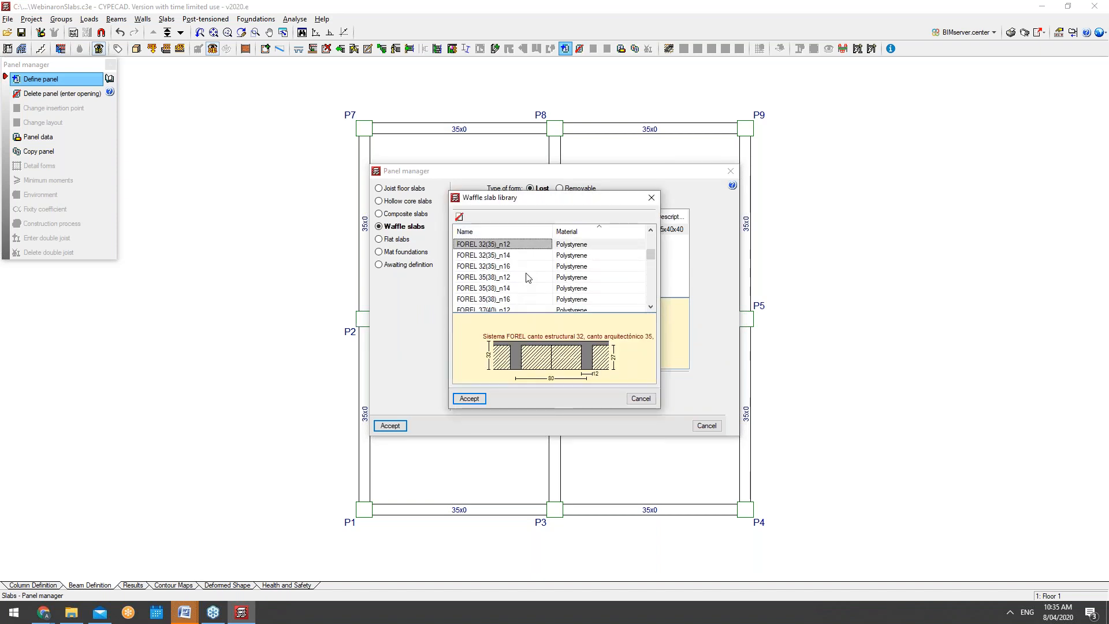
{"action": "key", "text": "Down"}
{"action": "key", "text": "Down"}
{"action": "key", "text": "Down"}
{"action": "key", "text": "Down"}
{"action": "key", "text": "Down"}
{"action": "key", "text": "Down"}
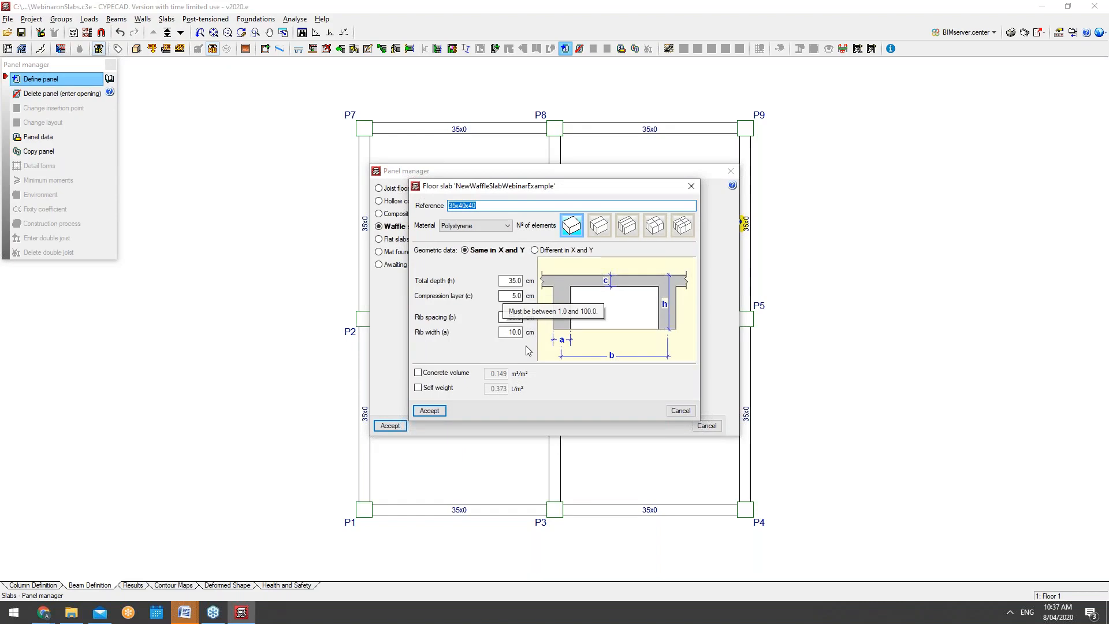
Accept the 35x40x40 polystyrene waffle slab definition and copy the modified slab to the library
{"action": "left_click", "coordinate": [429, 407]}
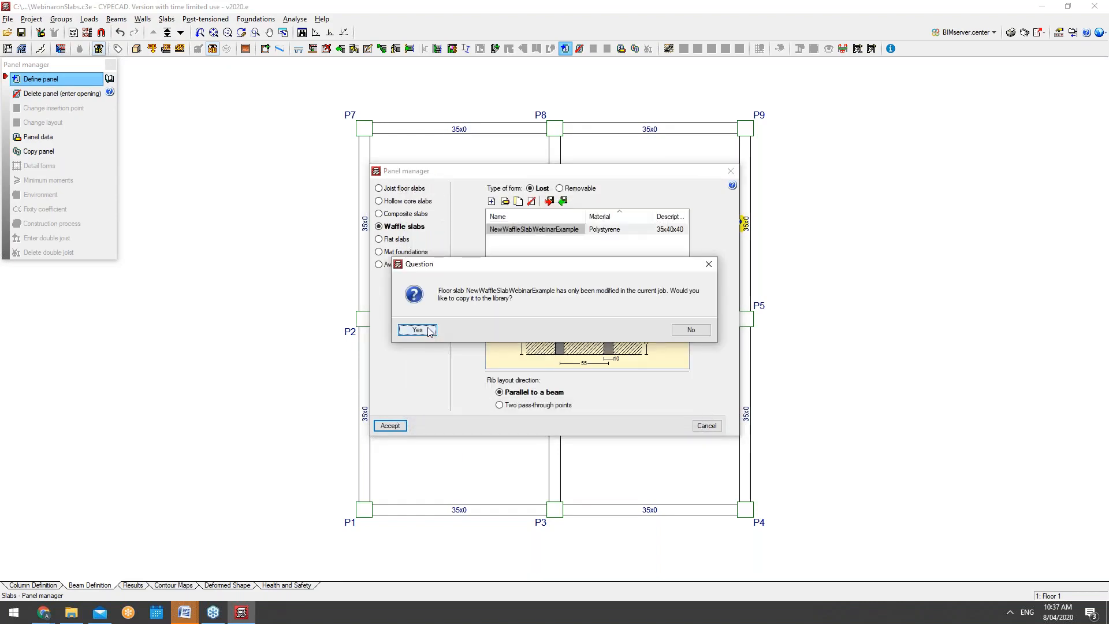
{"action": "left_click", "coordinate": [417, 330]}
{"action": "left_click", "coordinate": [425, 329]}
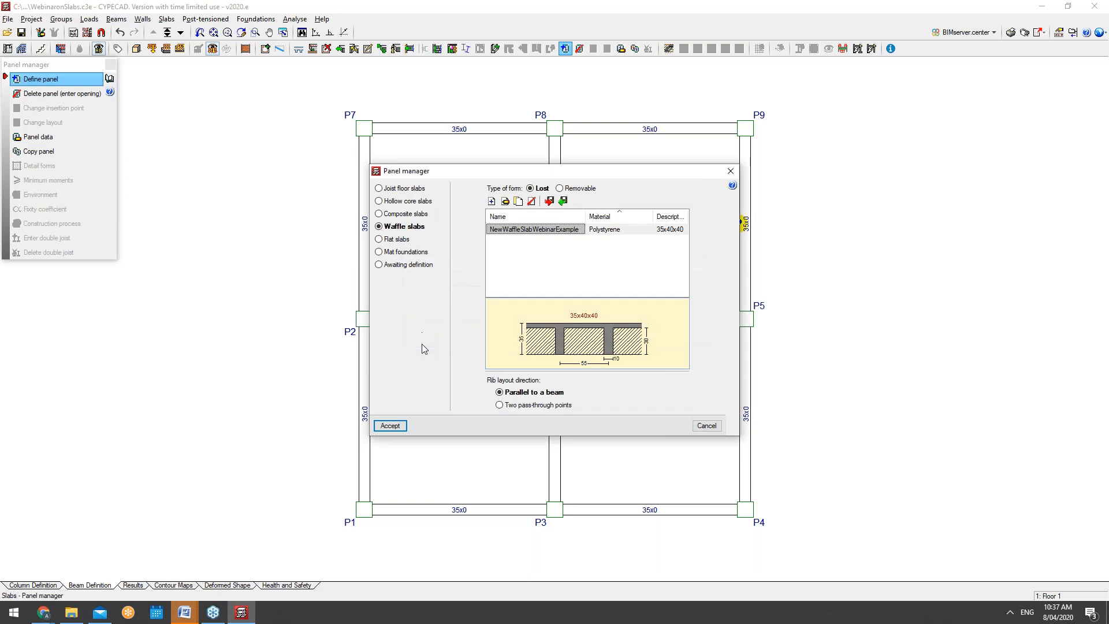
Assign the NewWaffleSlabWebinarExample waffle slab to the P1–P2–P6–P3 panel, with its ribs parallel to a bordering beam
{"action": "left_click", "coordinate": [392, 425]}
{"action": "left_click", "coordinate": [462, 407]}
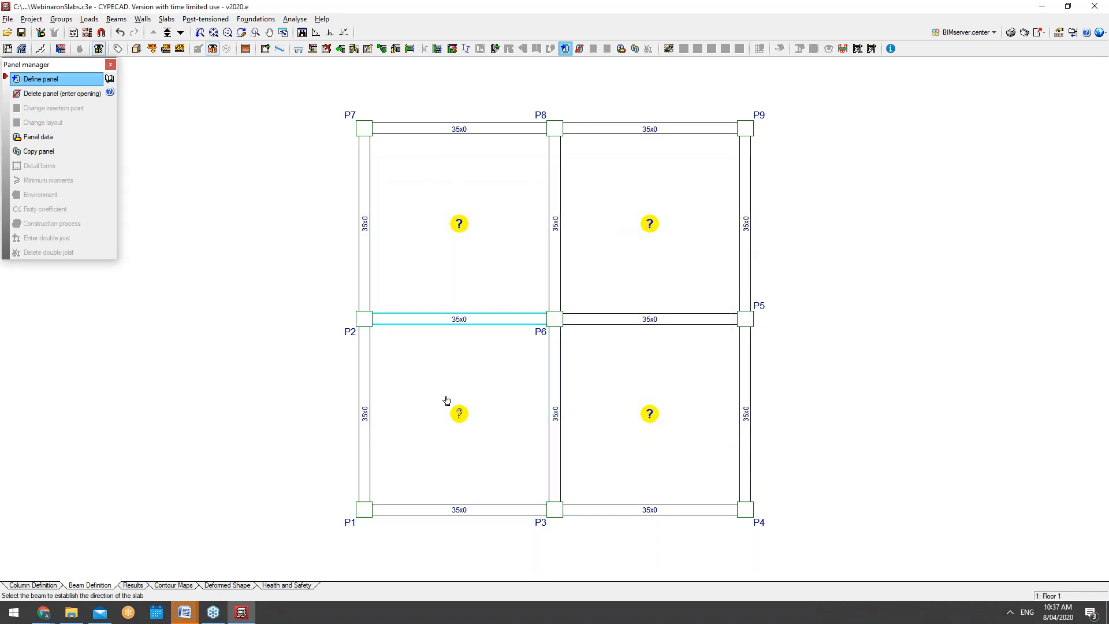
{"action": "left_click", "coordinate": [379, 400]}
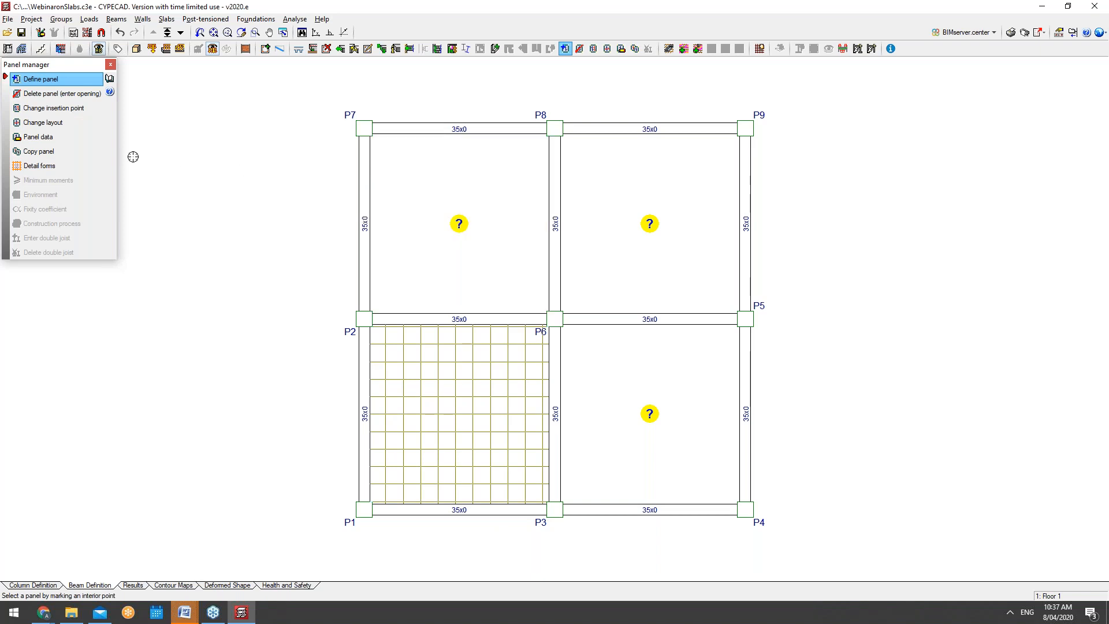
Copy the P1–P2–P6–P3 waffle panel to the other three panels, including plane, type of form, insertion point, direction and base reinforcement
{"action": "left_click", "coordinate": [52, 153]}
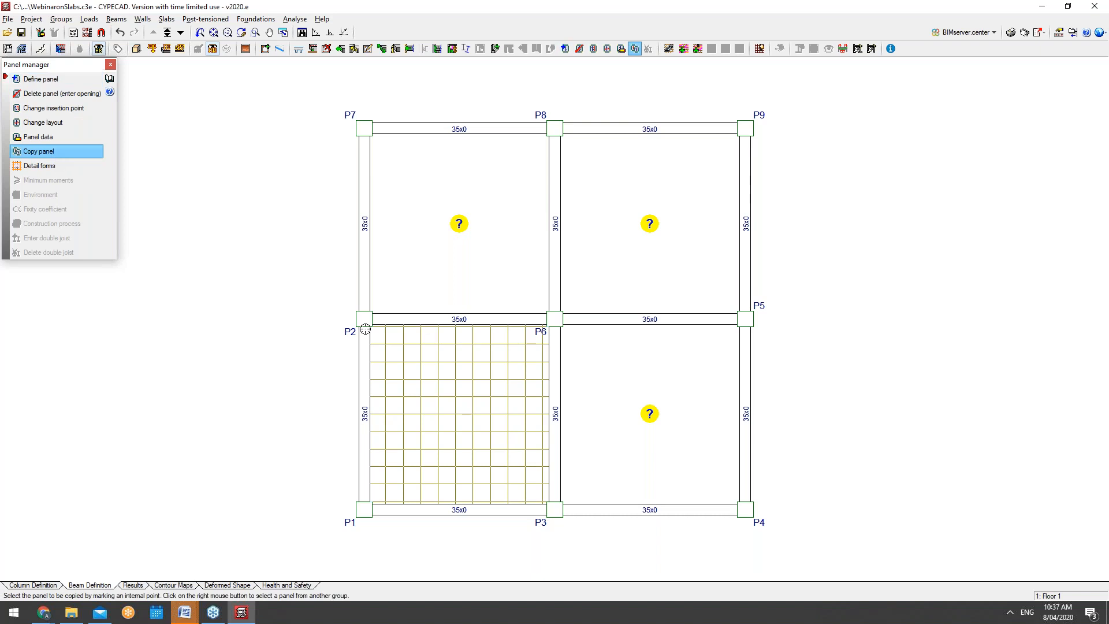
{"action": "left_click", "coordinate": [420, 375]}
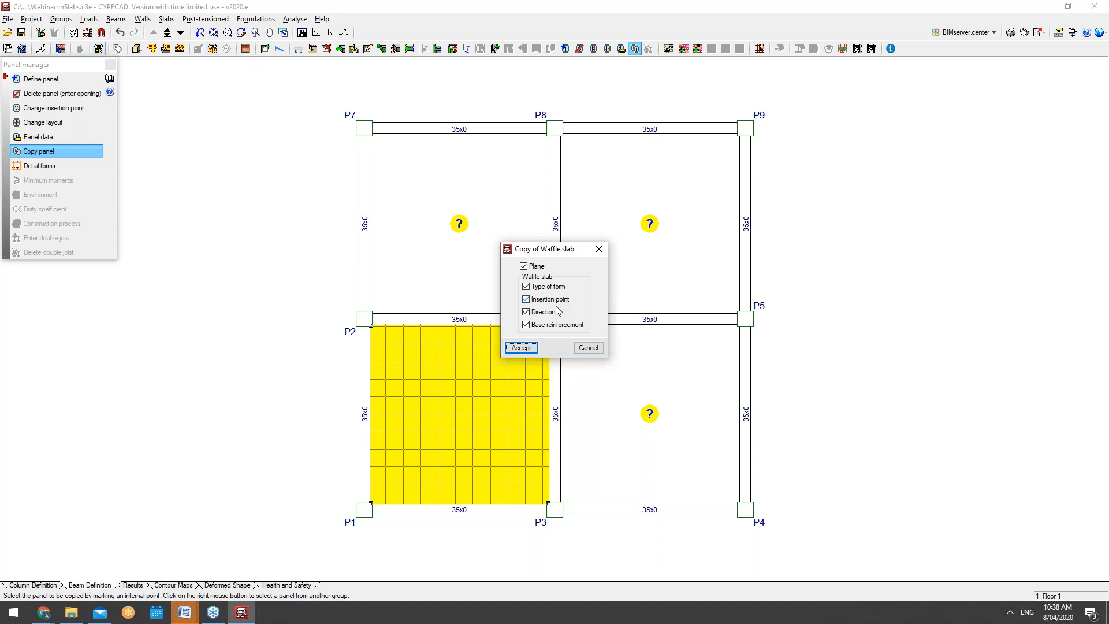
{"action": "left_click", "coordinate": [521, 347]}
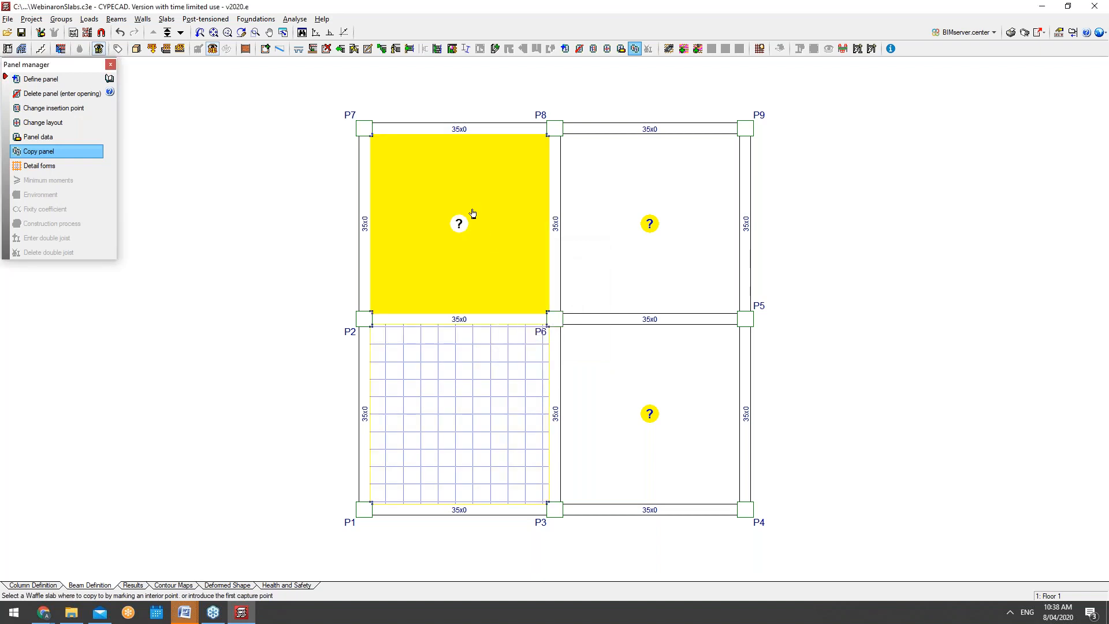
{"action": "left_click", "coordinate": [469, 218]}
{"action": "left_click", "coordinate": [608, 215]}
{"action": "left_click", "coordinate": [644, 428]}
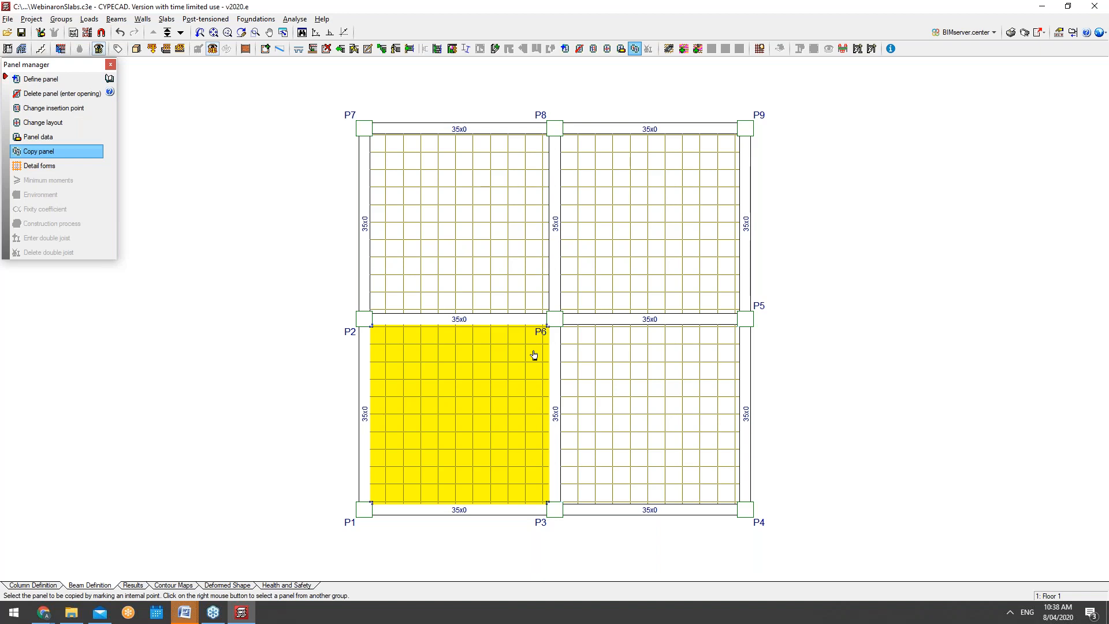
Generate drop panels automatically around the columns of Floor 1
{"action": "left_click", "coordinate": [169, 20]}
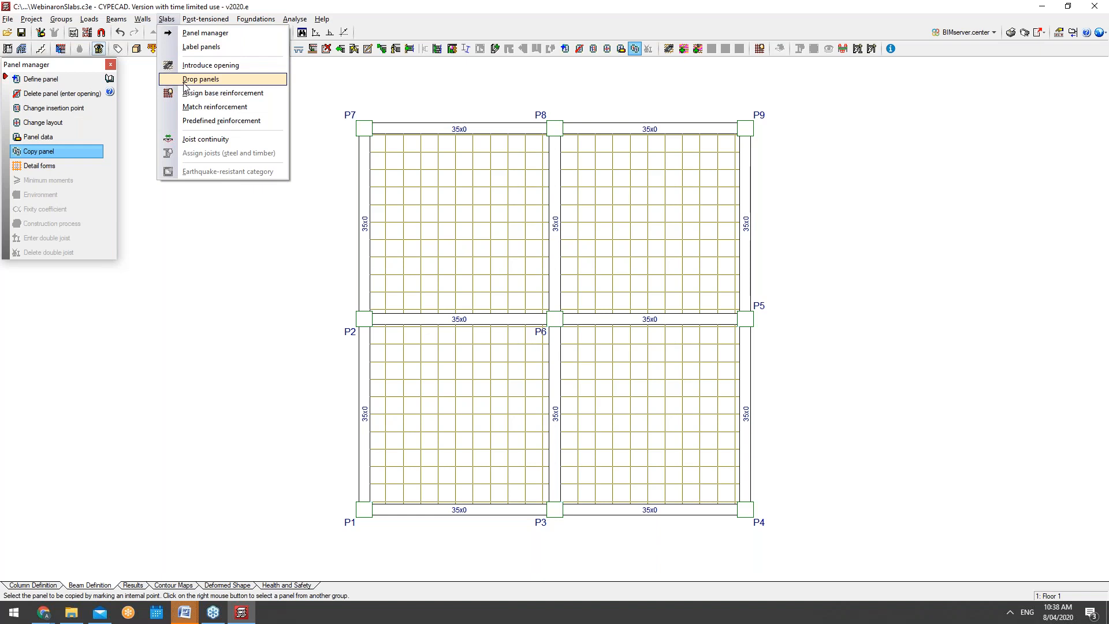
{"action": "left_click", "coordinate": [191, 79]}
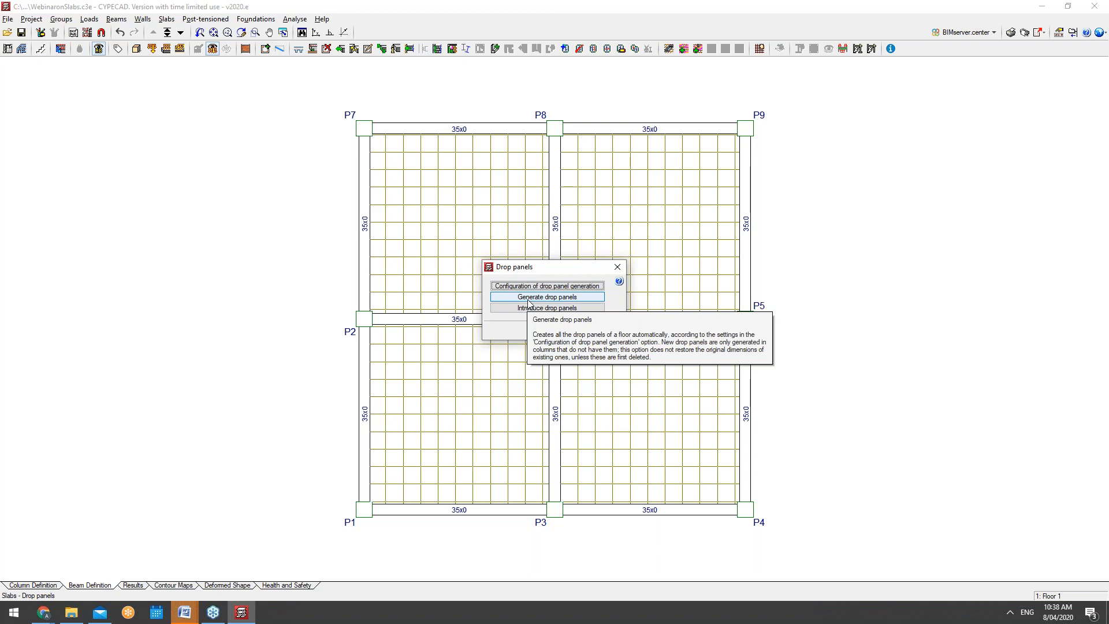
{"action": "left_click", "coordinate": [529, 297]}
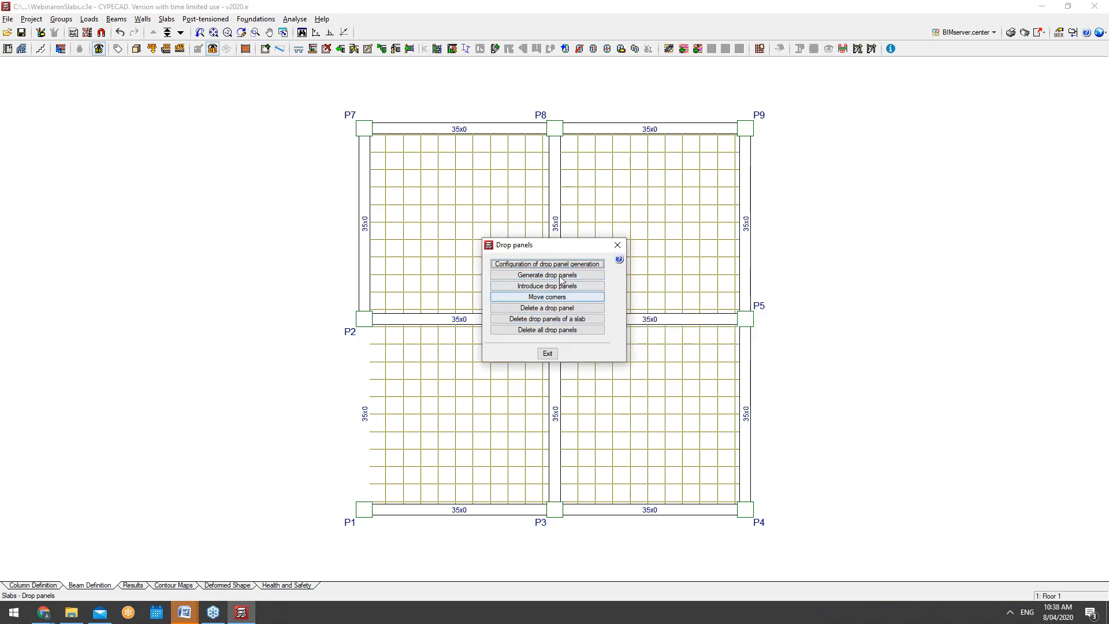
{"action": "left_click_drag", "start_coordinate": [531, 247], "coordinate": [247, 236]}
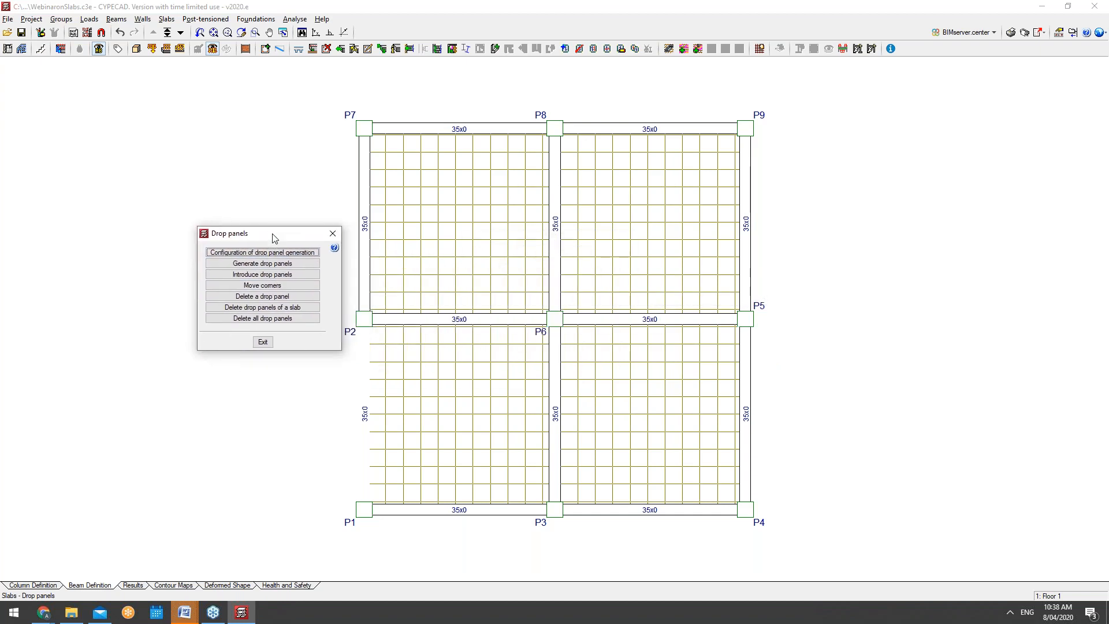
{"action": "left_click", "coordinate": [261, 343]}
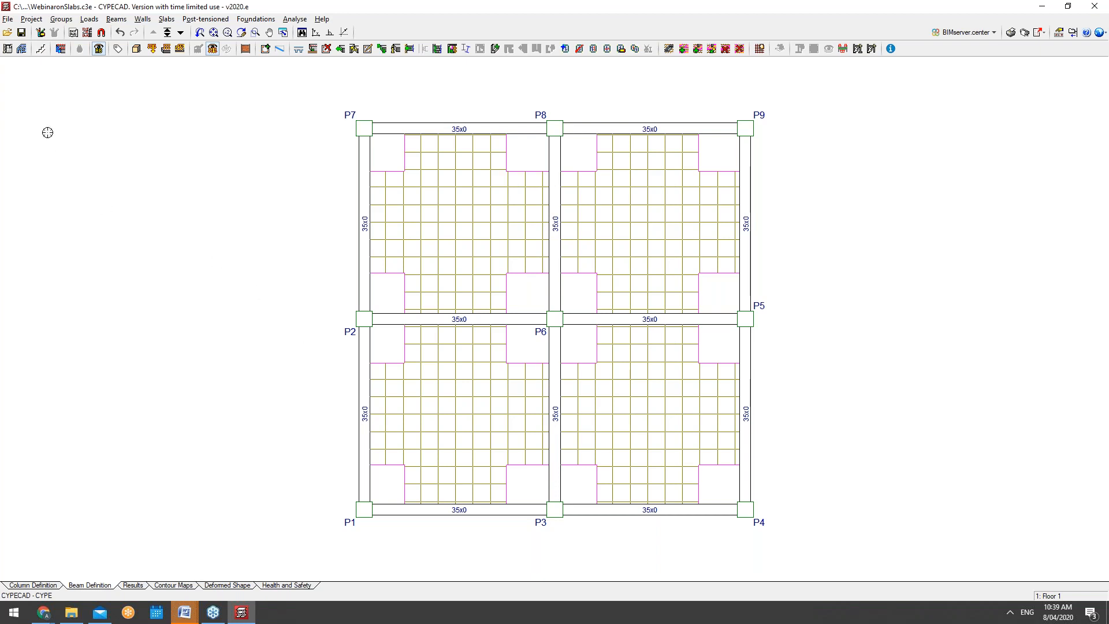
Set the negative moment redistribution coefficient for the slab's top reinforcement to 0.00 in the general project options
{"action": "left_click", "coordinate": [31, 20]}
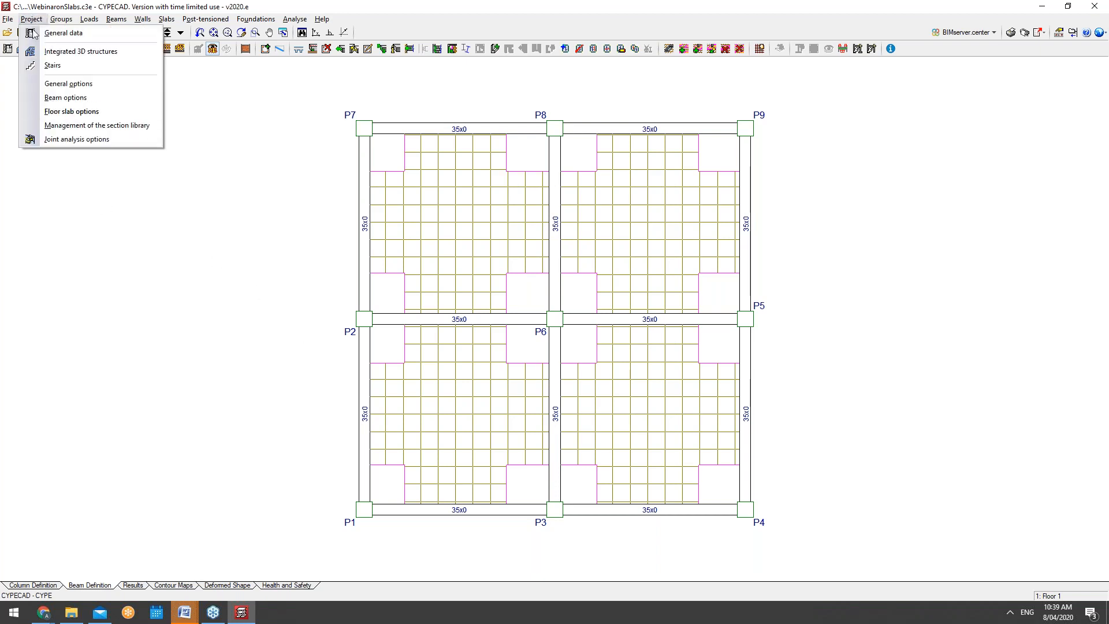
{"action": "left_click", "coordinate": [68, 84]}
{"action": "left_click", "coordinate": [527, 297]}
{"action": "type", "text": "0"}
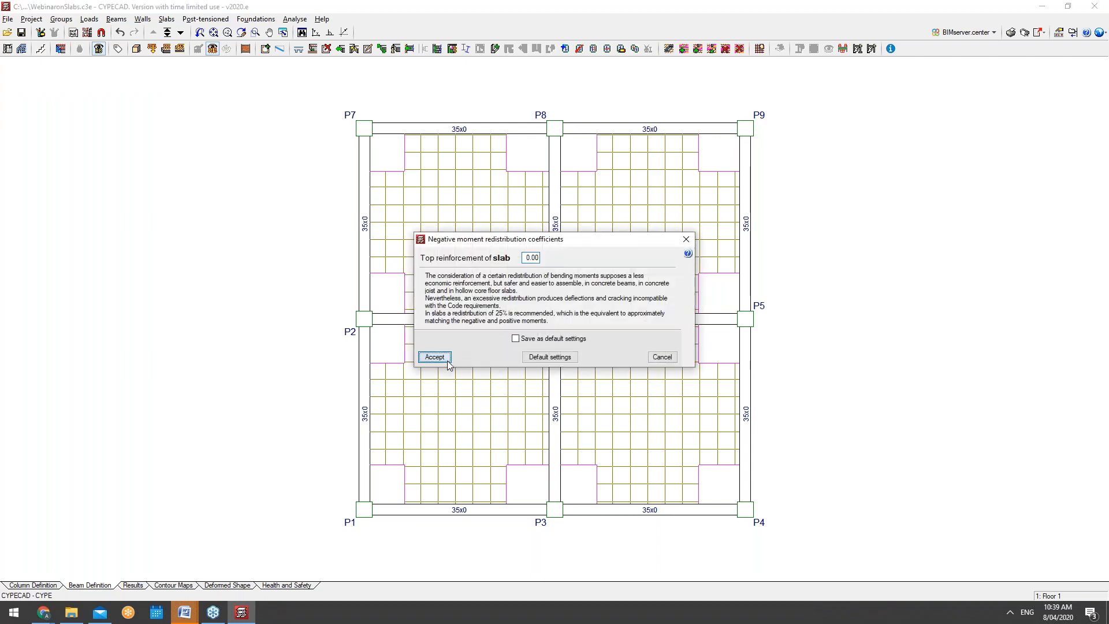
{"action": "left_click", "coordinate": [436, 358]}
{"action": "left_click", "coordinate": [552, 331]}
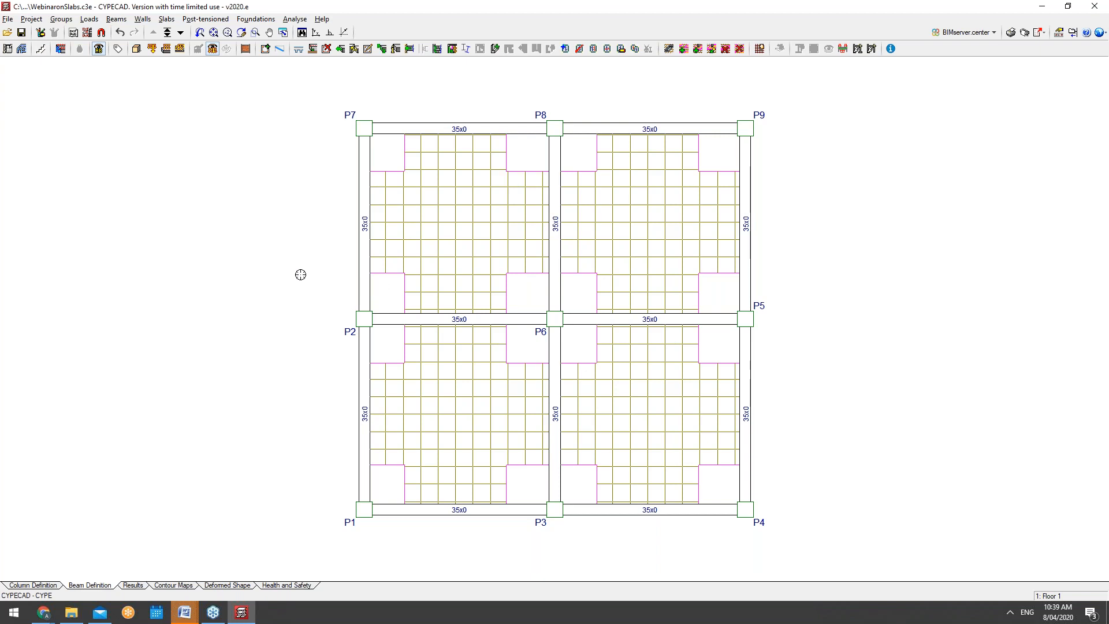
Examine the drop panels and waffle slabs from several angles in the 3D view of the building
{"action": "left_click", "coordinate": [136, 49]}
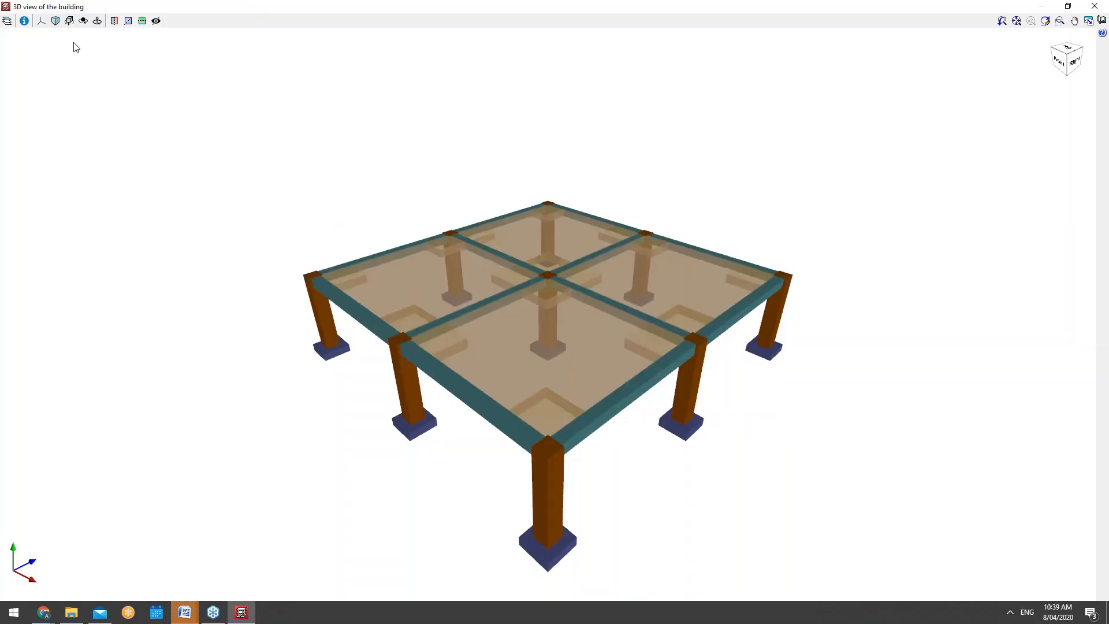
{"action": "left_click_drag", "start_coordinate": [423, 300], "coordinate": [484, 323]}
{"action": "left_click_drag", "start_coordinate": [627, 407], "coordinate": [607, 331]}
{"action": "left_click_drag", "start_coordinate": [720, 268], "coordinate": [302, 294]}
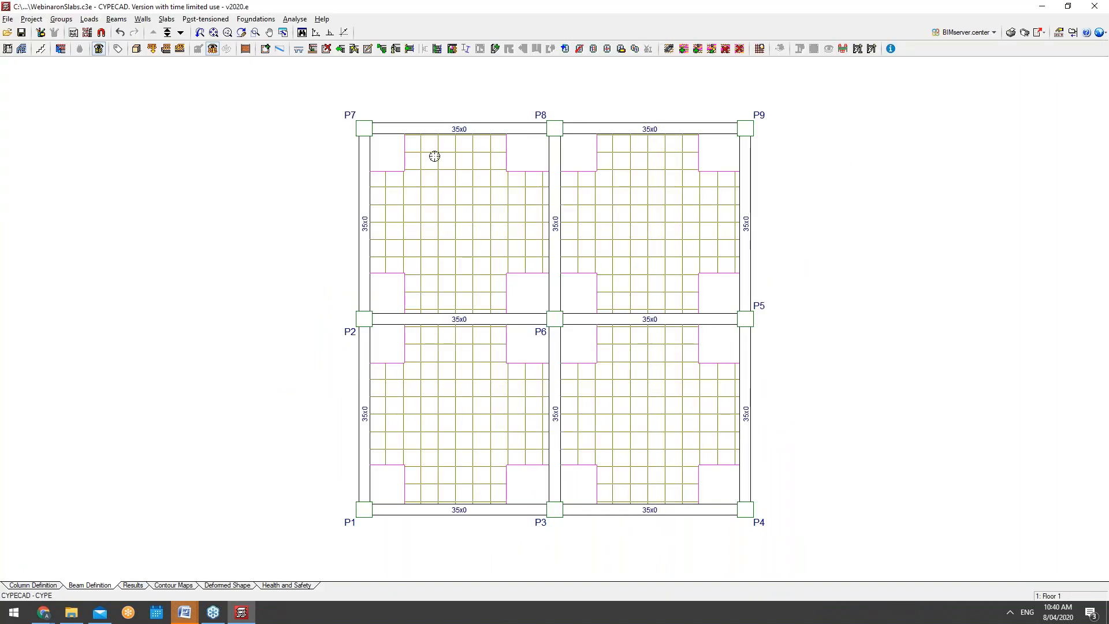
Introduce a rectangular opening parallel to the P2–P7 beam and against it in the P7–P8–P6–P2 panel, edged with 35 cm wide flat beams
{"action": "left_click", "coordinate": [202, 19]}
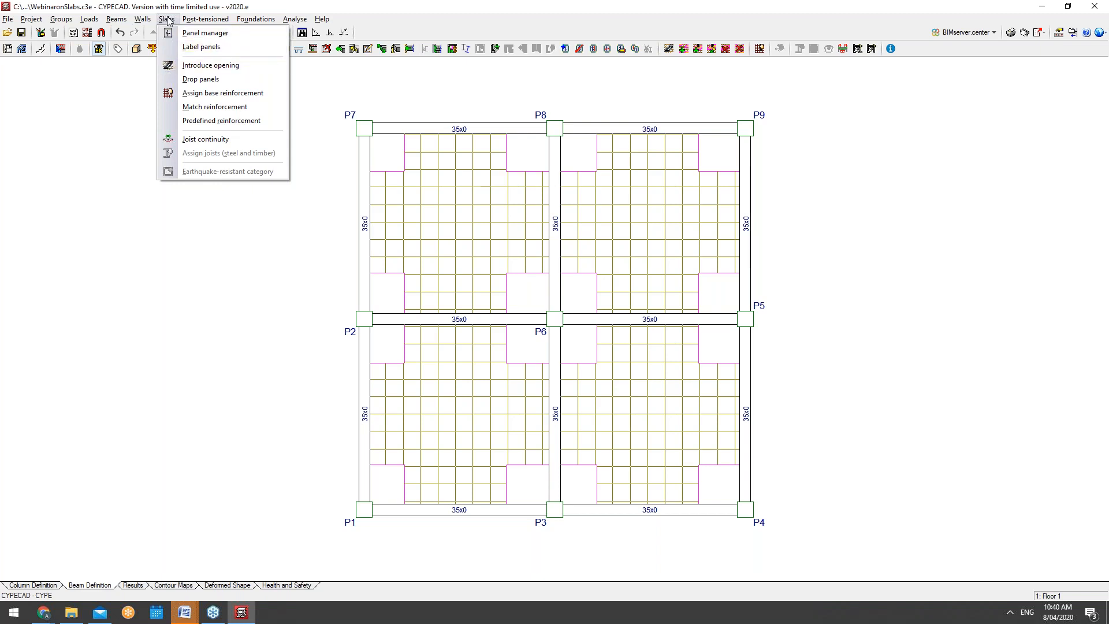
{"action": "left_click", "coordinate": [188, 65]}
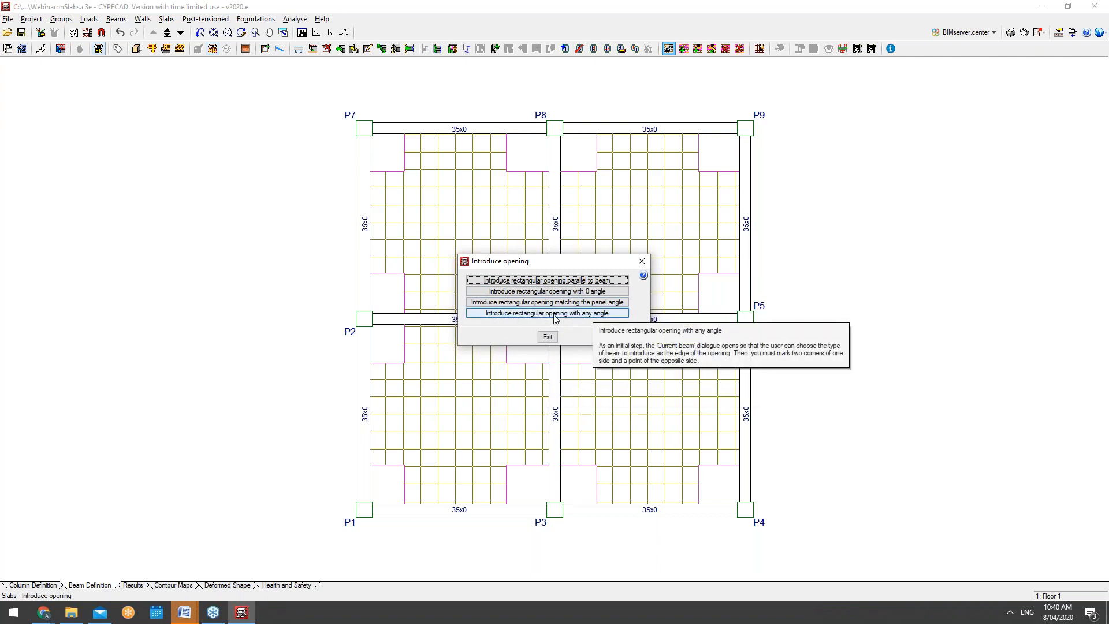
{"action": "left_click", "coordinate": [578, 280]}
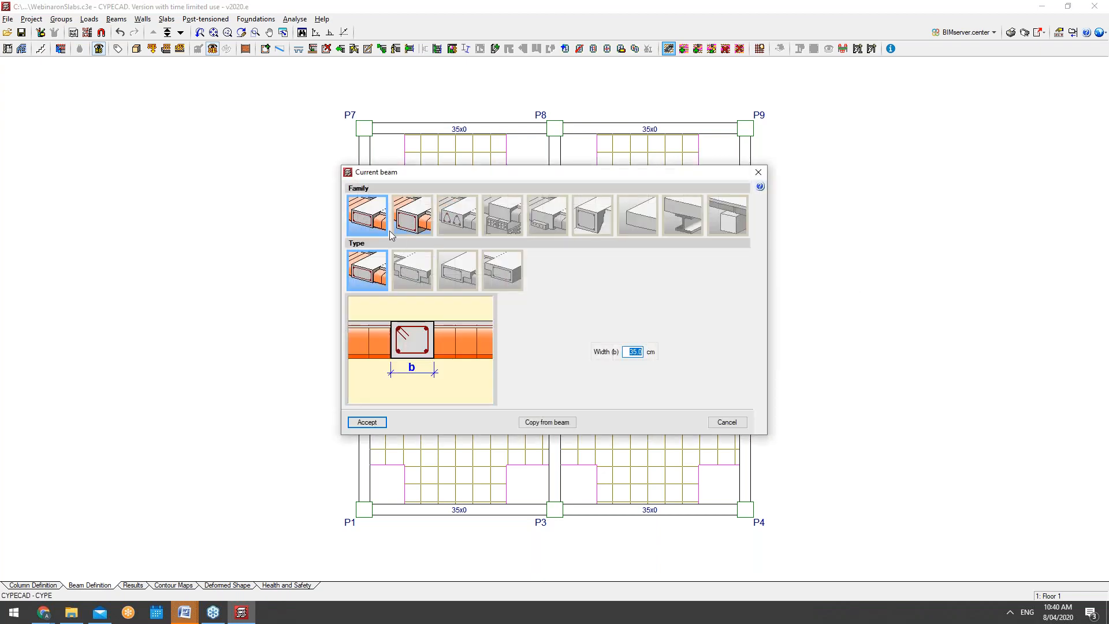
{"action": "left_click", "coordinate": [367, 422]}
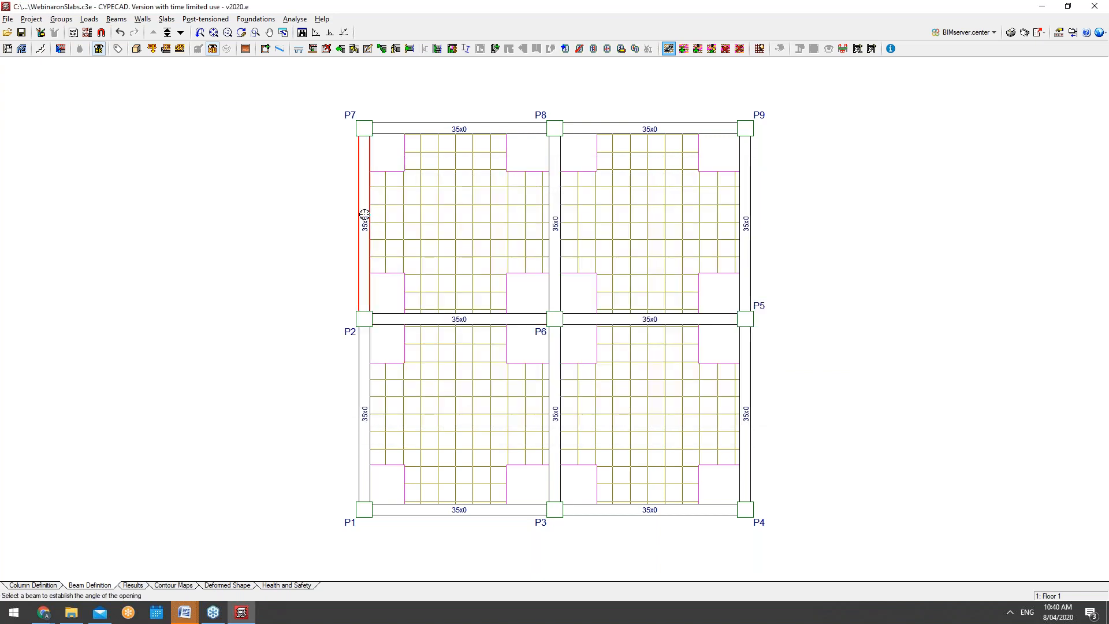
{"action": "left_click", "coordinate": [369, 193]}
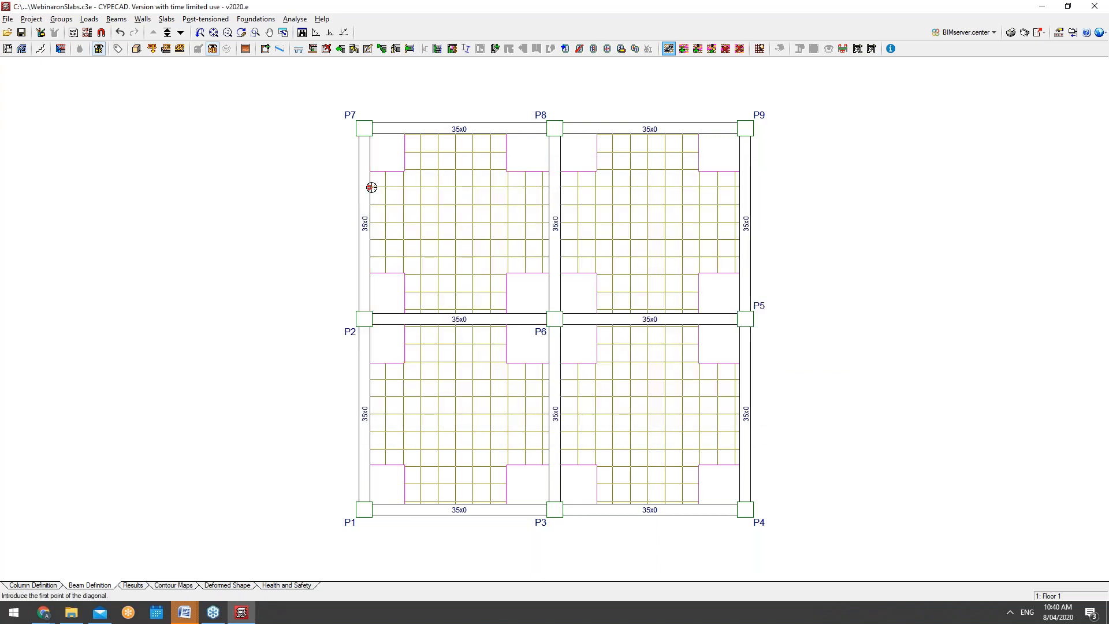
{"action": "scroll", "coordinate": [372, 187], "scroll_direction": "up", "scroll_amount": 5}
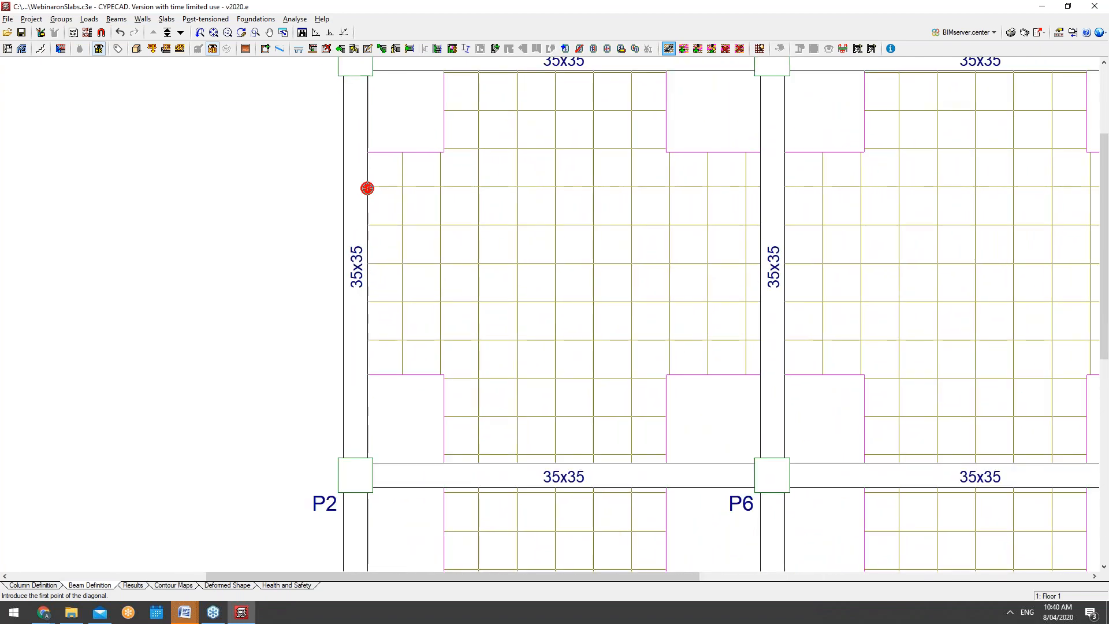
{"action": "left_click", "coordinate": [367, 188]}
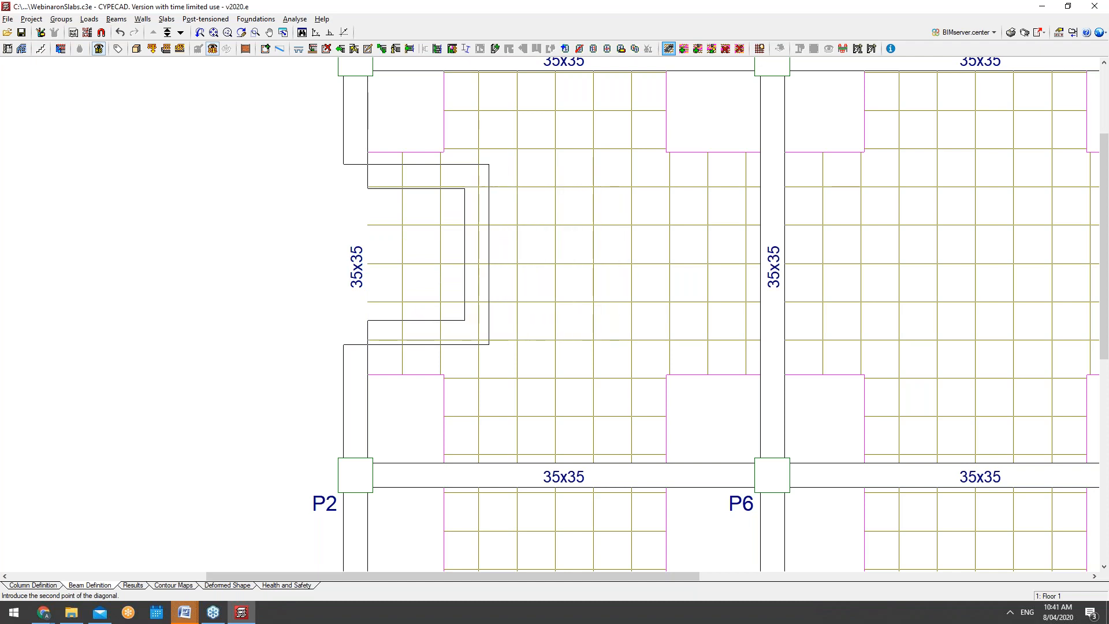
{"action": "left_click", "coordinate": [443, 320]}
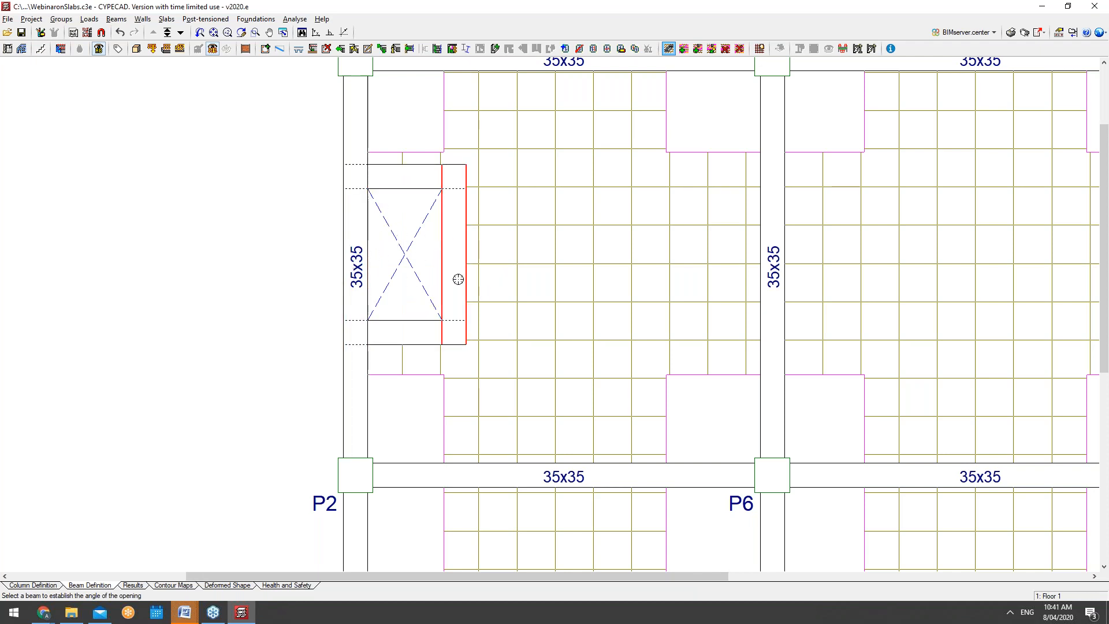
{"action": "scroll", "coordinate": [456, 282], "scroll_direction": "down", "scroll_amount": 2}
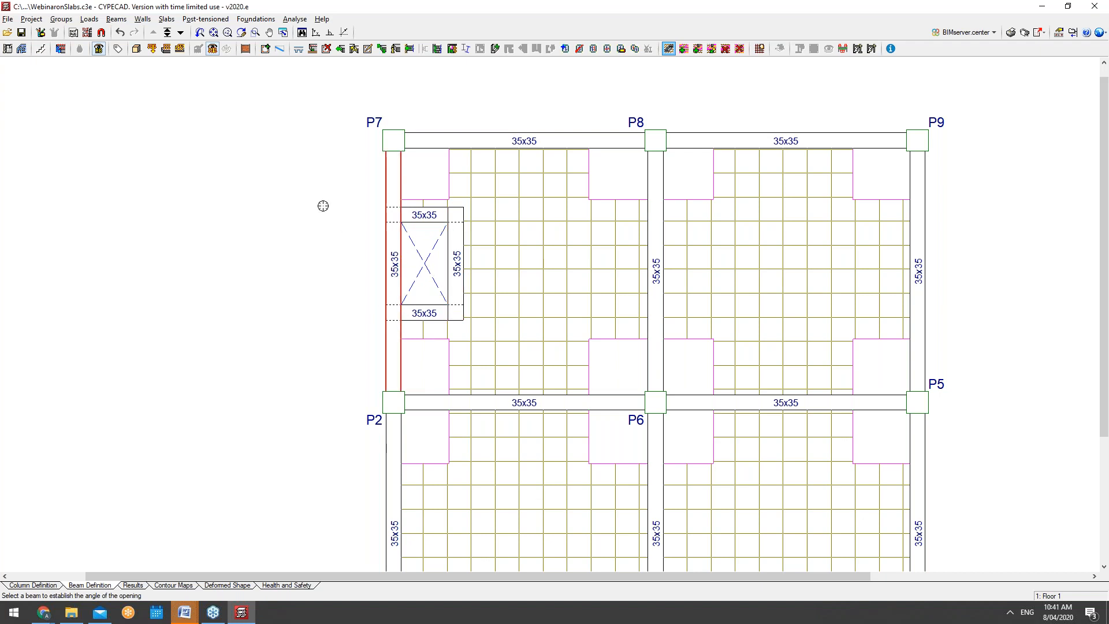
Inspect the slab opening and its edge beams in the 3D building view, including from above, and return to the floor plan
{"action": "left_click", "coordinate": [136, 48]}
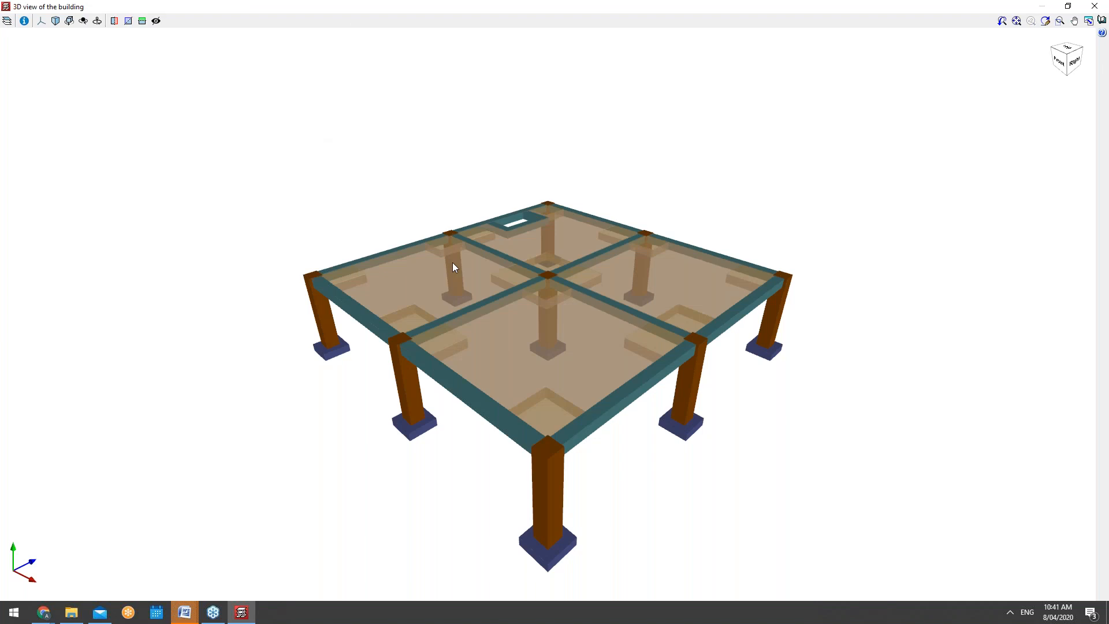
{"action": "mouse_move", "coordinate": [558, 274]}
{"action": "middle_mouse_down"}
{"action": "mouse_move", "coordinate": [566, 306]}
{"action": "mouse_move", "coordinate": [693, 353]}
{"action": "mouse_move", "coordinate": [548, 306]}
{"action": "mouse_move", "coordinate": [562, 306]}
{"action": "mouse_move", "coordinate": [561, 289]}
{"action": "middle_mouse_up"}
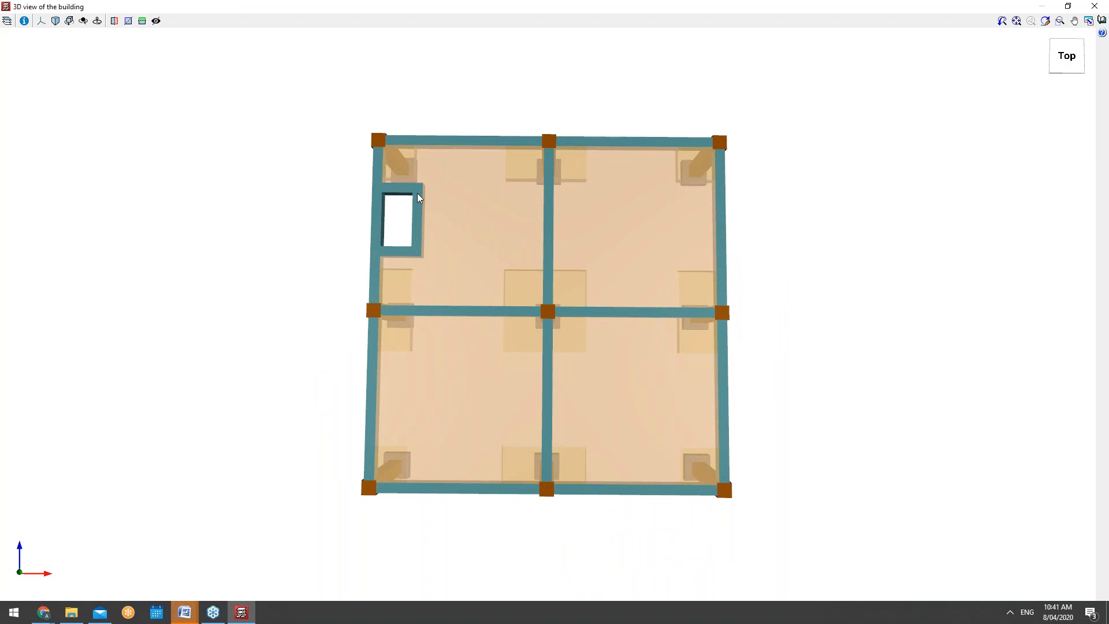
{"action": "scroll", "coordinate": [297, 210], "scroll_direction": "up", "scroll_amount": 3}
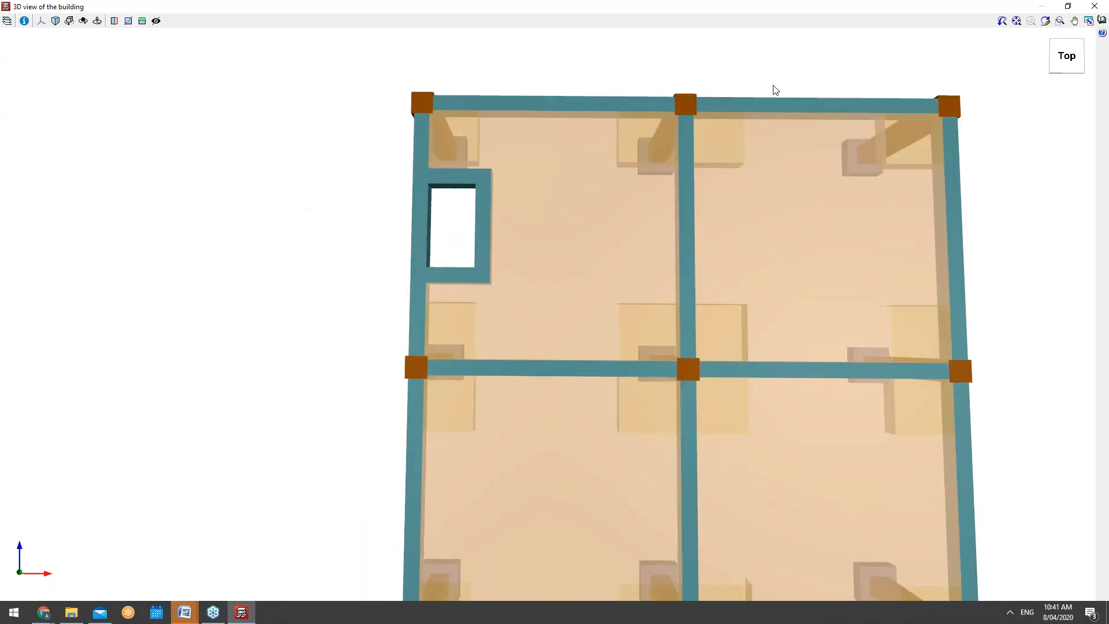
{"action": "left_click", "coordinate": [1094, 5]}
{"action": "scroll", "coordinate": [473, 121], "scroll_direction": "down", "scroll_amount": 5}
{"action": "scroll", "coordinate": [457, 306], "scroll_direction": "up", "scroll_amount": 2}
{"action": "scroll", "coordinate": [455, 250], "scroll_direction": "up", "scroll_amount": 3}
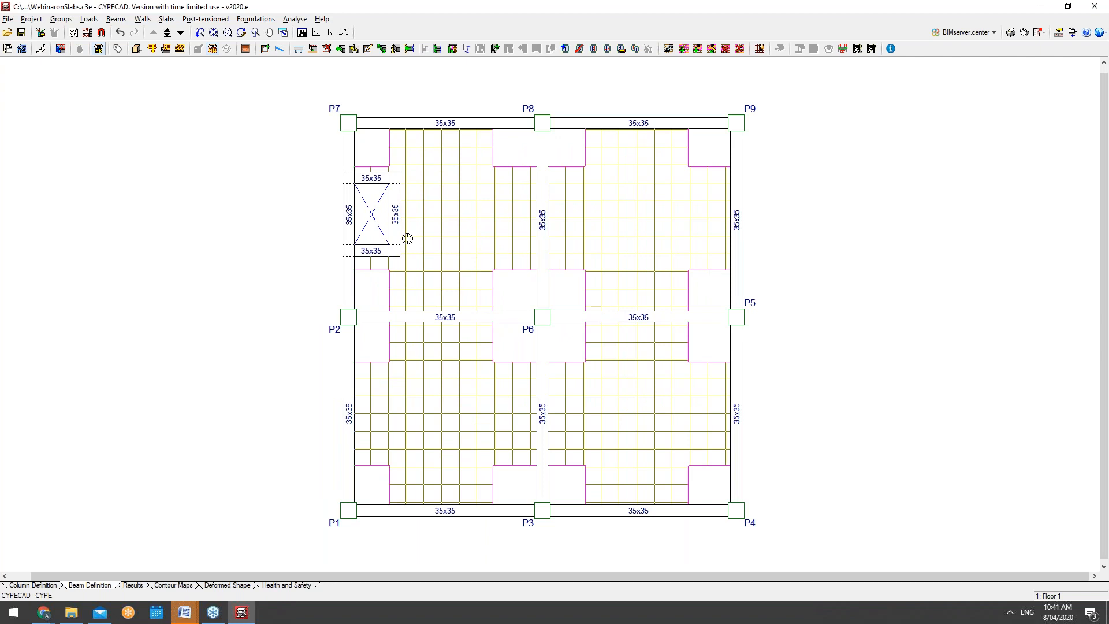
Review the section data of the P2–P7 beam and of the opening's edge beam facing it
{"action": "left_click", "coordinate": [295, 19]}
{"action": "left_click", "coordinate": [116, 19]}
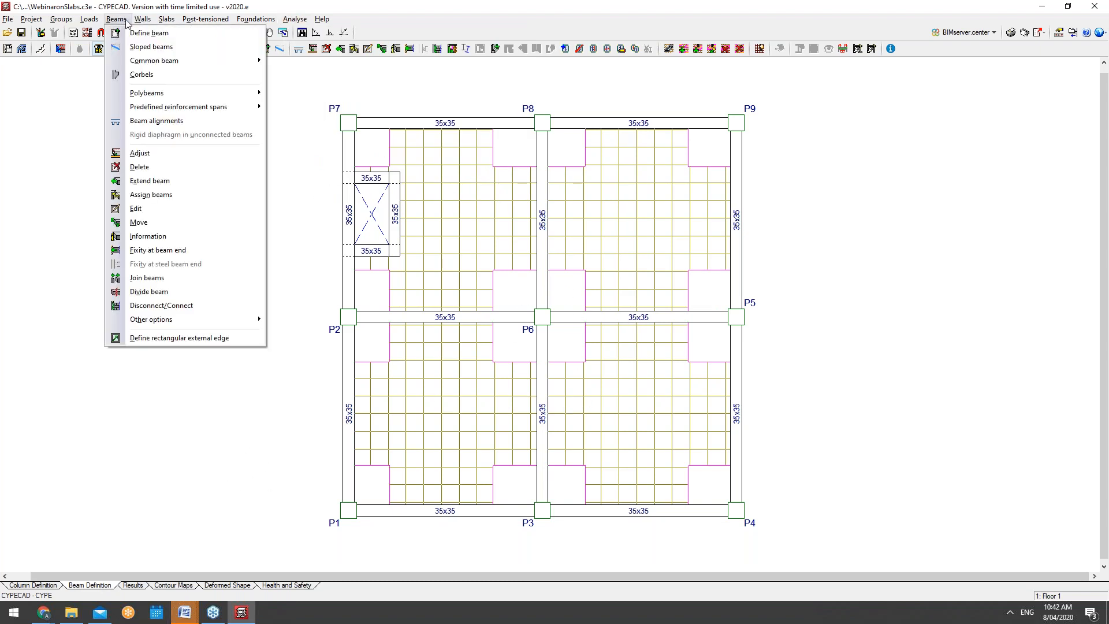
{"action": "left_click", "coordinate": [157, 209]}
{"action": "left_click", "coordinate": [345, 176]}
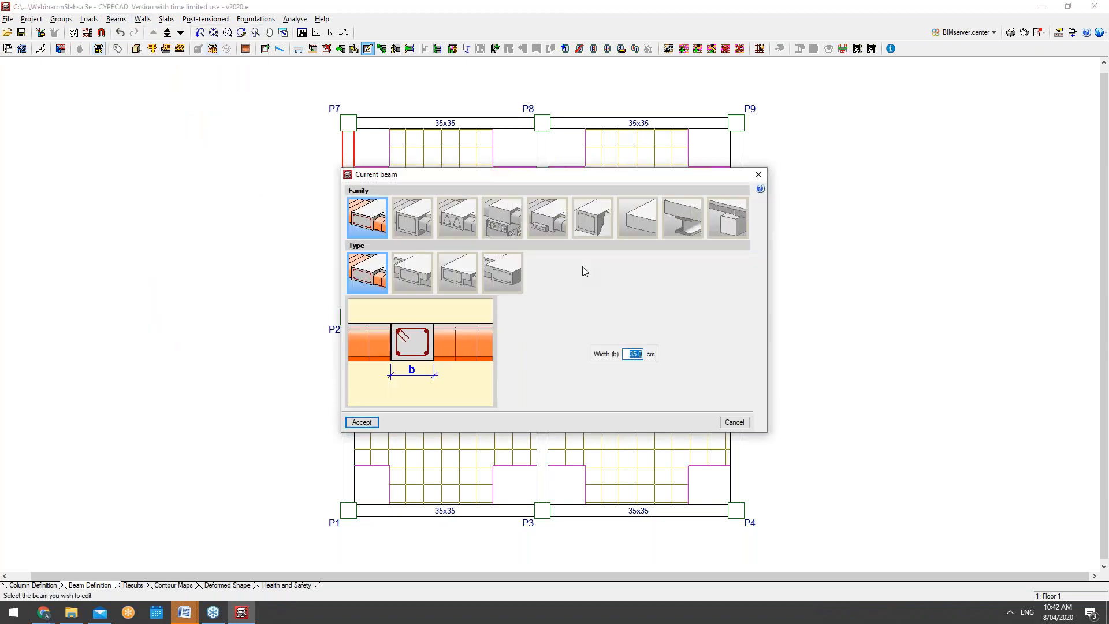
{"action": "left_click", "coordinate": [734, 422]}
{"action": "left_click", "coordinate": [388, 217]}
{"action": "left_click", "coordinate": [370, 423]}
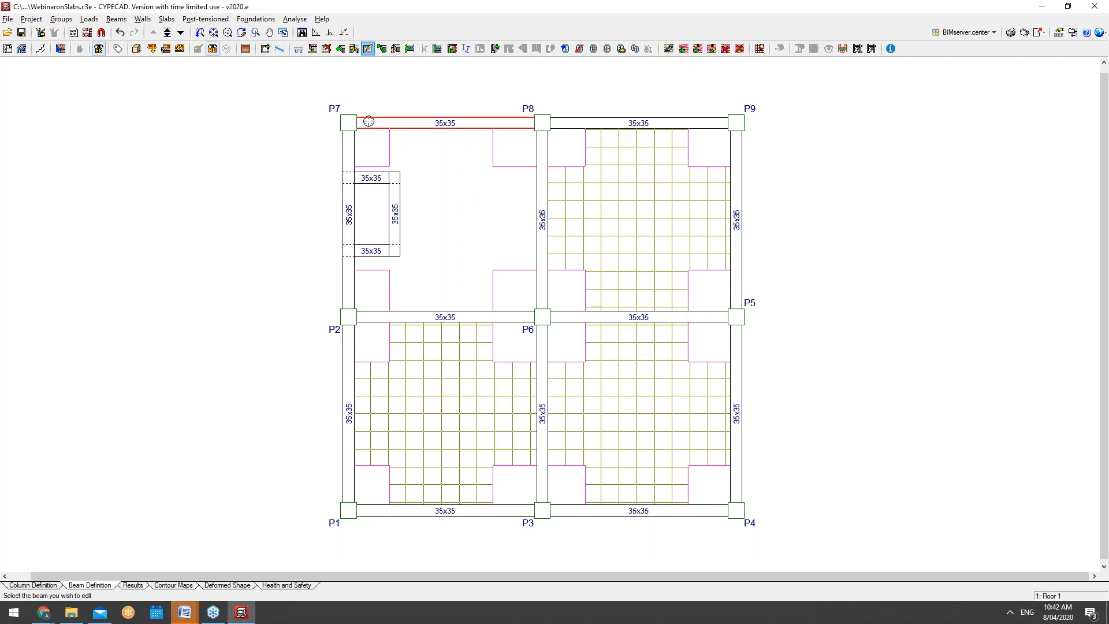
Run the project analysis including the foundation, then close the resulting error report
{"action": "left_click", "coordinate": [294, 19]}
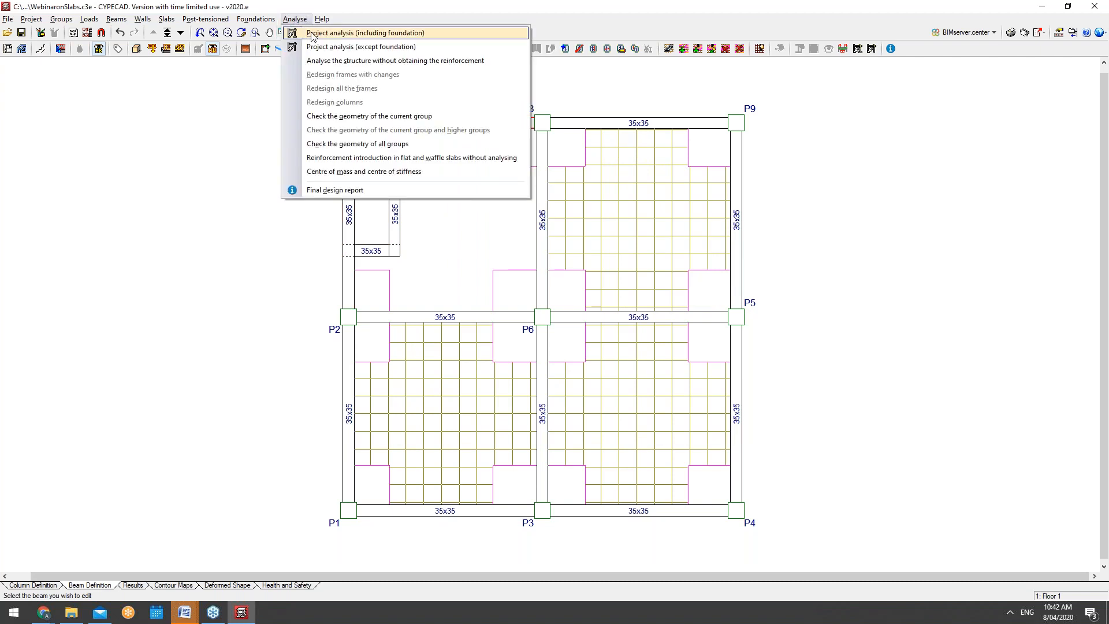
{"action": "left_click", "coordinate": [311, 34]}
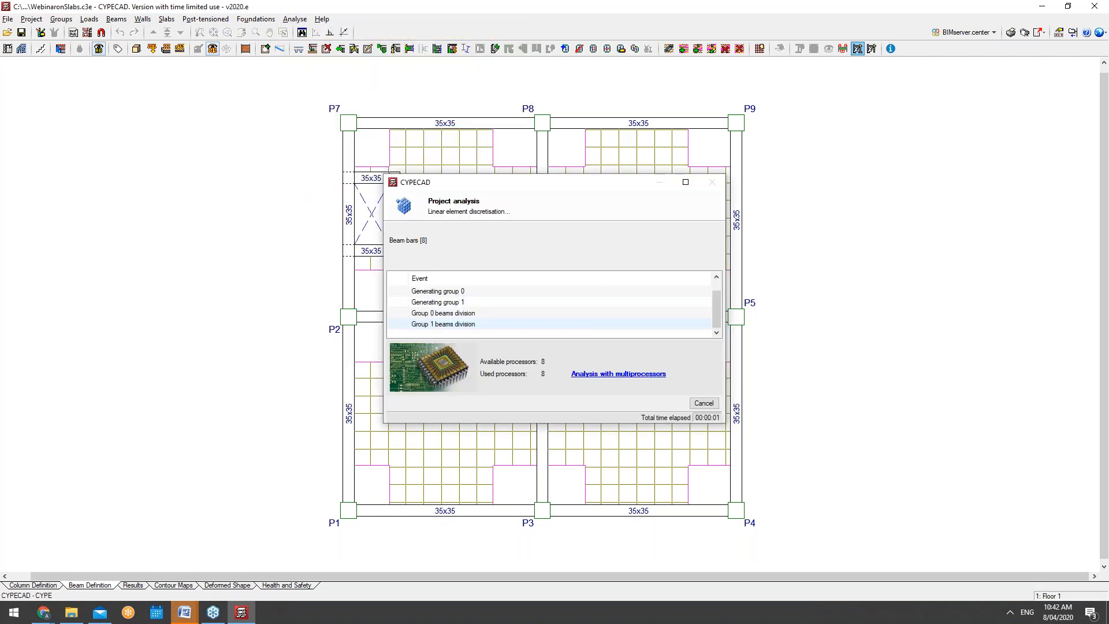
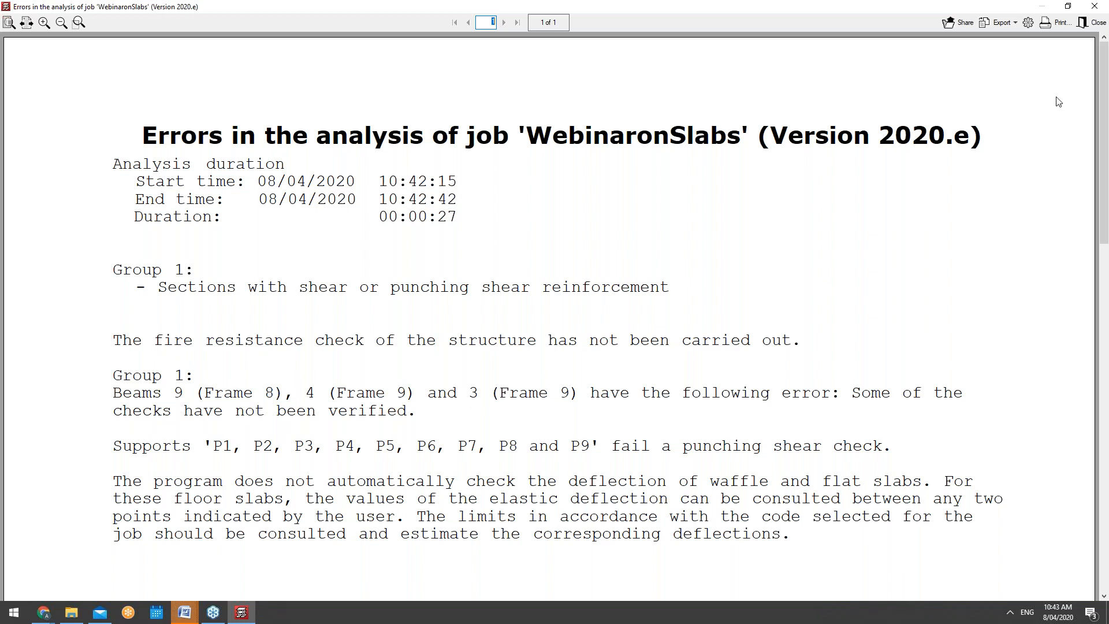
{"action": "left_click", "coordinate": [1103, 5]}
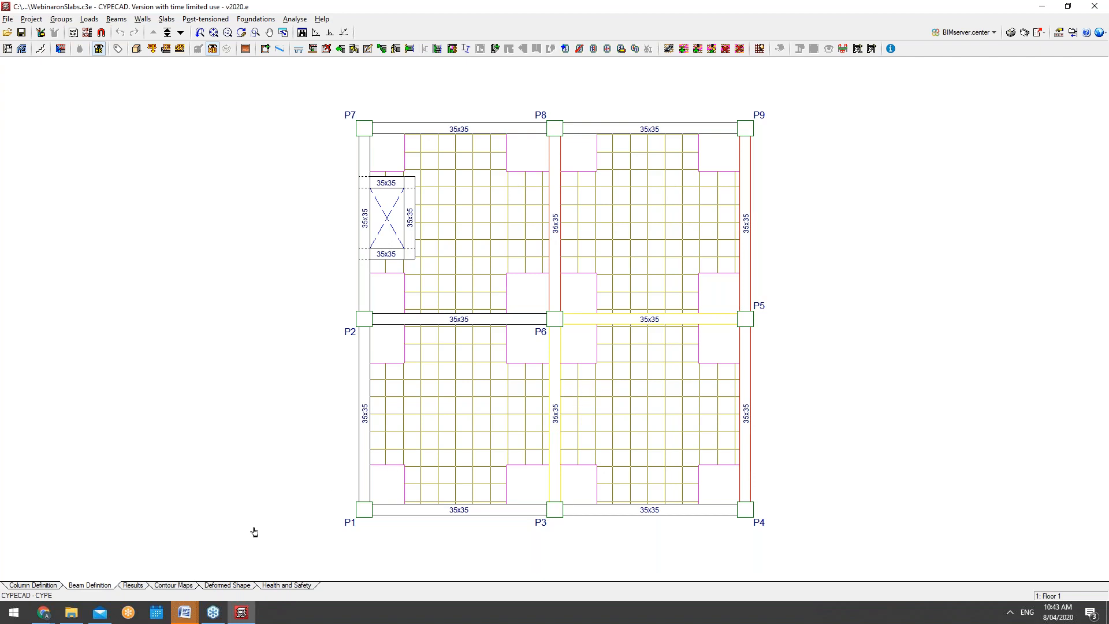
Show the analysis results for Floor 1 and examine the waffle slab reinforcement around column P6 and the opening
{"action": "left_click", "coordinate": [134, 585]}
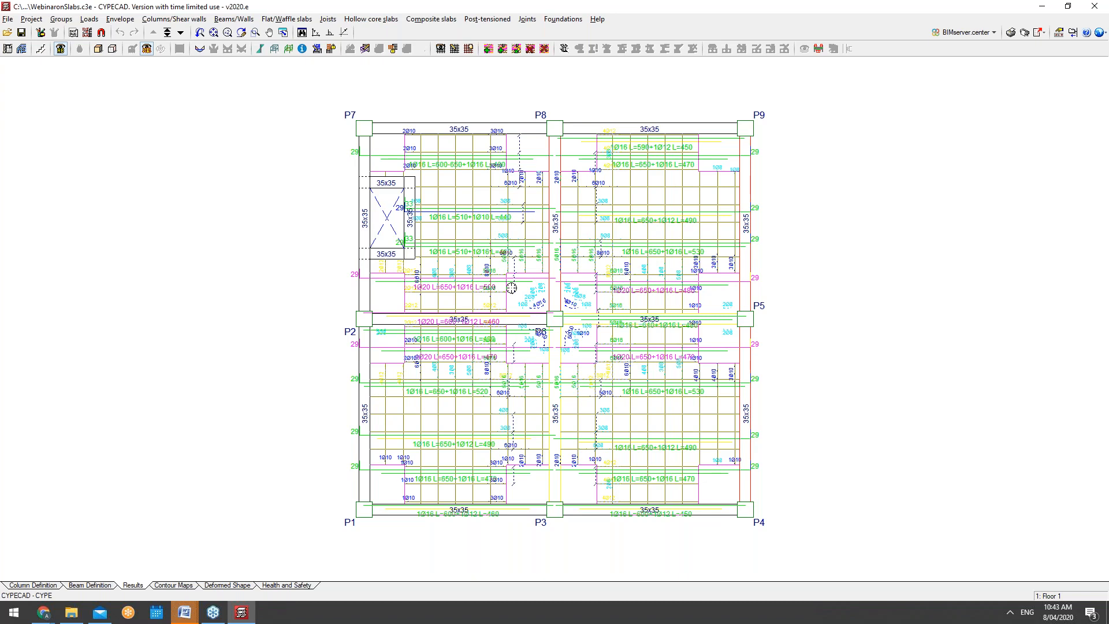
{"action": "scroll", "coordinate": [456, 253], "scroll_direction": "up", "scroll_amount": 1}
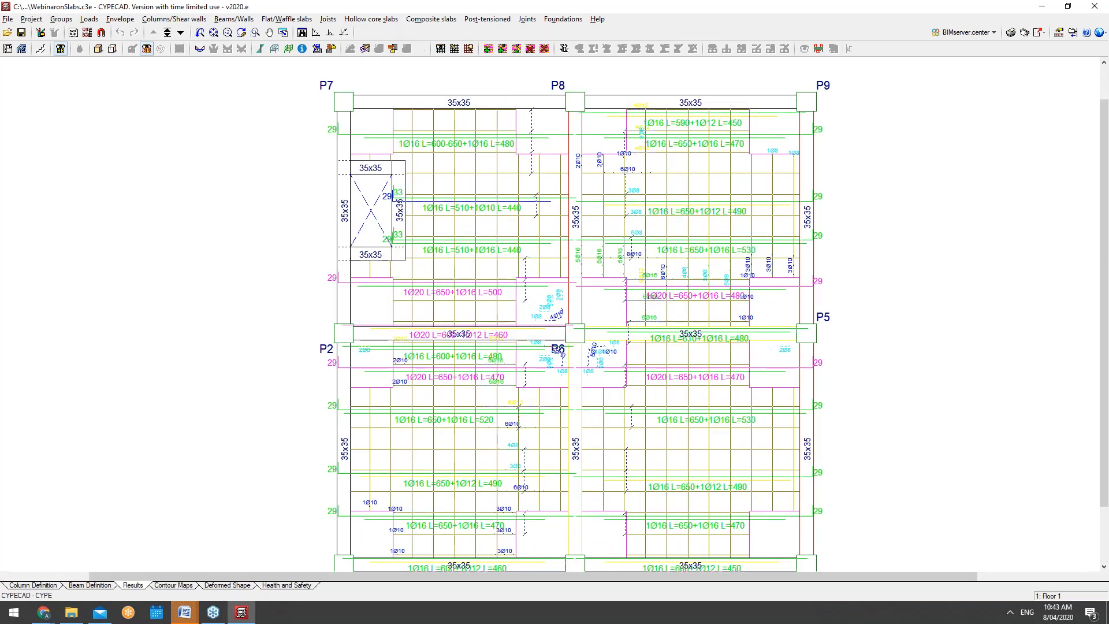
{"action": "scroll", "coordinate": [434, 208], "scroll_direction": "up", "scroll_amount": 3}
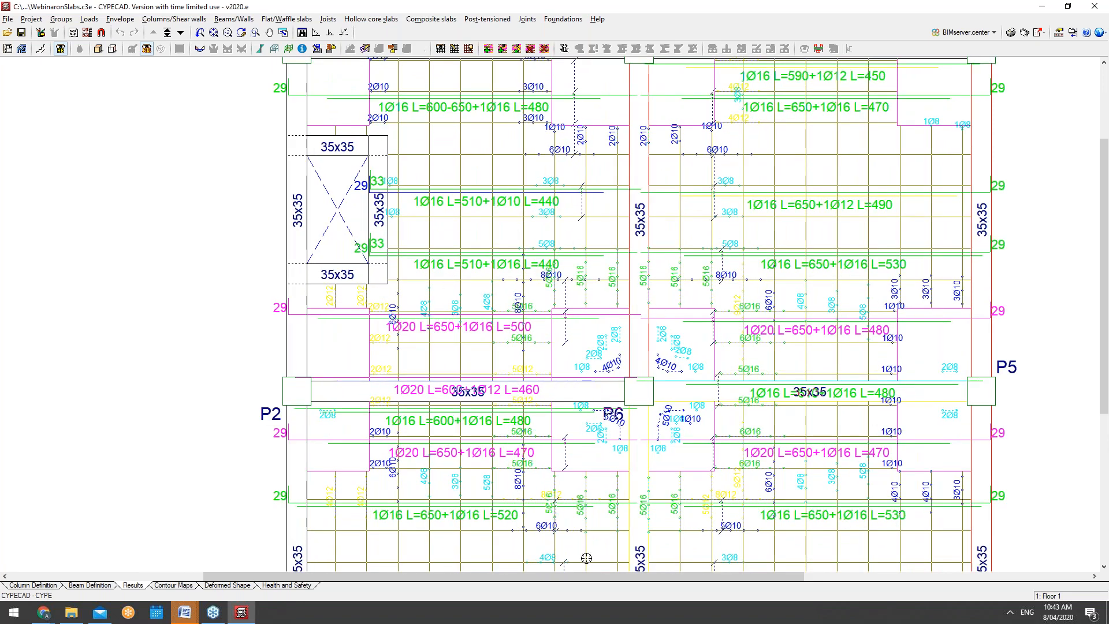
{"action": "scroll", "coordinate": [597, 465], "scroll_direction": "down", "scroll_amount": 2}
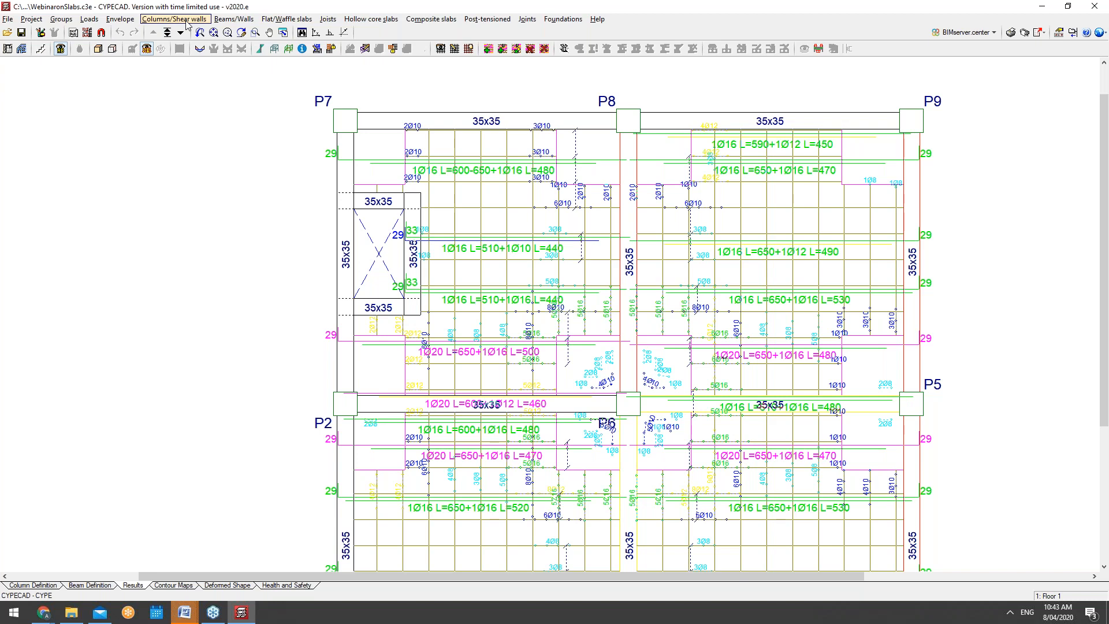
Review the flat/waffle slab reinforcement view options and diameter colours against the plan, leaving them as they are
{"action": "left_click", "coordinate": [275, 21]}
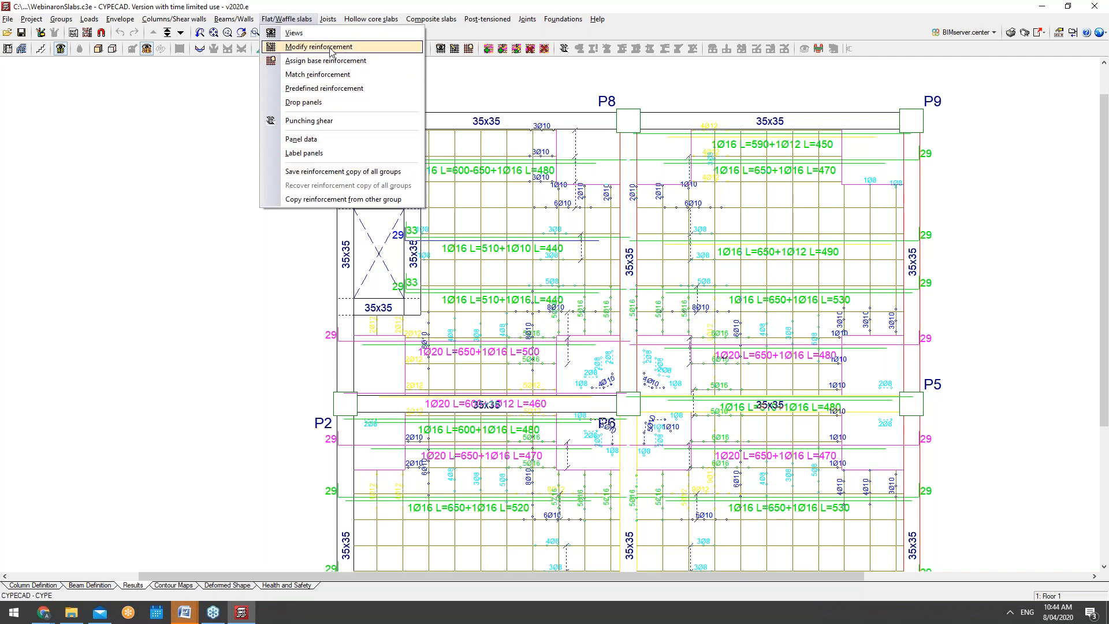
{"action": "left_click", "coordinate": [294, 33]}
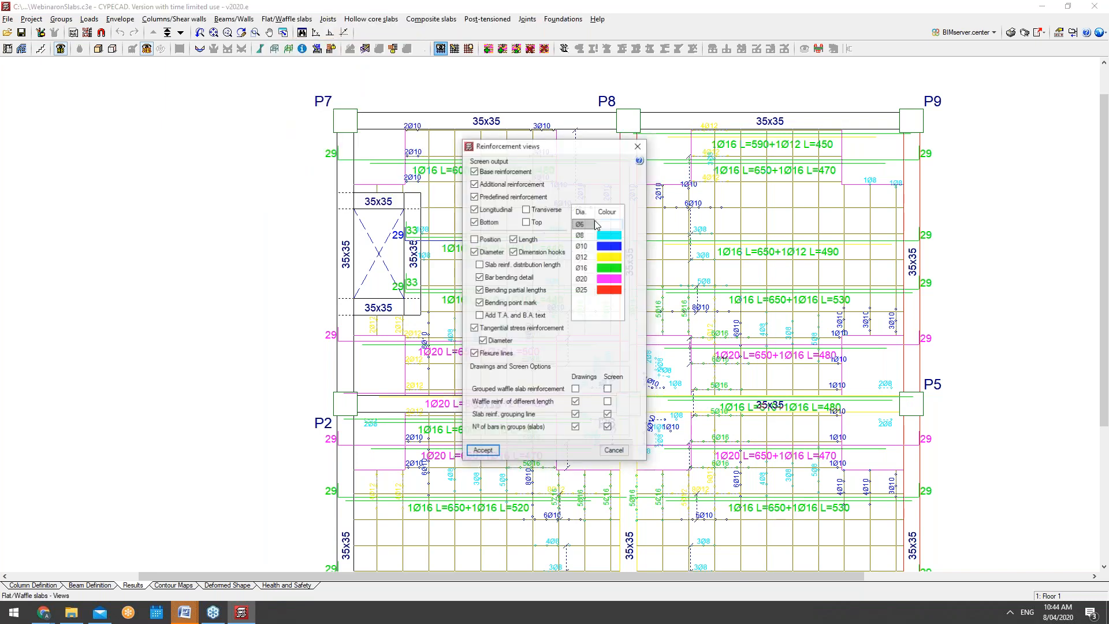
{"action": "left_click_drag", "start_coordinate": [550, 146], "coordinate": [211, 138]}
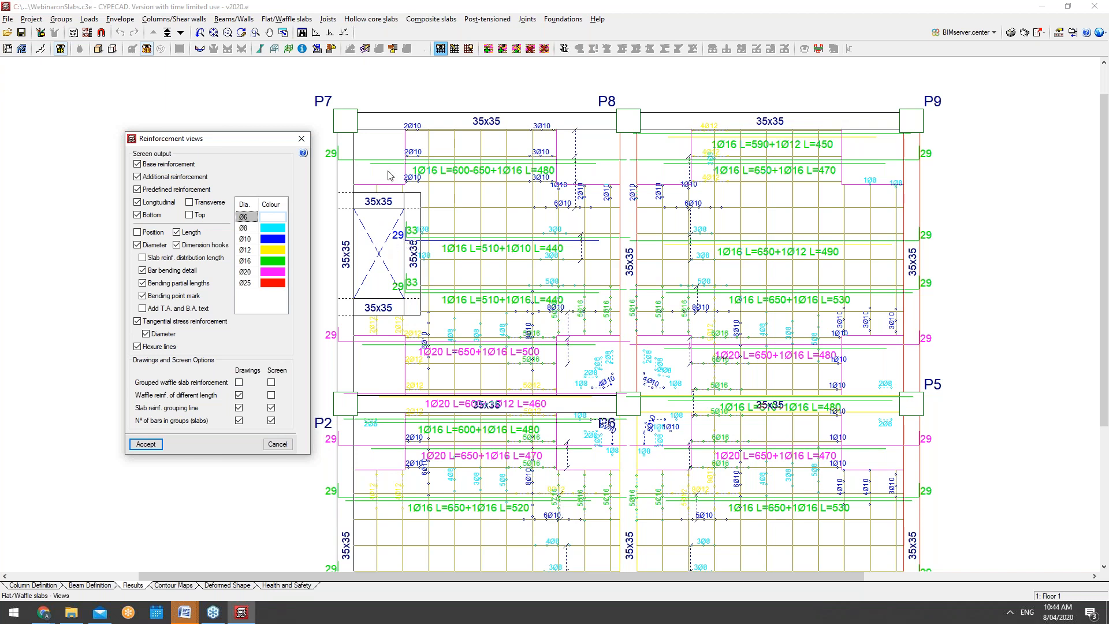
{"action": "left_click", "coordinate": [304, 137]}
Review the slab reinforcement modification options, including the waffle slab diameter/spacing settings and their table configuration, without applying changes
{"action": "left_click", "coordinate": [286, 18]}
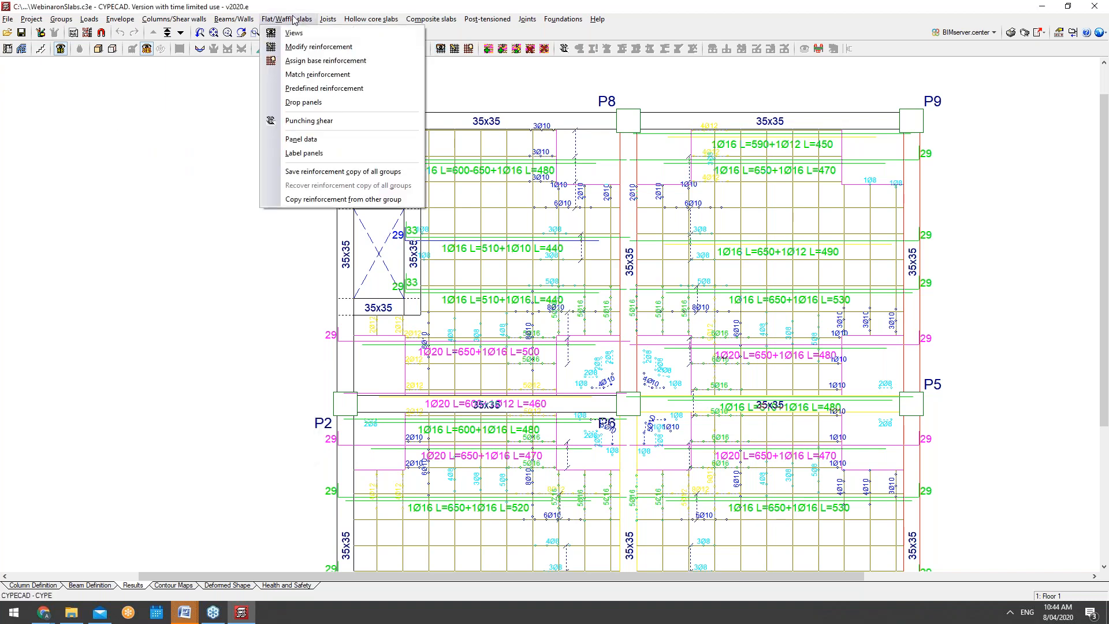
{"action": "left_click", "coordinate": [306, 47]}
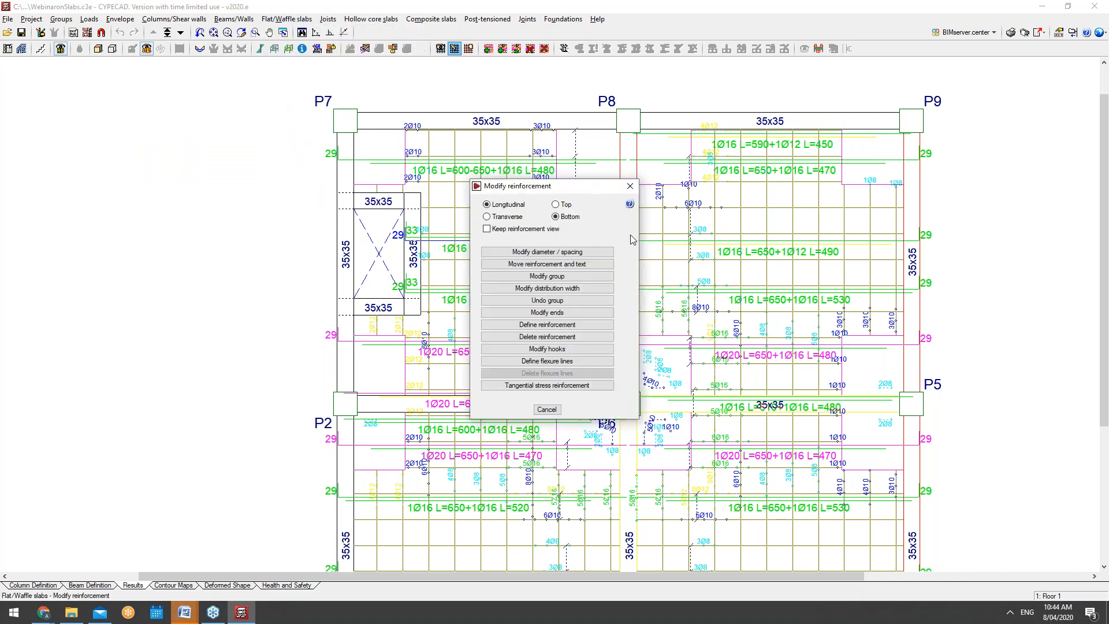
{"action": "mouse_move", "coordinate": [584, 190]}
{"action": "left_mouse_down"}
{"action": "mouse_move", "coordinate": [390, 183]}
{"action": "mouse_move", "coordinate": [261, 163]}
{"action": "left_mouse_up"}
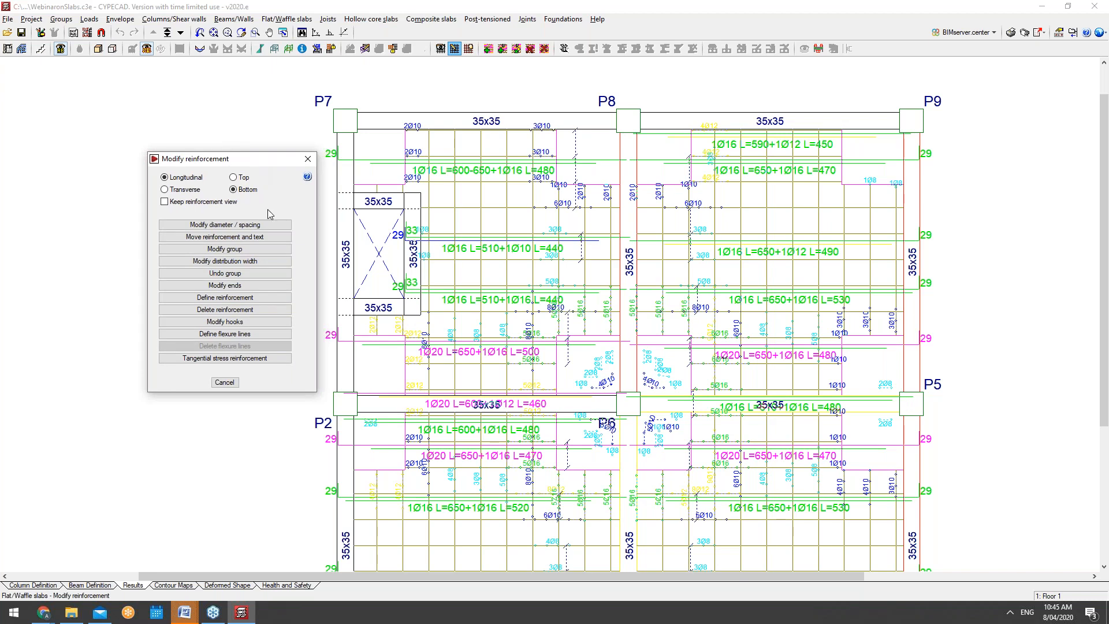
{"action": "left_click", "coordinate": [233, 225]}
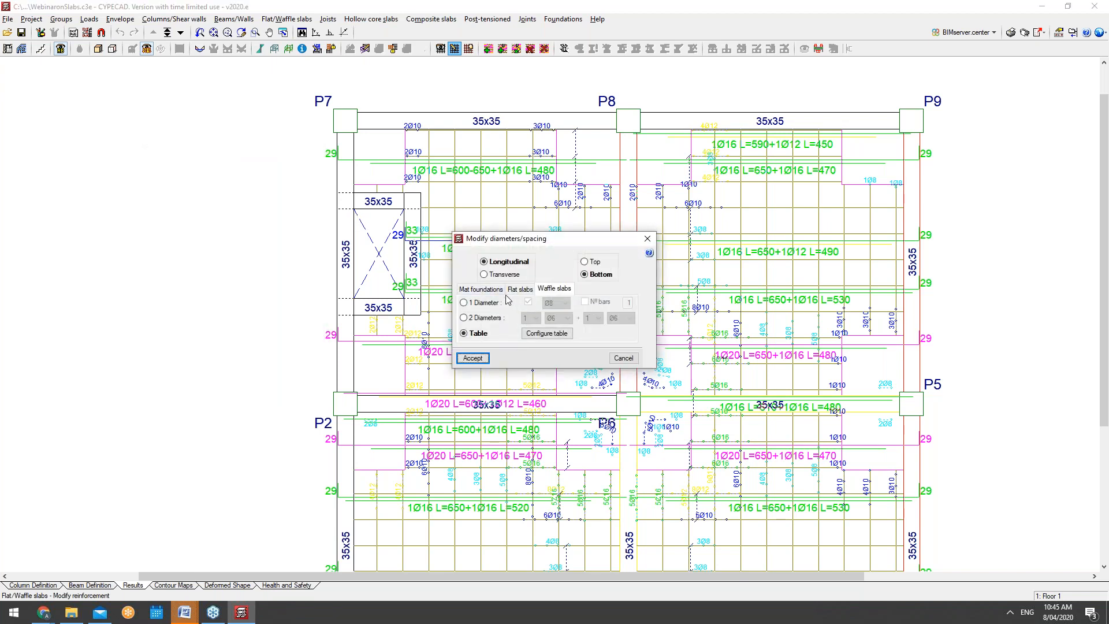
{"action": "left_click", "coordinate": [547, 333]}
{"action": "left_click", "coordinate": [581, 326]}
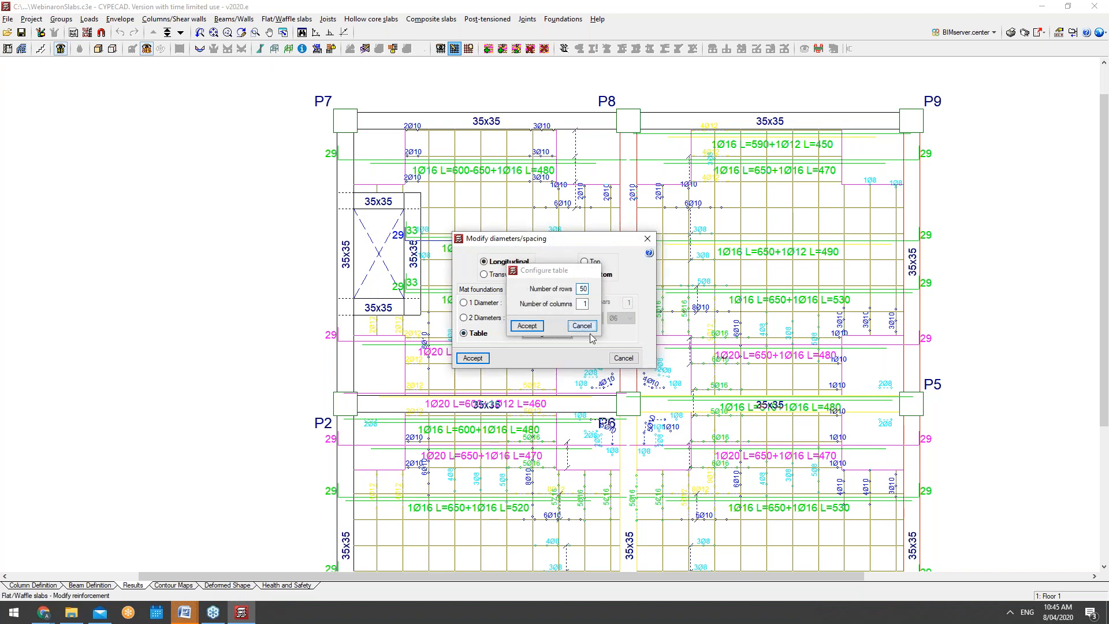
{"action": "left_click", "coordinate": [623, 358]}
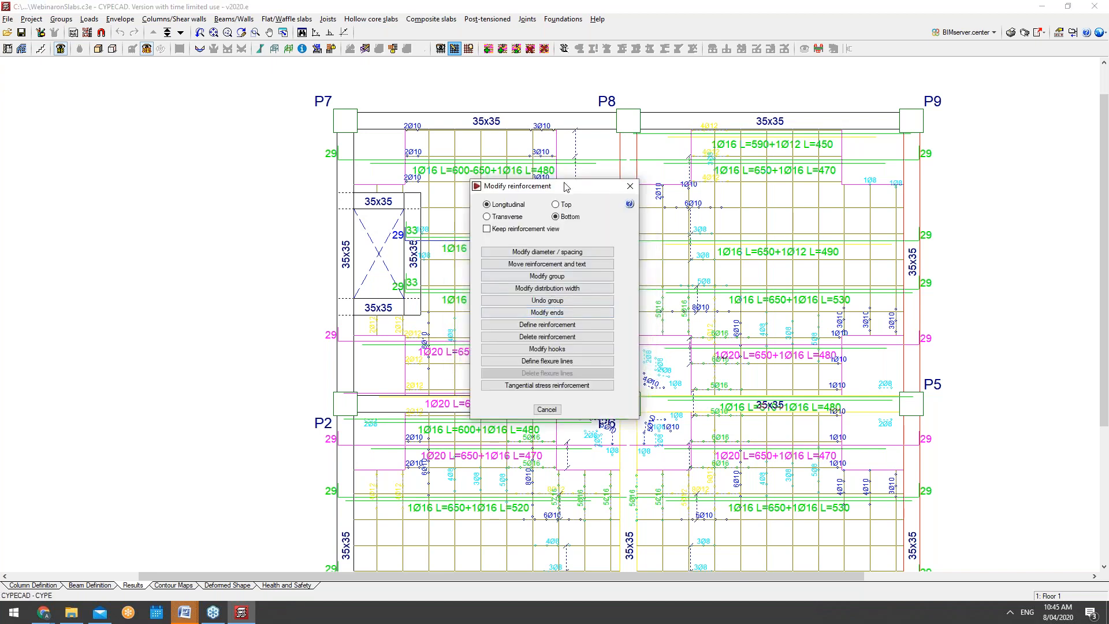
{"action": "mouse_move", "coordinate": [548, 192]}
{"action": "left_mouse_down"}
{"action": "mouse_move", "coordinate": [369, 191]}
{"action": "mouse_move", "coordinate": [250, 149]}
{"action": "left_mouse_up"}
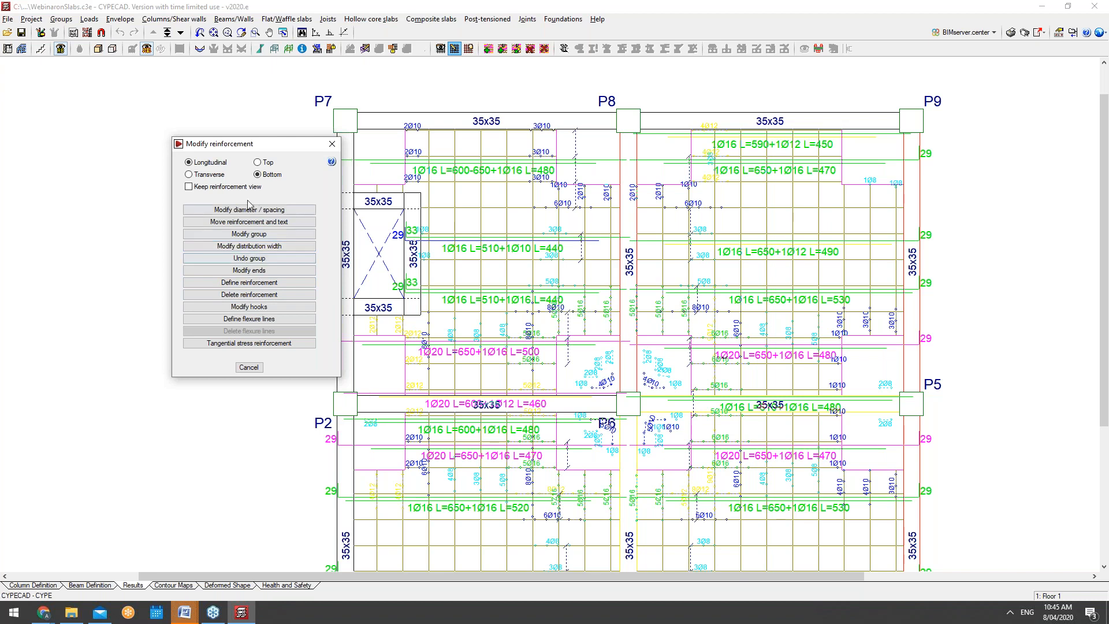
{"action": "left_click", "coordinate": [258, 370]}
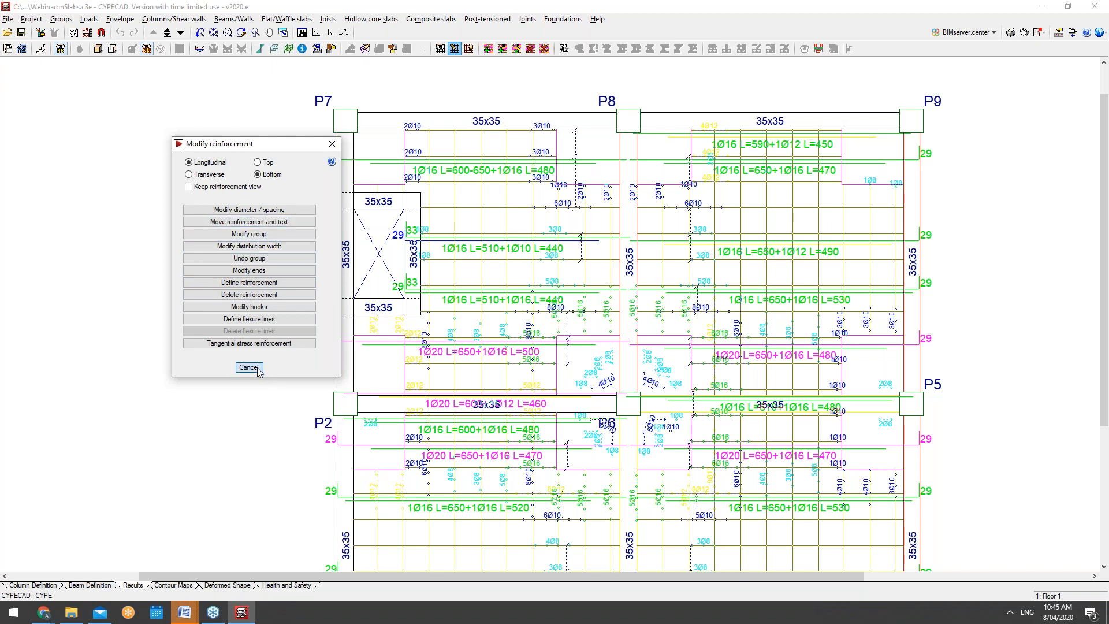
Review the predefined slab reinforcement definition, including the available steel grades, without defining any reinforcement
{"action": "left_click", "coordinate": [287, 19]}
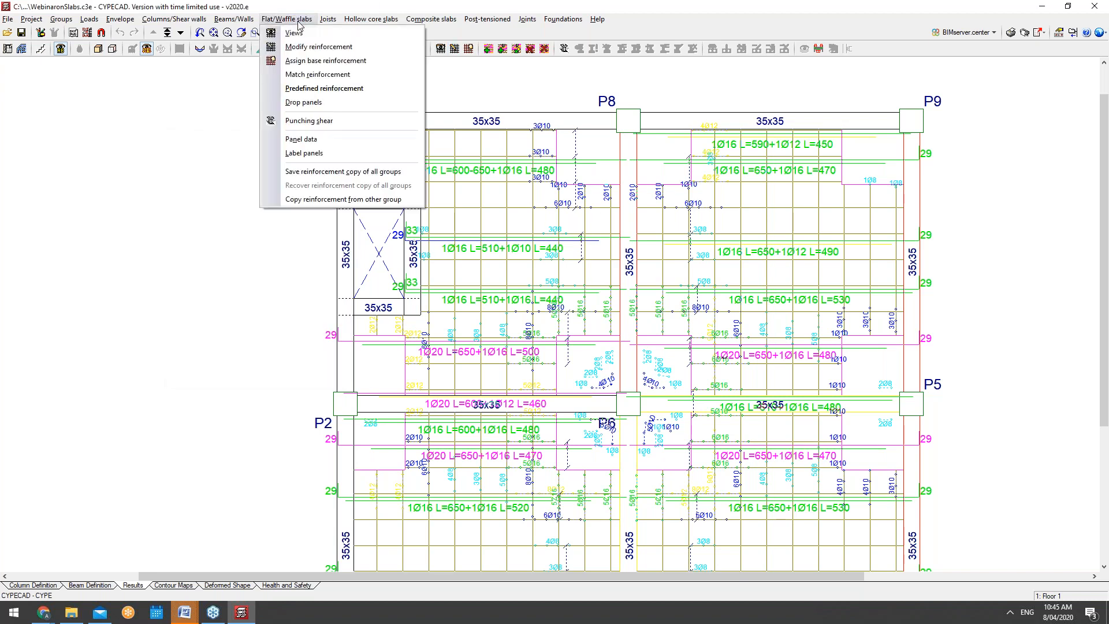
{"action": "left_click", "coordinate": [315, 88]}
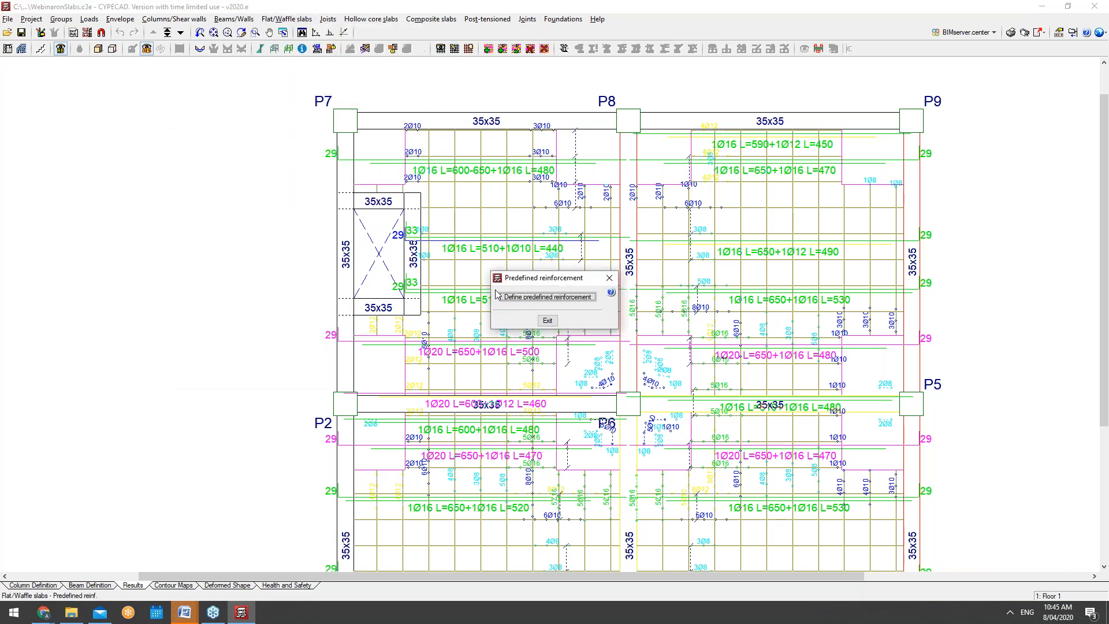
{"action": "left_click", "coordinate": [546, 296]}
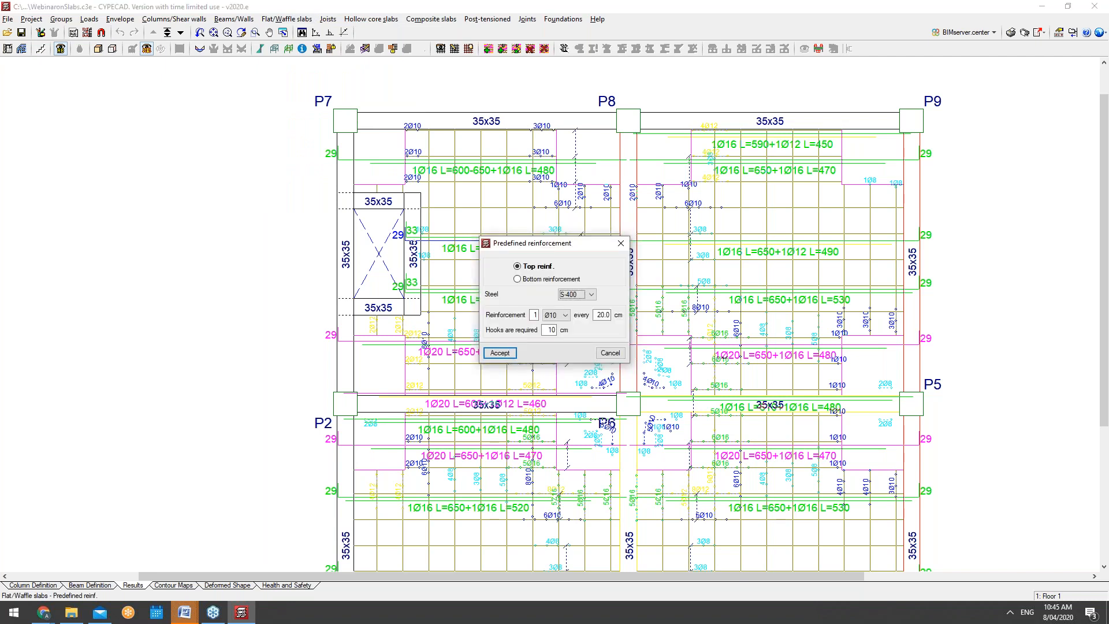
{"action": "left_click", "coordinate": [565, 296]}
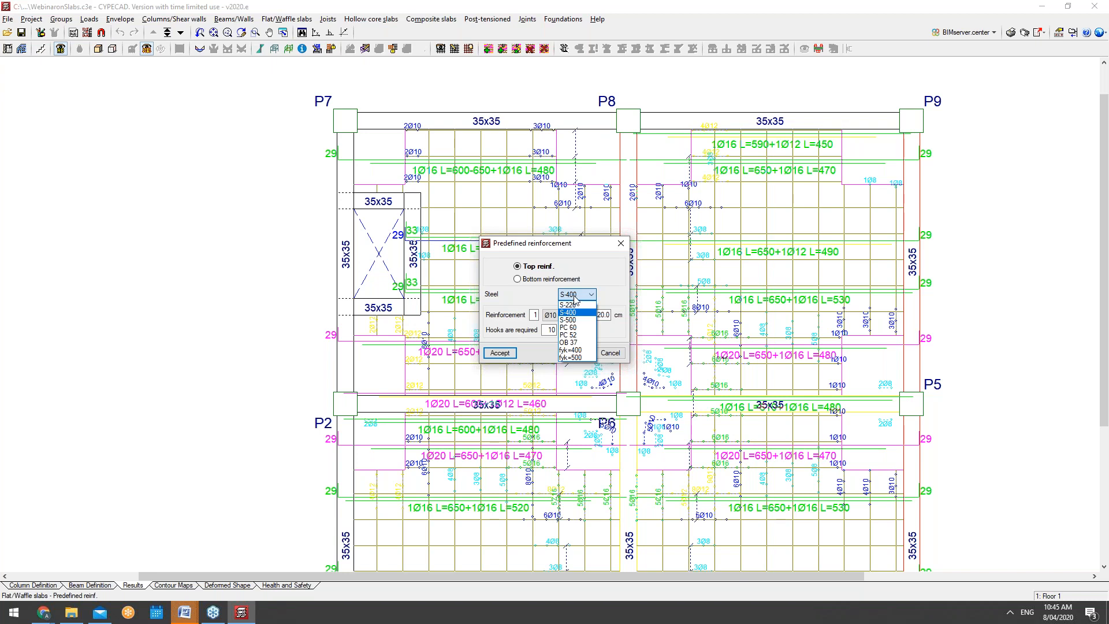
{"action": "left_click", "coordinate": [574, 298]}
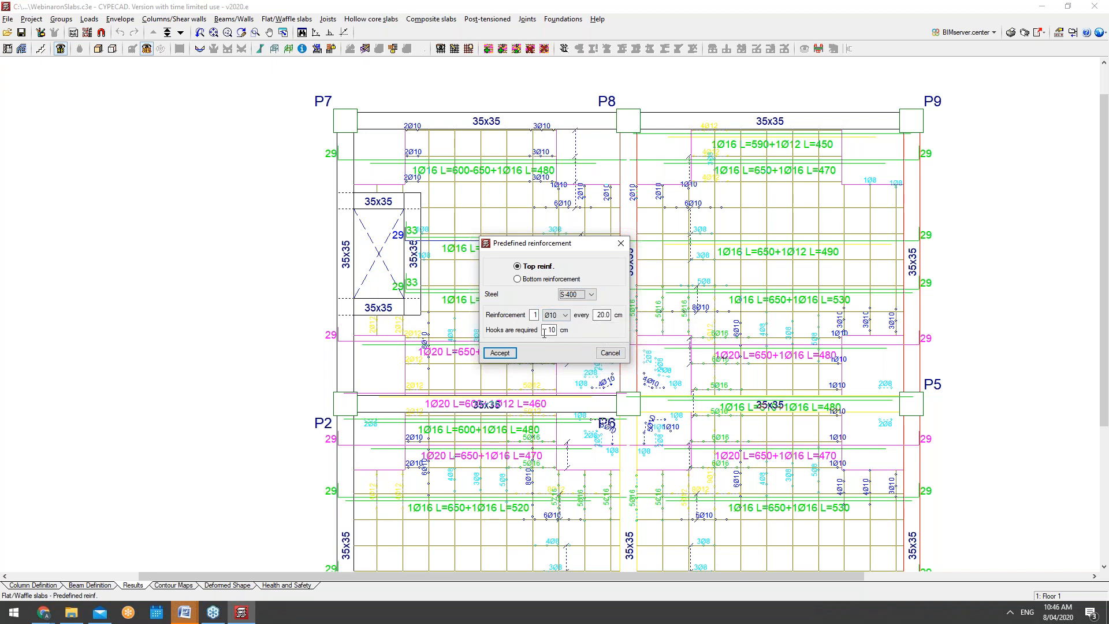
{"action": "left_click", "coordinate": [609, 353]}
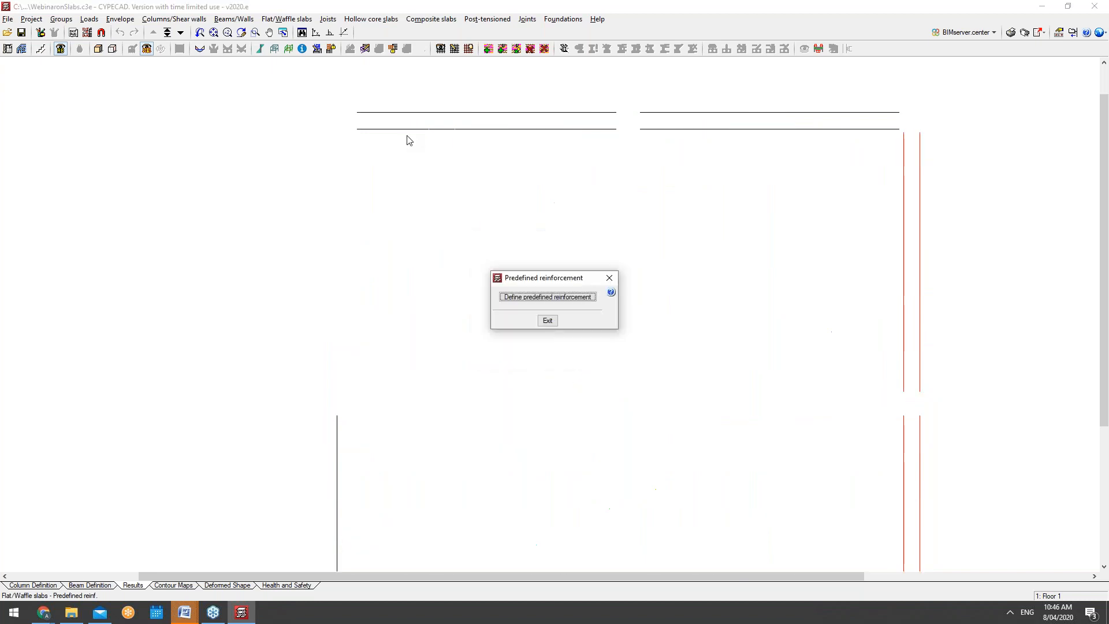
{"action": "left_click", "coordinate": [609, 277]}
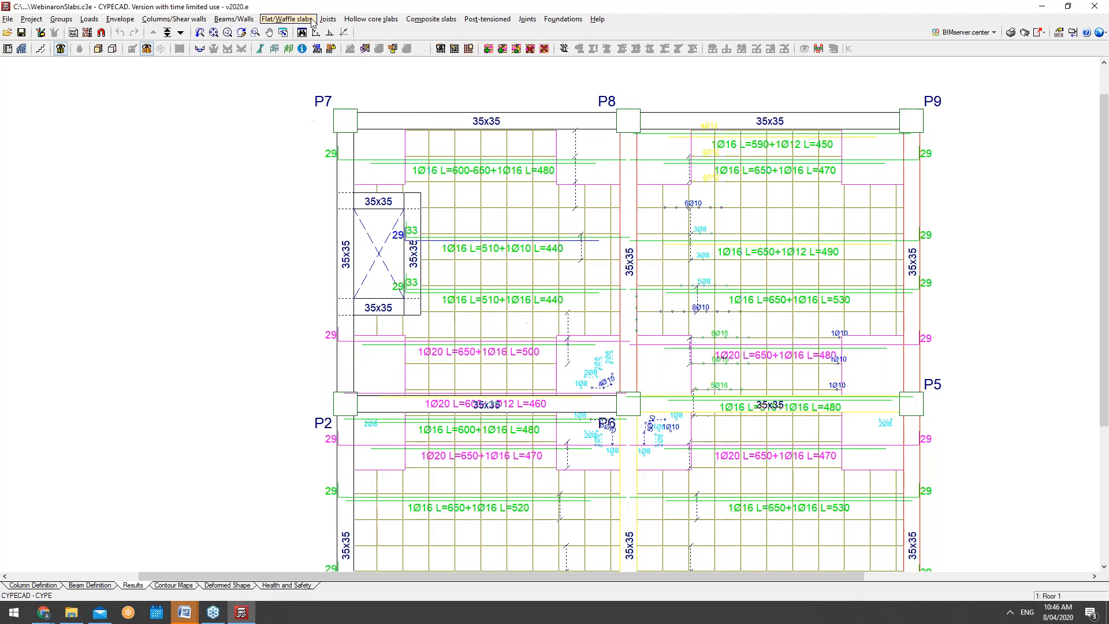
Bring up the punching shear tools with the critical perimeters around the columns, and review the reinforcement view options
{"action": "left_click", "coordinate": [286, 19]}
{"action": "left_click", "coordinate": [314, 122]}
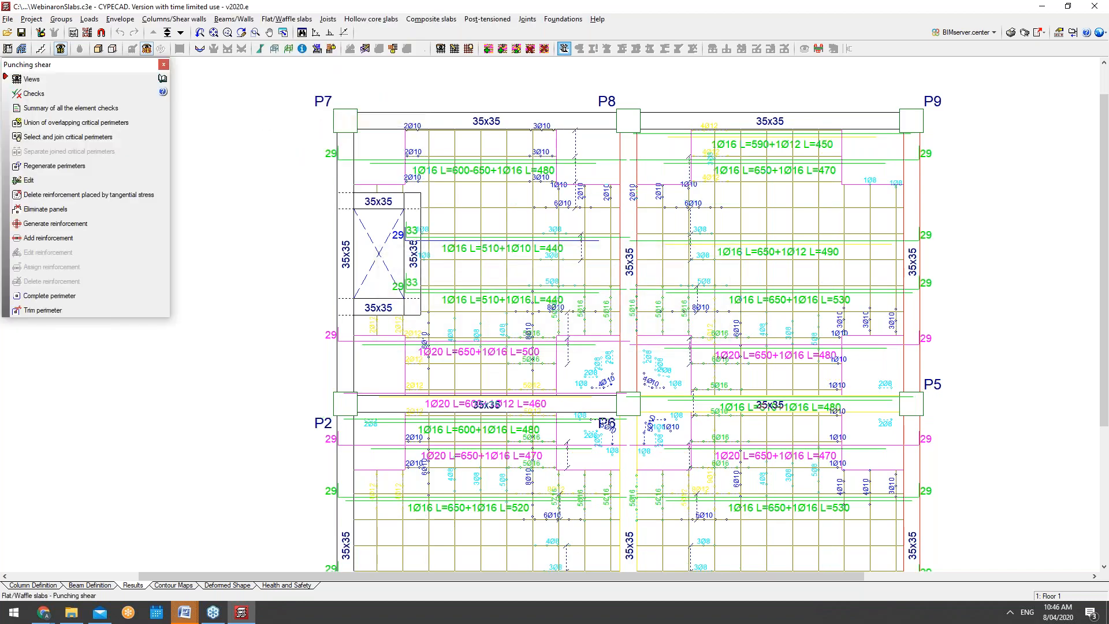
{"action": "scroll", "coordinate": [263, 214], "scroll_direction": "down", "scroll_amount": 1}
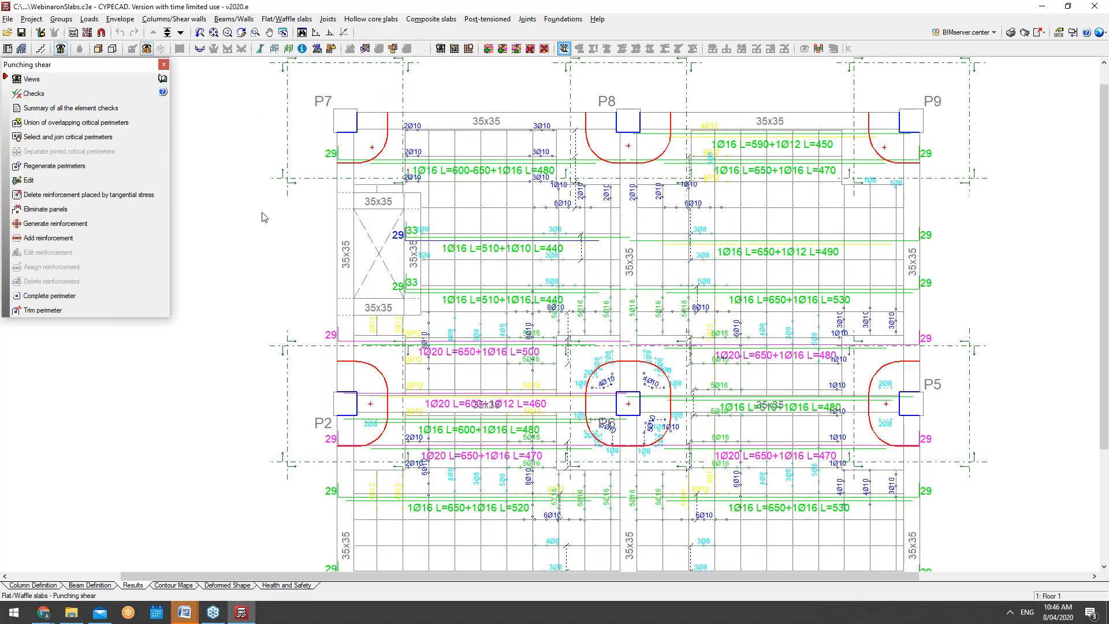
{"action": "scroll", "coordinate": [716, 127], "scroll_direction": "down", "scroll_amount": 1}
{"action": "scroll", "coordinate": [587, 303], "scroll_direction": "down", "scroll_amount": 2}
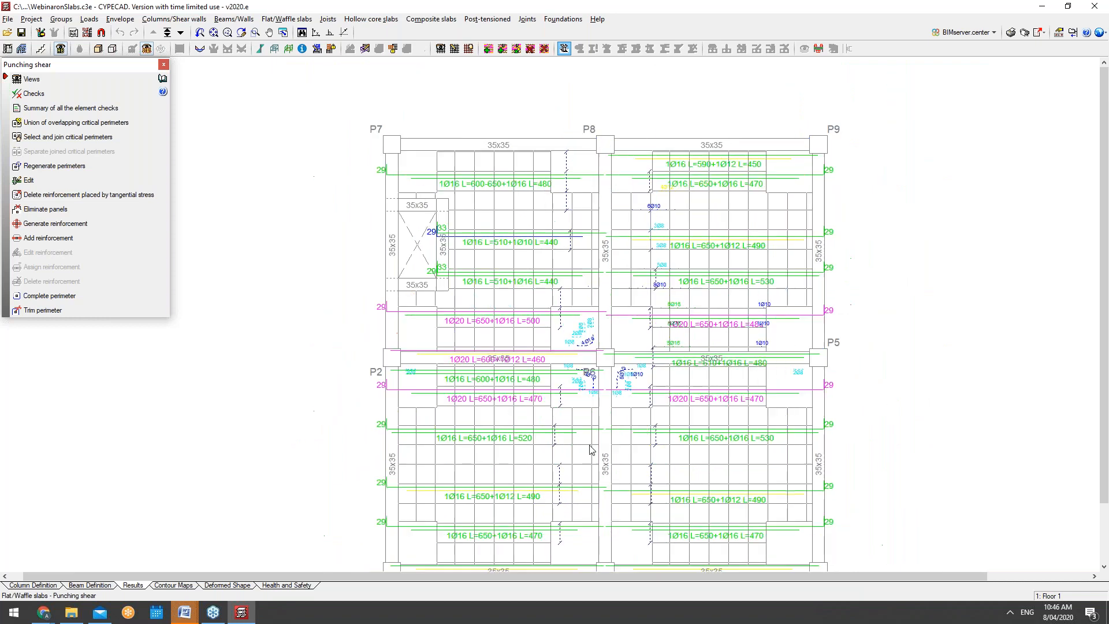
{"action": "scroll", "coordinate": [592, 452], "scroll_direction": "up", "scroll_amount": 1}
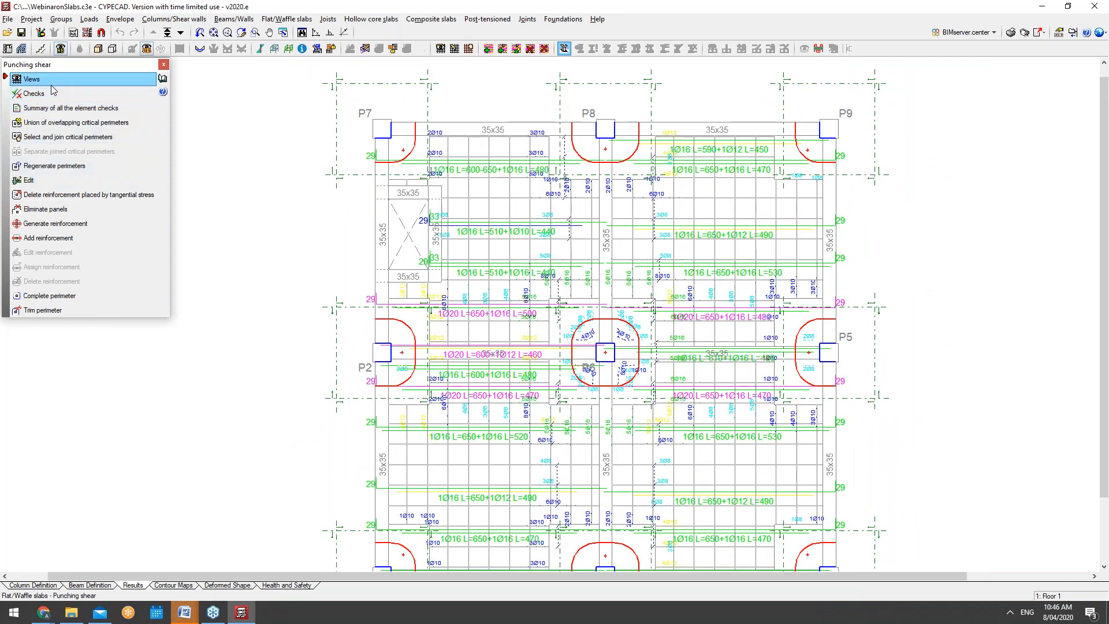
{"action": "left_click", "coordinate": [44, 82]}
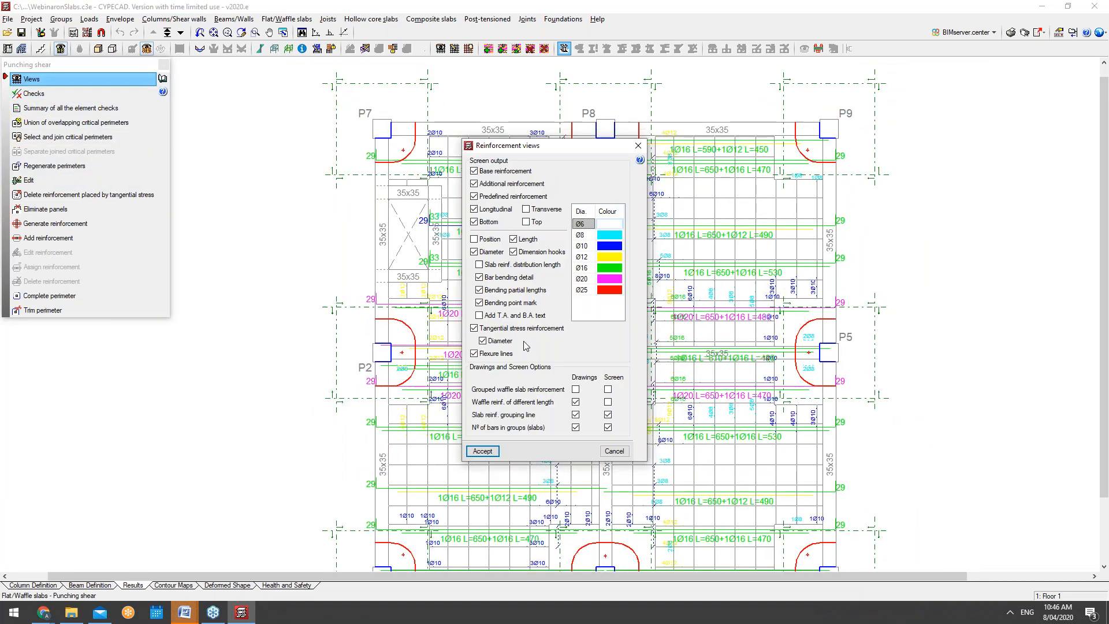
{"action": "left_click", "coordinate": [638, 146]}
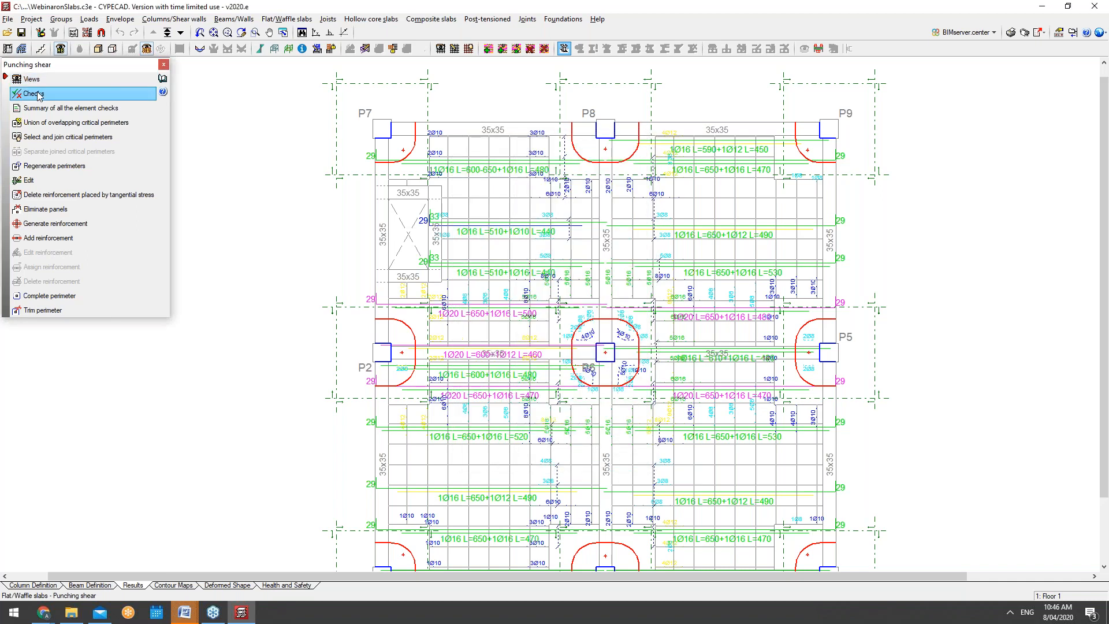
Start the punching shear checks and inspect the check summaries of supports P7, P9, P6 and P2
{"action": "left_click", "coordinate": [39, 95]}
{"action": "mouse_move", "coordinate": [387, 148]}
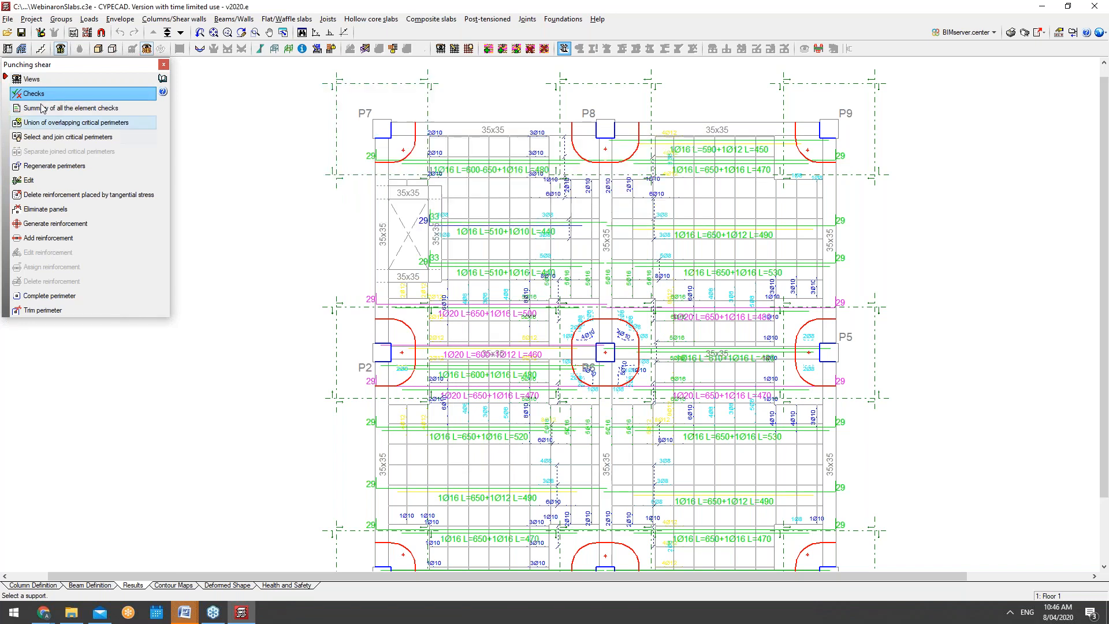
{"action": "mouse_move", "coordinate": [833, 136]}
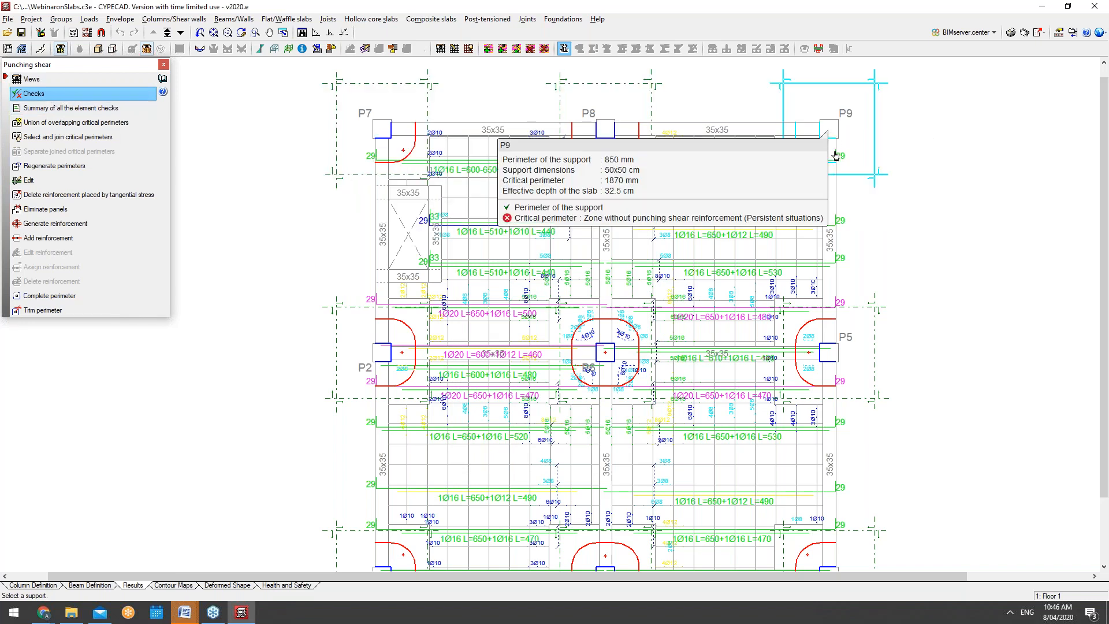
{"action": "mouse_move", "coordinate": [589, 351]}
{"action": "mouse_move", "coordinate": [390, 355]}
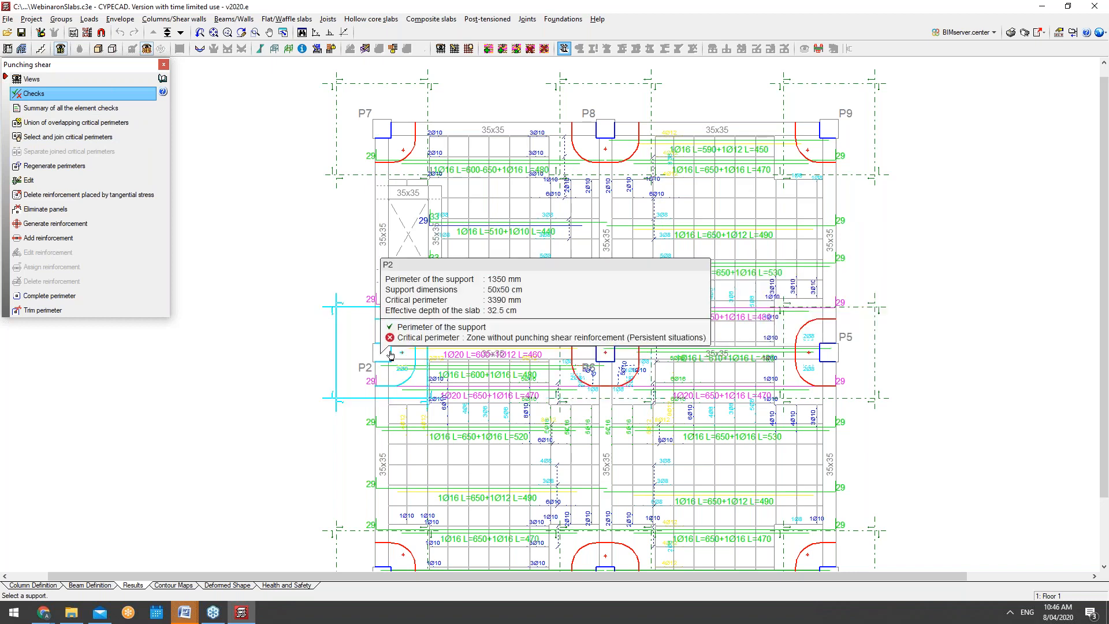
Open the detailed punching shear checks of support P2 in a maximised window and examine the support perimeter calculation
{"action": "left_click", "coordinate": [384, 354]}
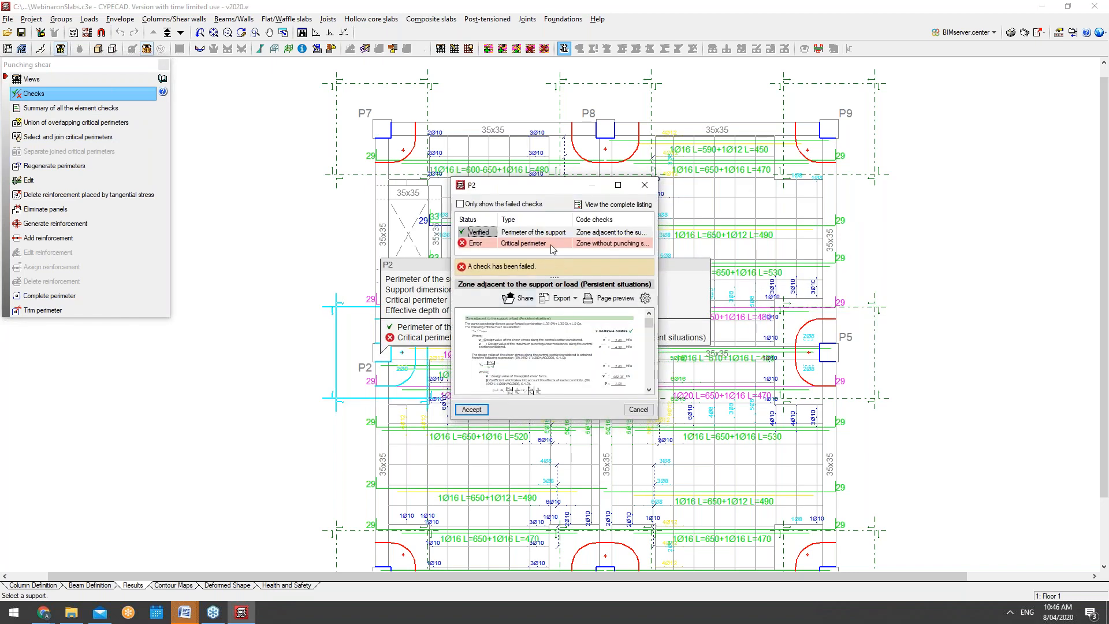
{"action": "double_click", "coordinate": [553, 183]}
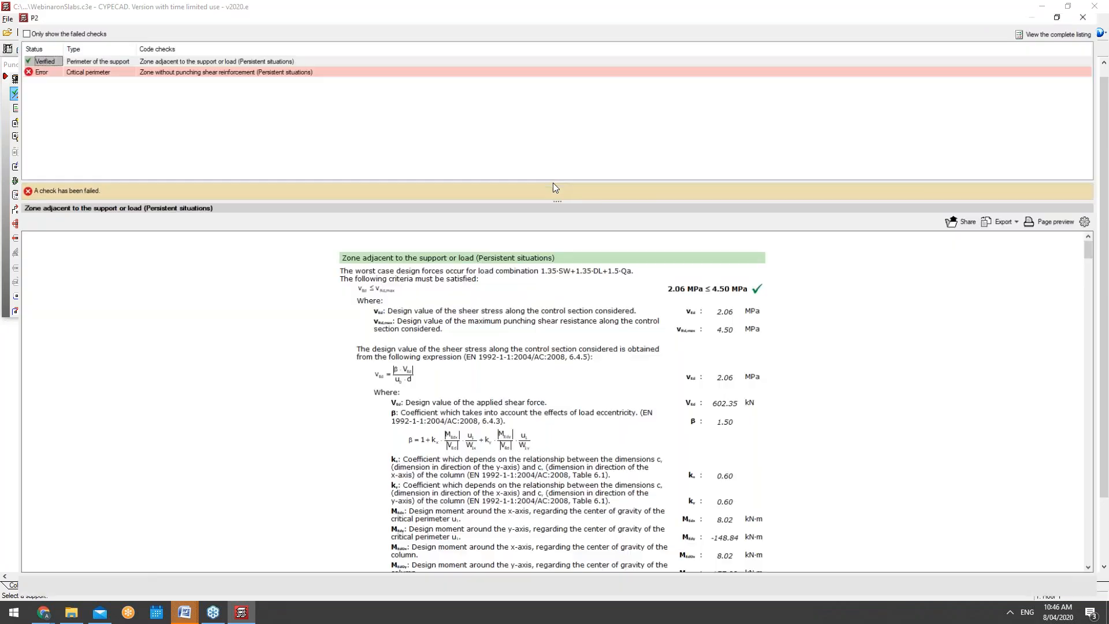
{"action": "left_click", "coordinate": [107, 64]}
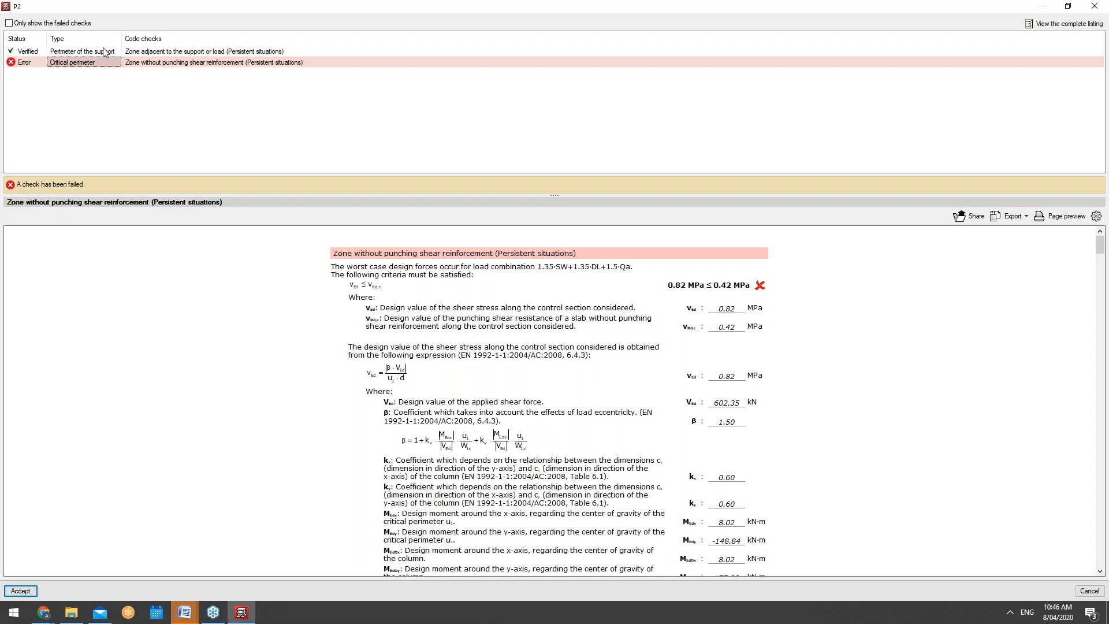
{"action": "left_click", "coordinate": [107, 53]}
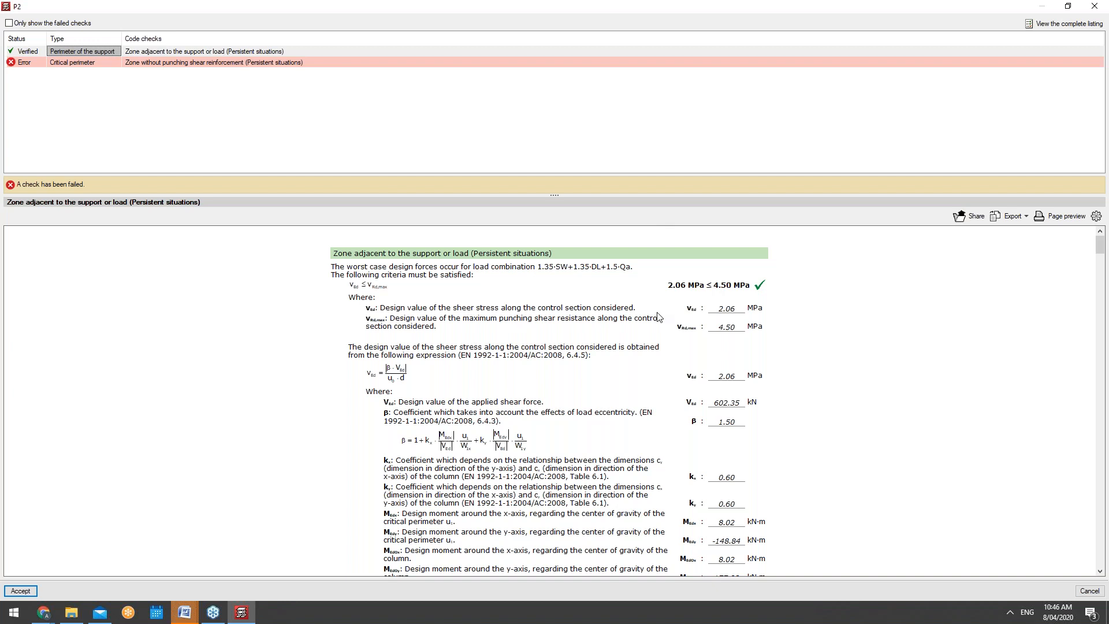
{"action": "scroll", "coordinate": [658, 317], "scroll_direction": "down", "scroll_amount": 3}
{"action": "scroll", "coordinate": [657, 314], "scroll_direction": "down", "scroll_amount": 6}
{"action": "scroll", "coordinate": [656, 312], "scroll_direction": "up", "scroll_amount": 6}
Examine P2's critical perimeter check without punching shear reinforcement, and review the available report export formats
{"action": "left_click", "coordinate": [60, 63]}
{"action": "scroll", "coordinate": [682, 254], "scroll_direction": "down", "scroll_amount": 1}
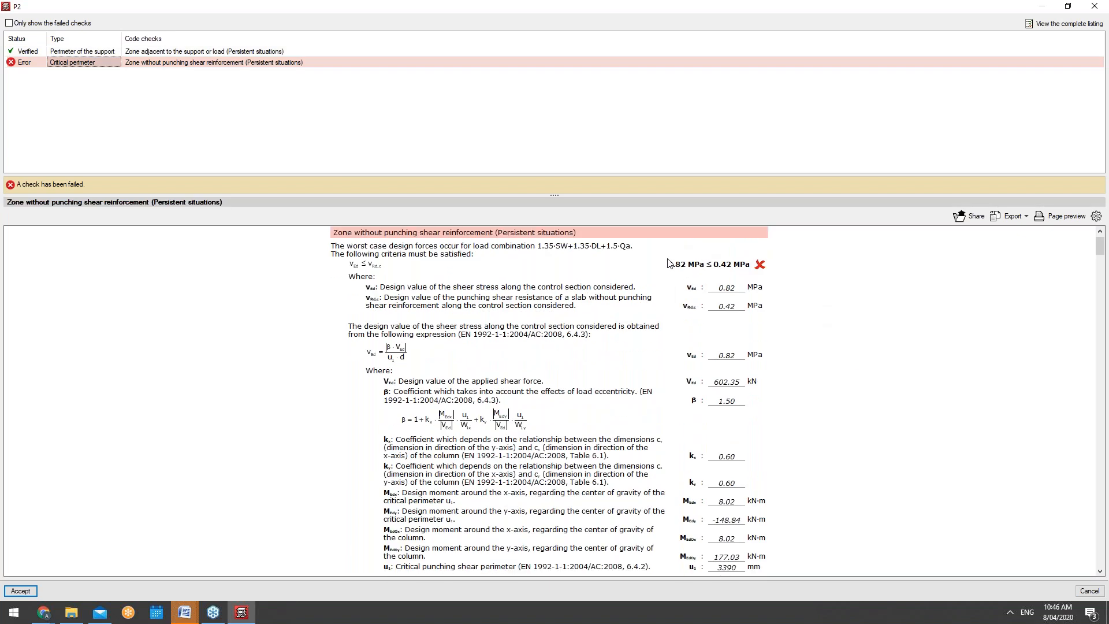
{"action": "scroll", "coordinate": [716, 286], "scroll_direction": "down", "scroll_amount": 5}
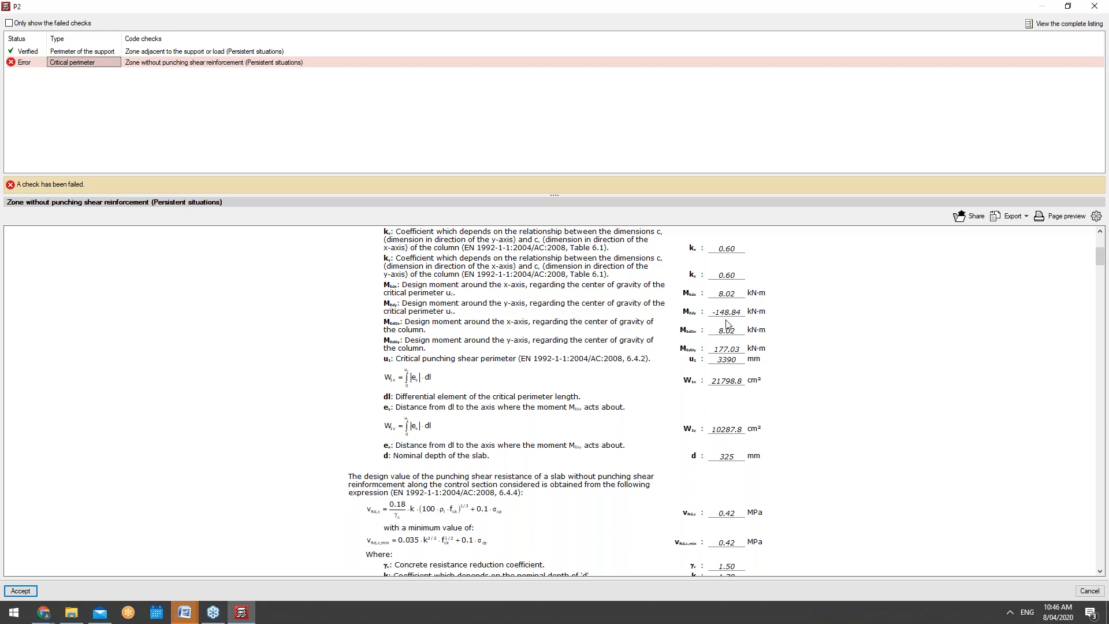
{"action": "scroll", "coordinate": [722, 332], "scroll_direction": "up", "scroll_amount": 6}
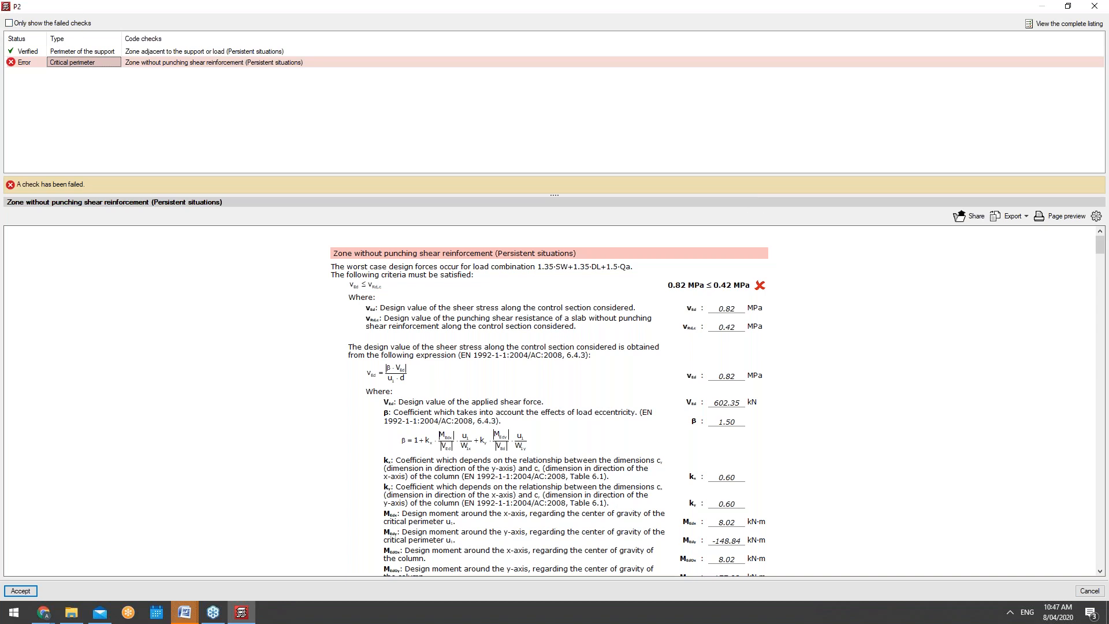
{"action": "left_click", "coordinate": [1024, 214]}
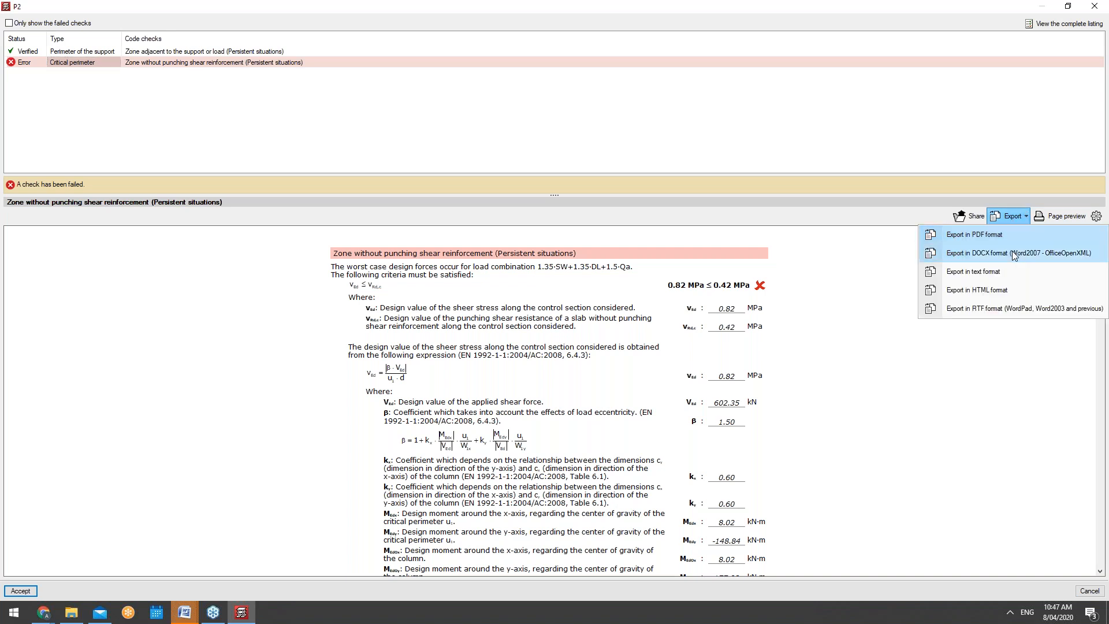
{"action": "left_click", "coordinate": [1010, 217]}
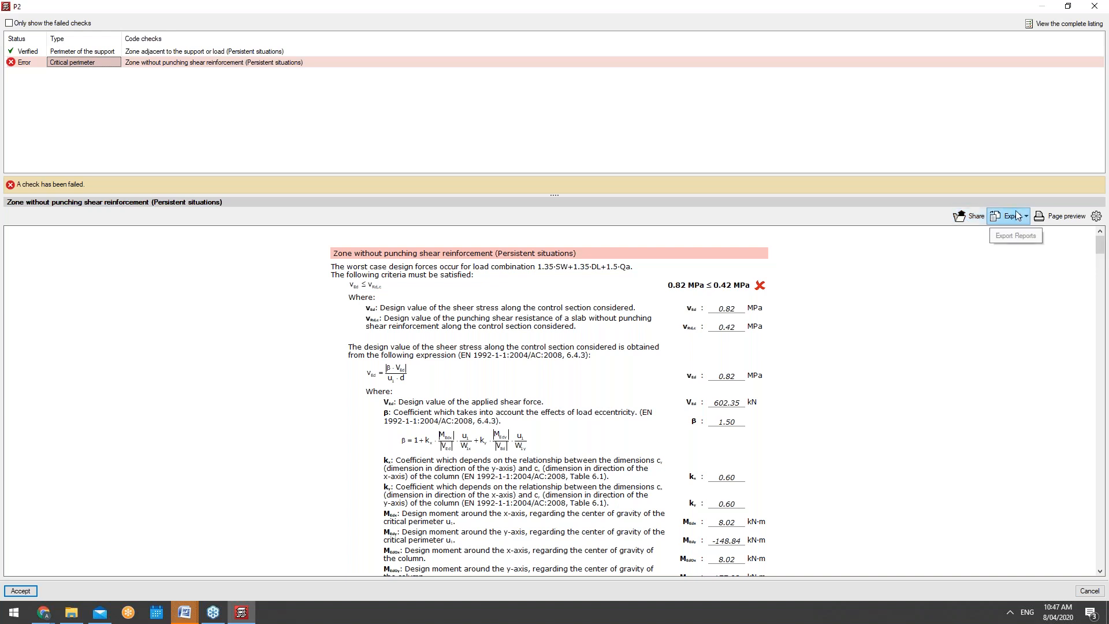
Page through P2's complete punching shear report at whole-page view, and close the report, the checks and the punching shear tools
{"action": "left_click", "coordinate": [1021, 27]}
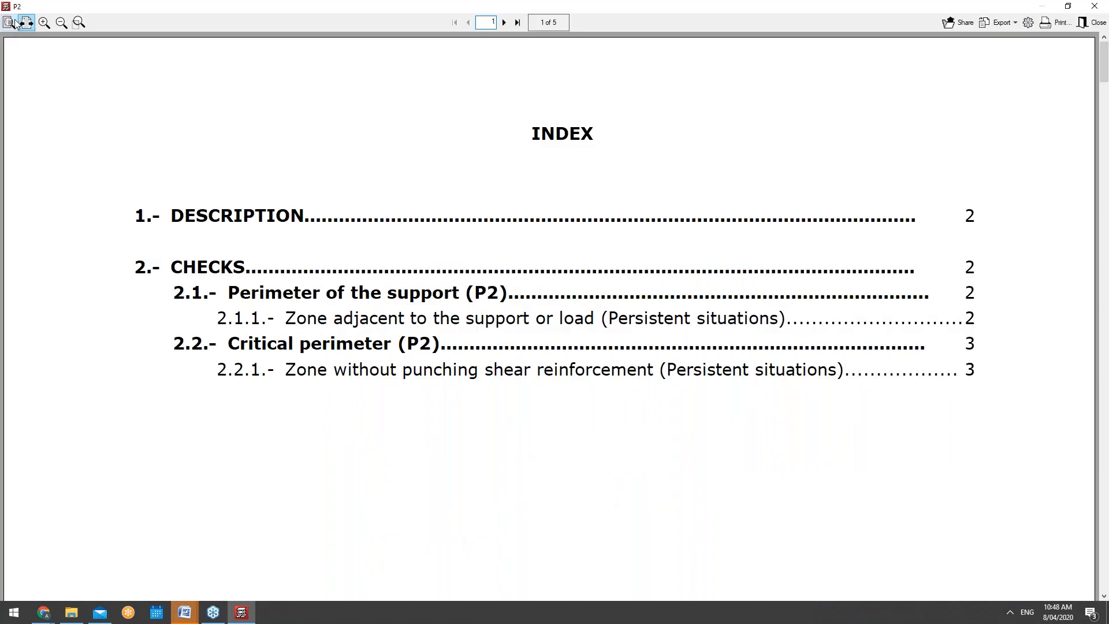
{"action": "left_click", "coordinate": [10, 23]}
{"action": "left_click", "coordinate": [504, 23]}
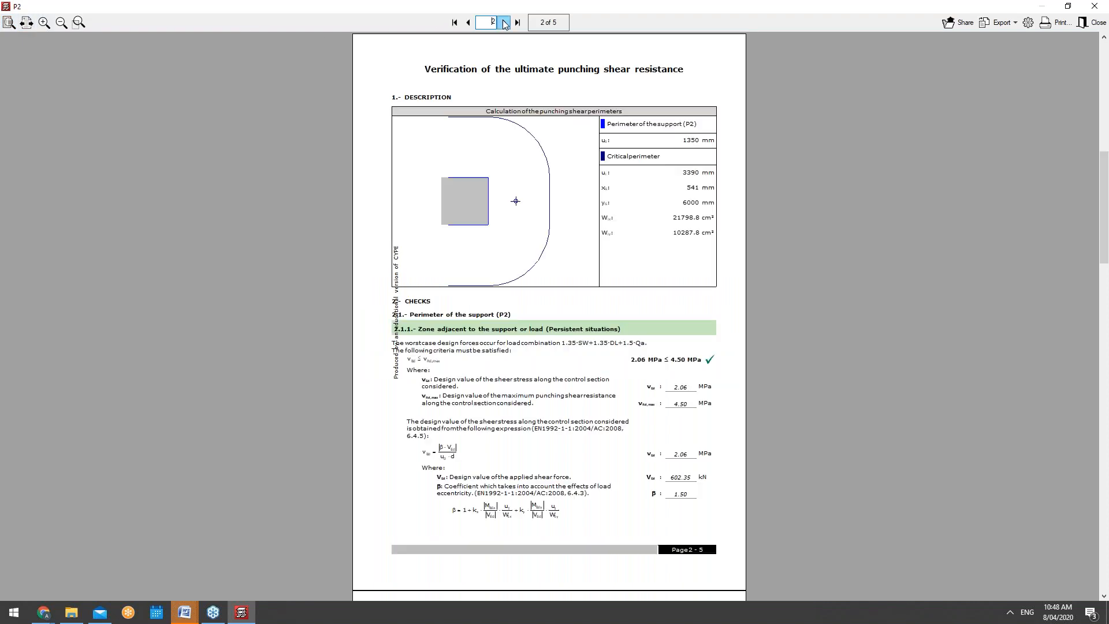
{"action": "left_click", "coordinate": [503, 21]}
{"action": "left_click", "coordinate": [469, 24]}
{"action": "left_click", "coordinate": [506, 24]}
{"action": "left_click", "coordinate": [506, 23]}
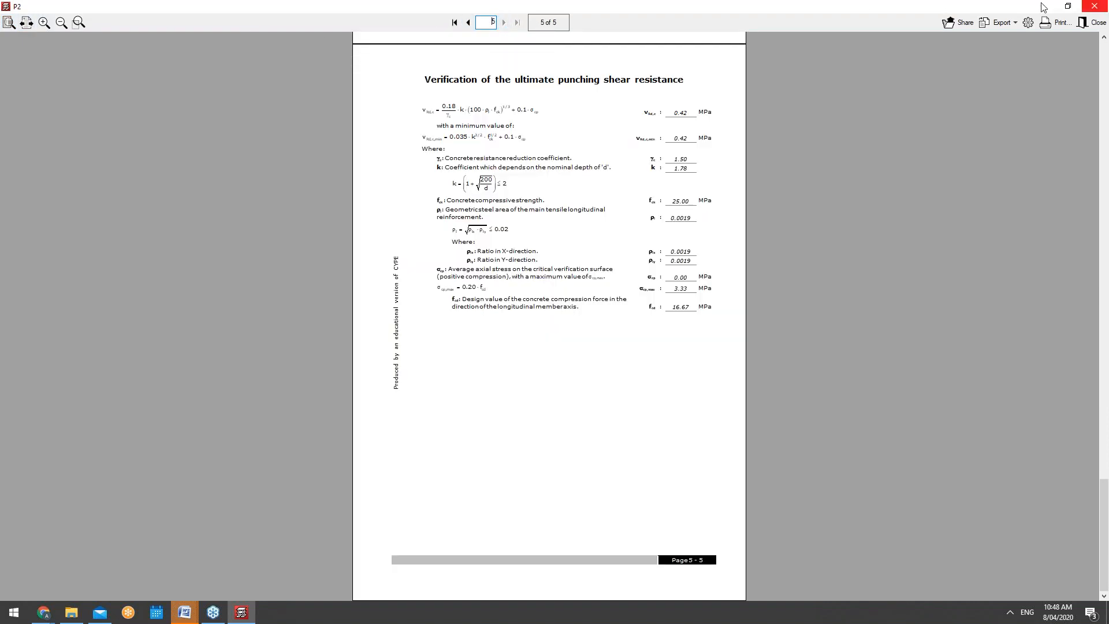
{"action": "left_click", "coordinate": [454, 22]}
{"action": "left_click", "coordinate": [509, 23]}
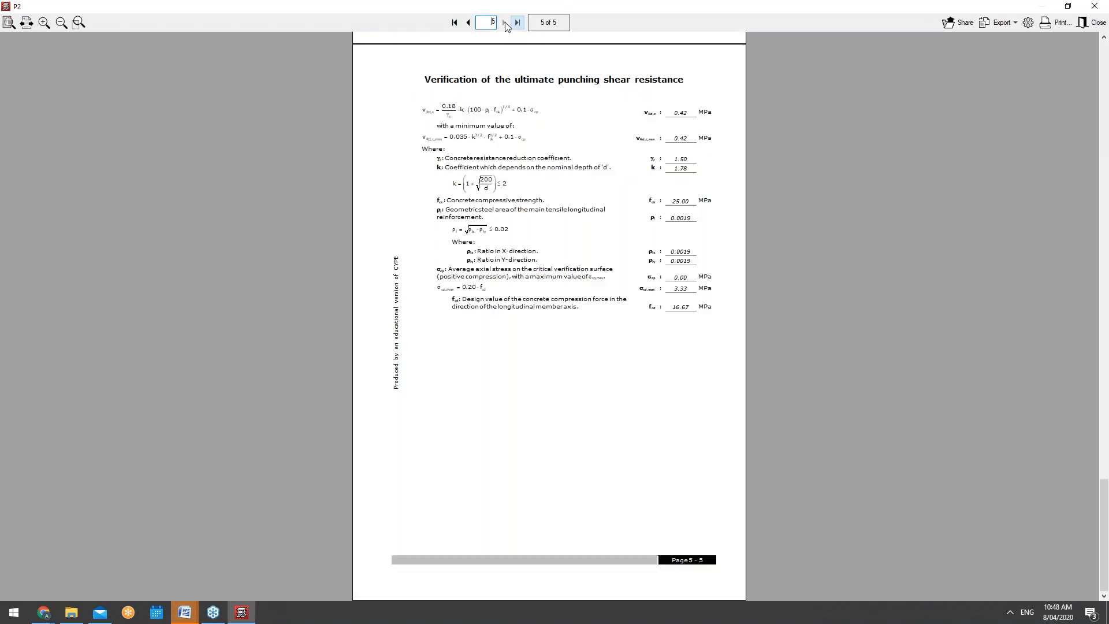
{"action": "left_click", "coordinate": [467, 22]}
{"action": "left_click", "coordinate": [467, 22]}
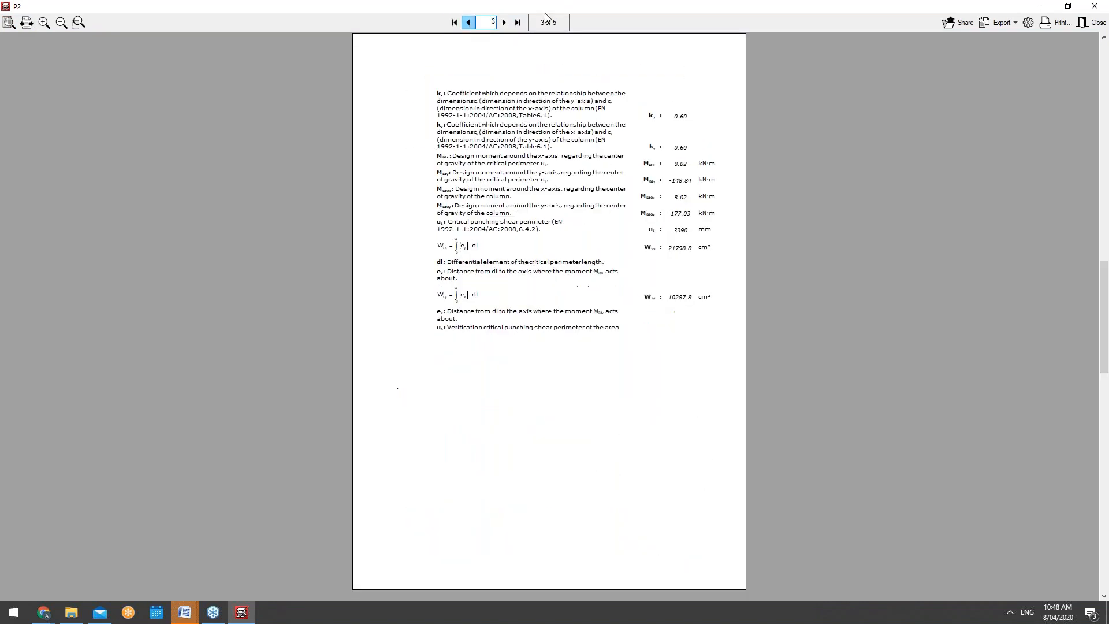
{"action": "left_click", "coordinate": [1092, 6]}
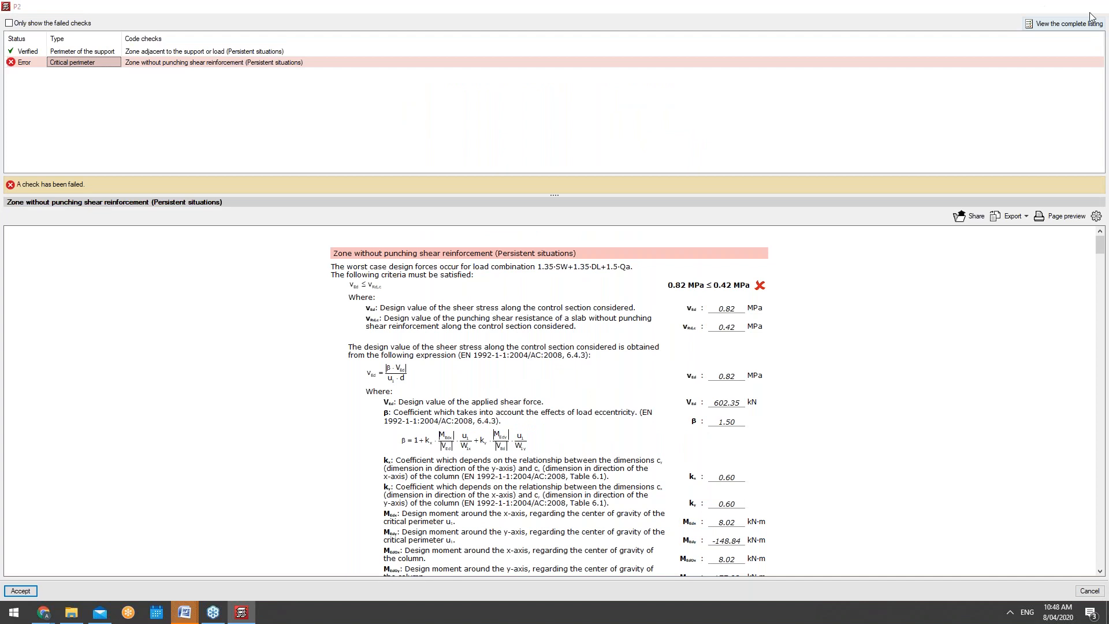
{"action": "left_click", "coordinate": [1092, 7]}
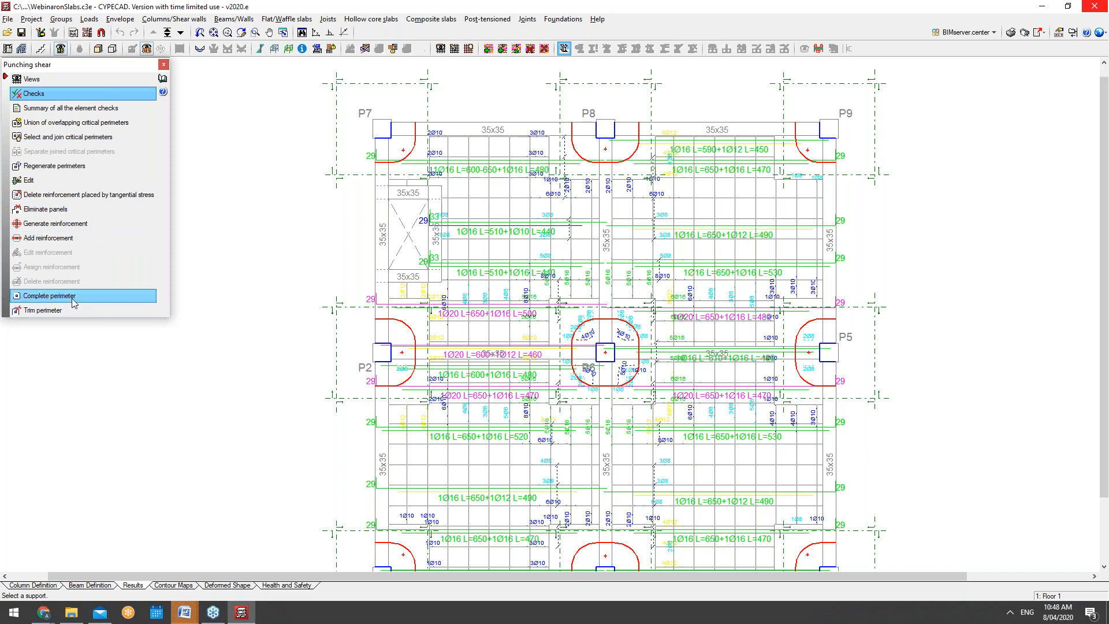
{"action": "left_click", "coordinate": [164, 65]}
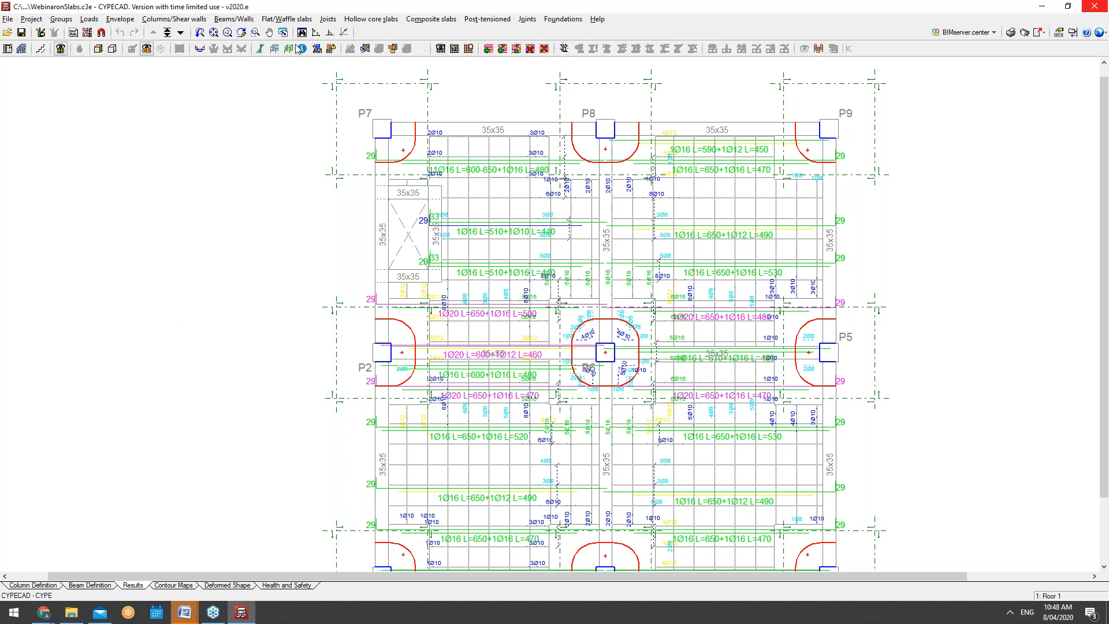
Bring up the panel data for the flat/waffle slabs and pick panel 12 between P1, P2, P6 and P3
{"action": "left_click", "coordinate": [302, 19]}
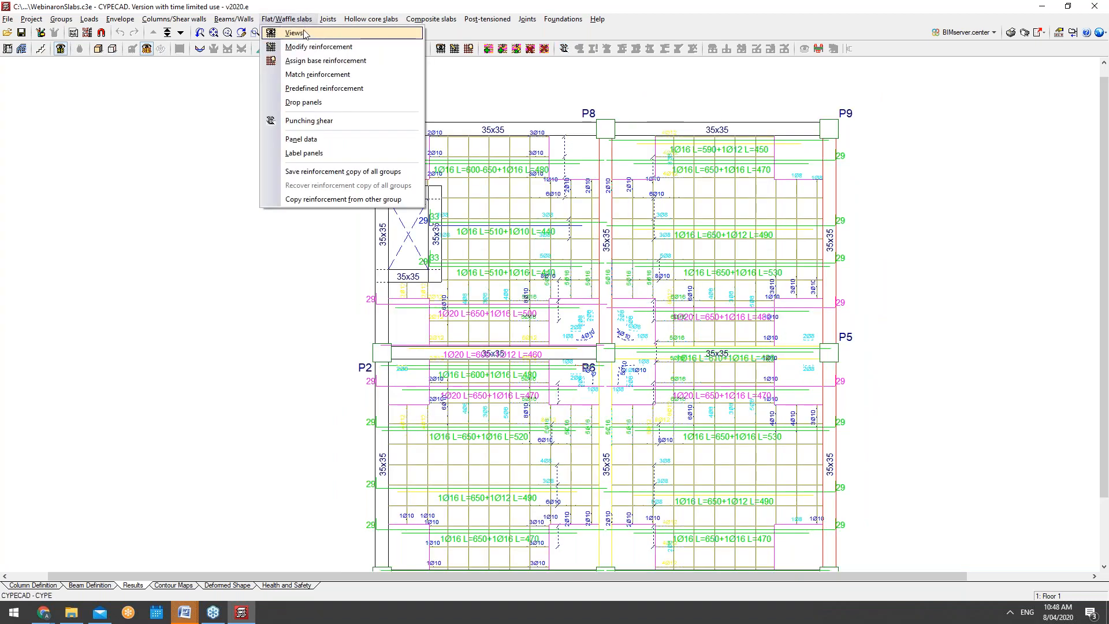
{"action": "left_click", "coordinate": [306, 139]}
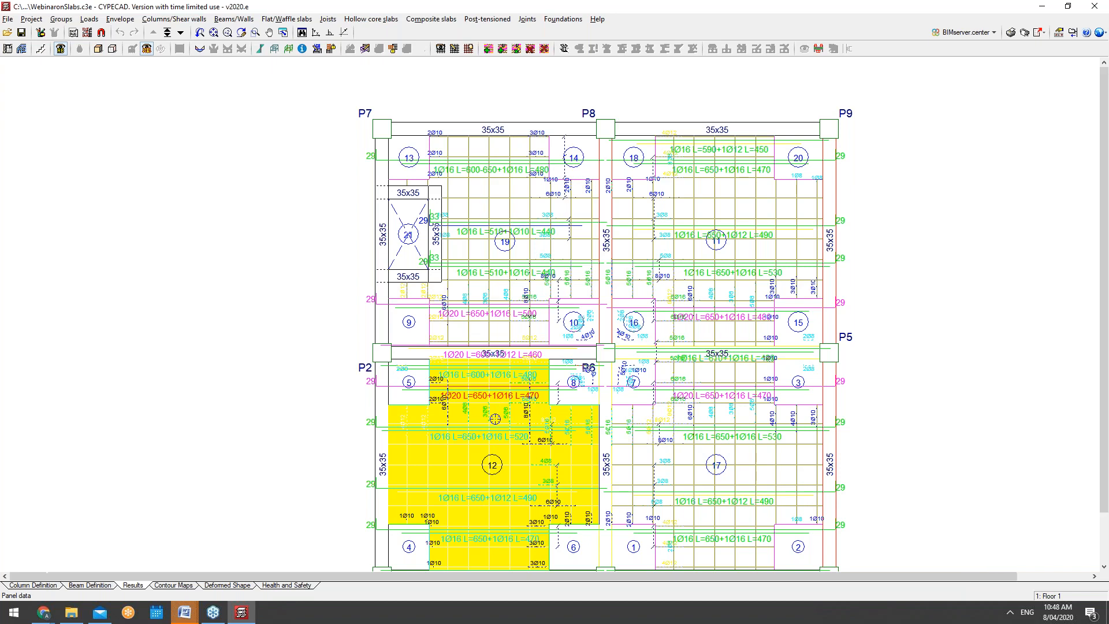
{"action": "scroll", "coordinate": [495, 418], "scroll_direction": "down", "scroll_amount": 1}
{"action": "left_click", "coordinate": [495, 418]}
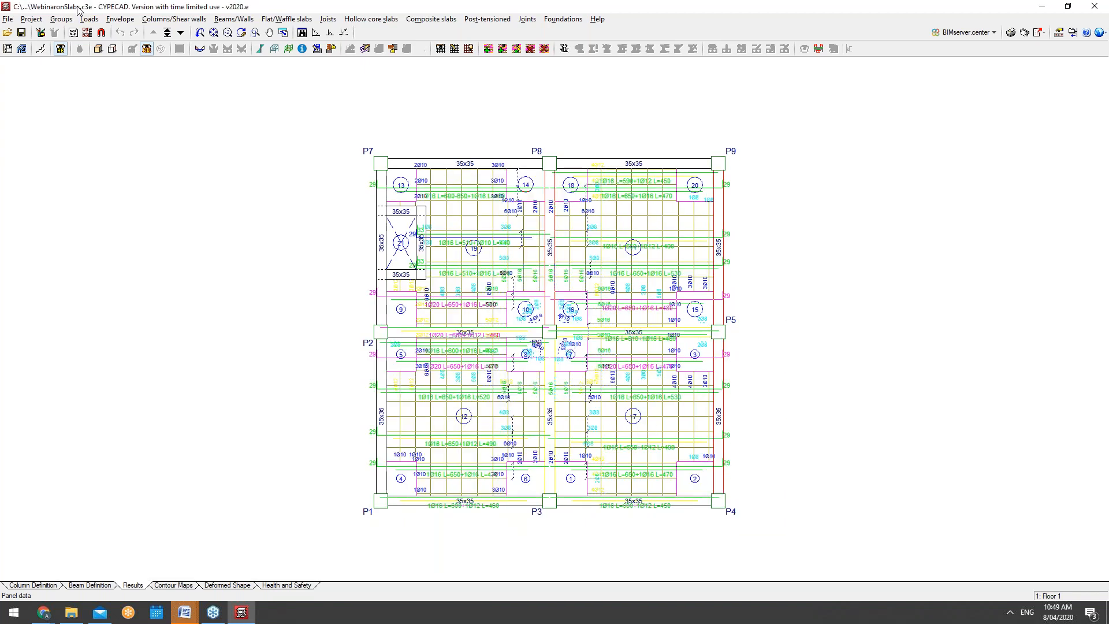
Review the load options and the load definition settings in Beam Definition without adding a load, and return to the results
{"action": "left_click", "coordinate": [89, 19]}
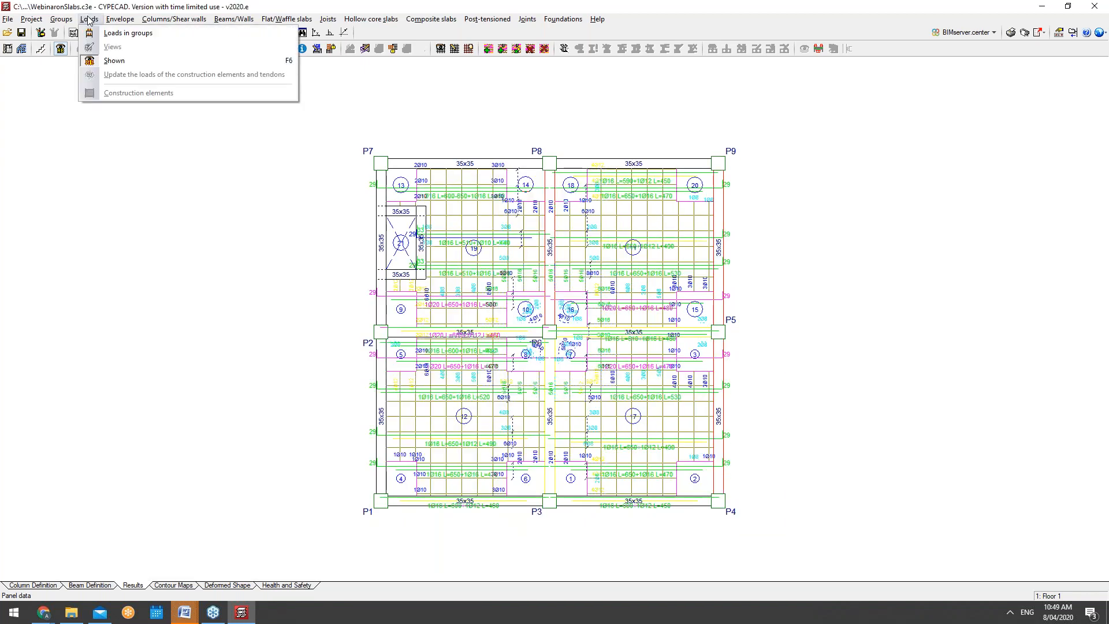
{"action": "left_click", "coordinate": [88, 15]}
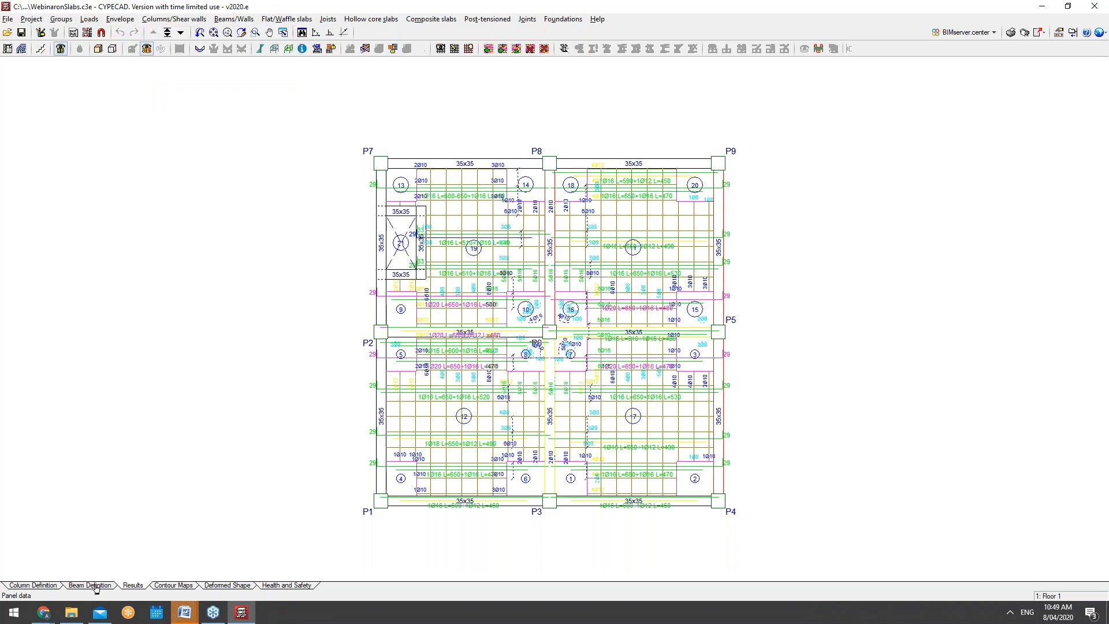
{"action": "left_click", "coordinate": [93, 585]}
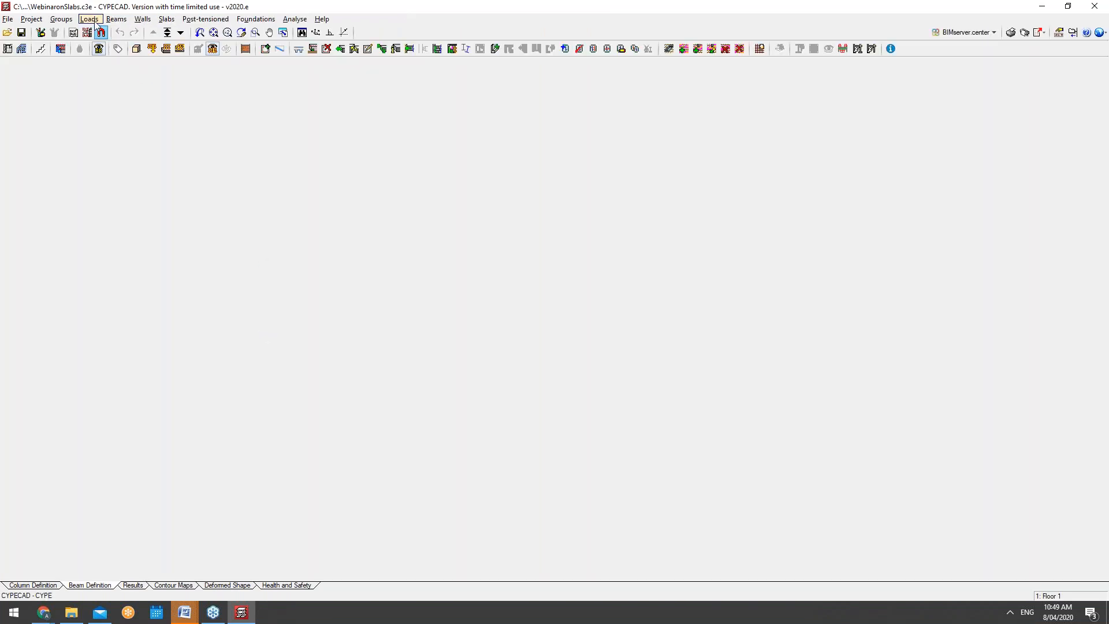
{"action": "left_click", "coordinate": [90, 19]}
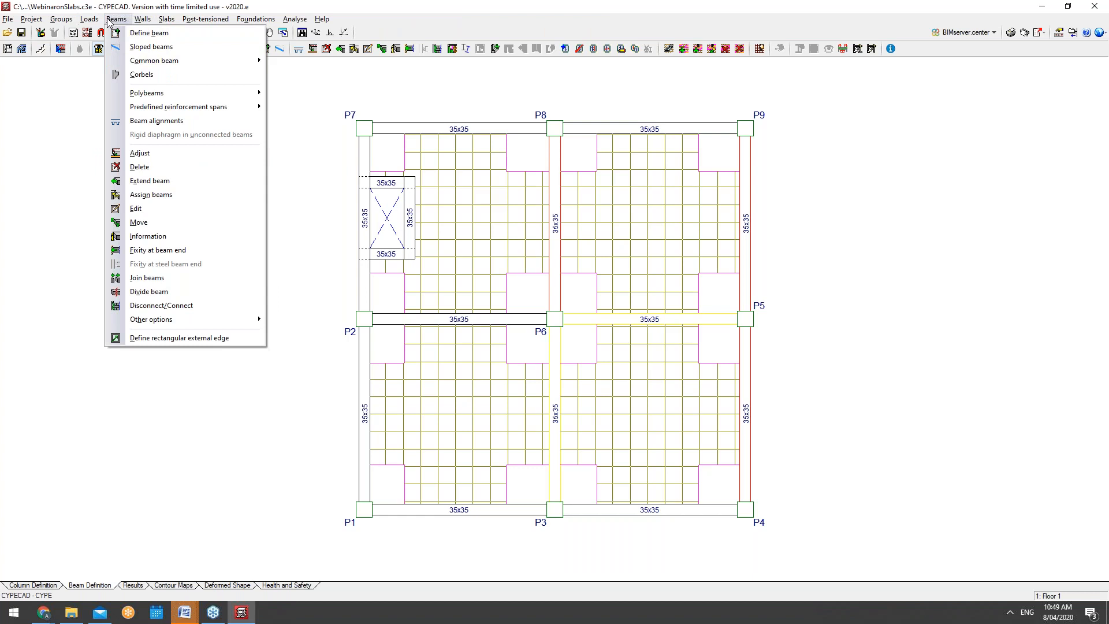
{"action": "mouse_move", "coordinate": [90, 19]}
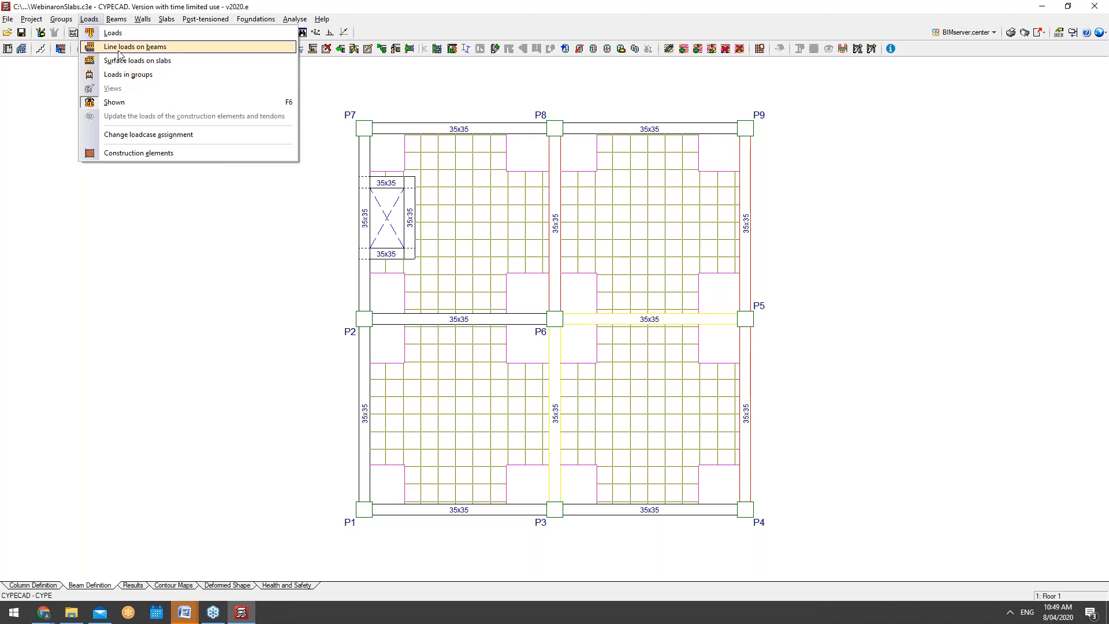
{"action": "left_click", "coordinate": [113, 33]}
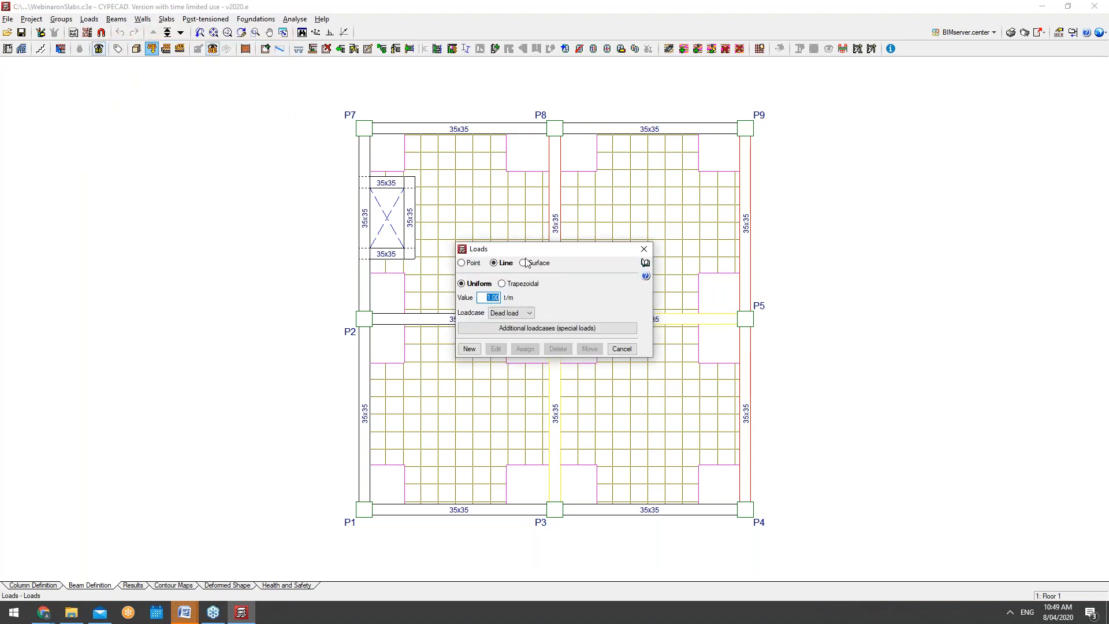
{"action": "left_click", "coordinate": [644, 248]}
{"action": "left_click", "coordinate": [133, 585]}
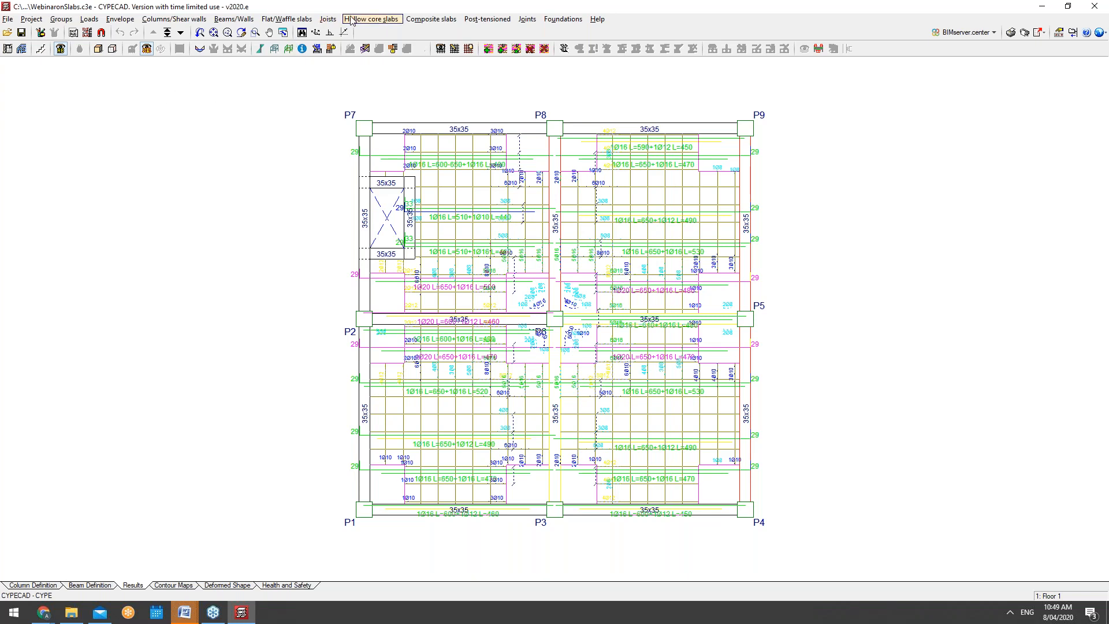
{"action": "left_click", "coordinate": [303, 19]}
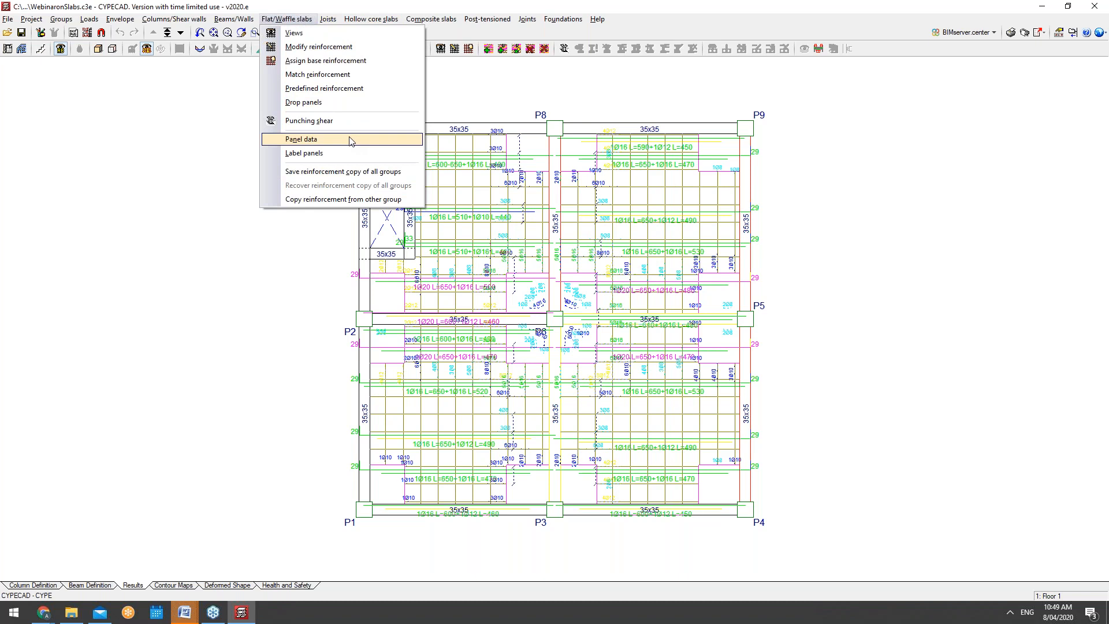
{"action": "left_click", "coordinate": [245, 176]}
{"action": "scroll", "coordinate": [545, 325], "scroll_direction": "up", "scroll_amount": 3}
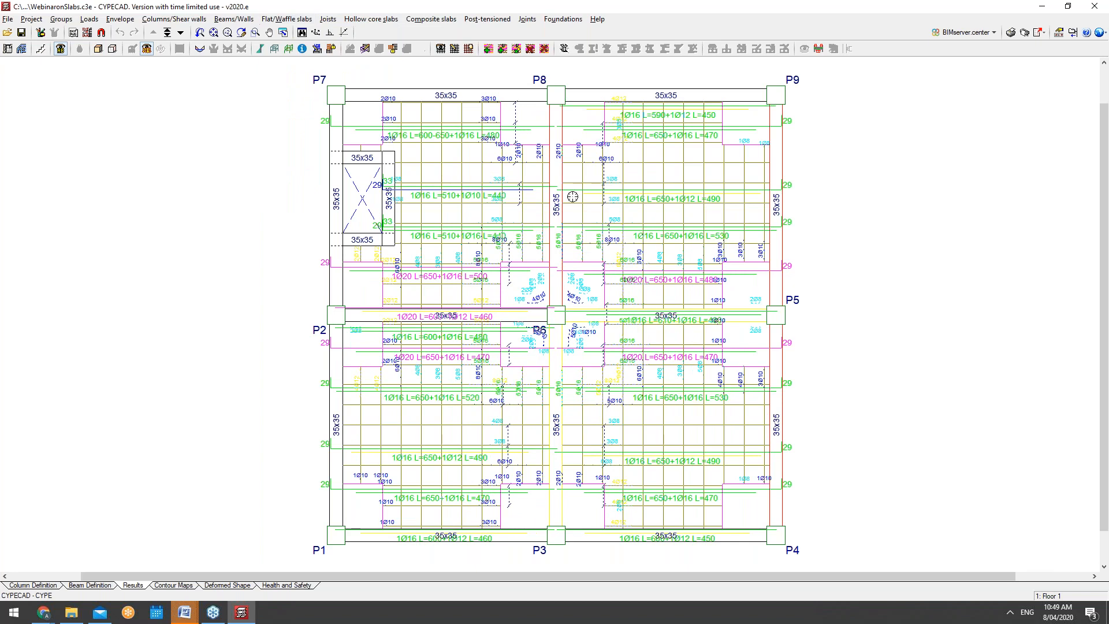
Open the beam frame through P3, P6 and P8 for editing, and inspect its moment diagram and reinforcement without changing it
{"action": "left_click", "coordinate": [227, 16]}
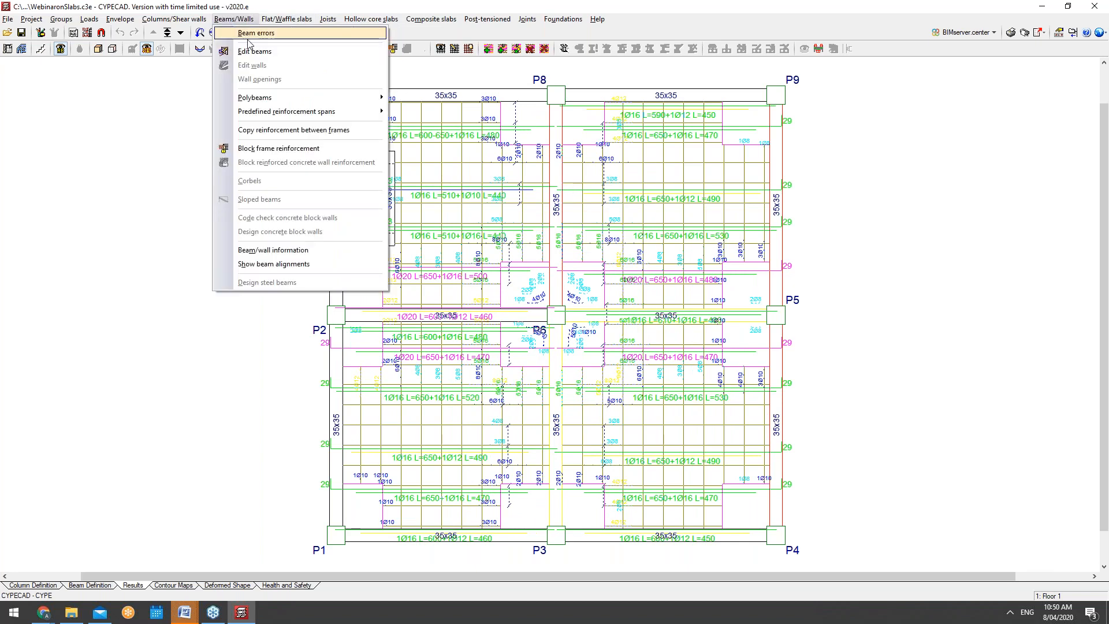
{"action": "left_click", "coordinate": [251, 47]}
{"action": "left_click", "coordinate": [556, 193]}
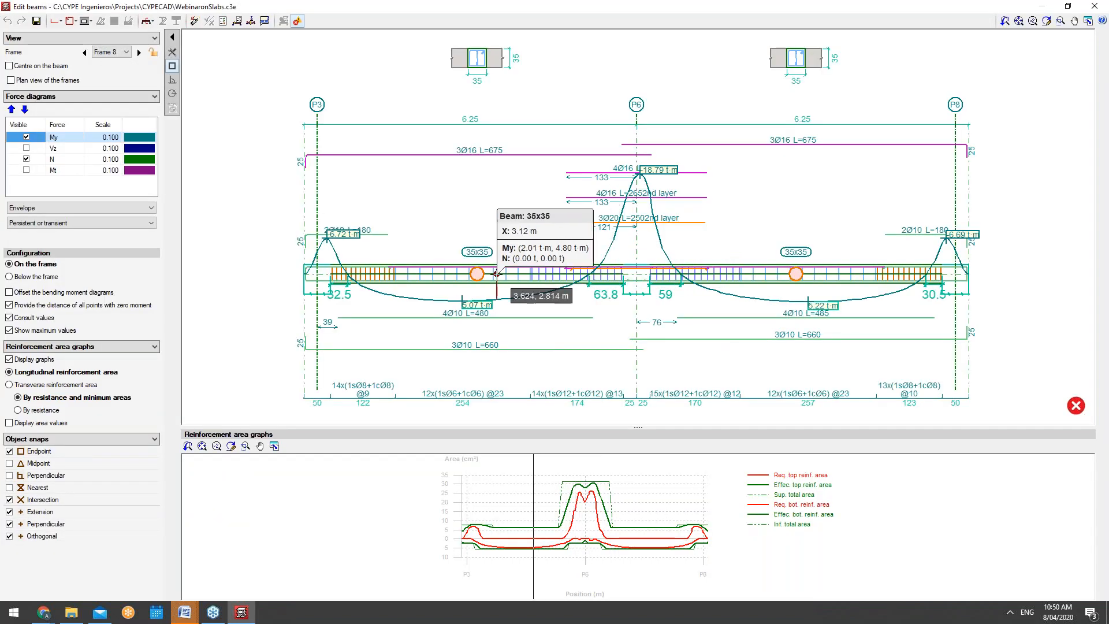
{"action": "mouse_move", "coordinate": [479, 274]}
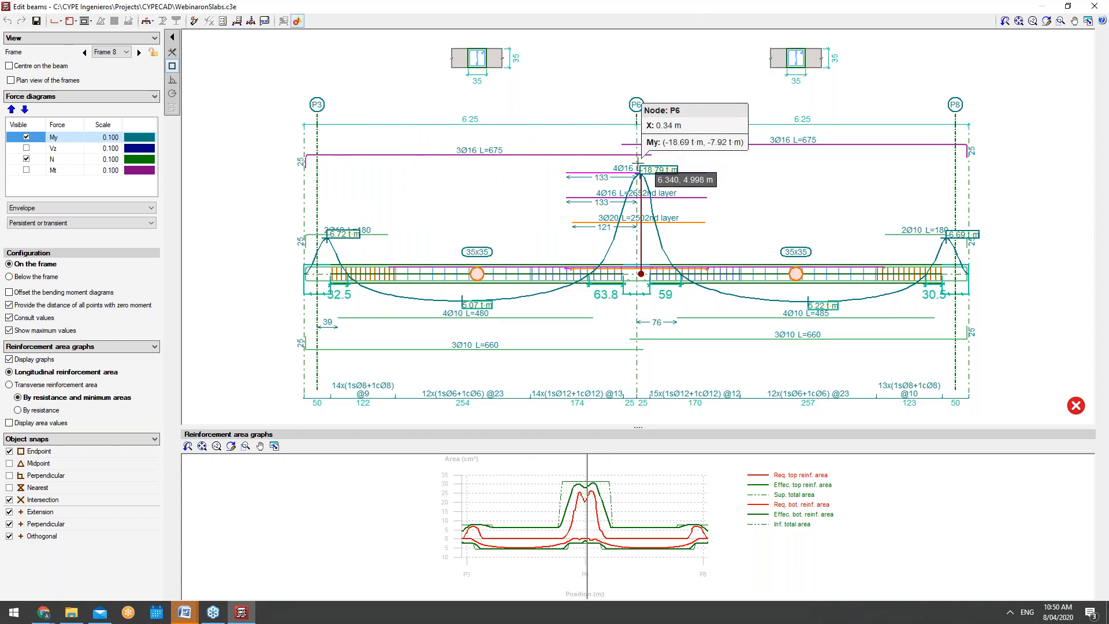
{"action": "left_click", "coordinate": [1089, 6]}
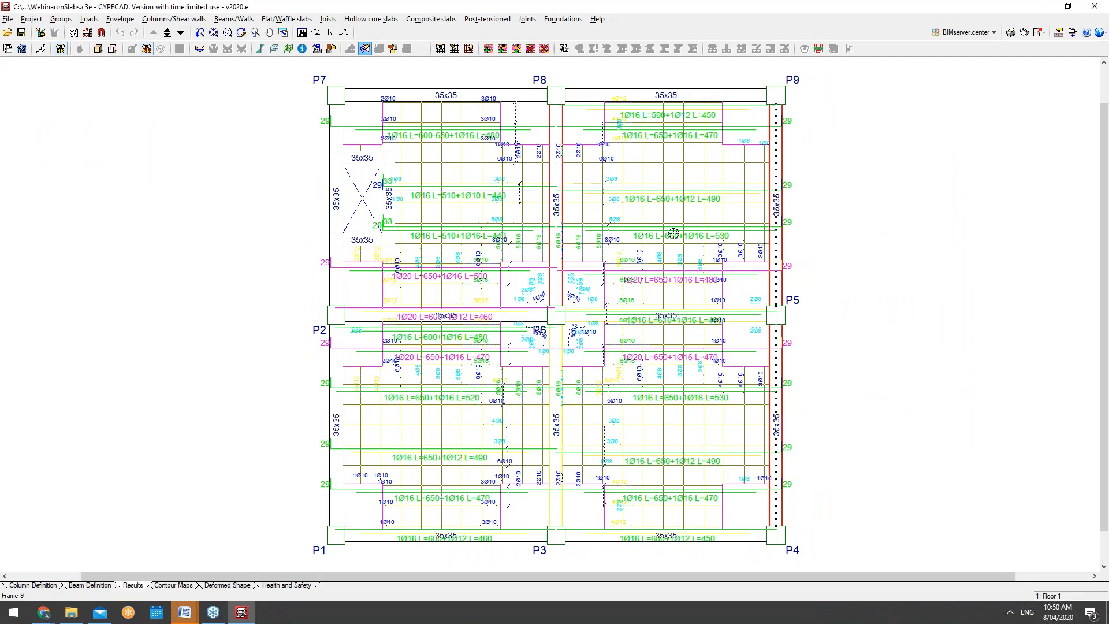
Display the Floor 1 contour map of forces for Moment X in place of displacements
{"action": "left_click", "coordinate": [186, 585]}
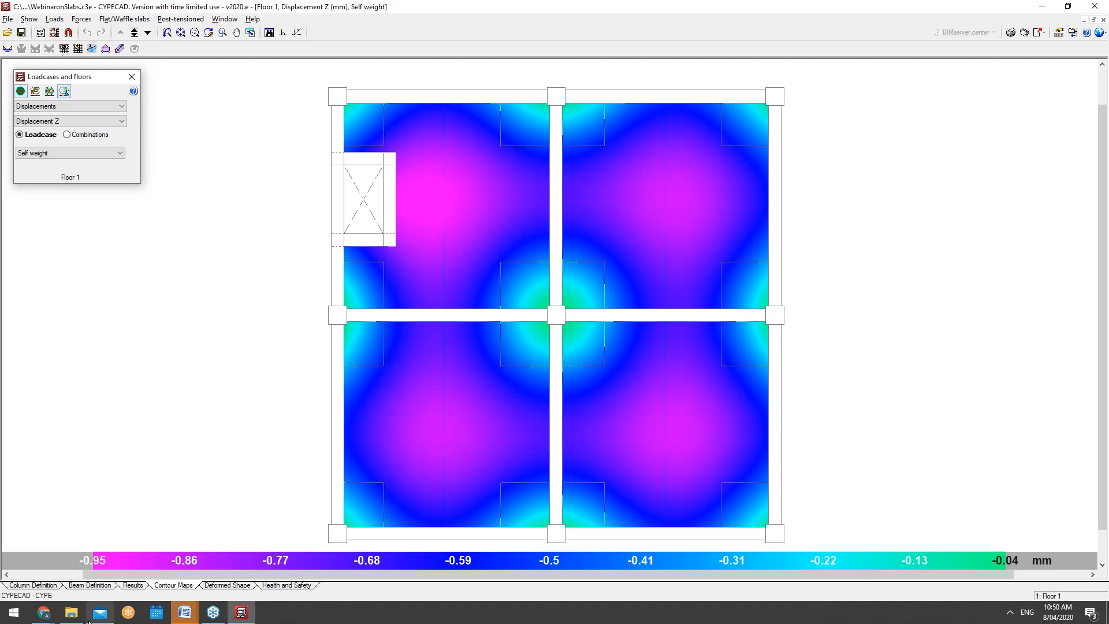
{"action": "left_click", "coordinate": [82, 109]}
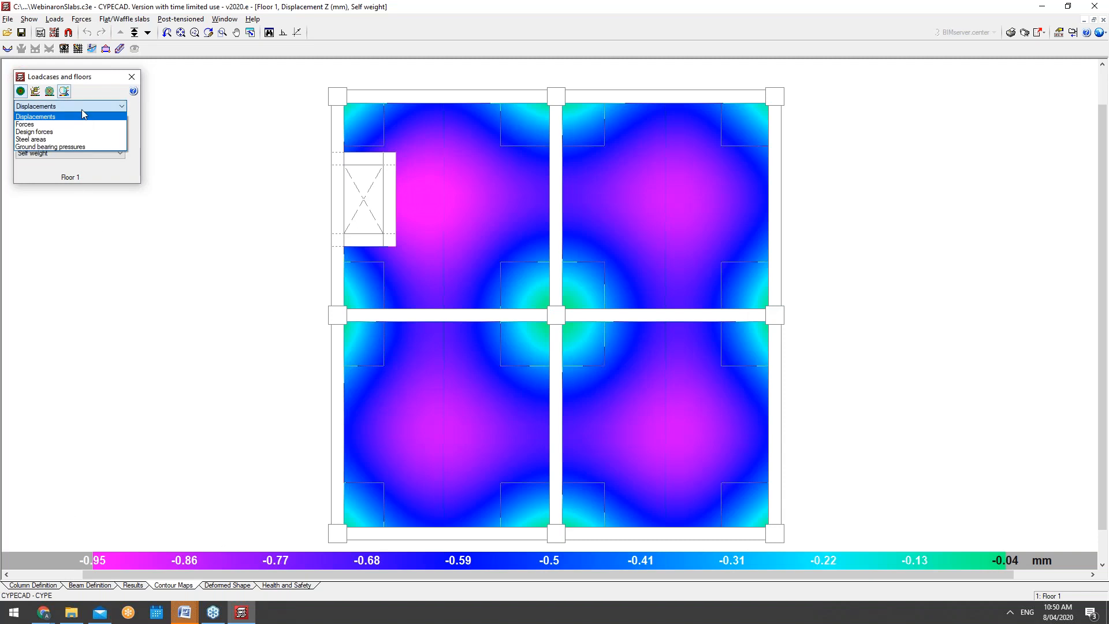
{"action": "left_click", "coordinate": [59, 124]}
{"action": "left_click", "coordinate": [57, 121]}
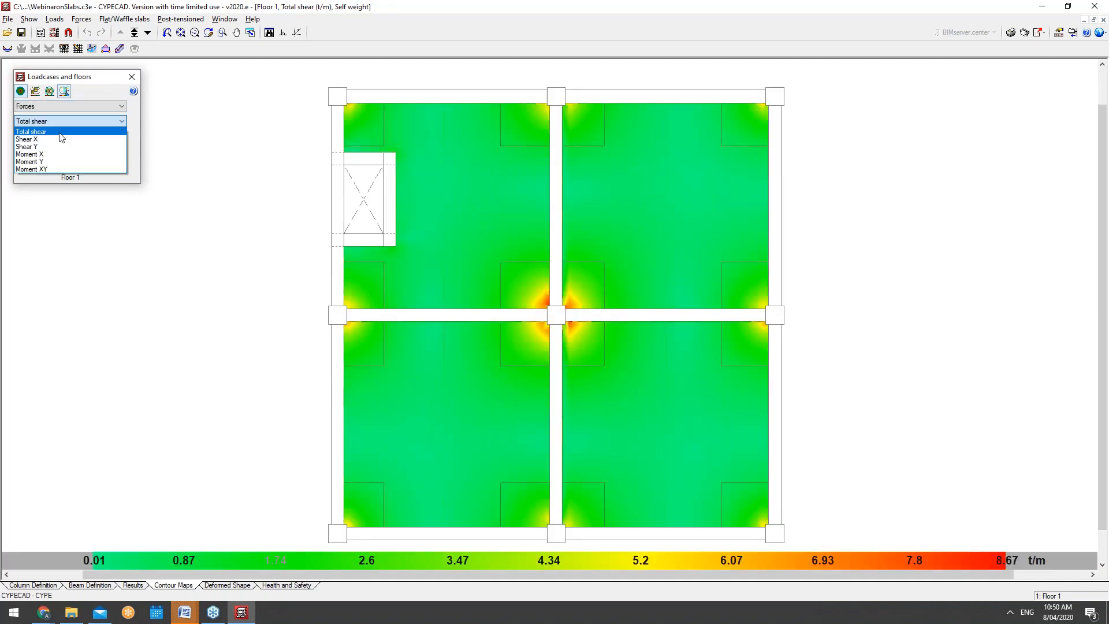
{"action": "left_click", "coordinate": [47, 155]}
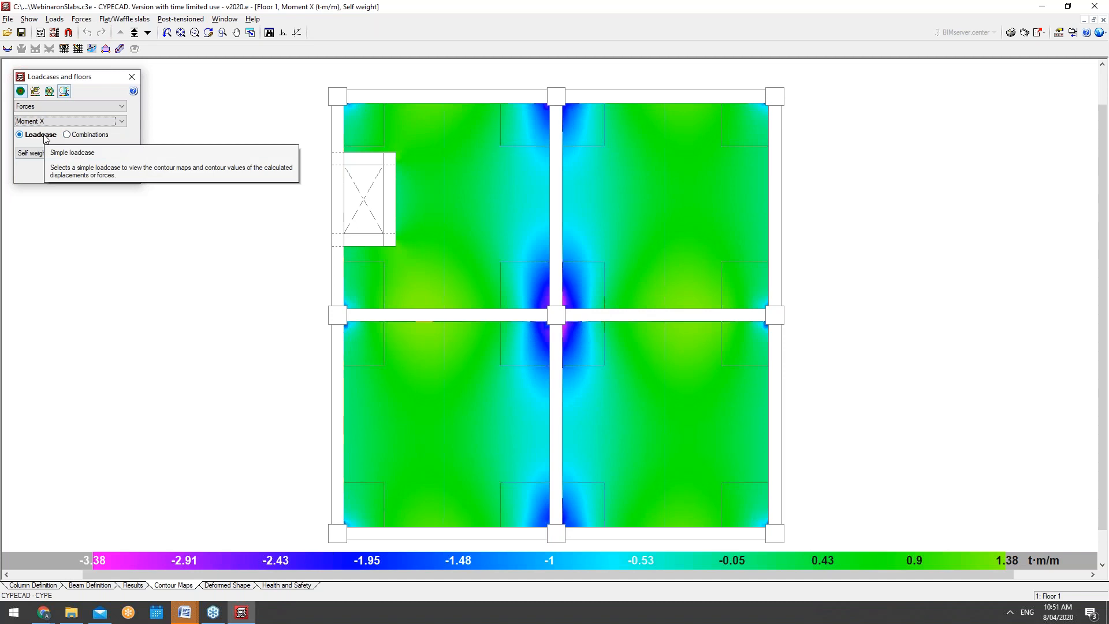
Switch the Moment X map to combinations and look through the U.L.S. and S.L.S. concrete combination groups up to Quasi-permanent
{"action": "left_click", "coordinate": [68, 135]}
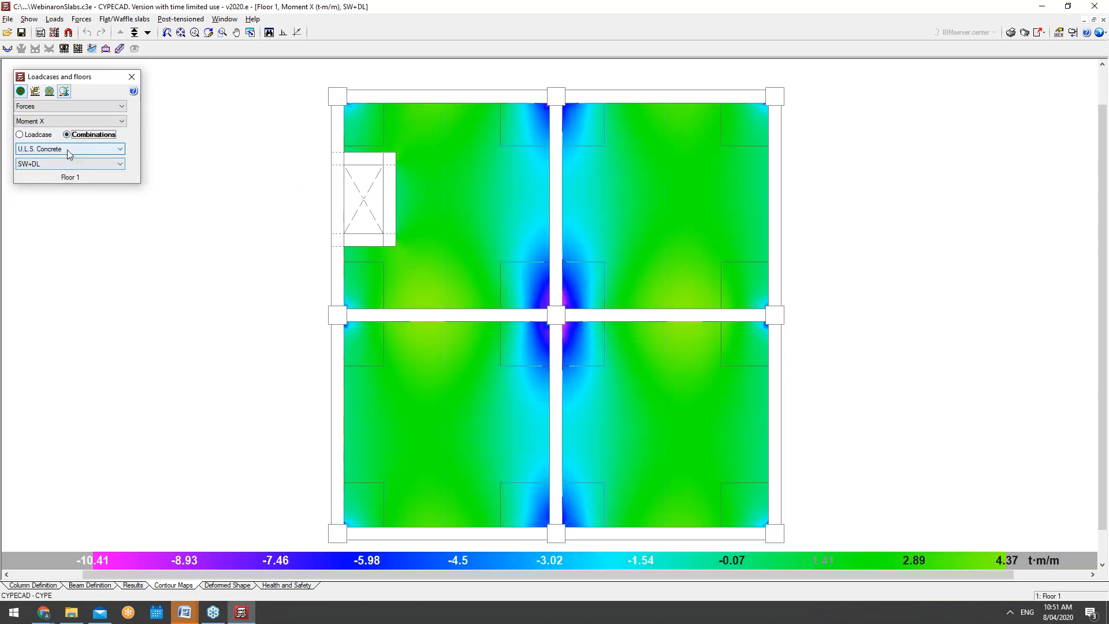
{"action": "left_click", "coordinate": [67, 151]}
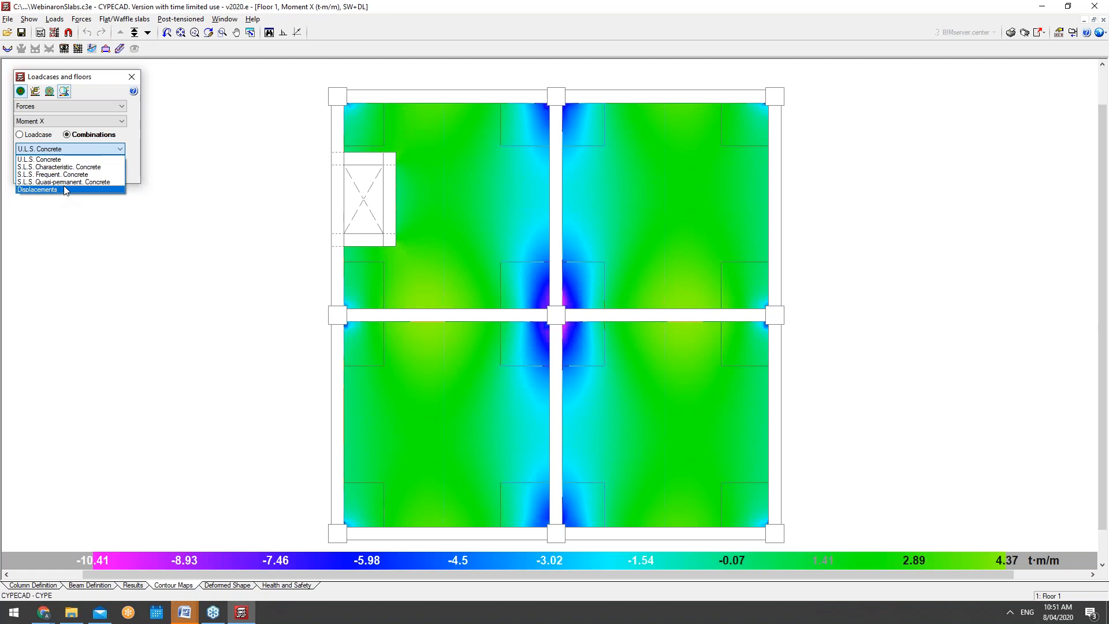
{"action": "left_click", "coordinate": [64, 159]}
{"action": "left_click", "coordinate": [68, 151]}
{"action": "left_click", "coordinate": [70, 167]}
{"action": "left_click", "coordinate": [72, 150]}
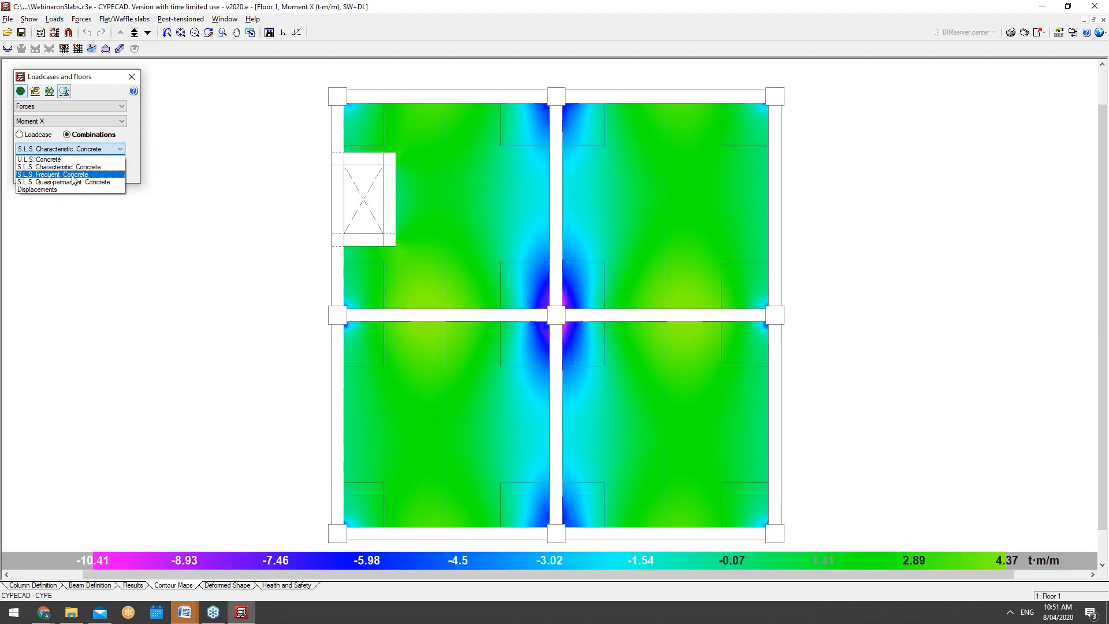
{"action": "left_click", "coordinate": [73, 181]}
{"action": "left_click", "coordinate": [73, 153]}
{"action": "left_click", "coordinate": [77, 150]}
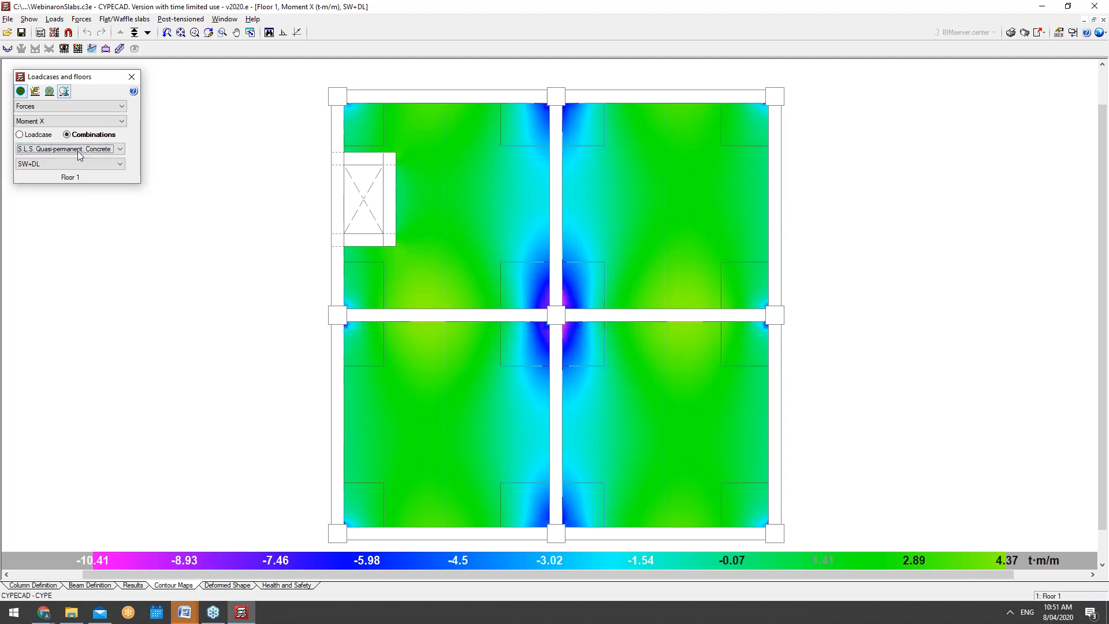
Set the Moment X contour map to the U.L.S. Concrete combination 1.35·SW+1.35·DL+1.5·Qa
{"action": "left_click", "coordinate": [78, 151]}
{"action": "left_click", "coordinate": [68, 182]}
{"action": "left_click", "coordinate": [81, 150]}
{"action": "left_click", "coordinate": [74, 181]}
{"action": "left_click", "coordinate": [82, 164]}
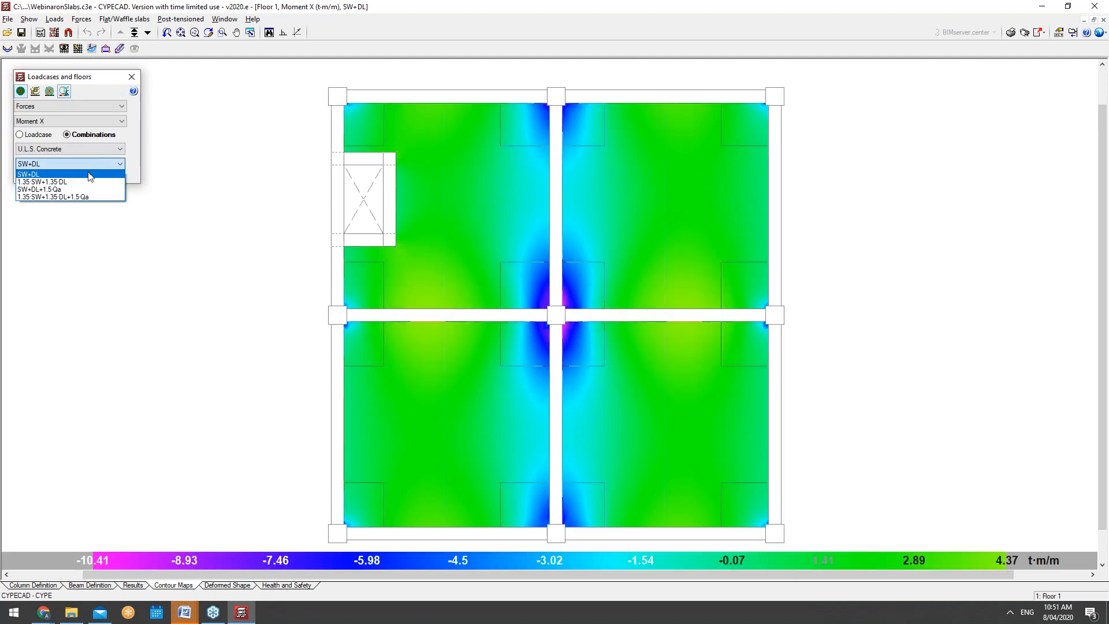
{"action": "left_click", "coordinate": [41, 197]}
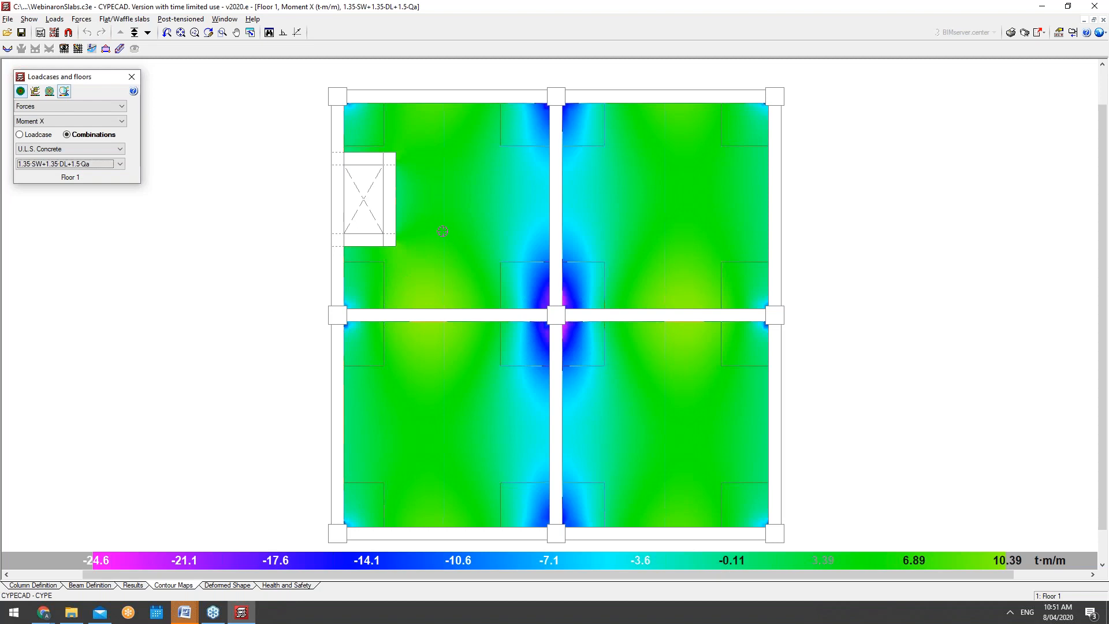
Add isolines with their values to the contour map, turn off automatic scale adjustment upon zooming, and close the loadcase settings
{"action": "left_click", "coordinate": [49, 92]}
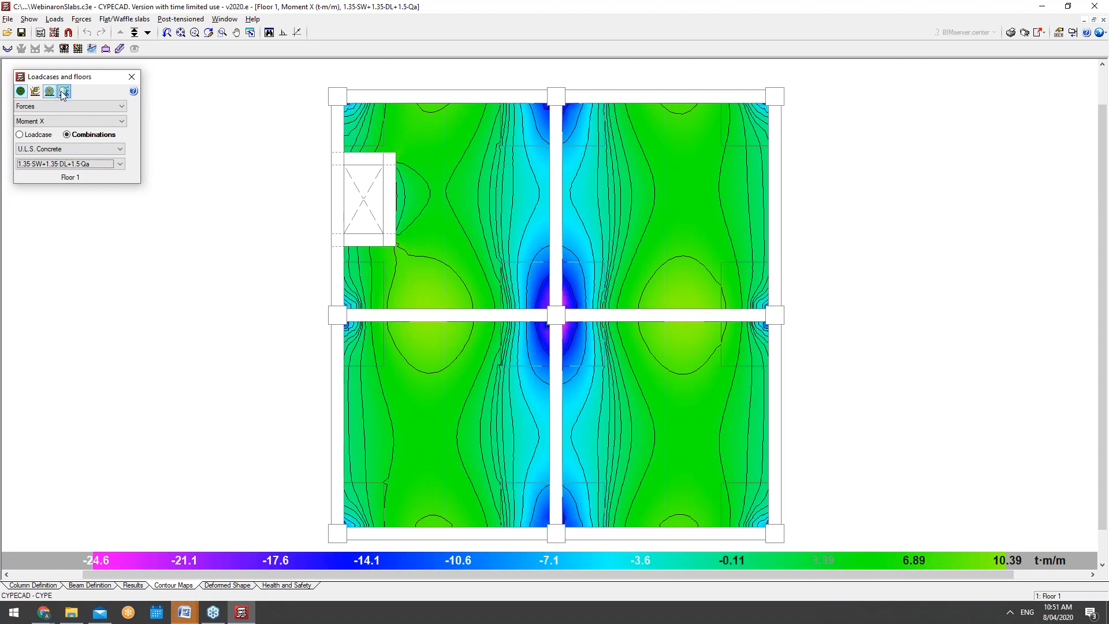
{"action": "left_click", "coordinate": [63, 92]}
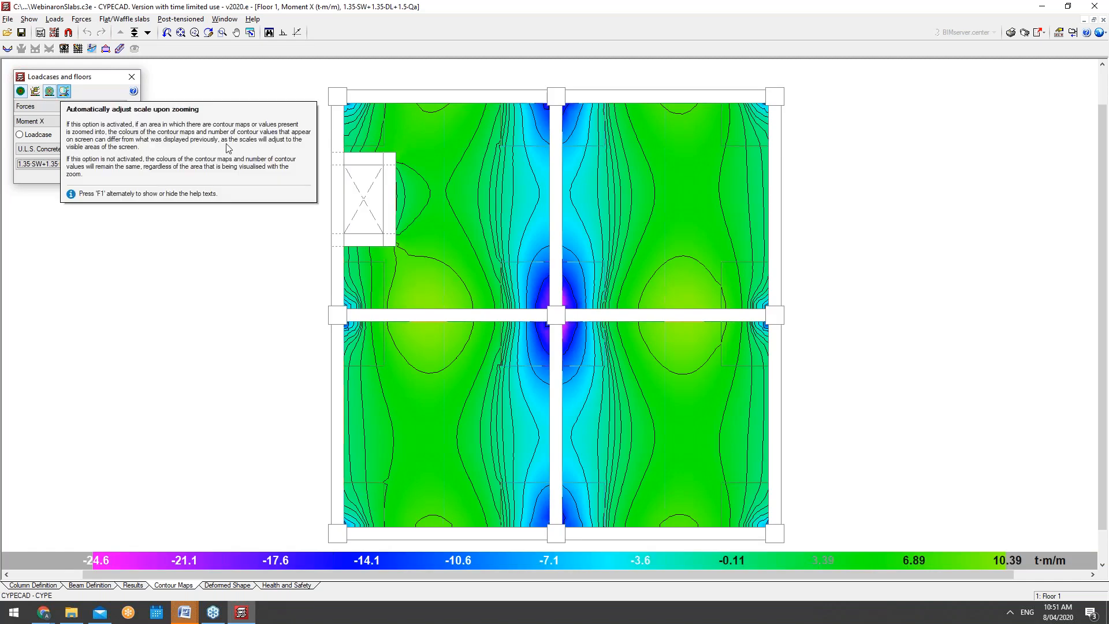
{"action": "scroll", "coordinate": [367, 293], "scroll_direction": "up", "scroll_amount": 1}
{"action": "scroll", "coordinate": [366, 292], "scroll_direction": "up", "scroll_amount": 2}
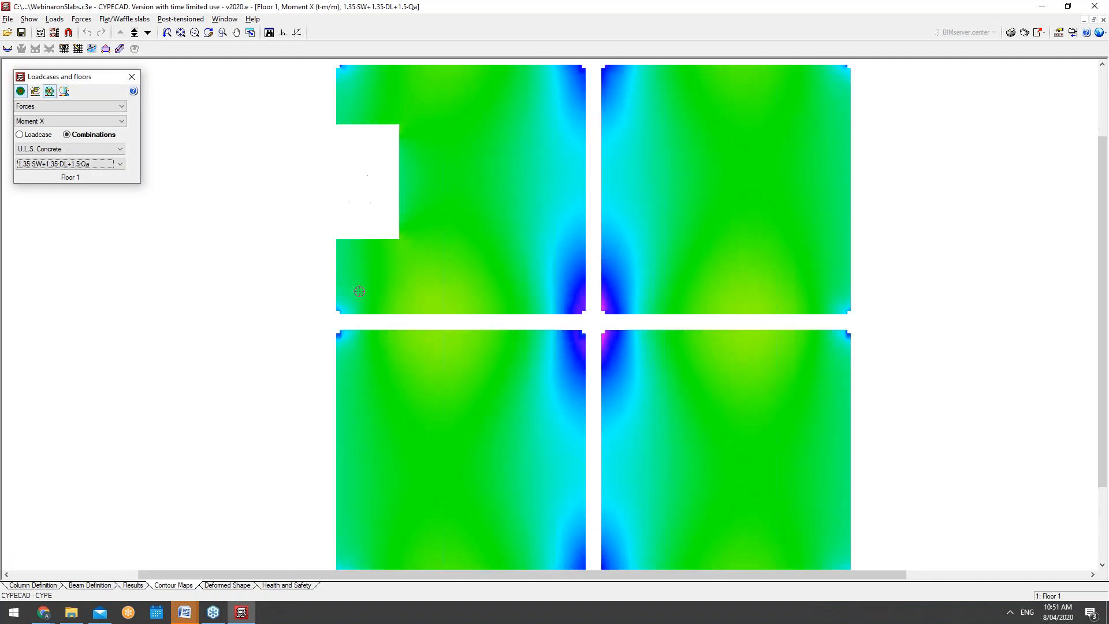
{"action": "left_click", "coordinate": [35, 91]}
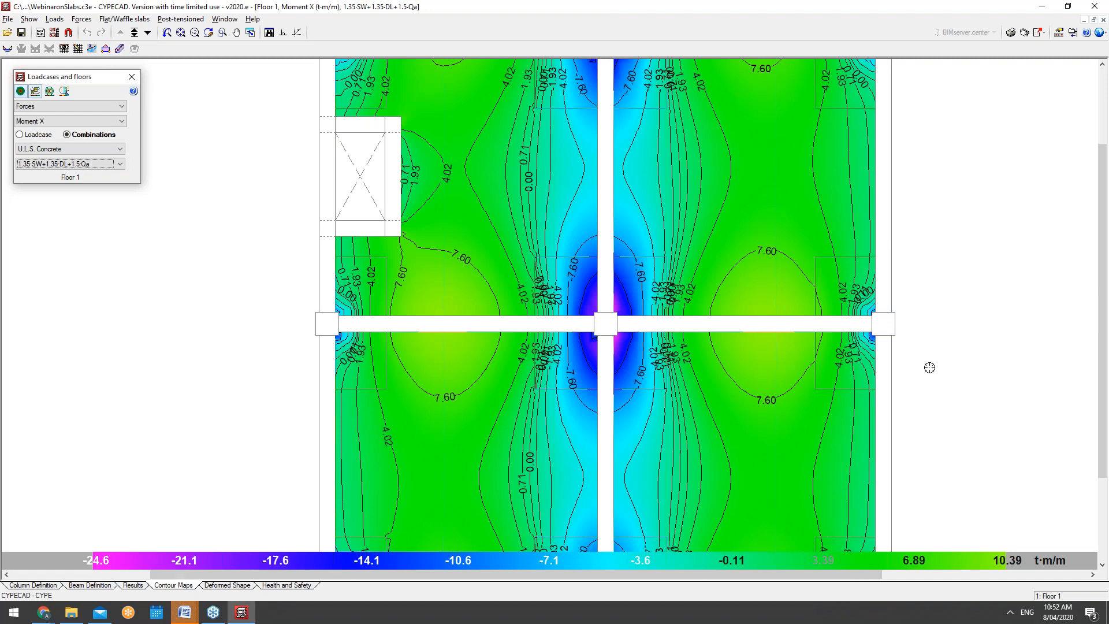
{"action": "scroll", "coordinate": [203, 235], "scroll_direction": "down", "scroll_amount": 1}
{"action": "left_click", "coordinate": [132, 77]}
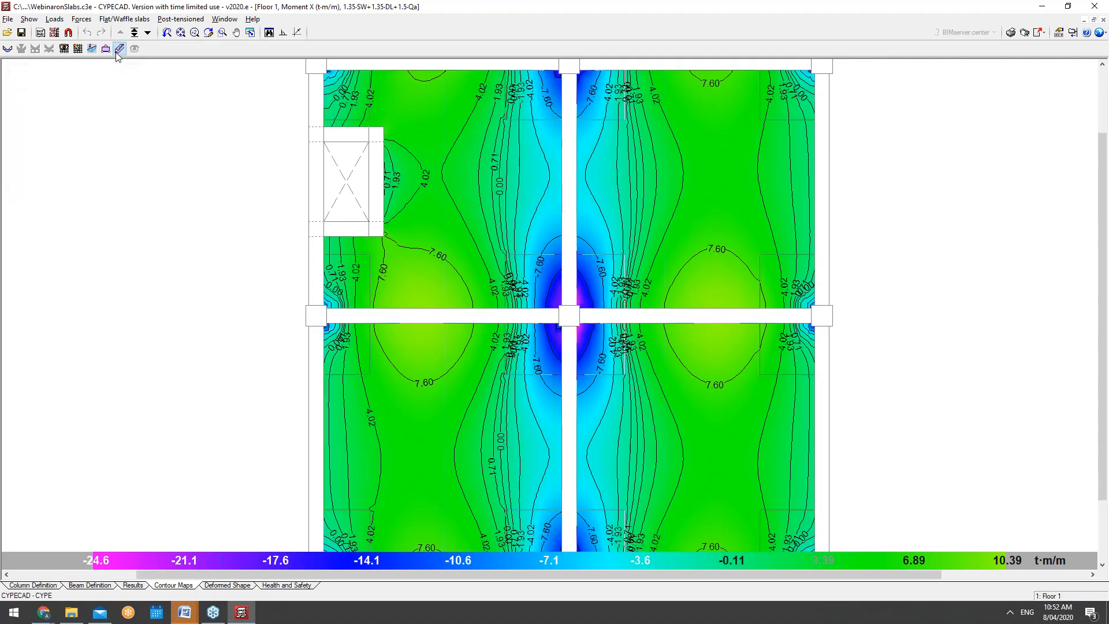
Draw a Moment X section diagram across the full slab width just above the central horizontal beam, and clear it after inspection
{"action": "left_click", "coordinate": [120, 49]}
{"action": "left_click", "coordinate": [322, 255]}
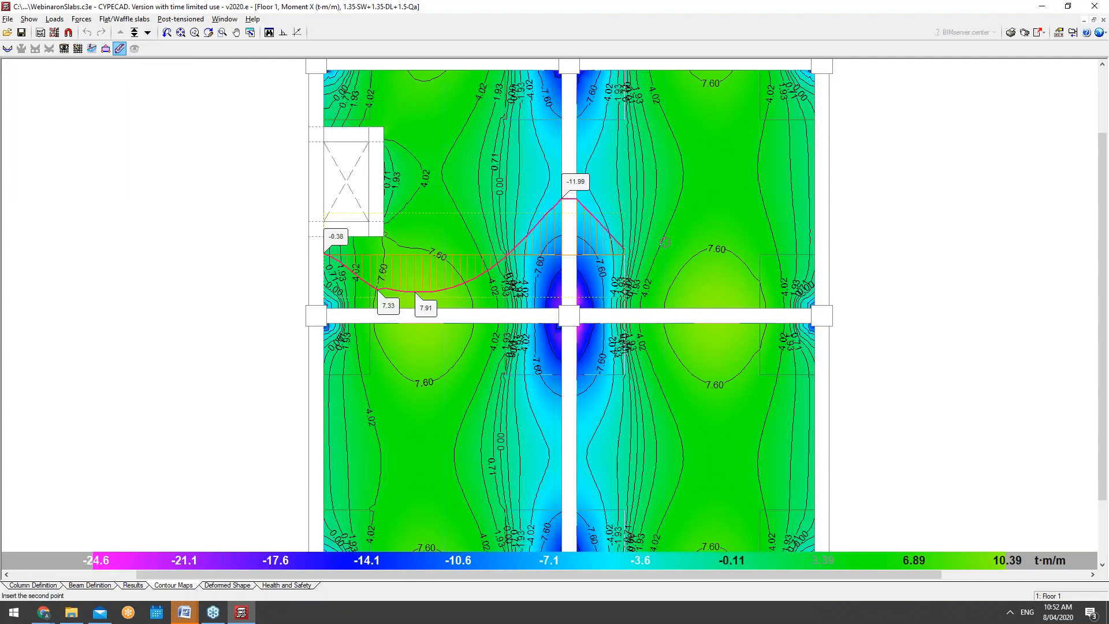
{"action": "left_click", "coordinate": [819, 244]}
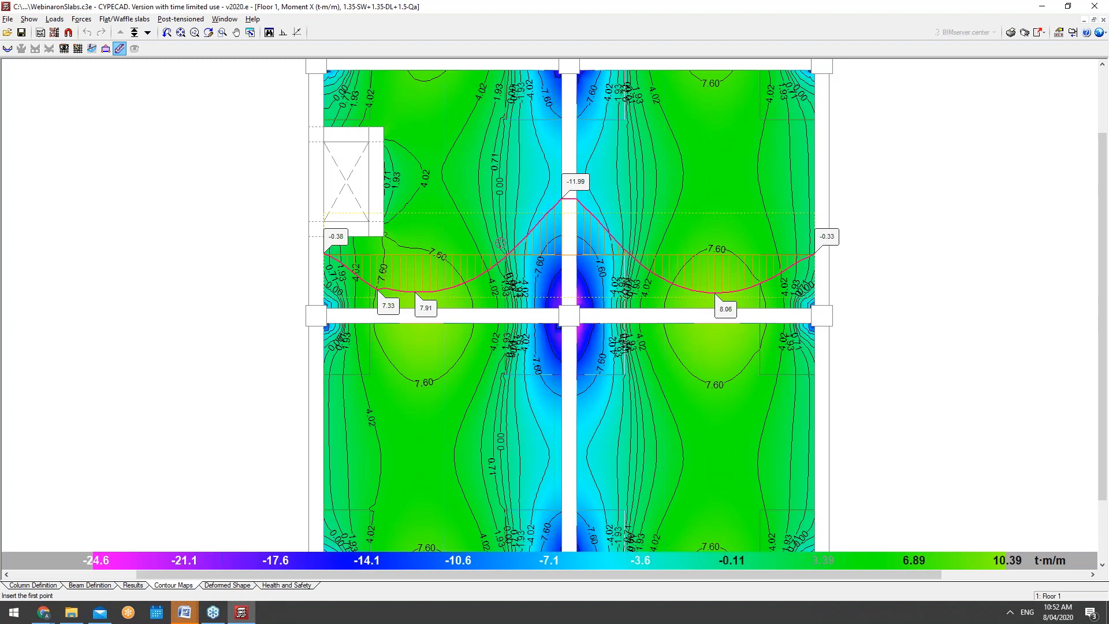
{"action": "left_click", "coordinate": [121, 51]}
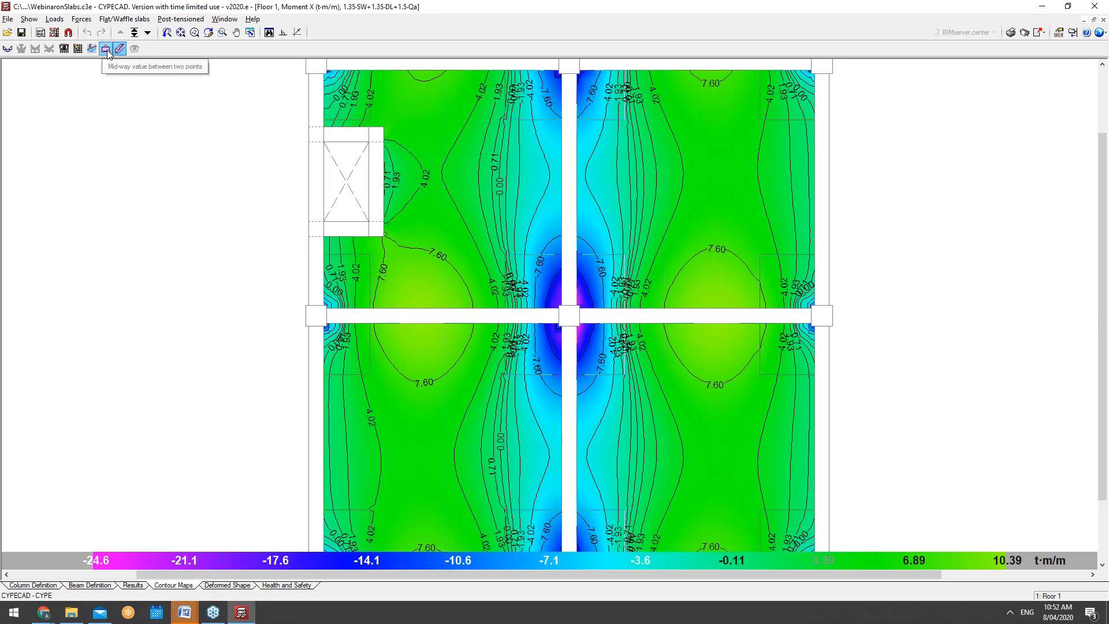
Try the mid-way value between two points across the upper slabs and down the upper-left slab
{"action": "left_click", "coordinate": [106, 51]}
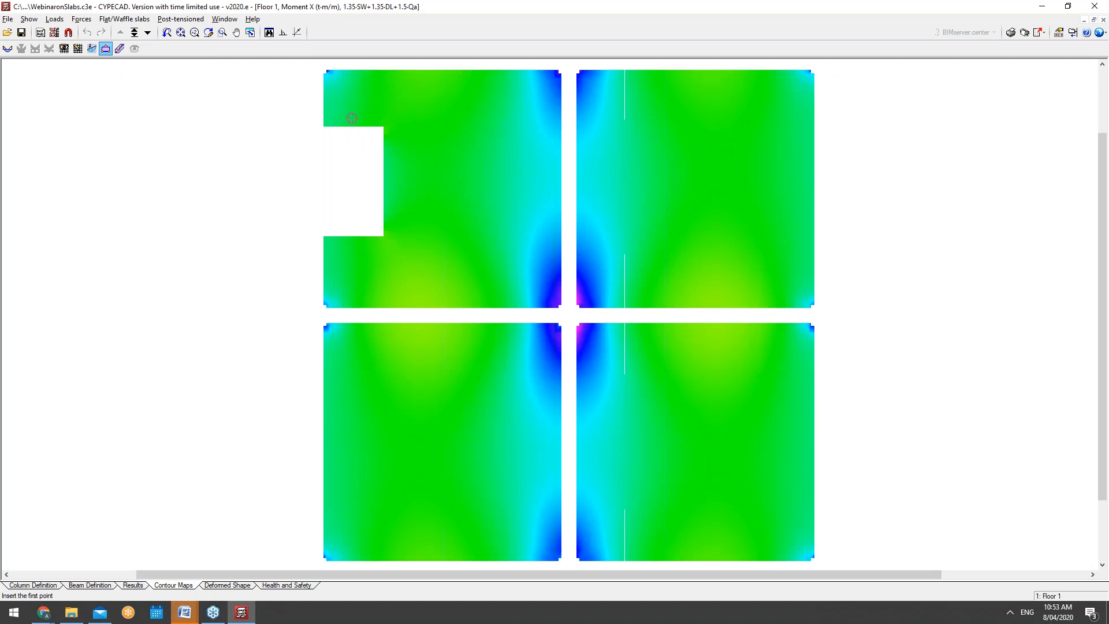
{"action": "left_click", "coordinate": [316, 101]}
{"action": "left_click", "coordinate": [815, 99]}
{"action": "scroll", "coordinate": [701, 268], "scroll_direction": "down", "scroll_amount": 2}
{"action": "left_click", "coordinate": [521, 97]}
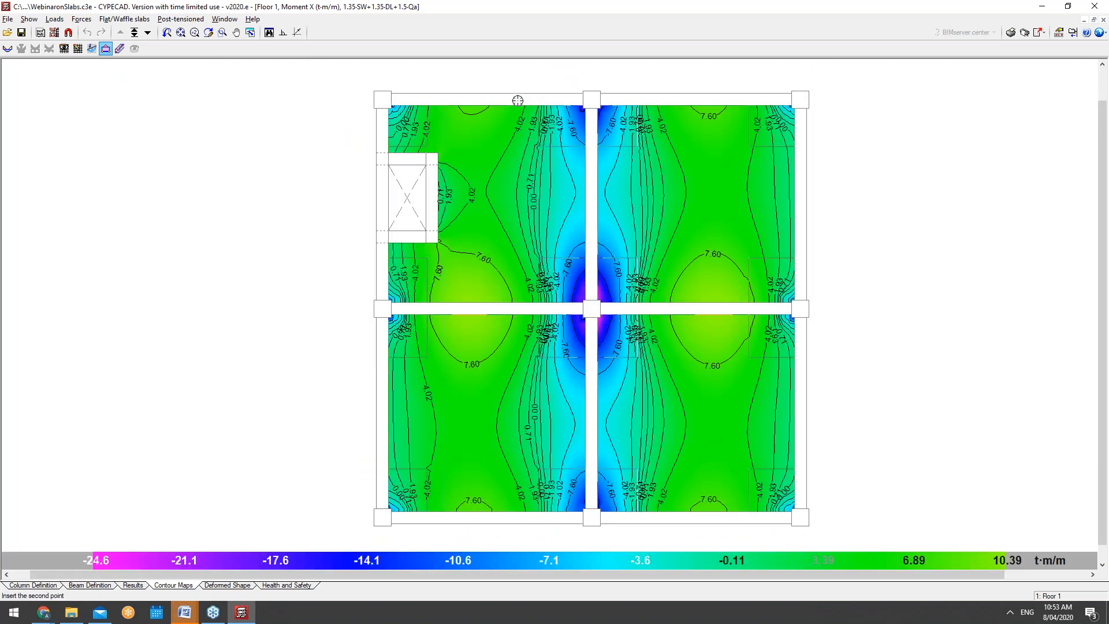
{"action": "left_click", "coordinate": [531, 311]}
Check the reinforcement view options without changing them, and show the moment and shear envelopes of the beam through P7, P8 and P9
{"action": "left_click", "coordinate": [64, 49]}
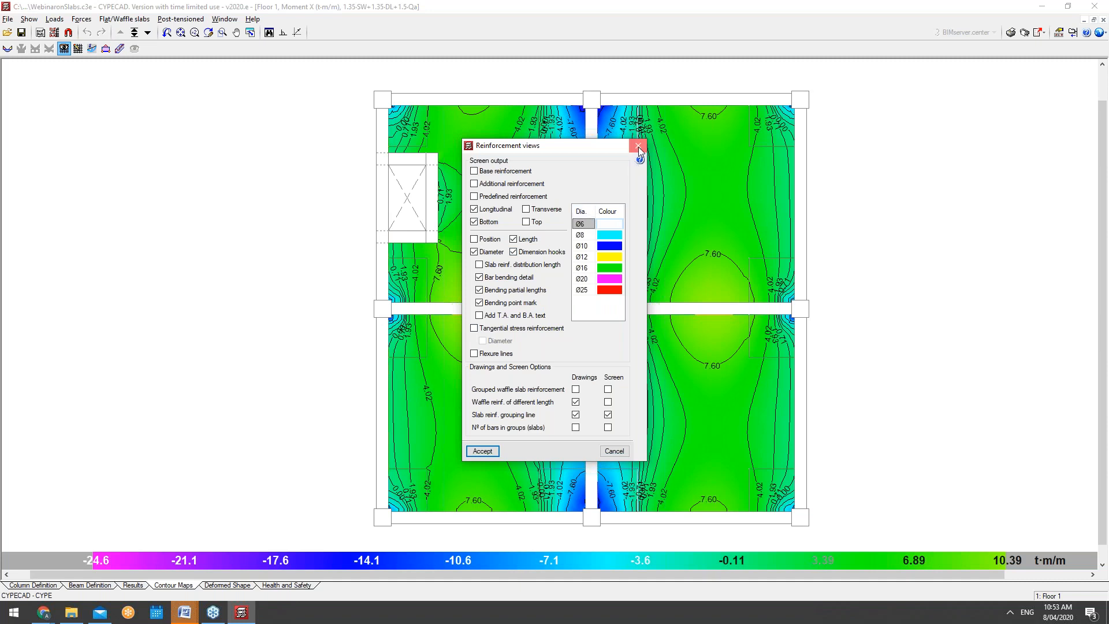
{"action": "left_click", "coordinate": [639, 149]}
{"action": "left_click", "coordinate": [7, 50]}
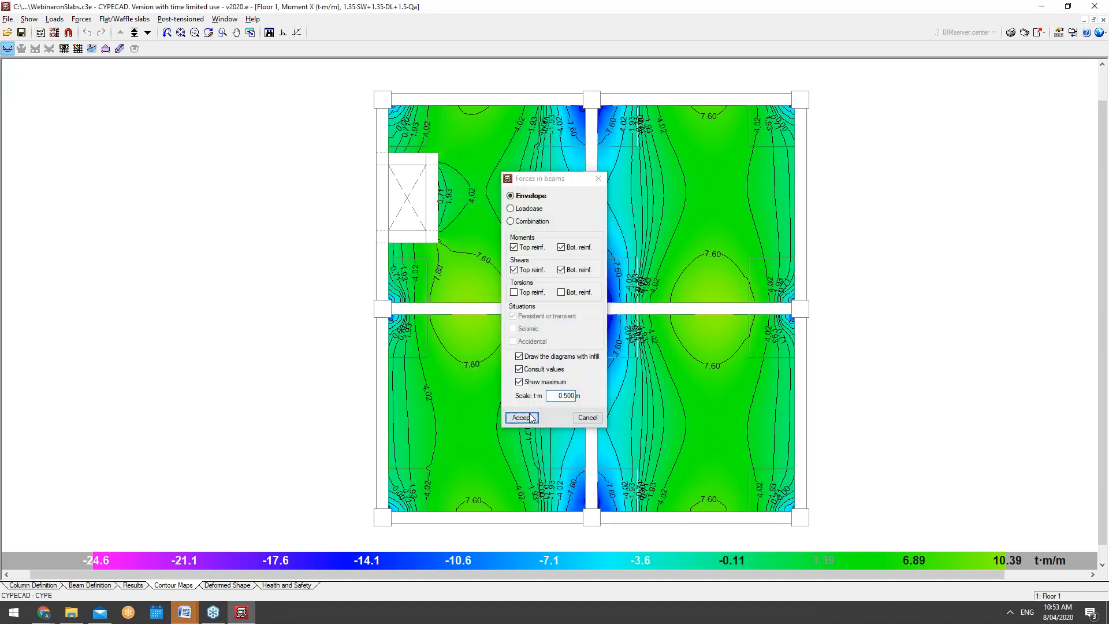
{"action": "left_click", "coordinate": [530, 418]}
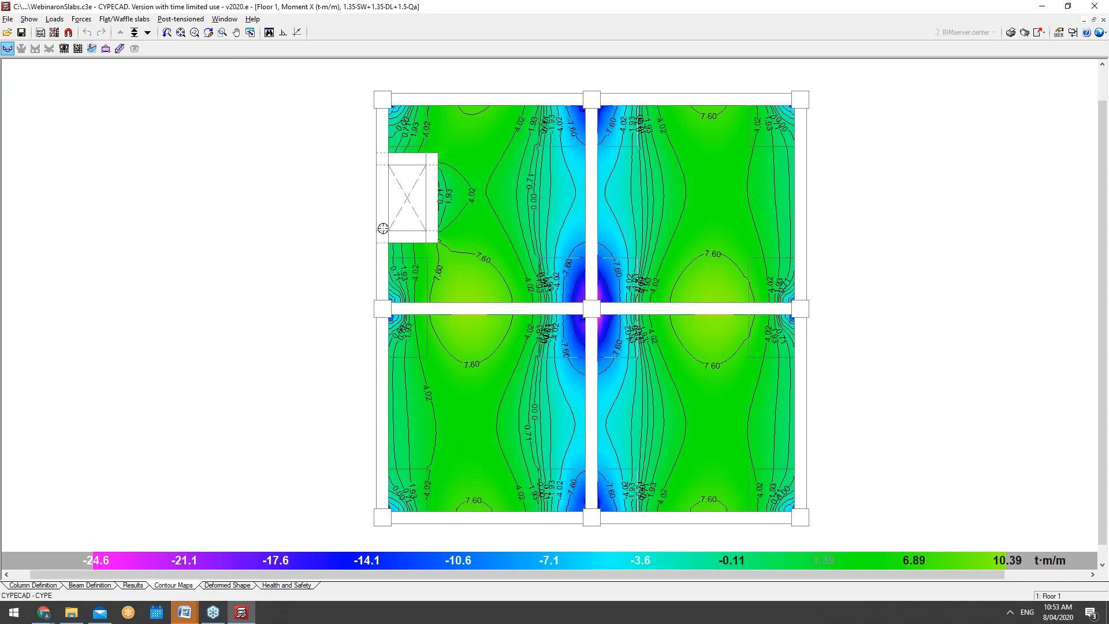
{"action": "left_click", "coordinate": [407, 95]}
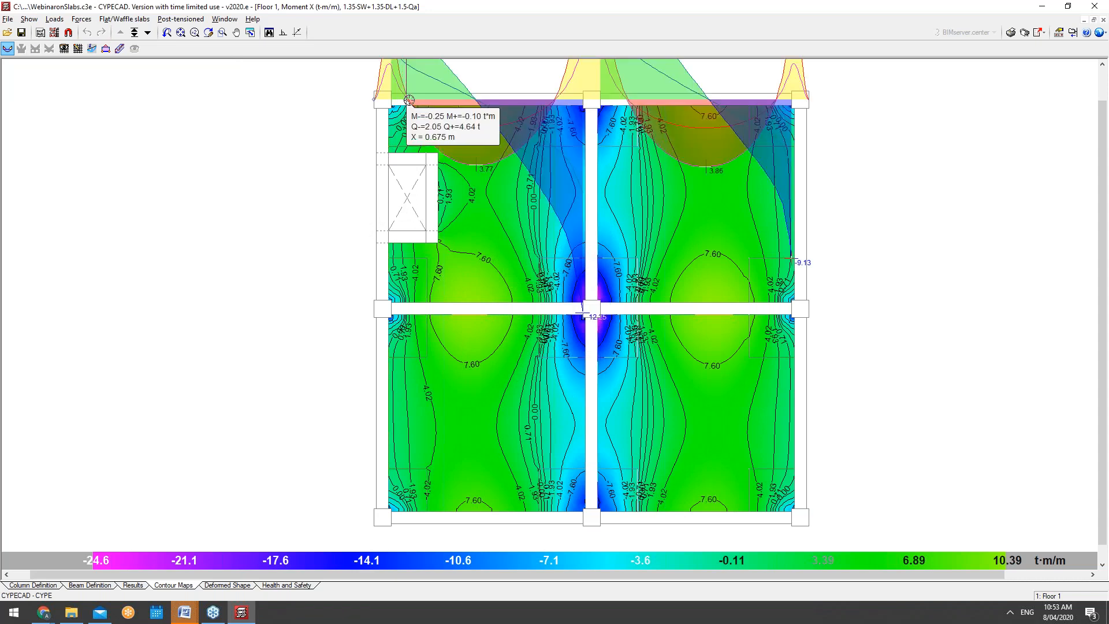
{"action": "scroll", "coordinate": [400, 259], "scroll_direction": "down", "scroll_amount": 1}
{"action": "scroll", "coordinate": [400, 259], "scroll_direction": "down", "scroll_amount": 1}
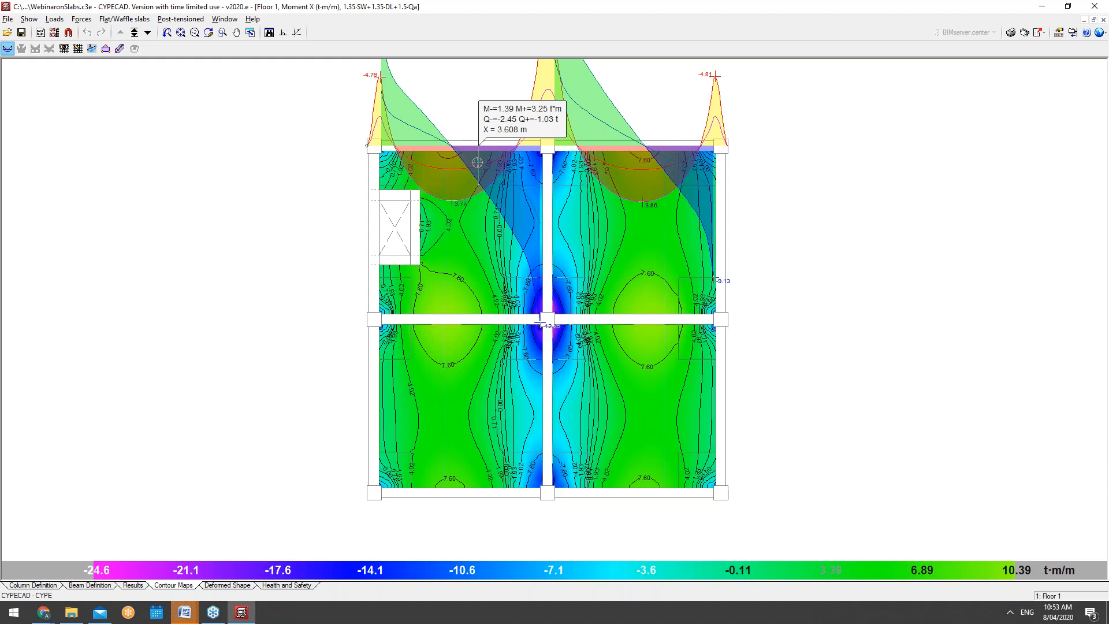
{"action": "left_click", "coordinate": [120, 19]}
{"action": "left_click", "coordinate": [123, 19]}
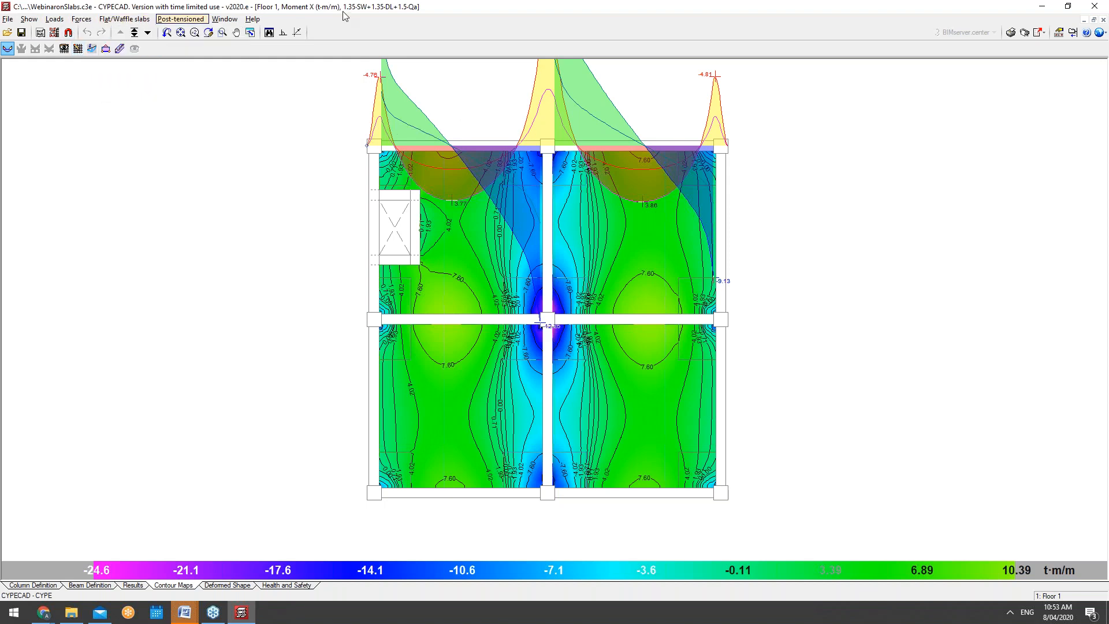
Open the structure's deformed shape, dismiss the warning, maximise the view and move its options clear of the model
{"action": "left_click", "coordinate": [231, 585]}
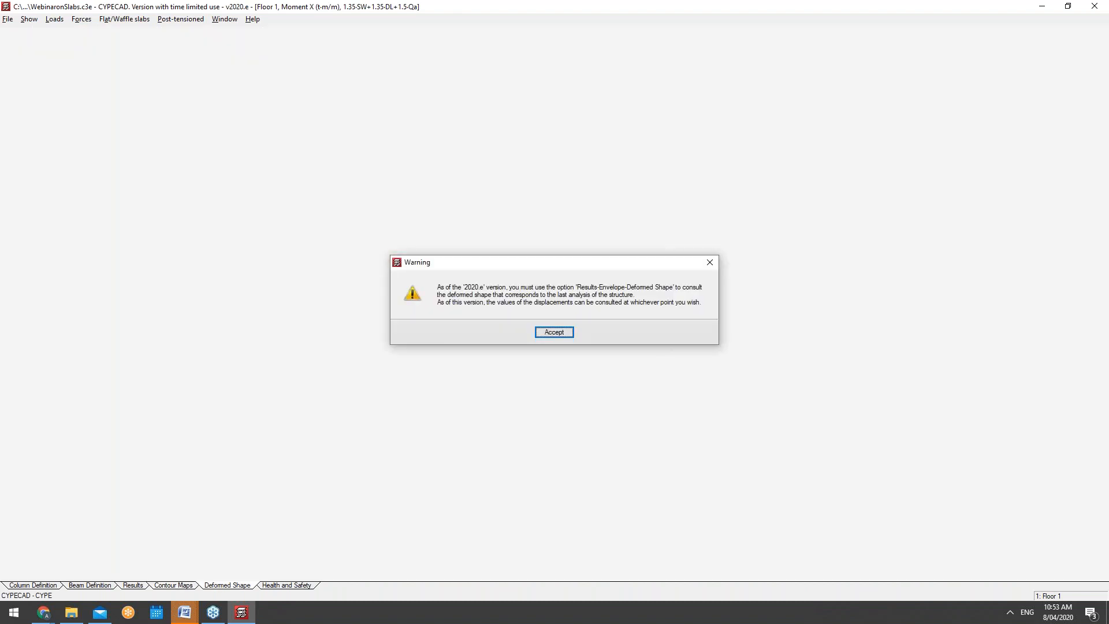
{"action": "left_click", "coordinate": [541, 333]}
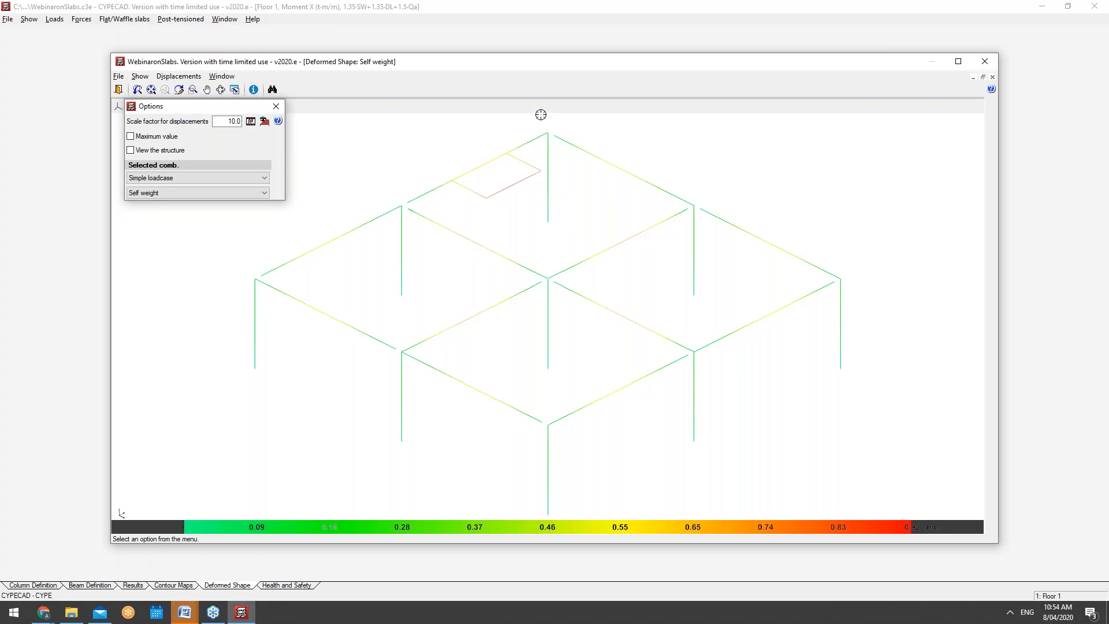
{"action": "double_click", "coordinate": [532, 62]}
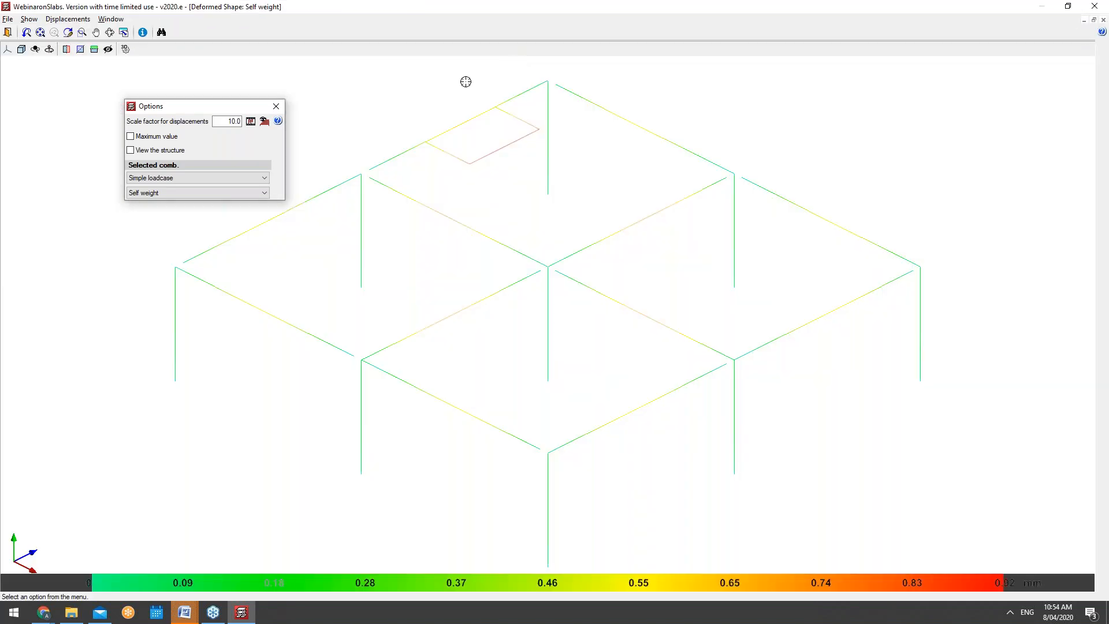
{"action": "left_click_drag", "start_coordinate": [152, 110], "coordinate": [55, 102]}
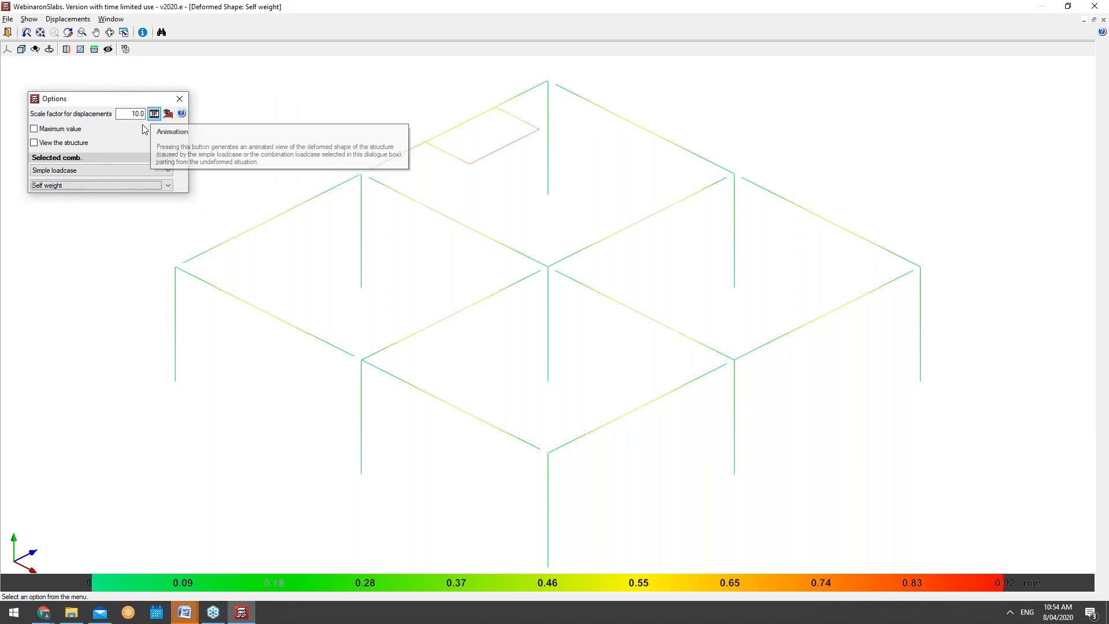
Turn on the maximum value limit and the structure display in the deformed shape, and view the model from a lower angle
{"action": "left_click", "coordinate": [62, 129]}
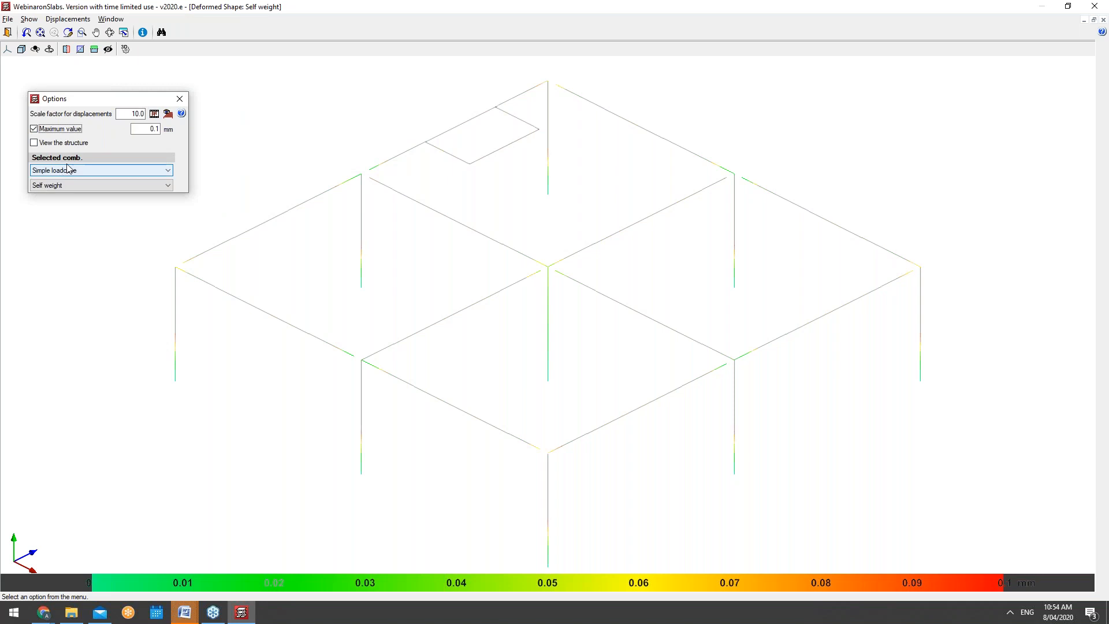
{"action": "left_click", "coordinate": [63, 143]}
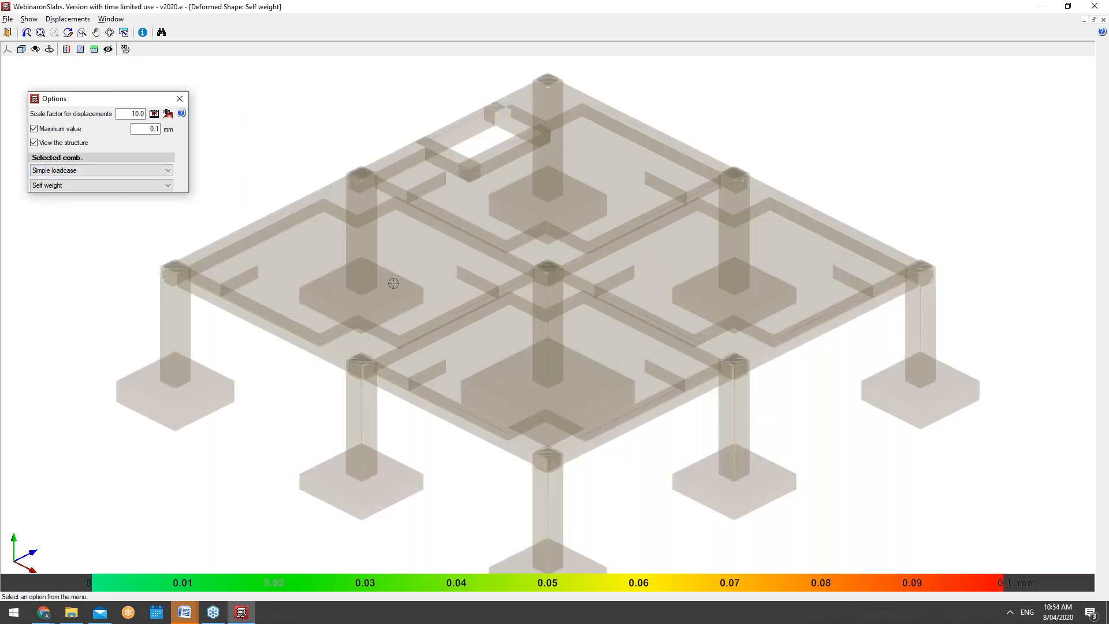
{"action": "mouse_move", "coordinate": [380, 295]}
{"action": "left_mouse_down"}
{"action": "mouse_move", "coordinate": [389, 265]}
{"action": "mouse_move", "coordinate": [389, 292]}
{"action": "mouse_move", "coordinate": [354, 309]}
{"action": "mouse_move", "coordinate": [300, 300]}
{"action": "left_mouse_up"}
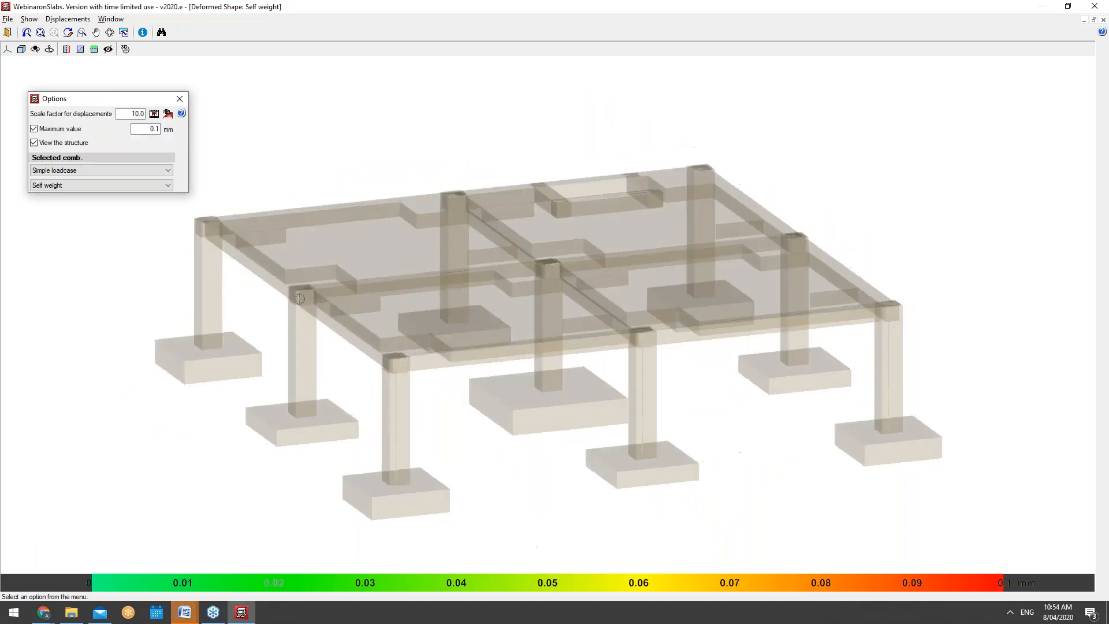
Keep the deformed shape on simple loadcases, view the dead load case, and return to self weight
{"action": "left_click", "coordinate": [93, 170]}
{"action": "left_click", "coordinate": [55, 180]}
{"action": "left_click", "coordinate": [95, 185]}
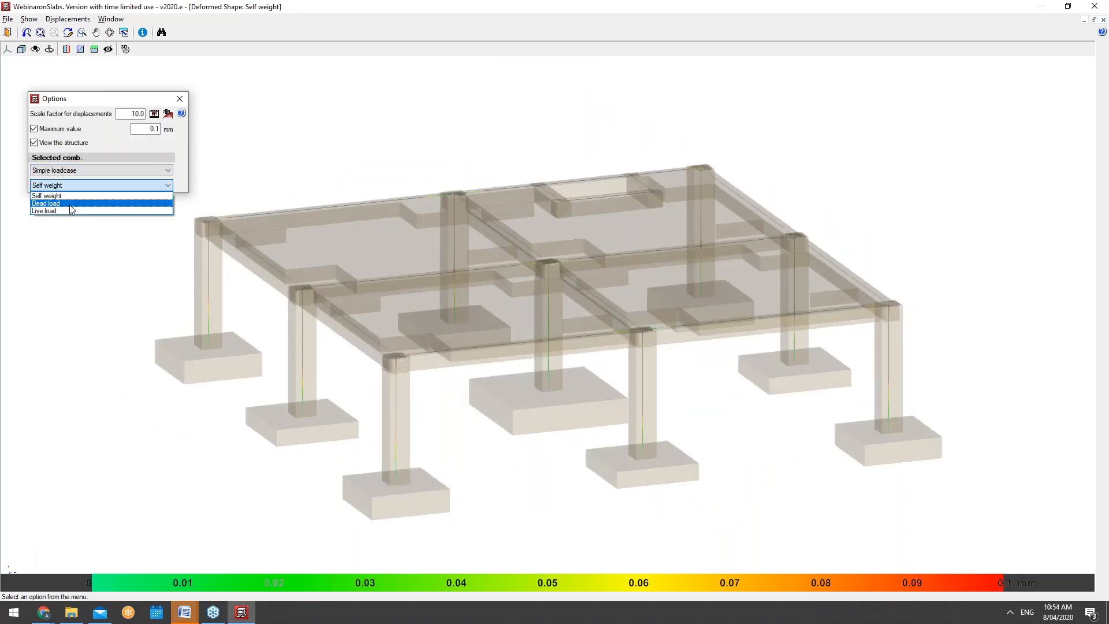
{"action": "left_click", "coordinate": [69, 209]}
{"action": "left_click", "coordinate": [95, 184]}
{"action": "left_click", "coordinate": [67, 198]}
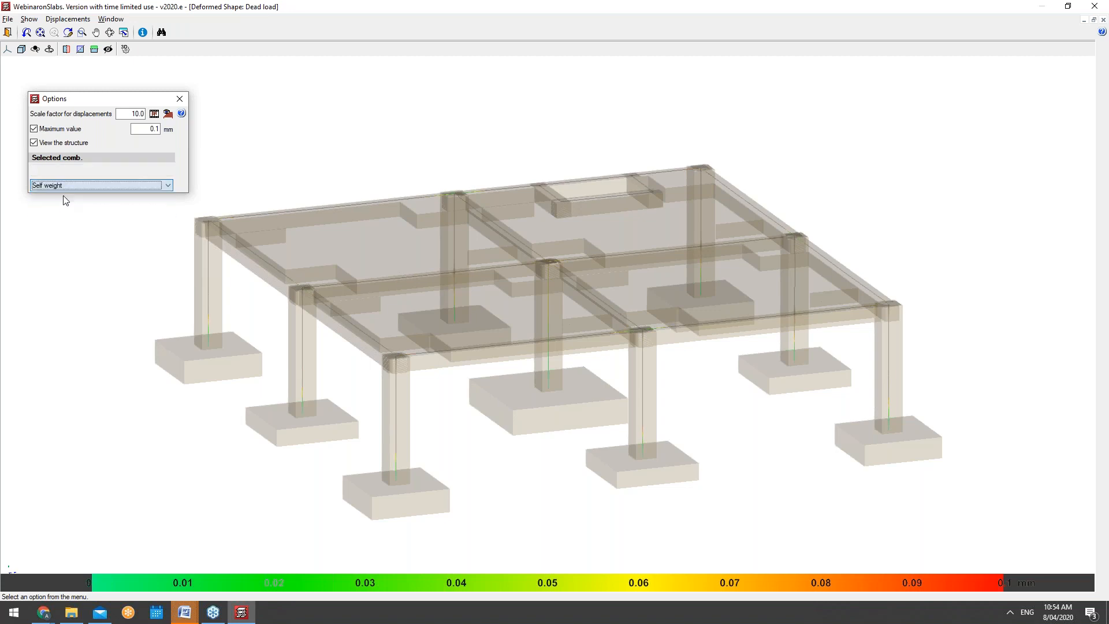
Set the deformed shape's maximum value to 1 mm, redraw the self weight displacements and view the slab from several sides
{"action": "double_click", "coordinate": [154, 129]}
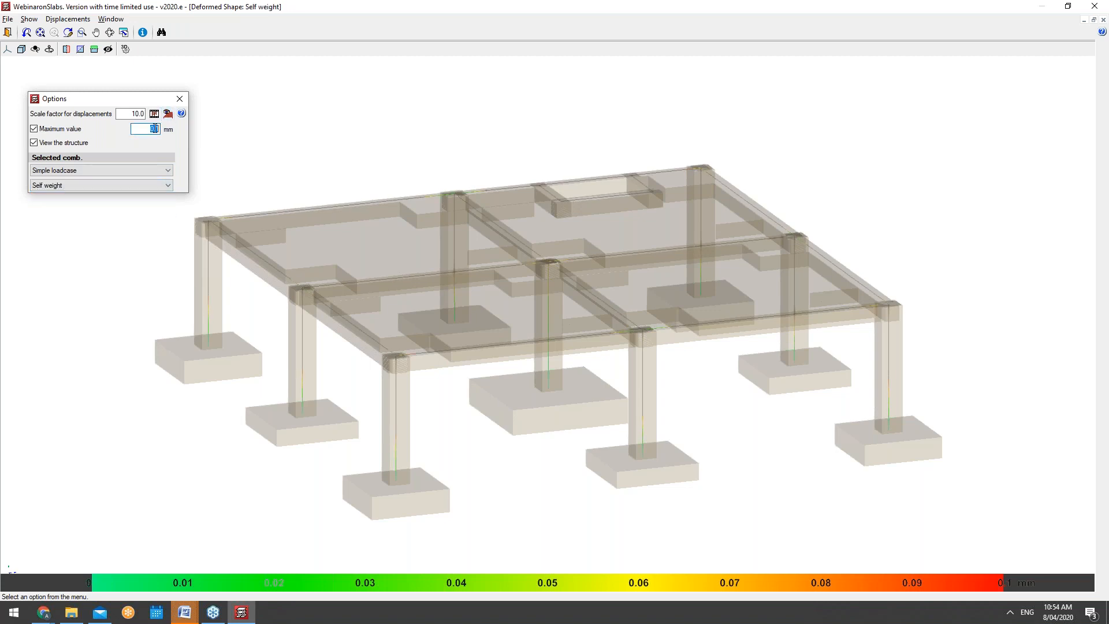
{"action": "type", "text": "1"}
{"action": "key", "text": "Tab"}
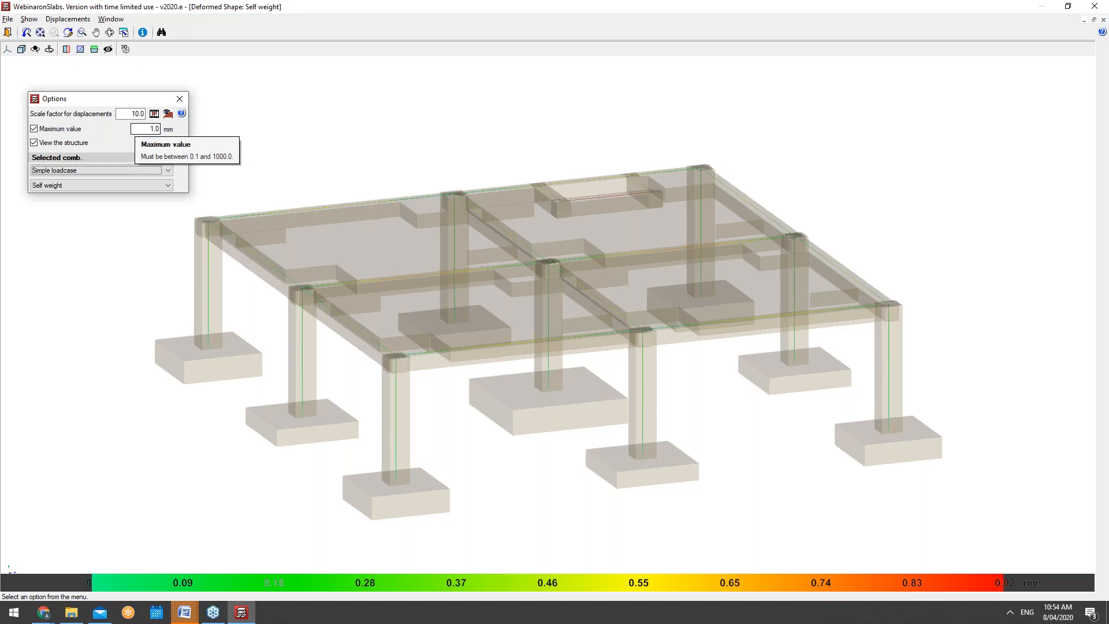
{"action": "left_click", "coordinate": [167, 114]}
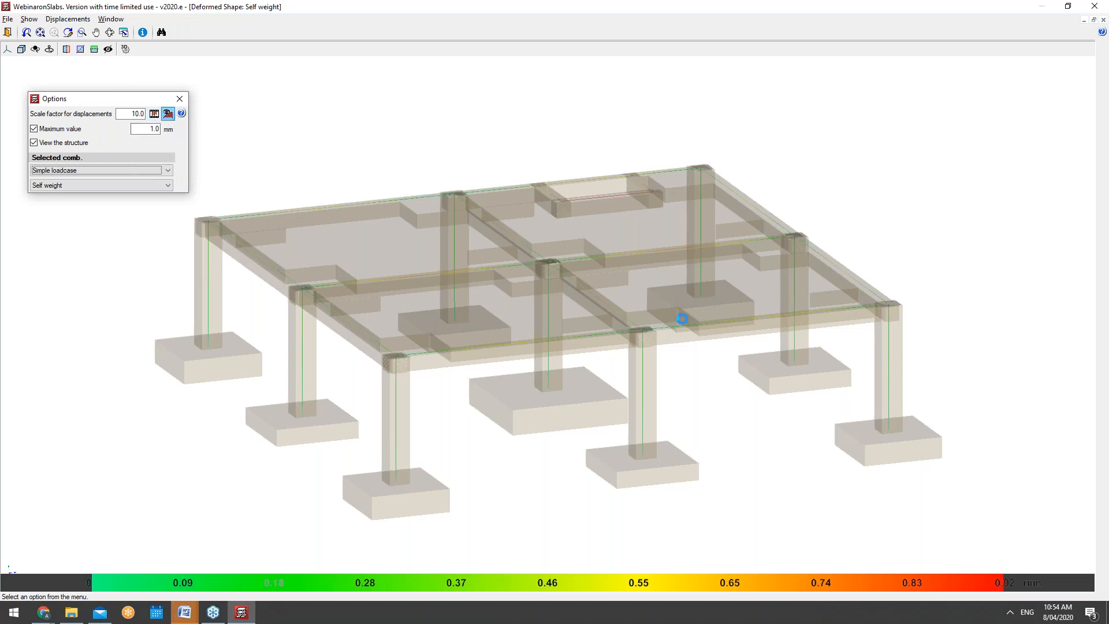
{"action": "mouse_move", "coordinate": [462, 331]}
{"action": "left_mouse_down"}
{"action": "mouse_move", "coordinate": [514, 341]}
{"action": "mouse_move", "coordinate": [579, 310]}
{"action": "mouse_move", "coordinate": [647, 311]}
{"action": "mouse_move", "coordinate": [631, 306]}
{"action": "left_mouse_up"}
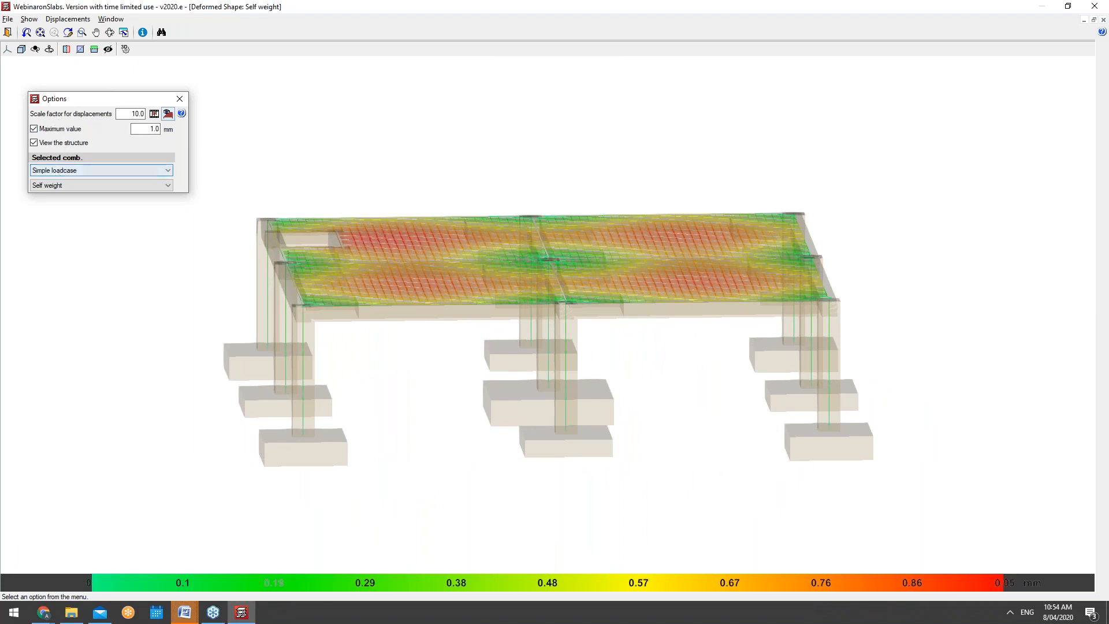
{"action": "left_click_drag", "start_coordinate": [655, 297], "coordinate": [485, 309]}
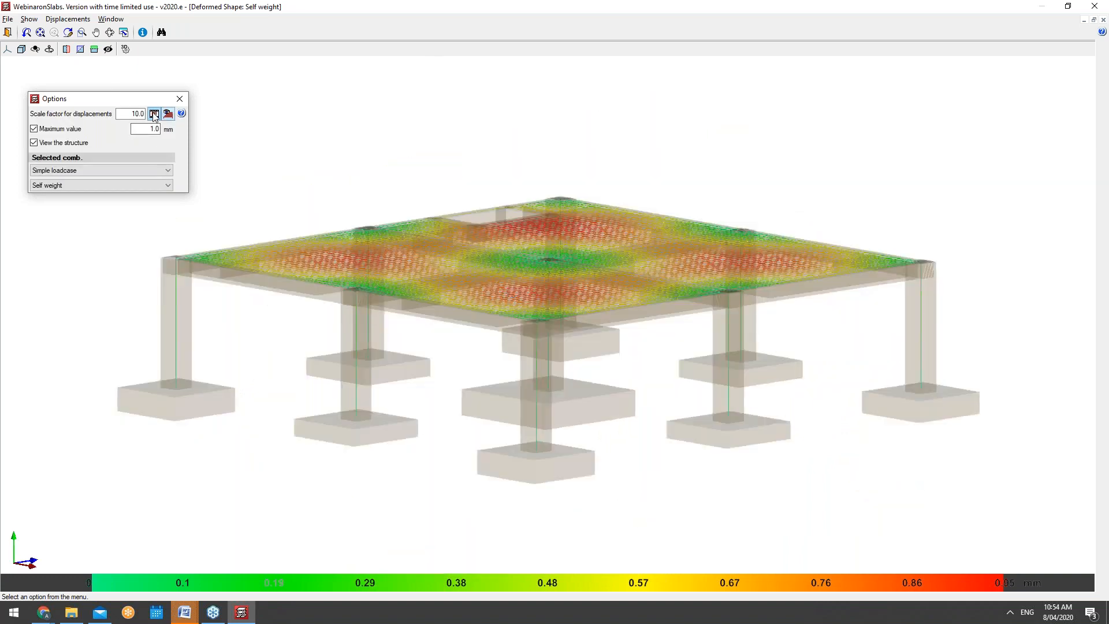
Play the self weight deformation animation, view it from low and raised angles, and close it
{"action": "left_click", "coordinate": [153, 113]}
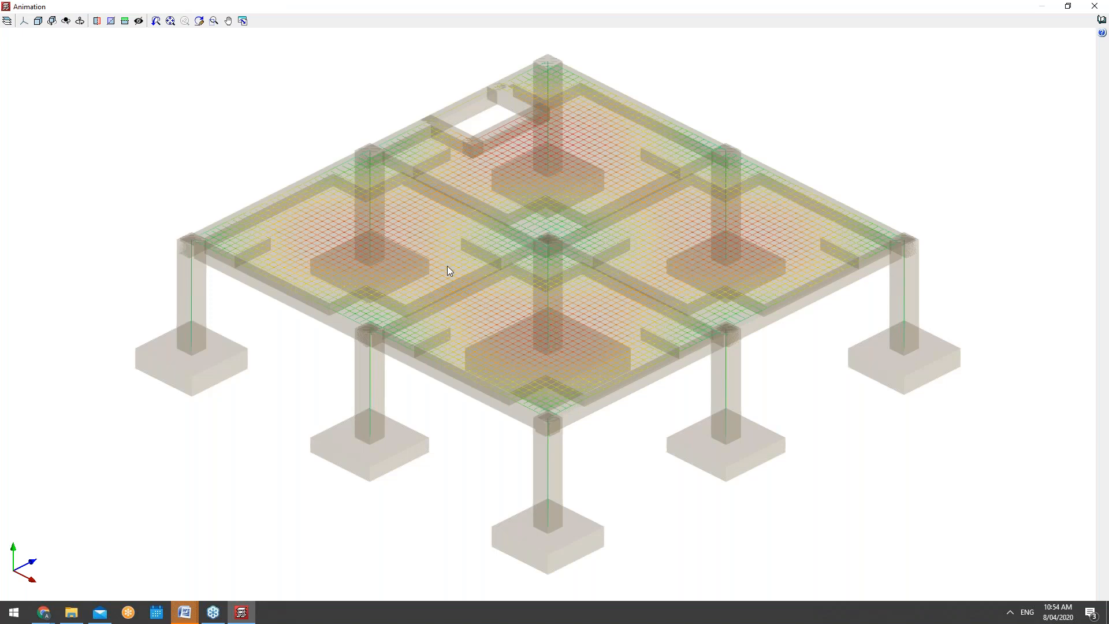
{"action": "middle_click_drag", "start_coordinate": [492, 250], "coordinate": [543, 234]}
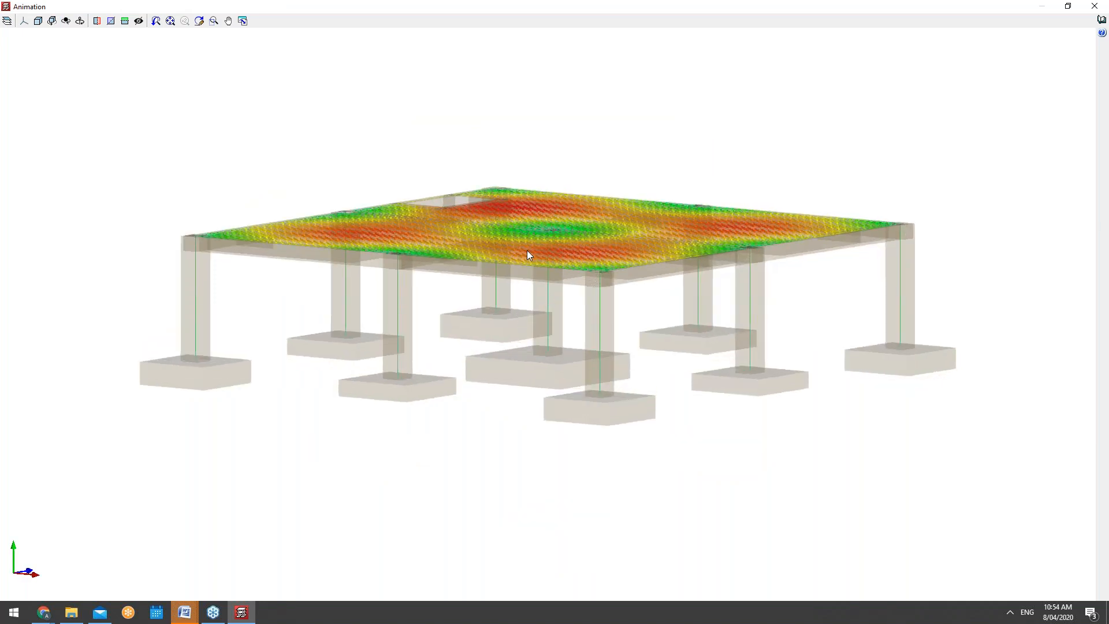
{"action": "middle_click_drag", "start_coordinate": [543, 235], "coordinate": [470, 396]}
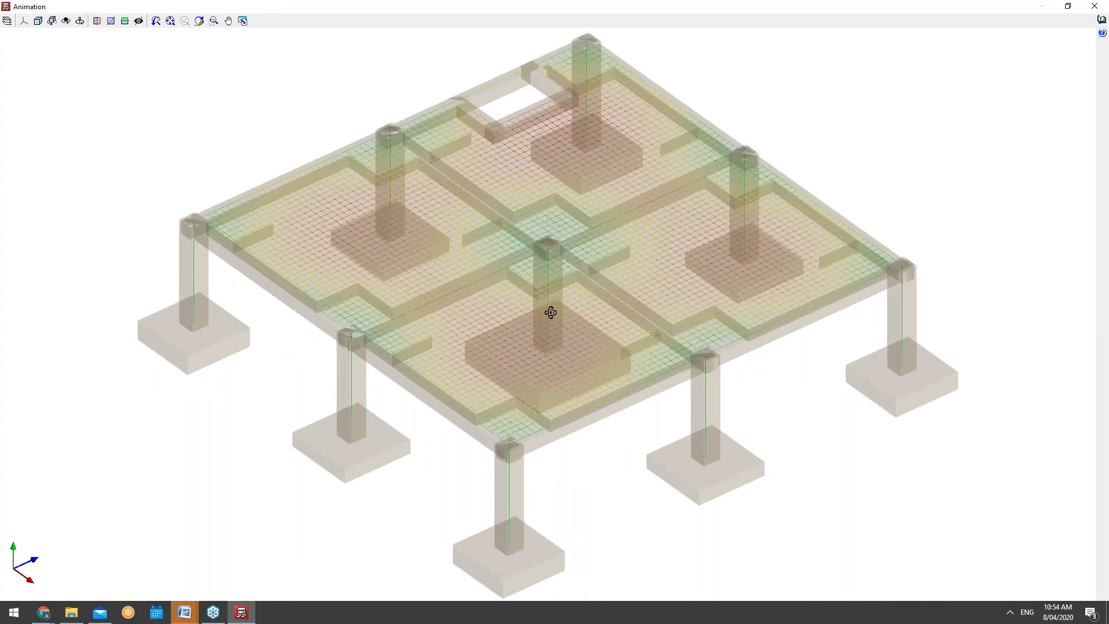
{"action": "left_click", "coordinate": [1093, 6]}
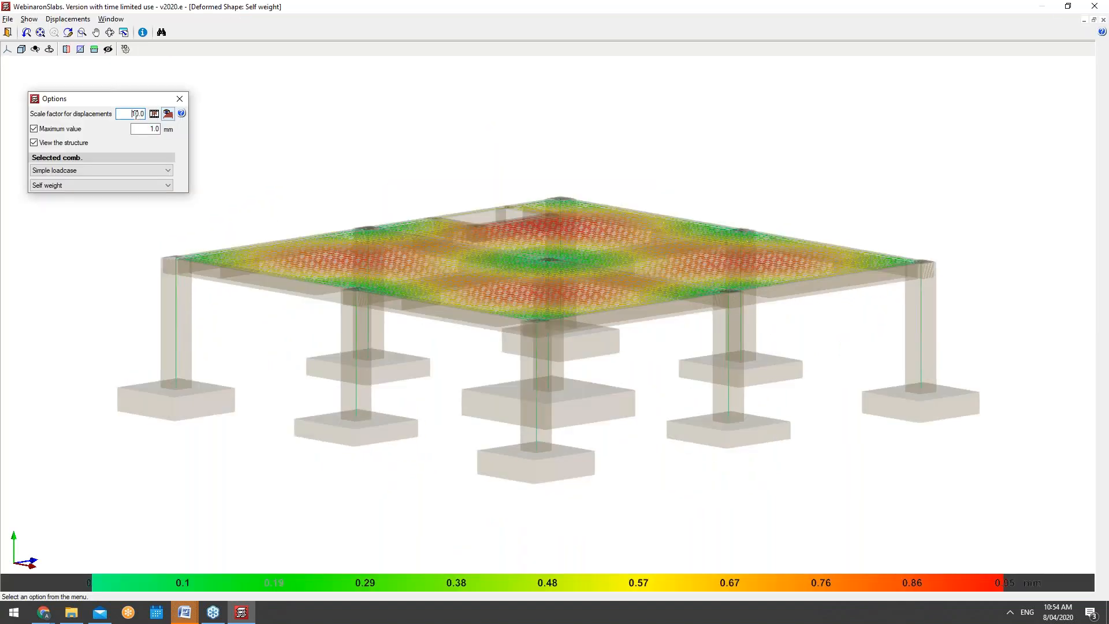
Set the displacement scale factor to 200 and replay the animation, viewing the slab around the opening up close before closing it
{"action": "type", "text": "10"}
{"action": "left_click", "coordinate": [136, 113]}
{"action": "type", "text": "20"}
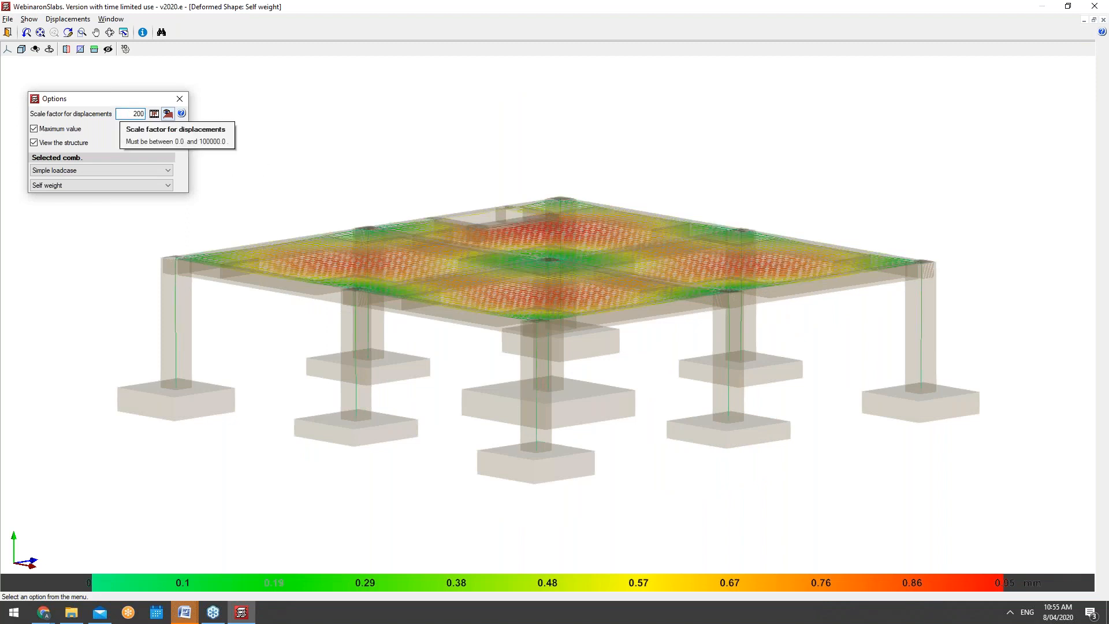
{"action": "left_click", "coordinate": [154, 114]}
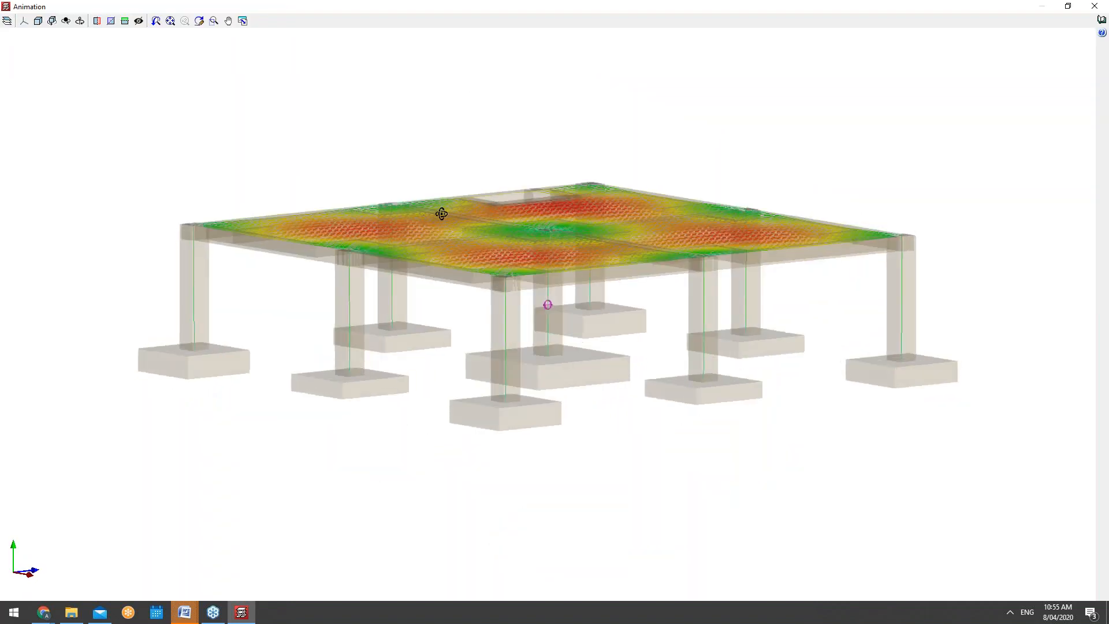
{"action": "mouse_move", "coordinate": [460, 223]}
{"action": "middle_mouse_down", "text": "shift"}
{"action": "mouse_move", "coordinate": [302, 242]}
{"action": "mouse_move", "coordinate": [558, 233]}
{"action": "mouse_move", "coordinate": [183, 188]}
{"action": "mouse_move", "coordinate": [158, 210]}
{"action": "mouse_move", "coordinate": [338, 318]}
{"action": "middle_mouse_up", "text": "shift"}
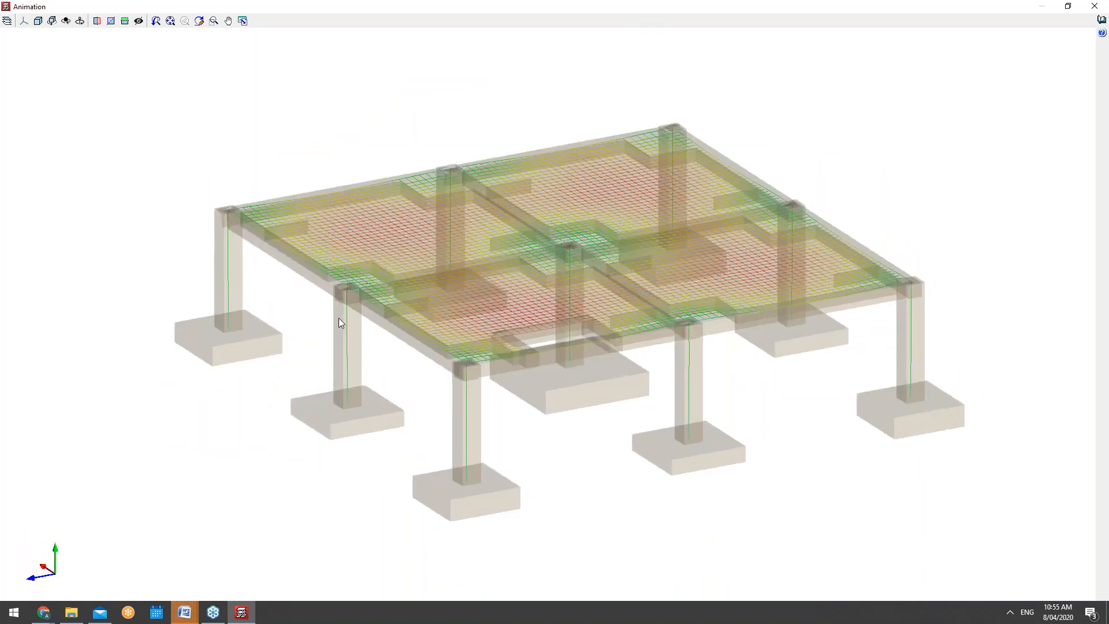
{"action": "mouse_move", "coordinate": [423, 361]}
{"action": "middle_mouse_down", "text": "shift"}
{"action": "mouse_move", "coordinate": [590, 310]}
{"action": "mouse_move", "coordinate": [485, 302]}
{"action": "mouse_move", "coordinate": [499, 284]}
{"action": "mouse_move", "coordinate": [501, 300]}
{"action": "middle_mouse_up", "text": "shift"}
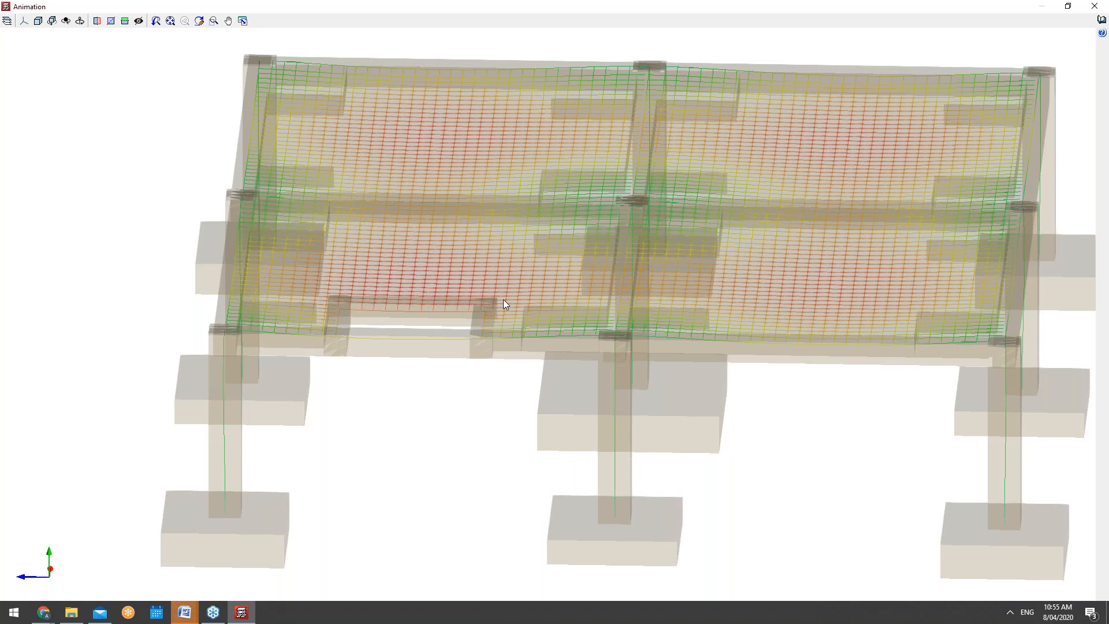
{"action": "left_click", "coordinate": [1094, 6]}
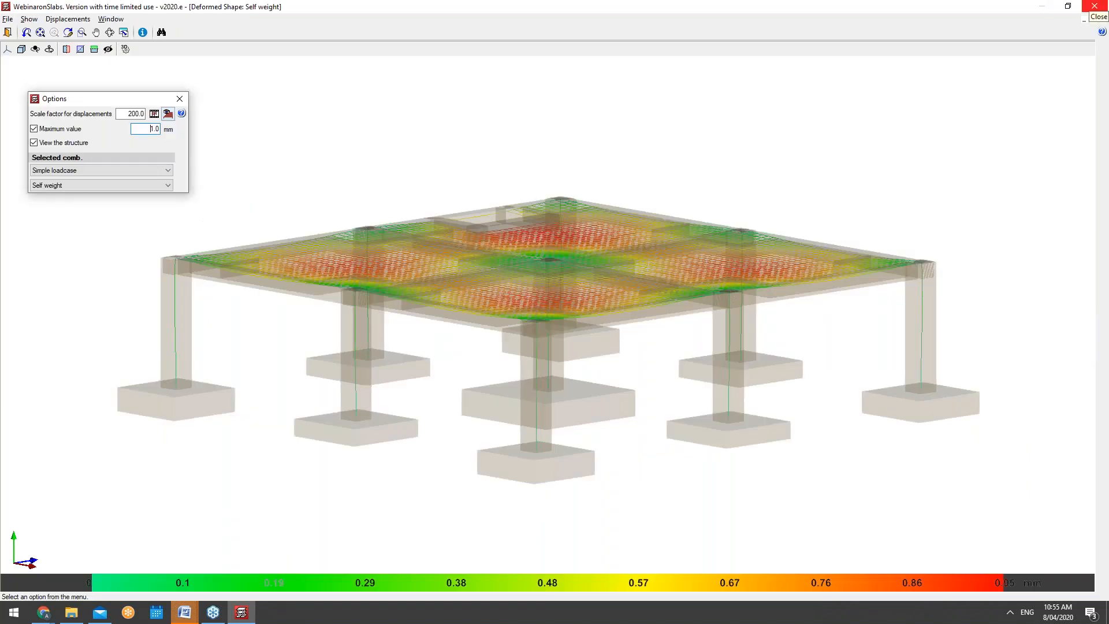
View the scaled deformed shape from the opening's side with its options closed, and return to the contour maps
{"action": "left_click_drag", "start_coordinate": [764, 272], "coordinate": [726, 274]}
{"action": "left_click", "coordinate": [180, 100]}
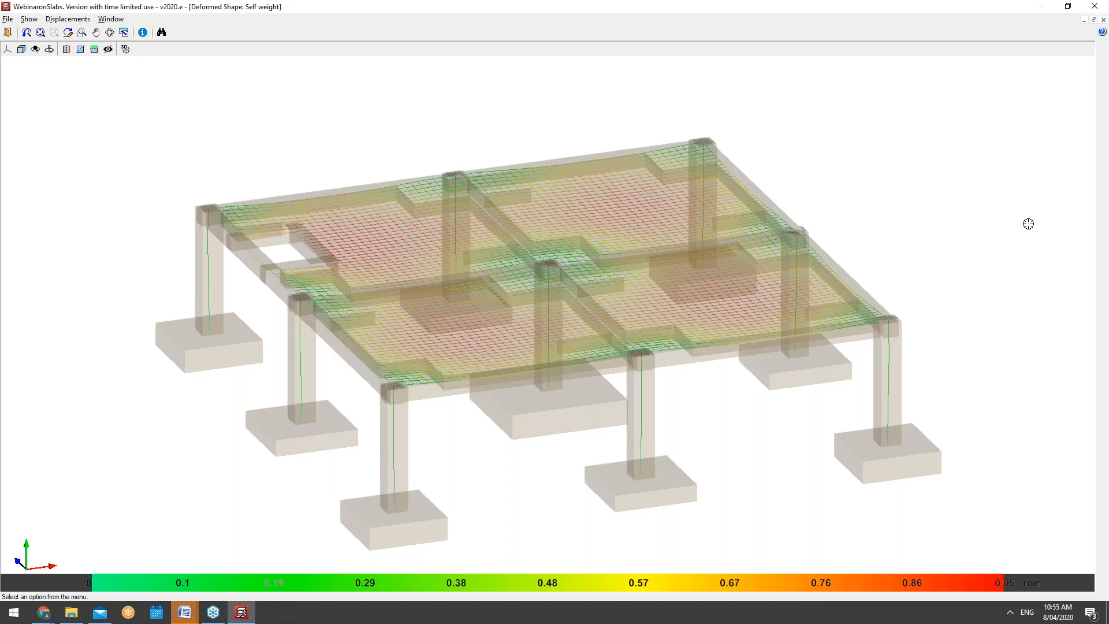
{"action": "left_click", "coordinate": [1094, 6]}
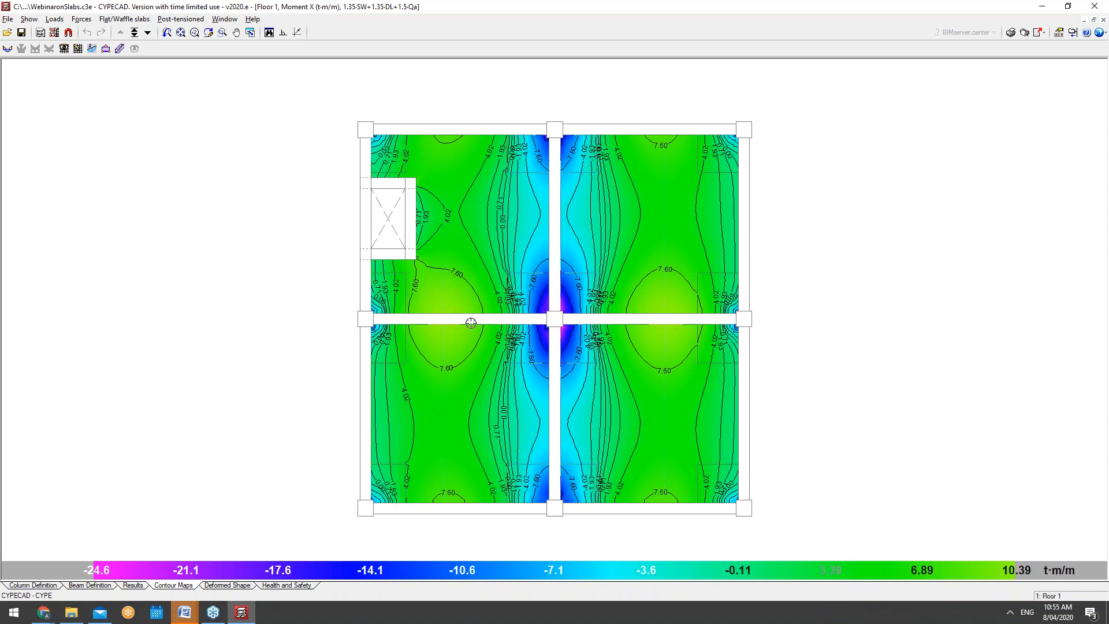
{"action": "left_click", "coordinate": [215, 586]}
{"action": "left_click", "coordinate": [570, 333]}
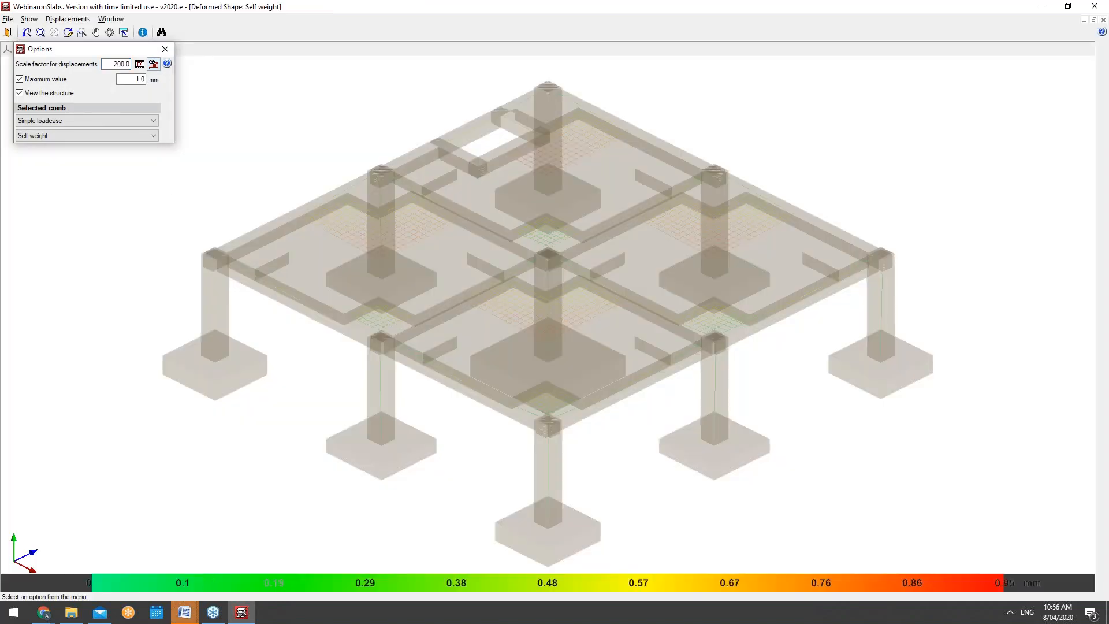
{"action": "left_click", "coordinate": [166, 48]}
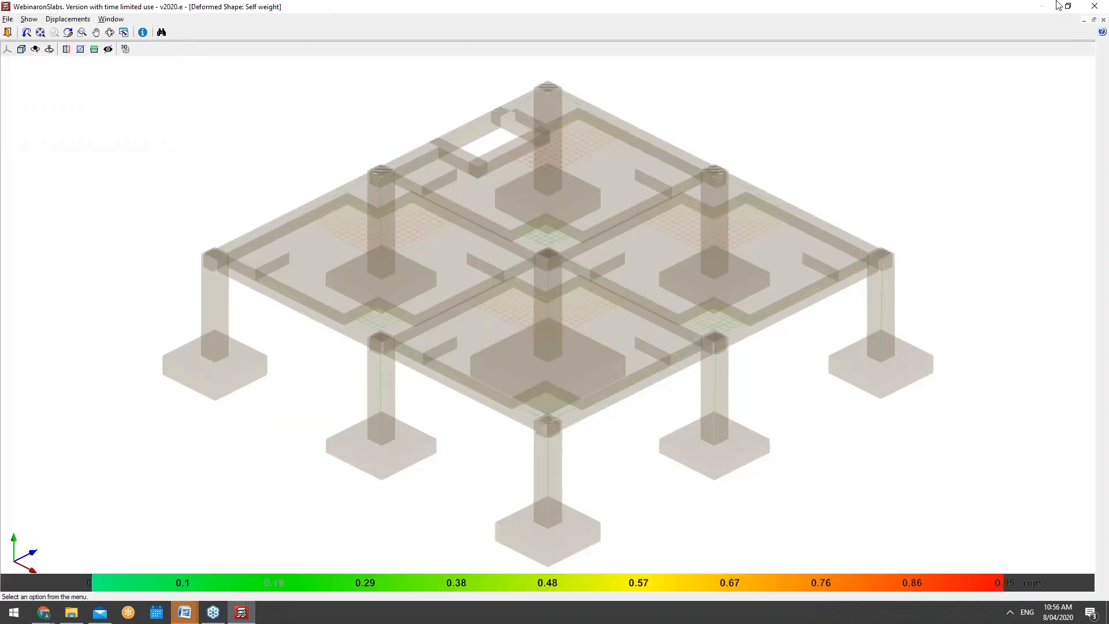
{"action": "left_click", "coordinate": [1091, 6]}
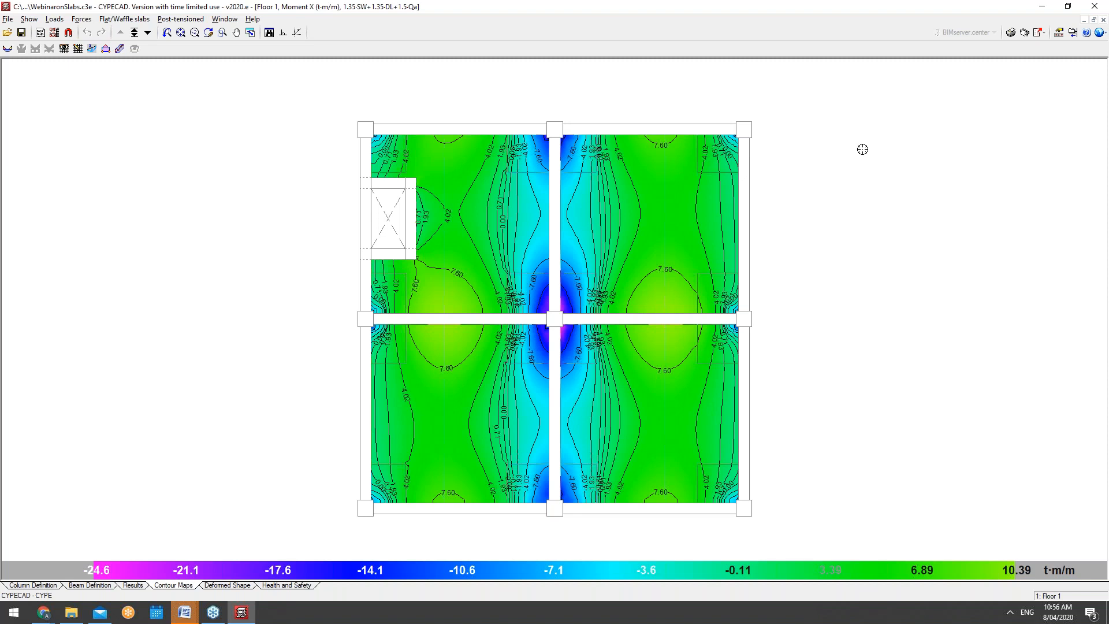
From the beam definition, open the project's reports, check the chapters offered for the job data report, and cancel it
{"action": "left_click", "coordinate": [1011, 33]}
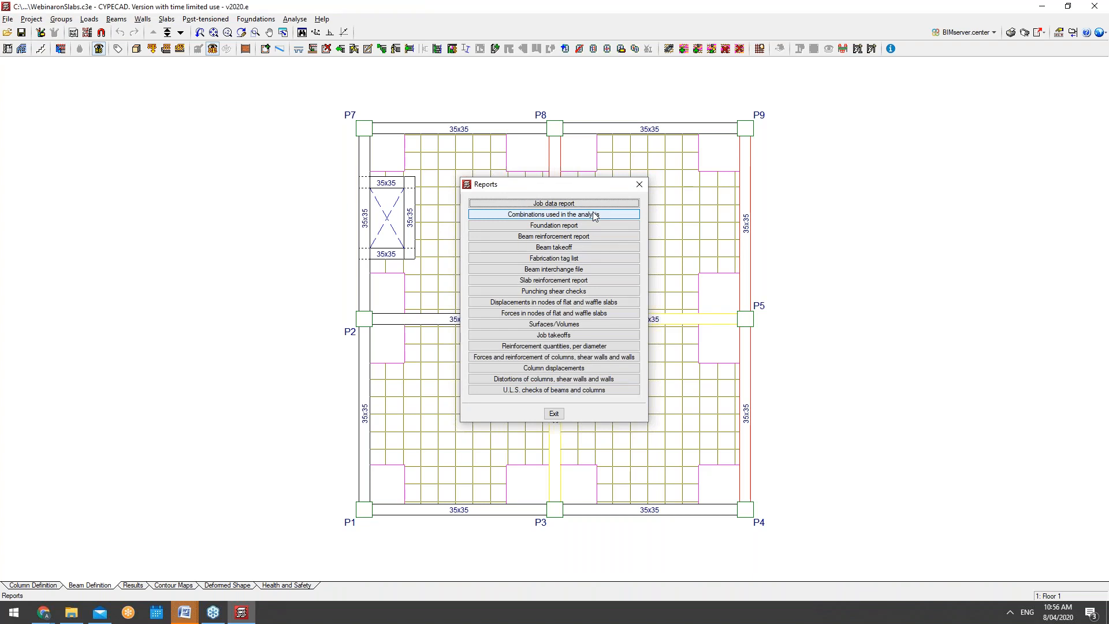
{"action": "left_click", "coordinate": [551, 204]}
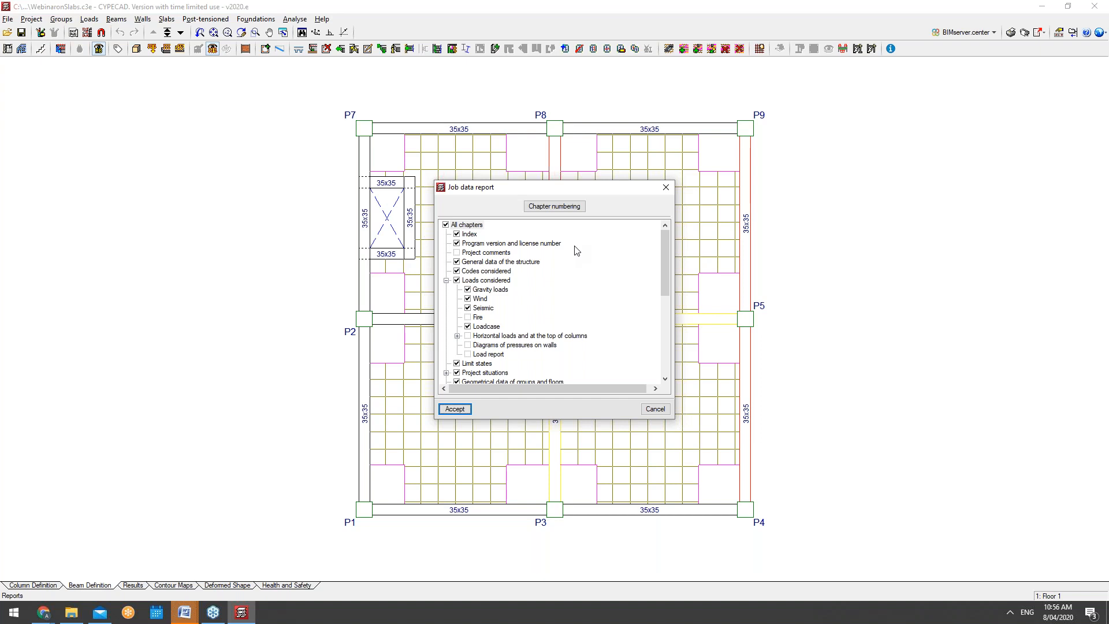
{"action": "scroll", "coordinate": [524, 304], "scroll_direction": "down", "scroll_amount": 10}
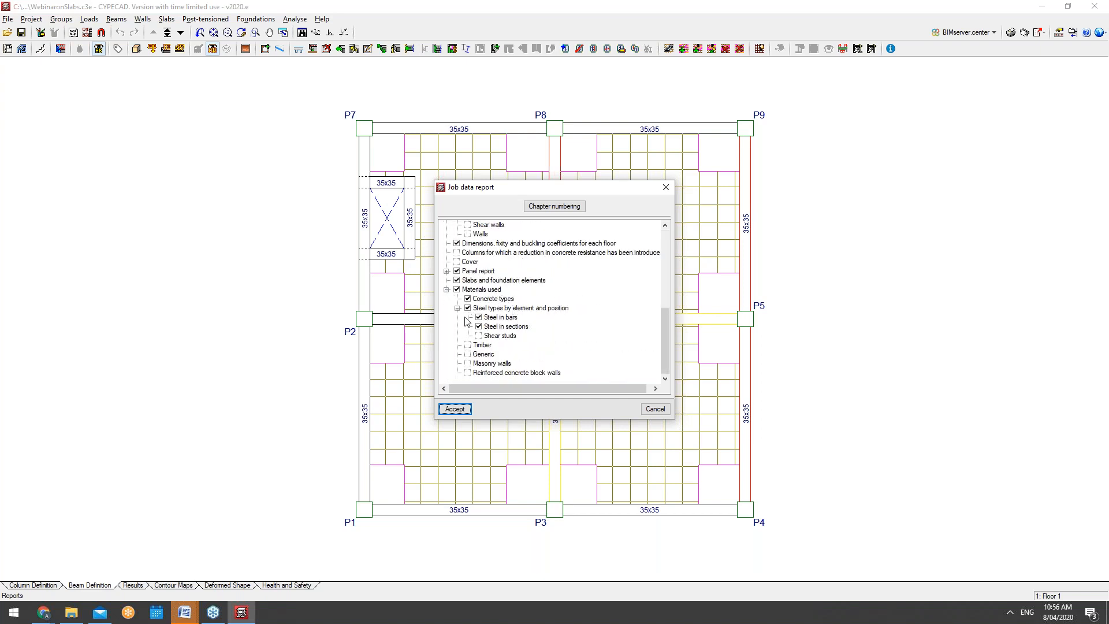
{"action": "scroll", "coordinate": [520, 289], "scroll_direction": "up", "scroll_amount": 10}
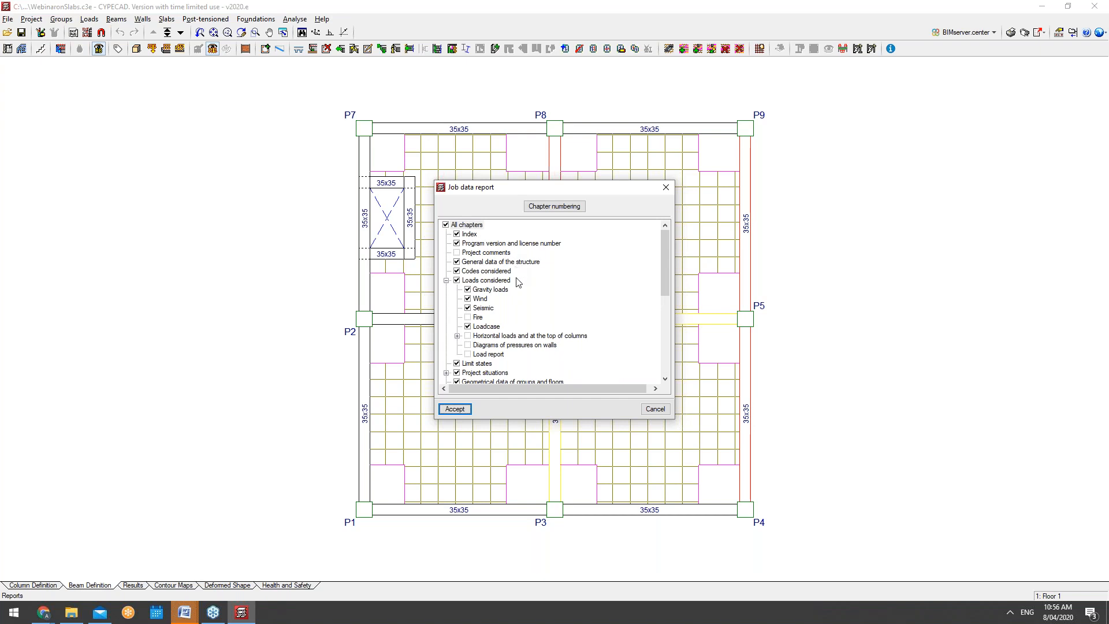
{"action": "scroll", "coordinate": [517, 282], "scroll_direction": "down", "scroll_amount": 10}
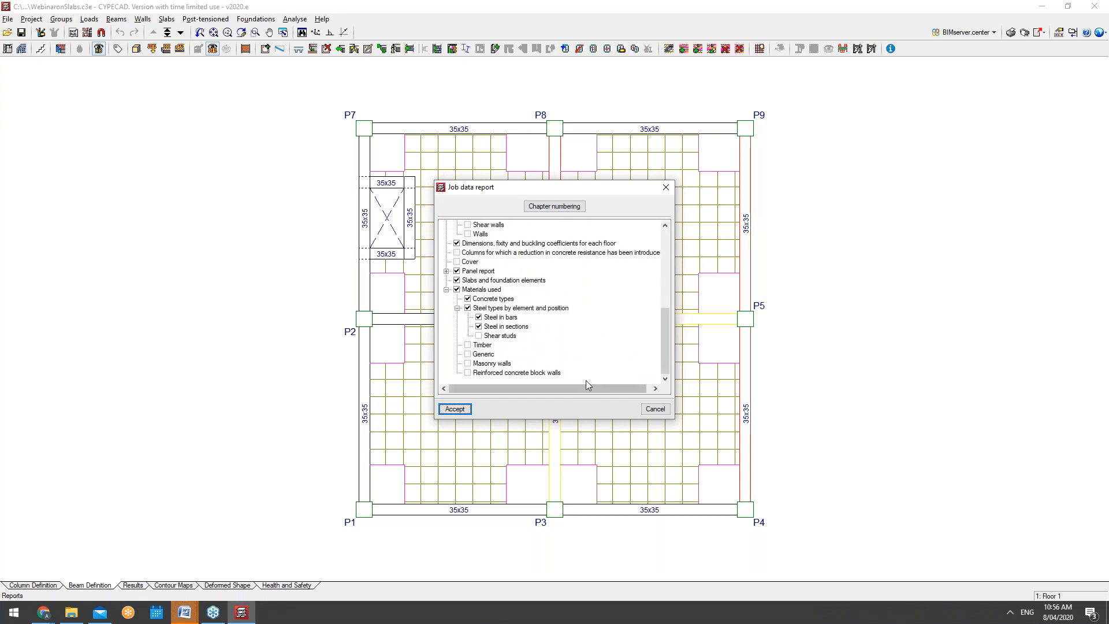
{"action": "scroll", "coordinate": [586, 380], "scroll_direction": "up", "scroll_amount": 3}
{"action": "left_click", "coordinate": [655, 409]}
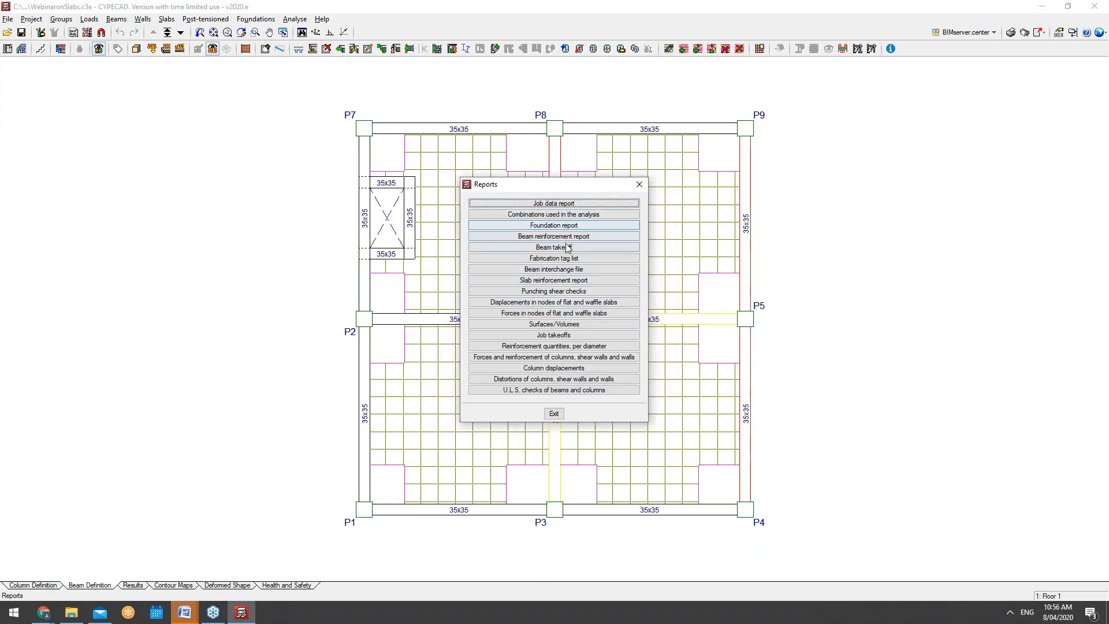
Generate the slab reinforcement report and fit its whole page in the preview
{"action": "left_click", "coordinate": [566, 282]}
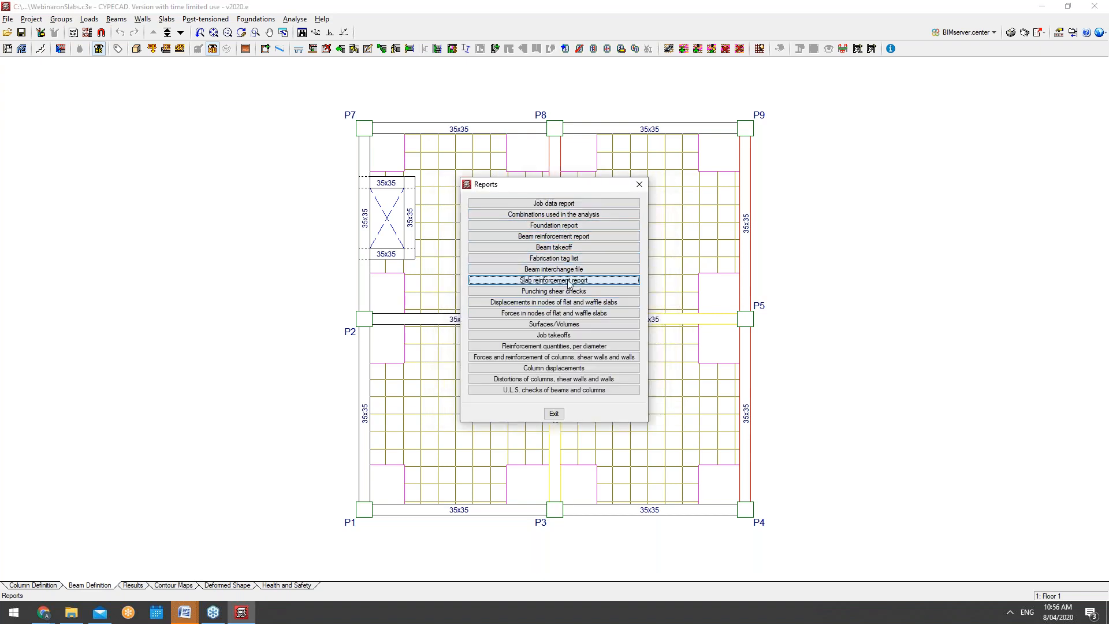
{"action": "left_click", "coordinate": [506, 231]}
{"action": "left_click", "coordinate": [506, 241]}
{"action": "left_click", "coordinate": [507, 231]}
{"action": "left_click", "coordinate": [511, 398]}
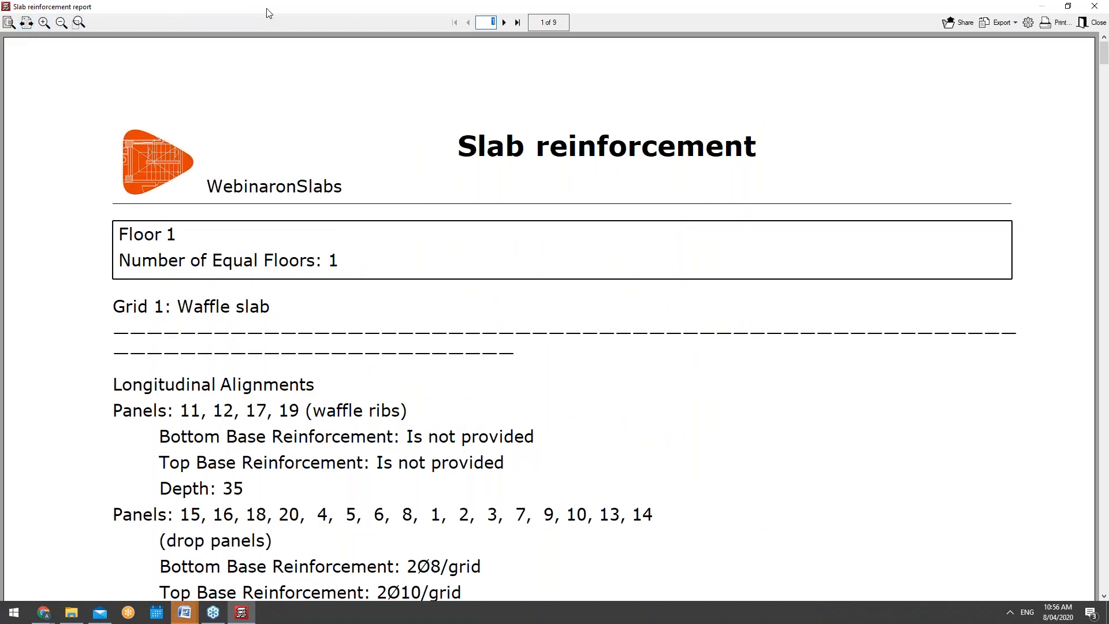
{"action": "left_click", "coordinate": [79, 23]}
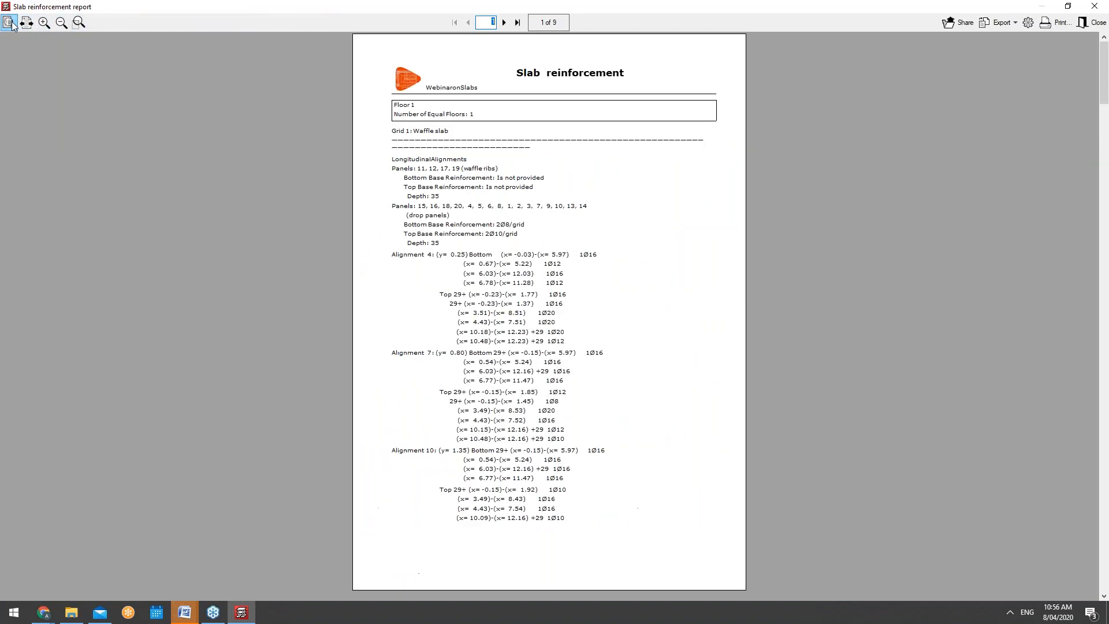
Read through the slab reinforcement report up to page 9 and close it
{"action": "left_click", "coordinate": [503, 22]}
{"action": "left_click", "coordinate": [502, 22]}
{"action": "left_click", "coordinate": [503, 22]}
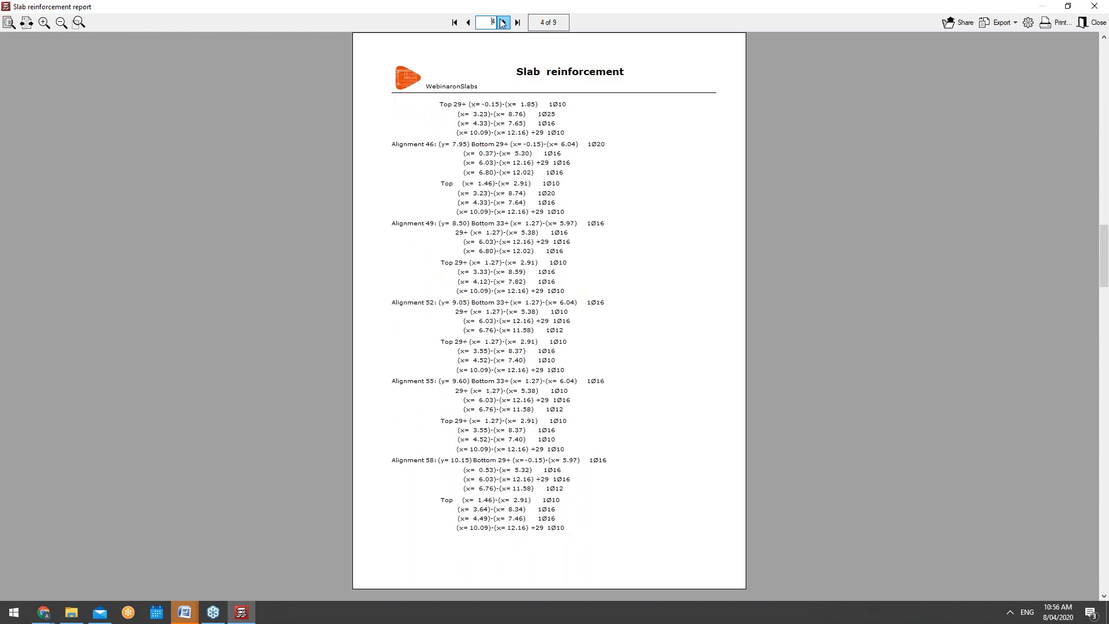
{"action": "left_click", "coordinate": [503, 22]}
{"action": "left_click", "coordinate": [503, 22]}
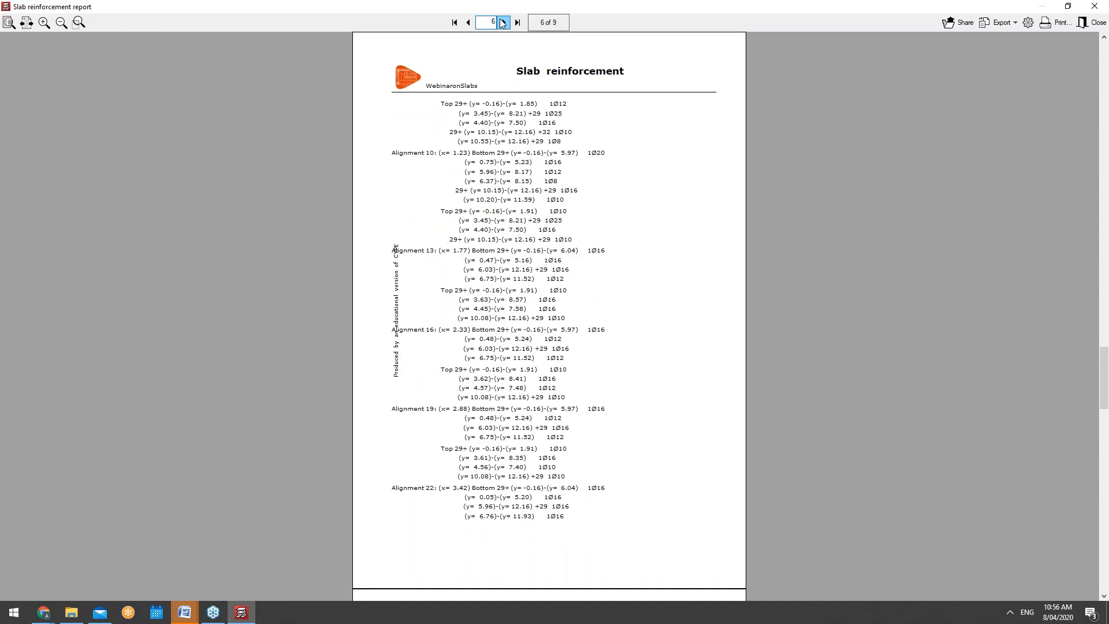
{"action": "left_click", "coordinate": [503, 22]}
{"action": "left_click", "coordinate": [503, 22]}
{"action": "left_click", "coordinate": [502, 22]}
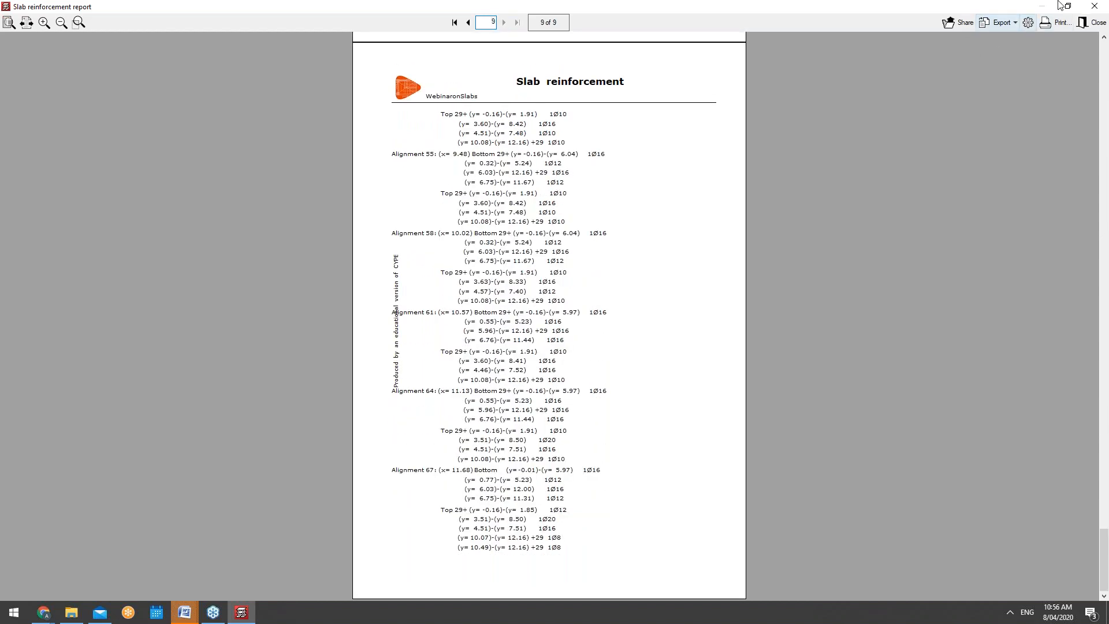
{"action": "left_click", "coordinate": [1088, 22]}
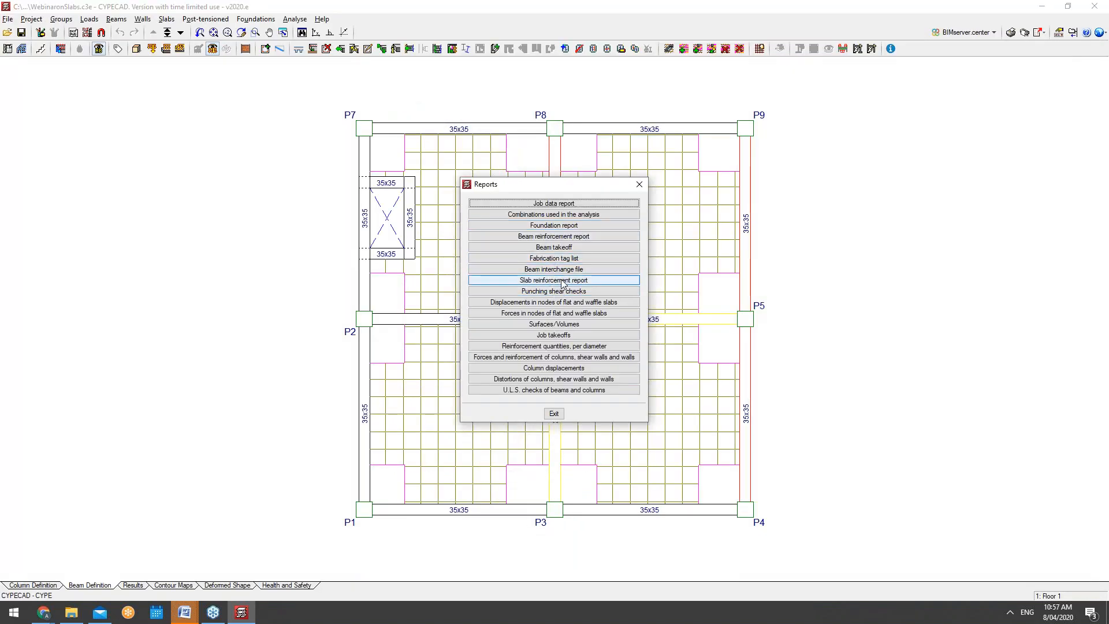
Generate the job takeoffs report and read the quantities for the foundations, Floor 1 and the job total
{"action": "left_click", "coordinate": [571, 335]}
{"action": "left_click", "coordinate": [495, 357]}
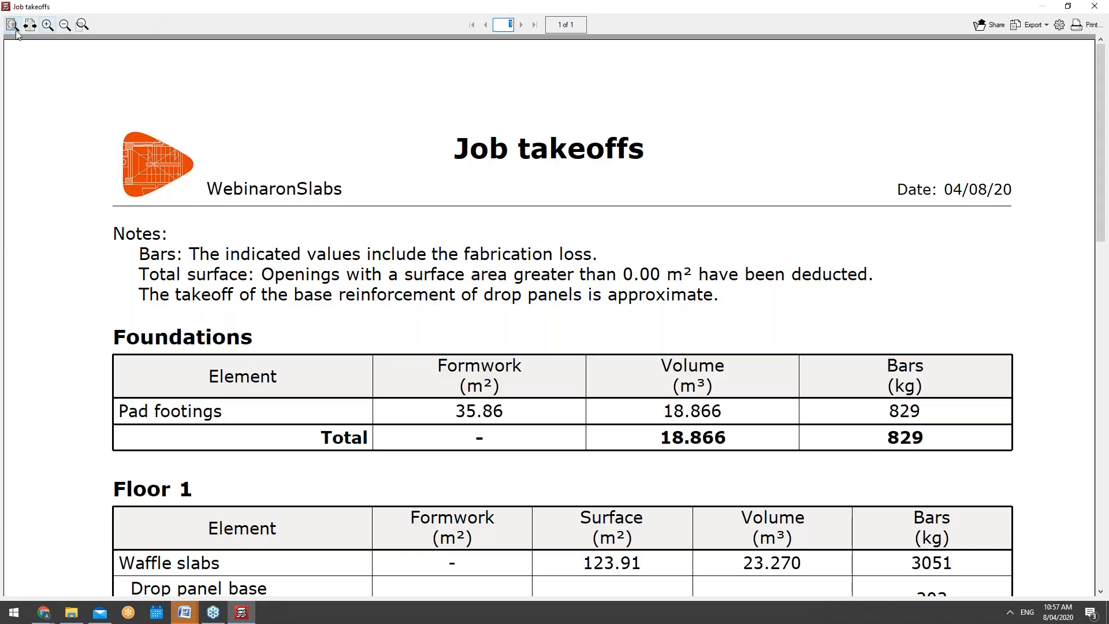
{"action": "scroll", "coordinate": [366, 242], "scroll_direction": "down", "scroll_amount": 6}
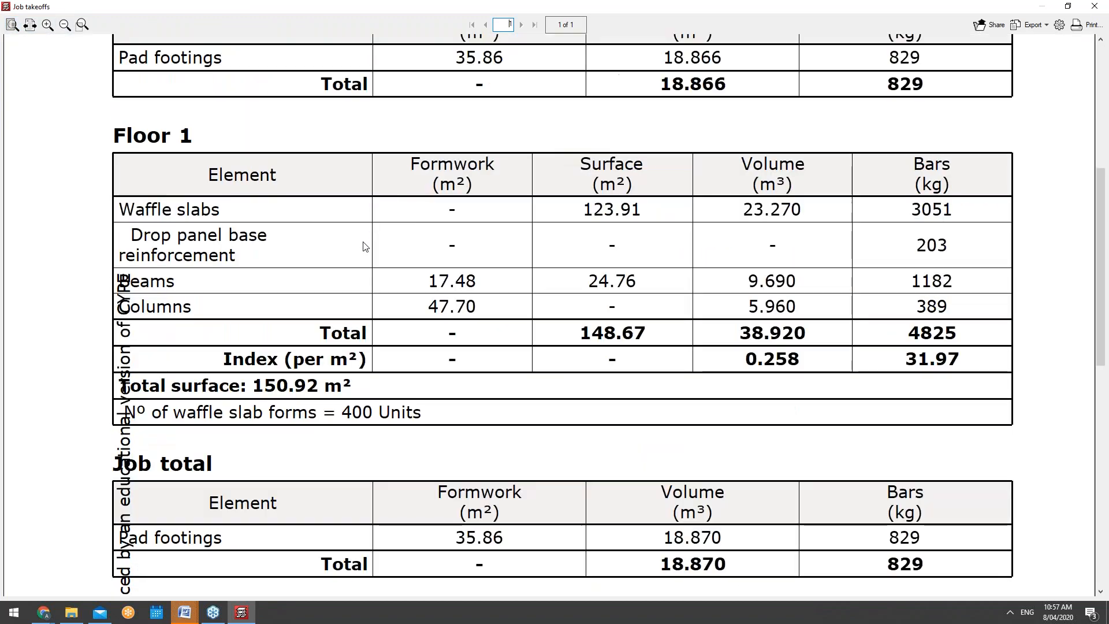
{"action": "scroll", "coordinate": [537, 429], "scroll_direction": "down", "scroll_amount": 2}
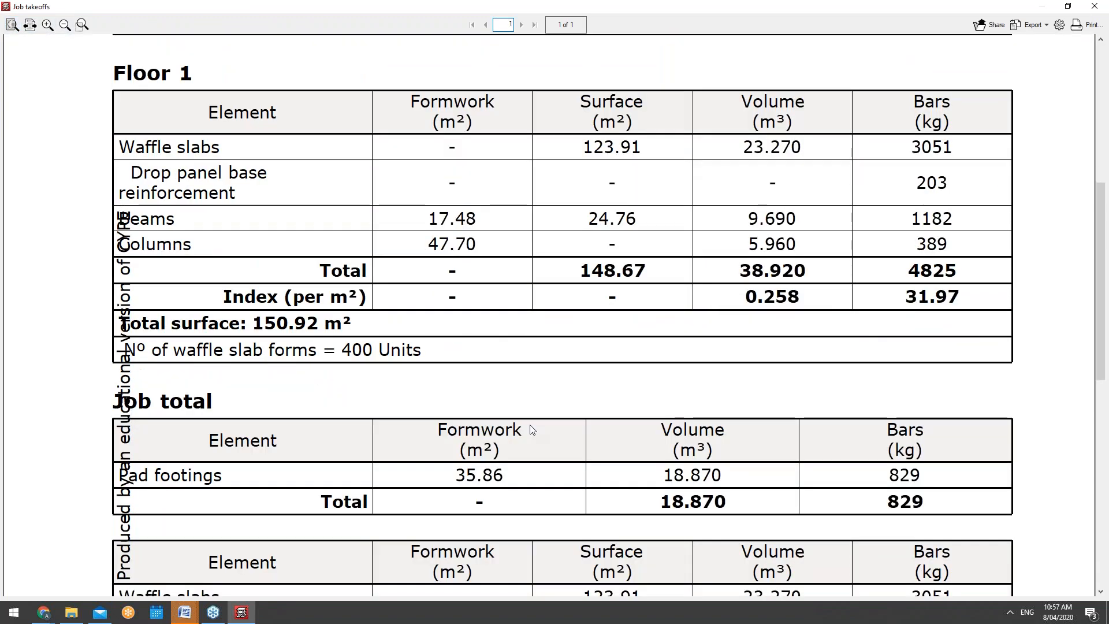
Review the Floor 1 and job total quantities in the job takeoffs report once more, and close the report and the reports list
{"action": "scroll", "coordinate": [527, 425], "scroll_direction": "down", "scroll_amount": 6}
{"action": "scroll", "coordinate": [503, 389], "scroll_direction": "up", "scroll_amount": 5}
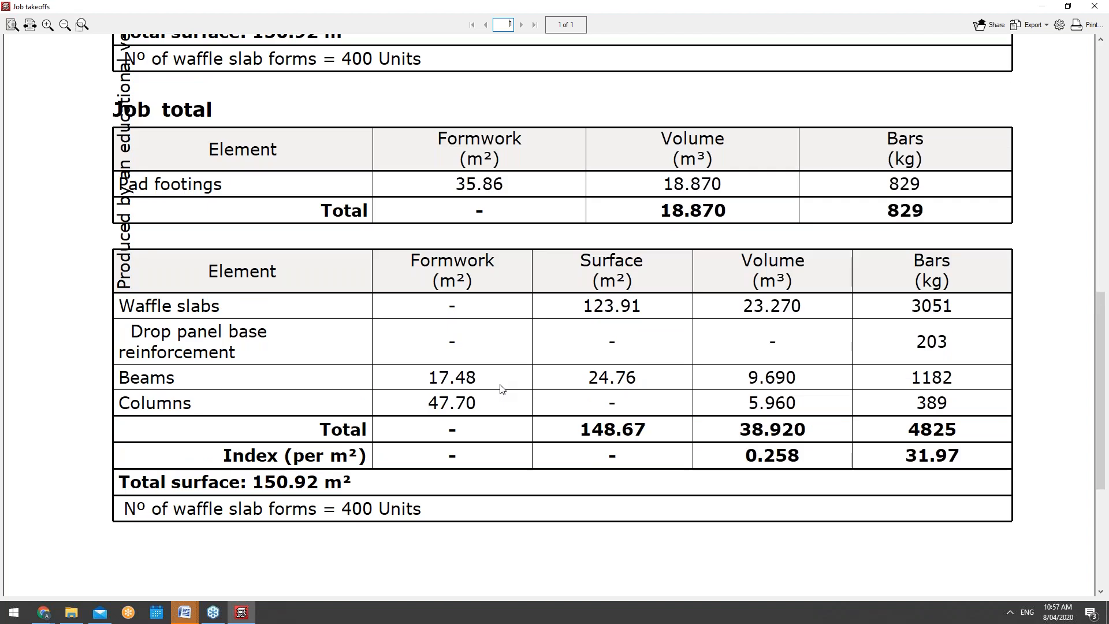
{"action": "scroll", "coordinate": [296, 332], "scroll_direction": "up", "scroll_amount": 1}
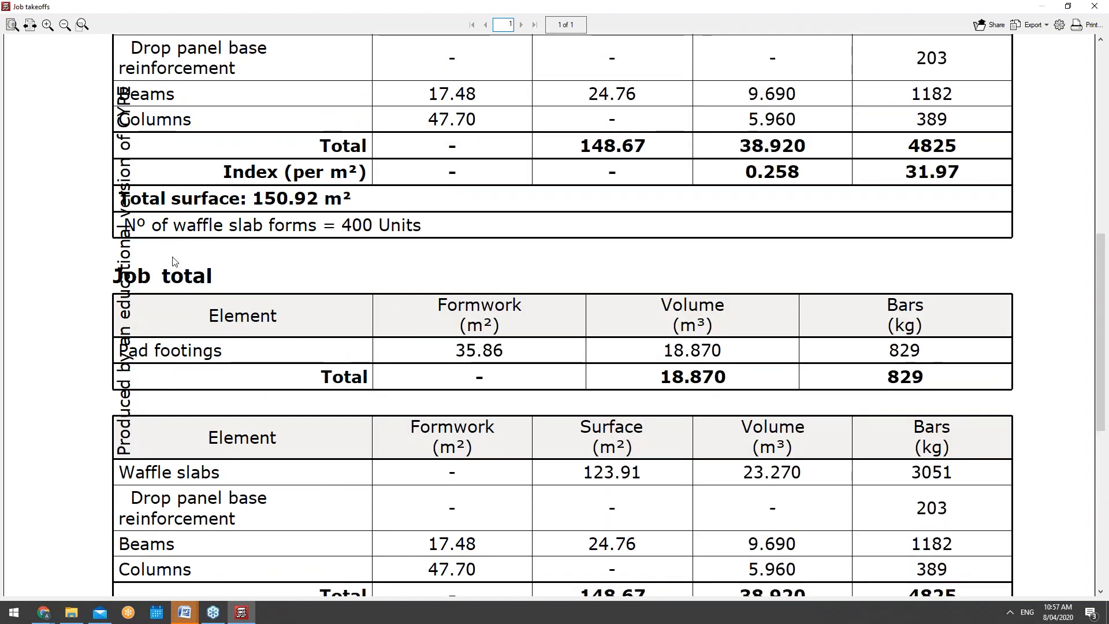
{"action": "scroll", "coordinate": [247, 298], "scroll_direction": "up", "scroll_amount": 3}
{"action": "scroll", "coordinate": [249, 301], "scroll_direction": "up", "scroll_amount": 6}
{"action": "scroll", "coordinate": [92, 233], "scroll_direction": "down", "scroll_amount": 3}
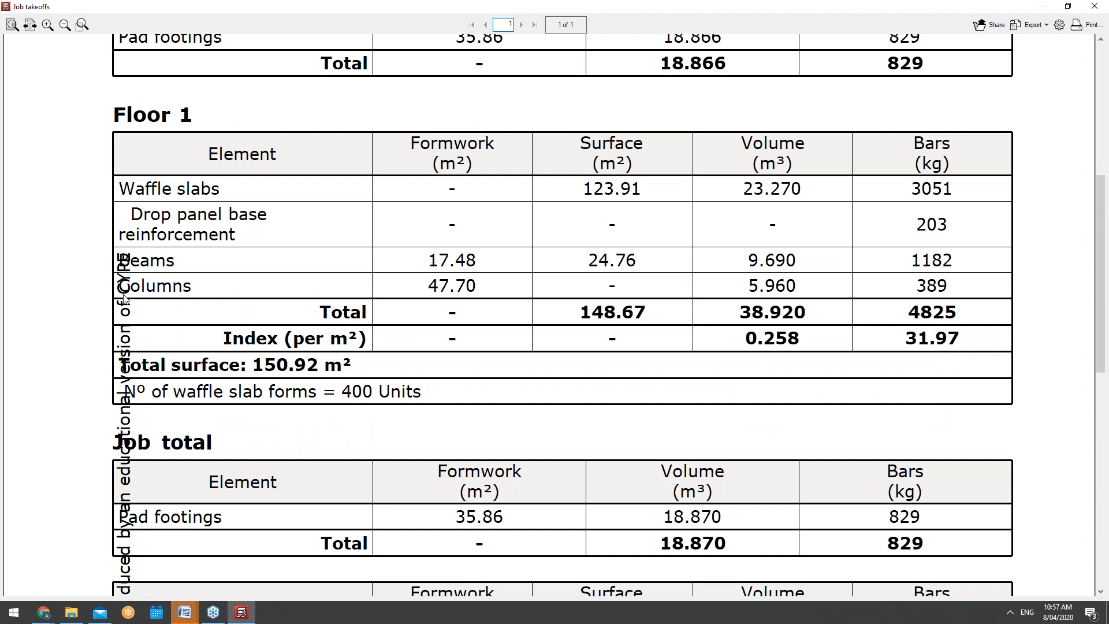
{"action": "scroll", "coordinate": [130, 317], "scroll_direction": "up", "scroll_amount": 11}
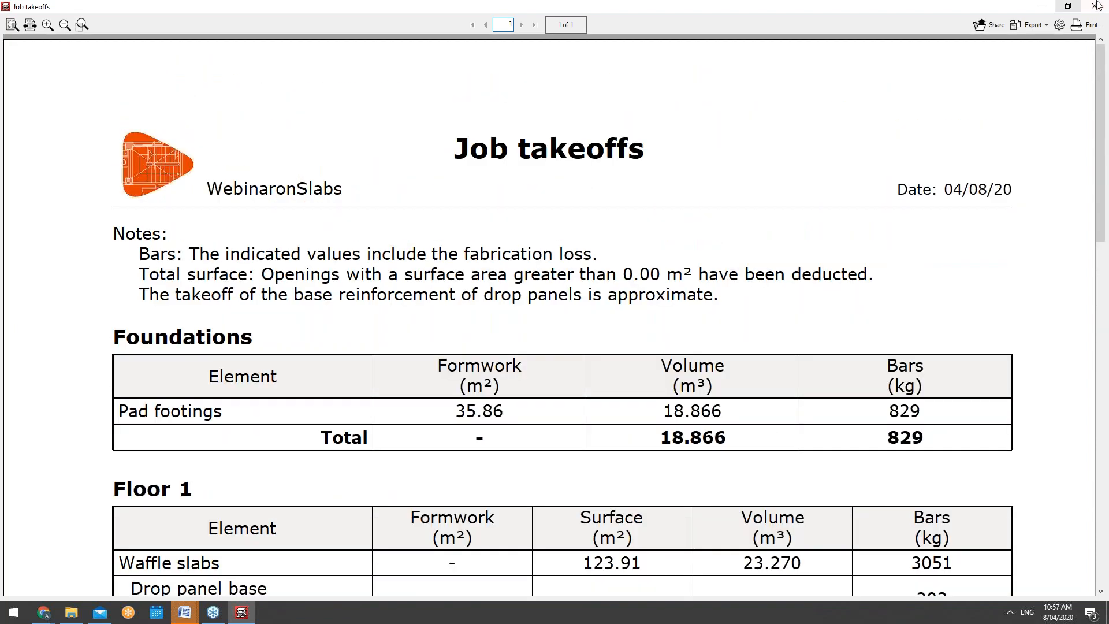
{"action": "left_click", "coordinate": [1094, 6]}
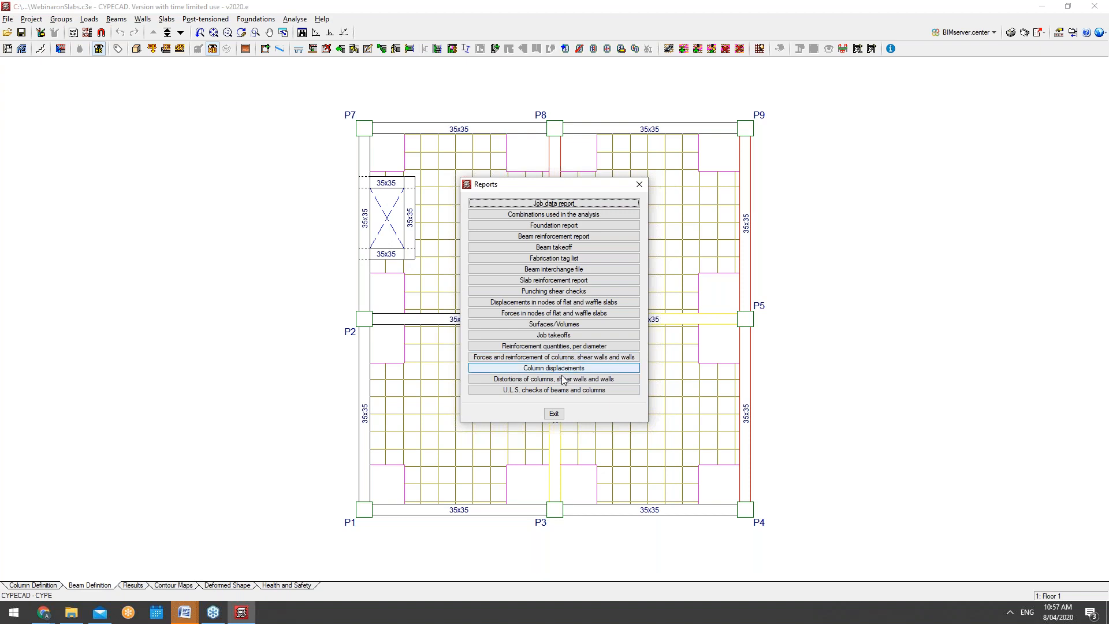
{"action": "left_click", "coordinate": [553, 413]}
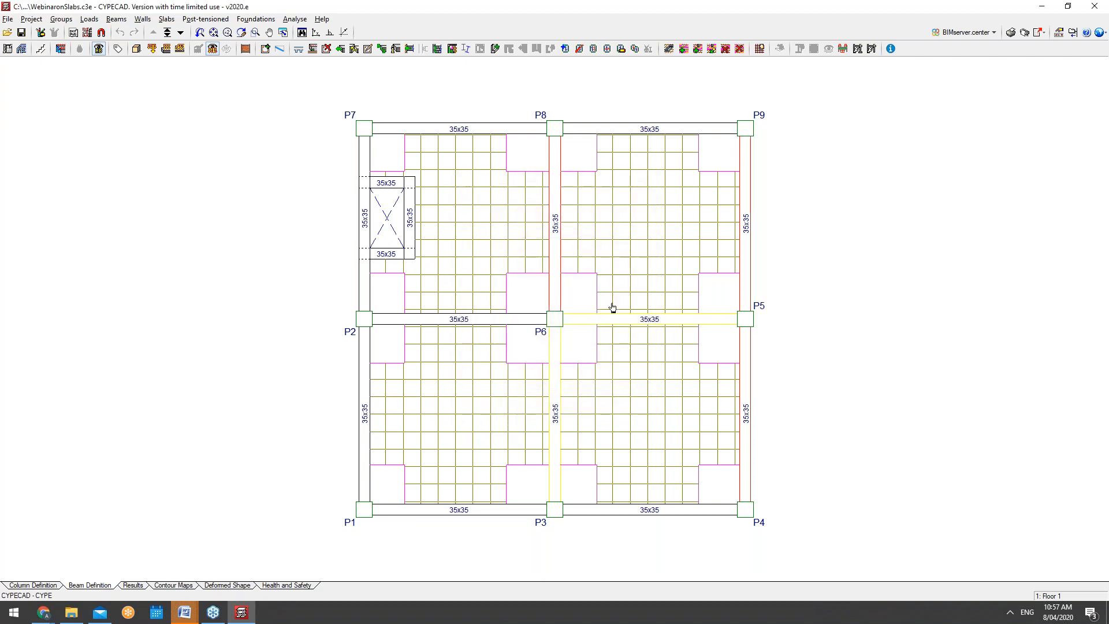
Open the project drawings and add a Detailing of columns drawing covering all columns and floors, detailed at each floor
{"action": "left_click", "coordinate": [1025, 32]}
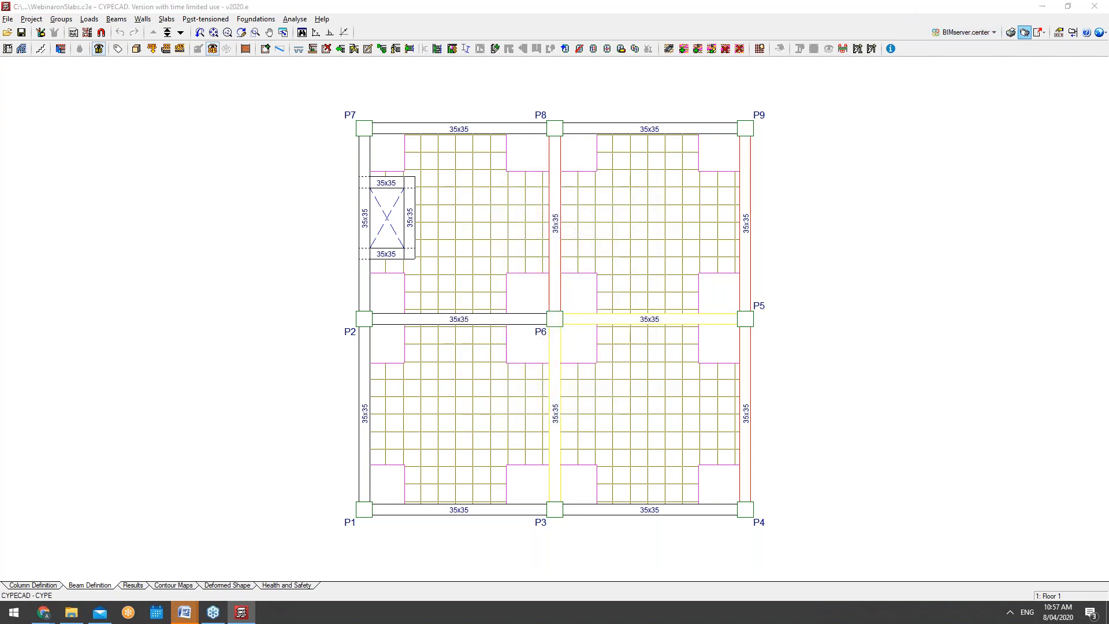
{"action": "left_click", "coordinate": [144, 103]}
{"action": "left_click", "coordinate": [186, 26]}
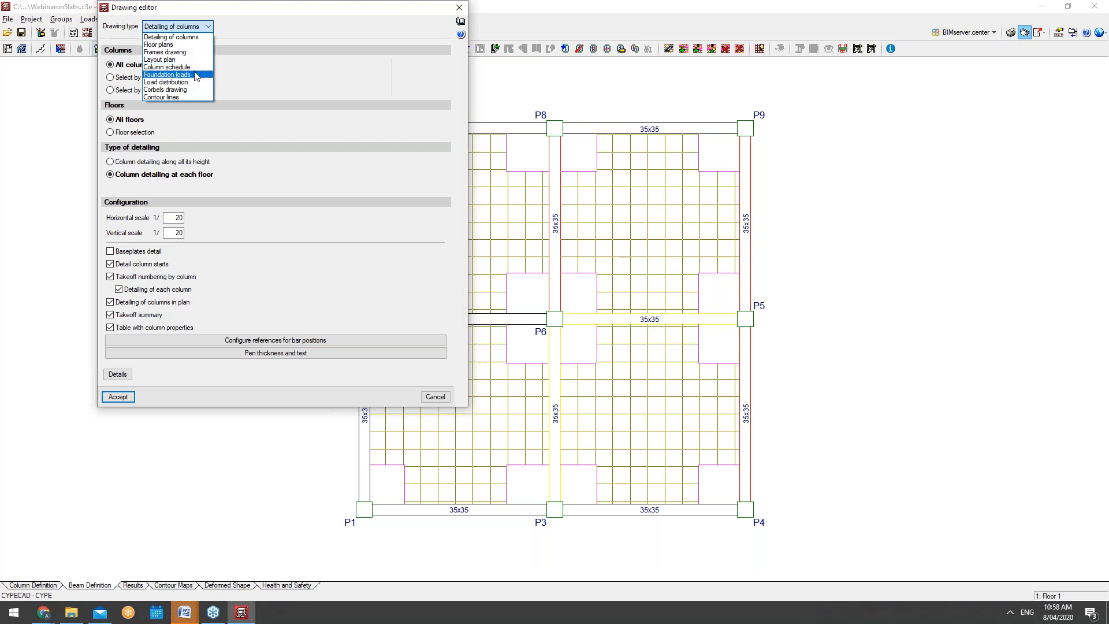
{"action": "left_click", "coordinate": [190, 38]}
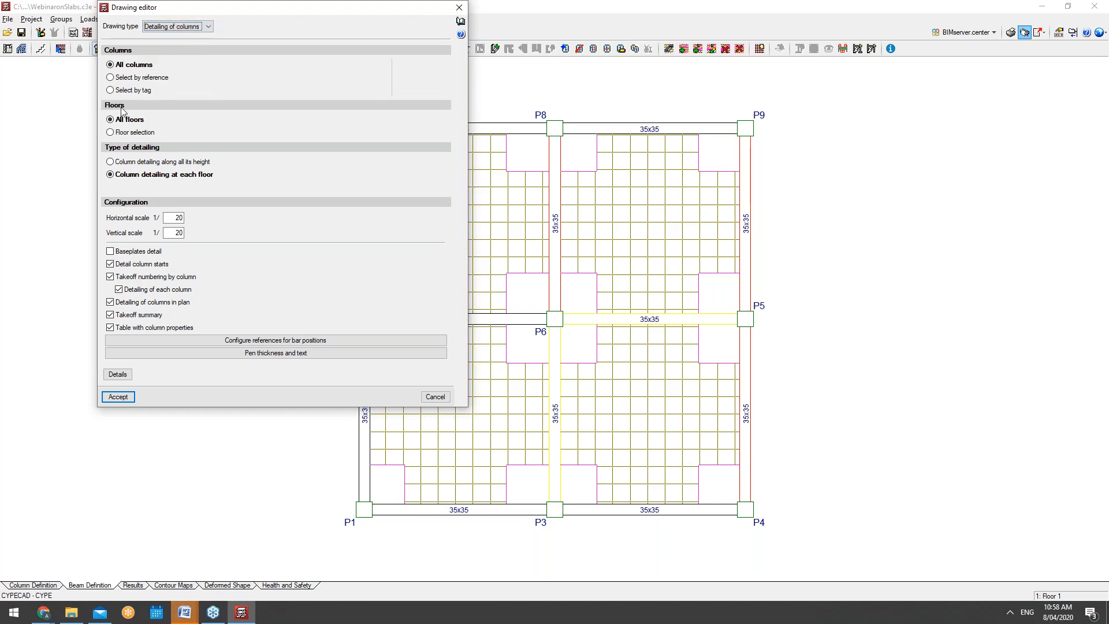
{"action": "left_click", "coordinate": [105, 399]}
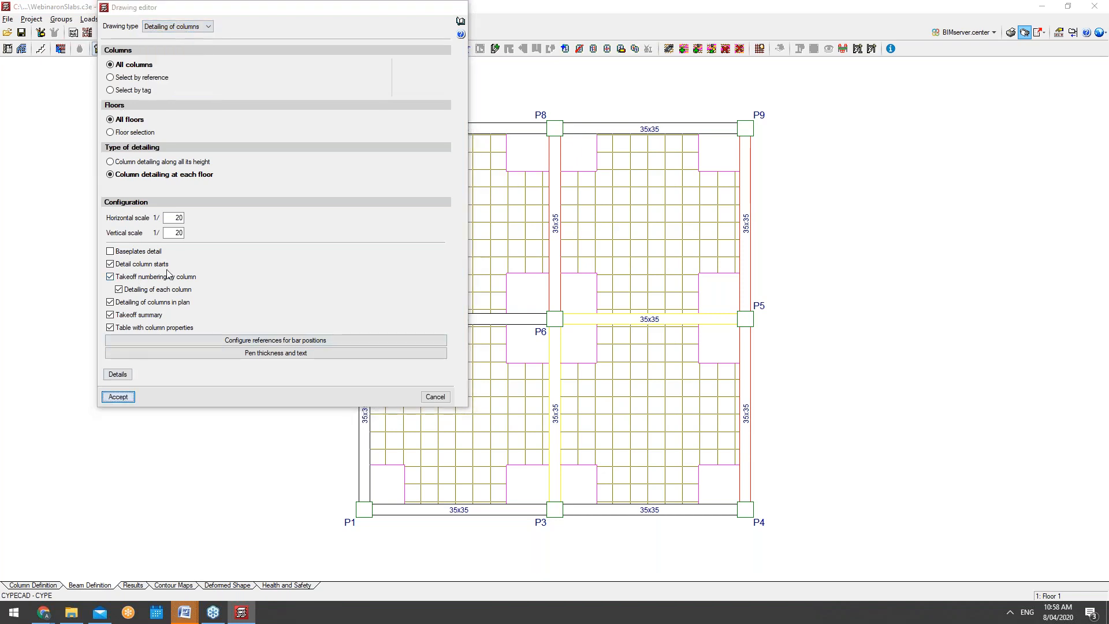
Add a Floor plans drawing and a Layout plan drawing to the drawing selection with their default settings
{"action": "left_click", "coordinate": [145, 106]}
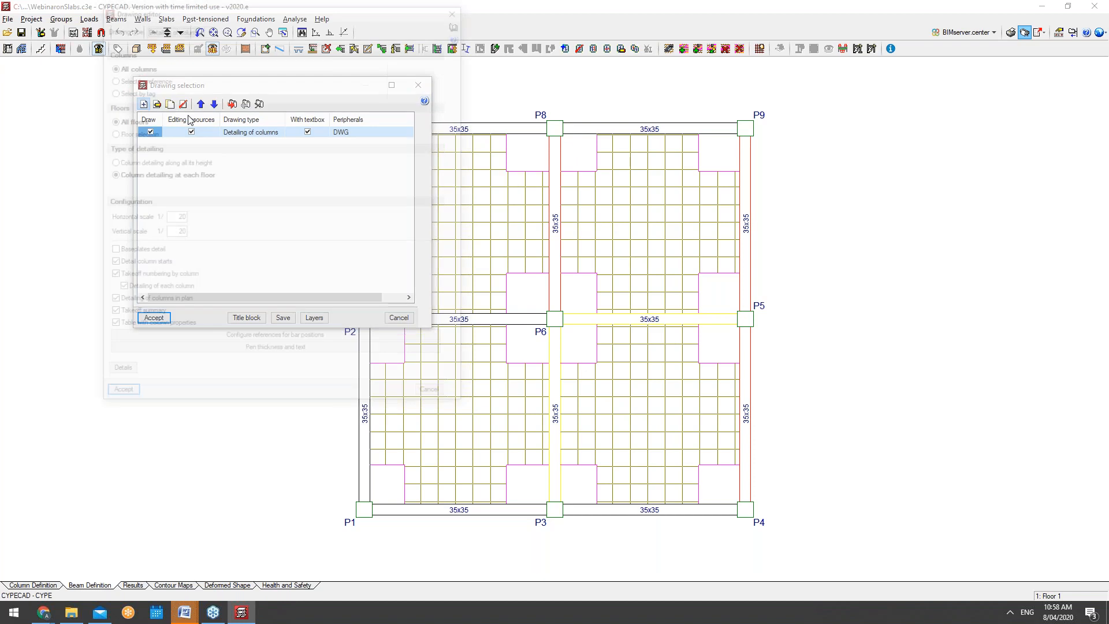
{"action": "left_click", "coordinate": [172, 45]}
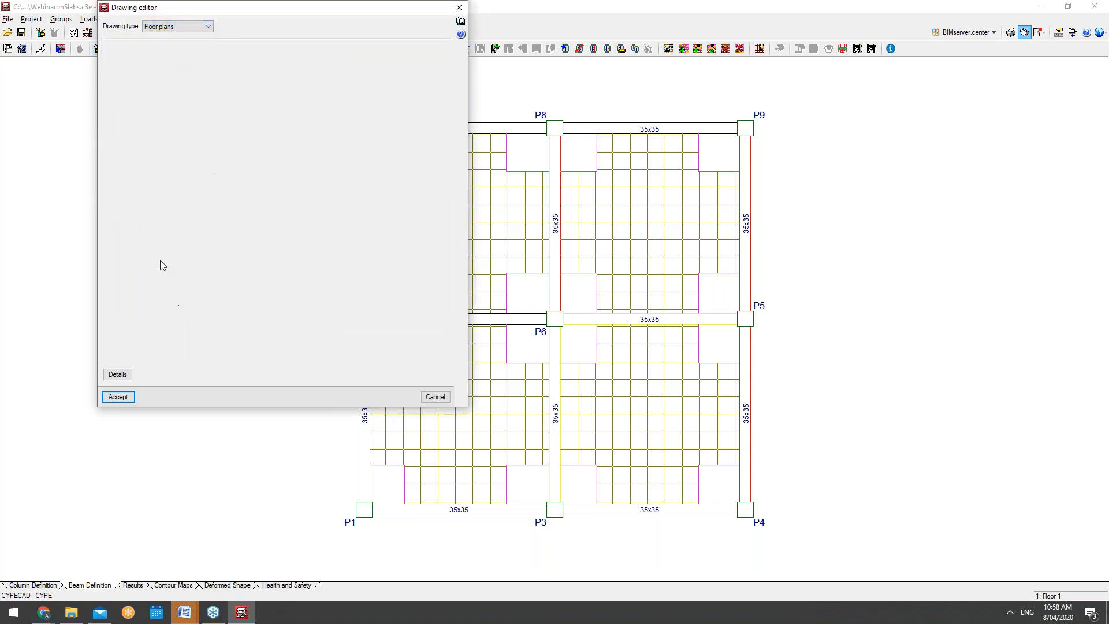
{"action": "left_click", "coordinate": [118, 397]}
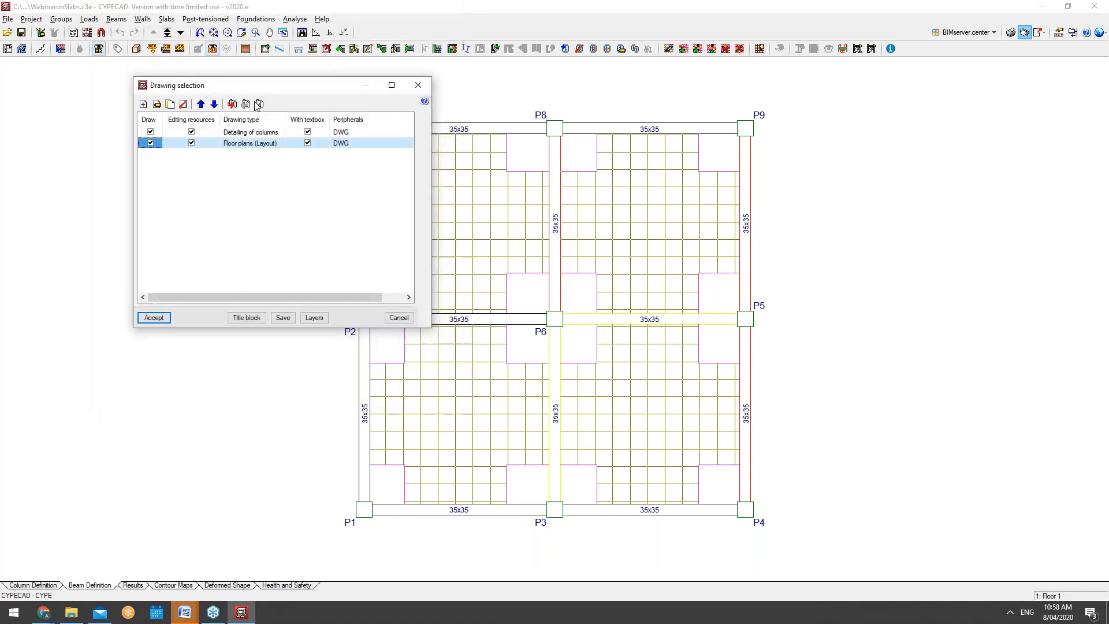
{"action": "left_click", "coordinate": [145, 104]}
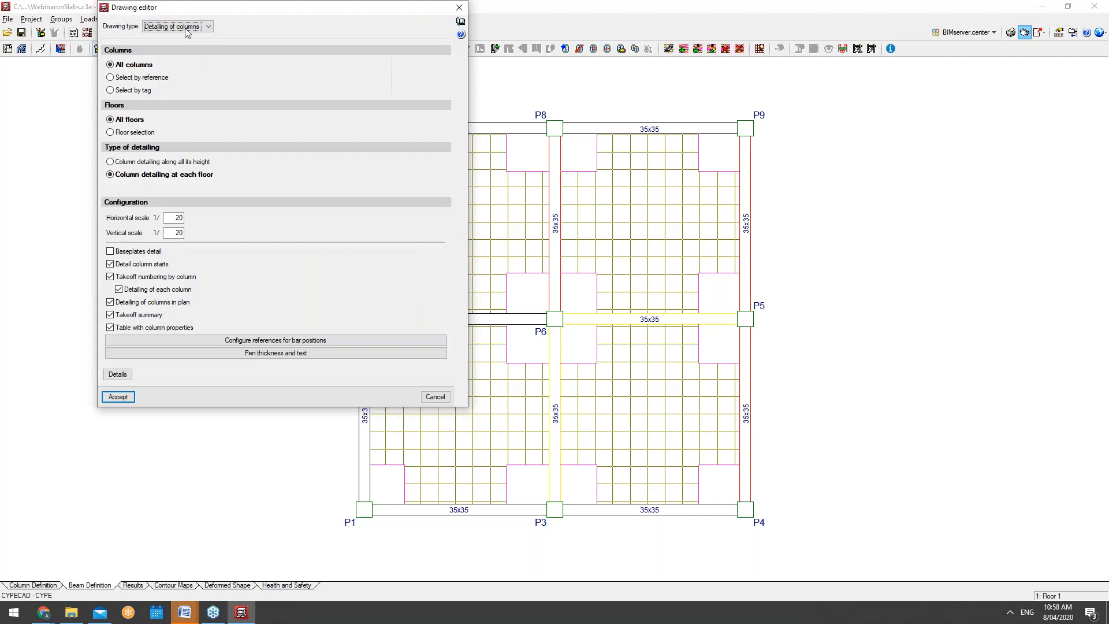
{"action": "left_click", "coordinate": [186, 27]}
{"action": "left_click", "coordinate": [187, 62]}
{"action": "left_click", "coordinate": [118, 397]}
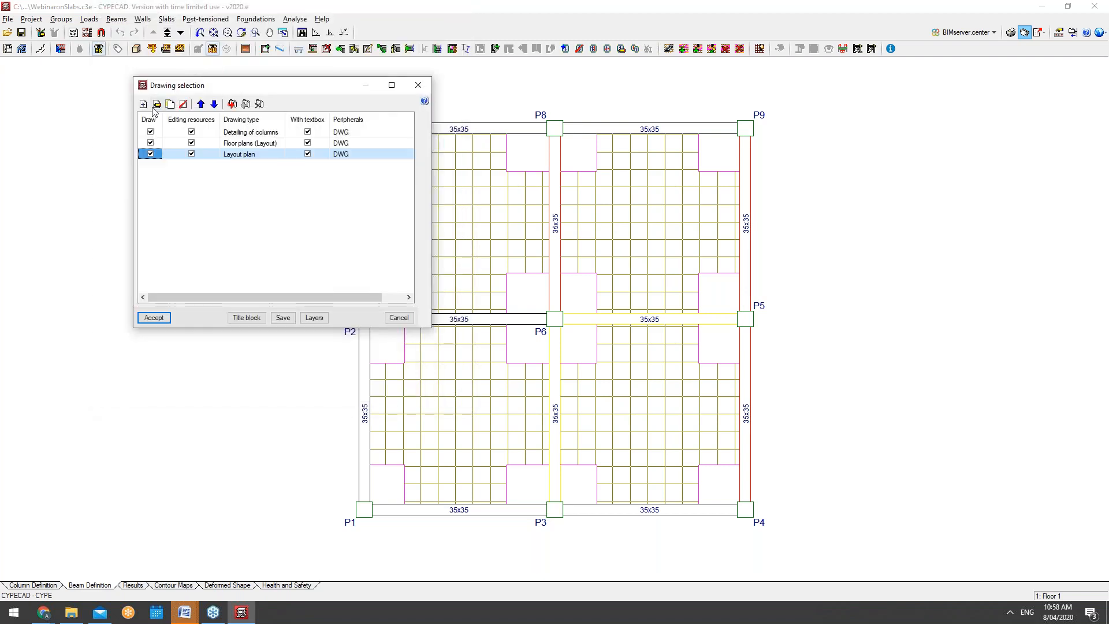
Add a Load distribution drawing to the drawing selection and discard the extra new drawing entry
{"action": "left_click", "coordinate": [143, 105]}
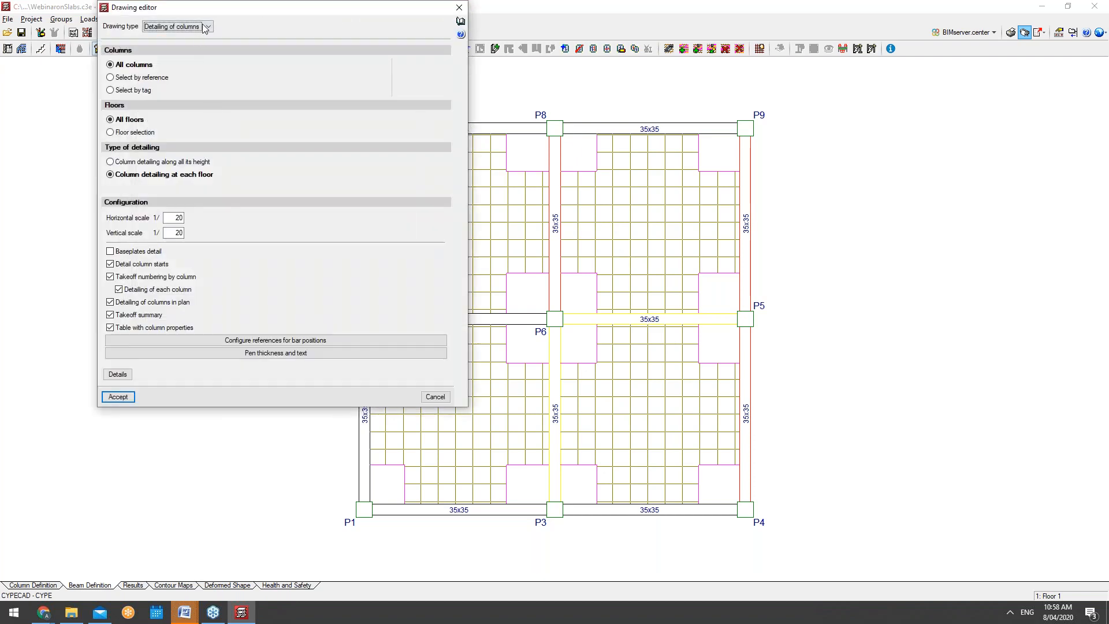
{"action": "left_click", "coordinate": [205, 27]}
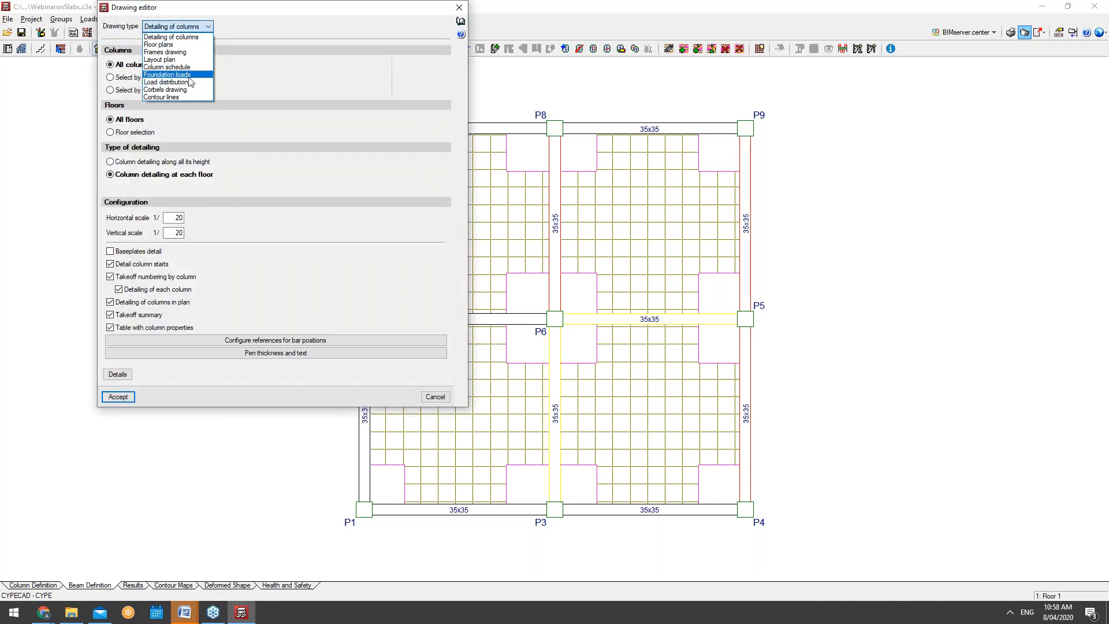
{"action": "left_click", "coordinate": [189, 82]}
{"action": "left_click", "coordinate": [118, 397]}
{"action": "left_click", "coordinate": [143, 104]}
{"action": "left_click", "coordinate": [459, 7]}
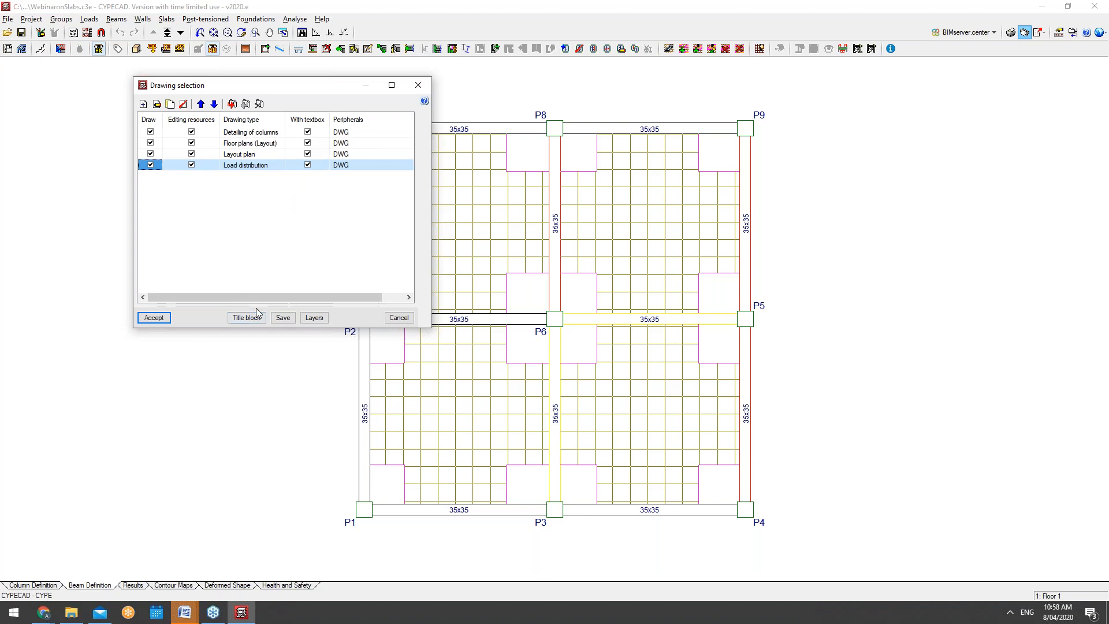
Generate the selected drawings, accept the information notices, and show the detail of all the drawings in the composition
{"action": "left_click", "coordinate": [144, 318]}
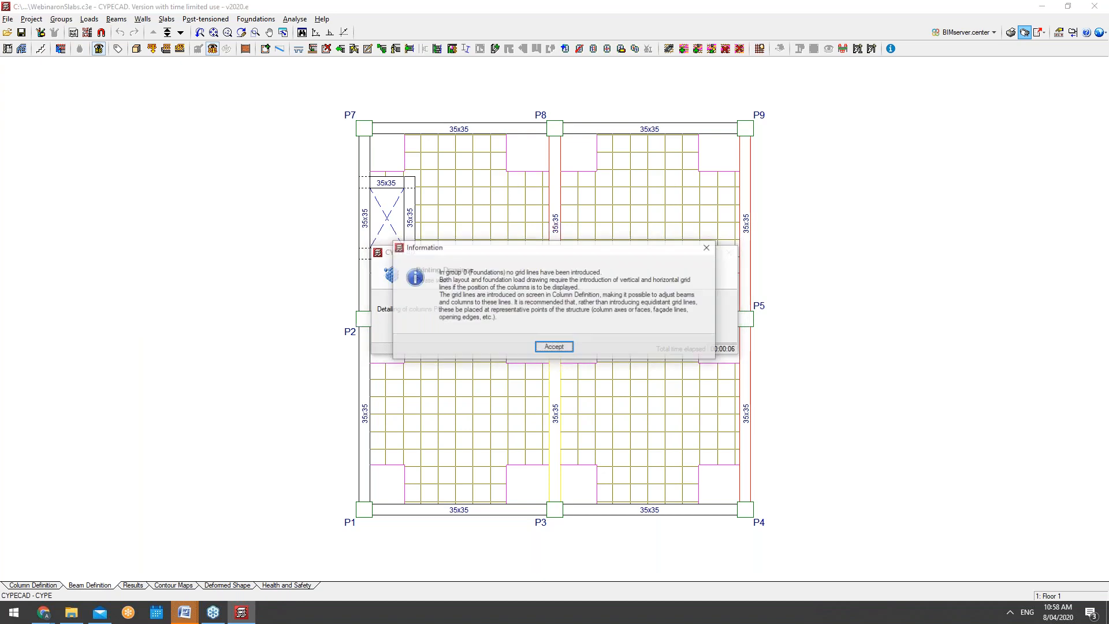
{"action": "left_click", "coordinate": [552, 347]}
{"action": "left_click", "coordinate": [552, 331]}
{"action": "left_click", "coordinate": [552, 331]}
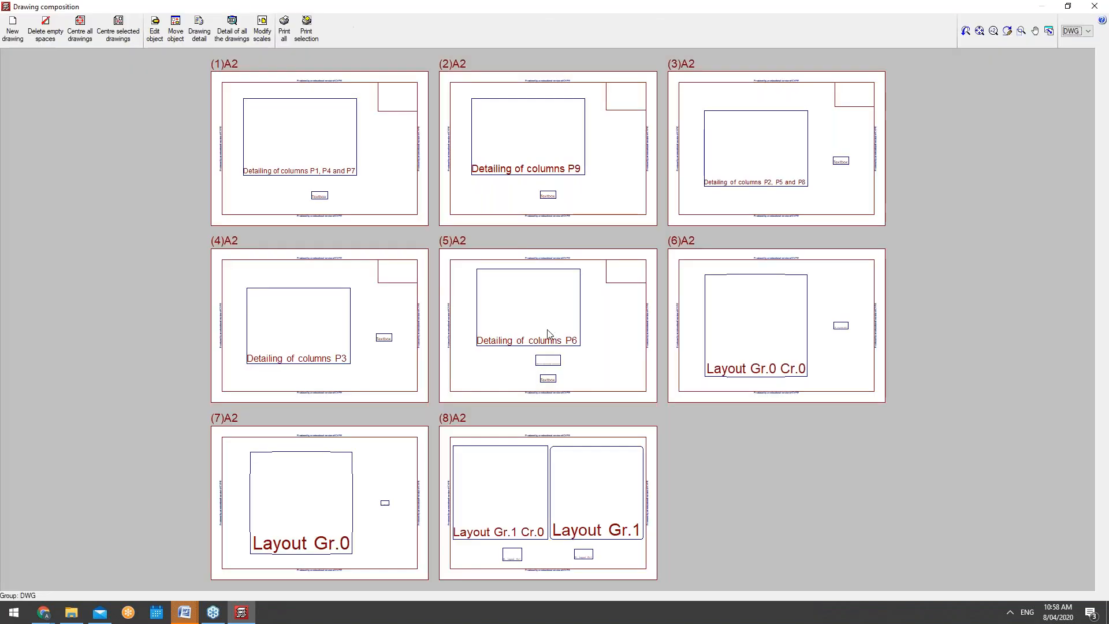
{"action": "left_click", "coordinate": [232, 32]}
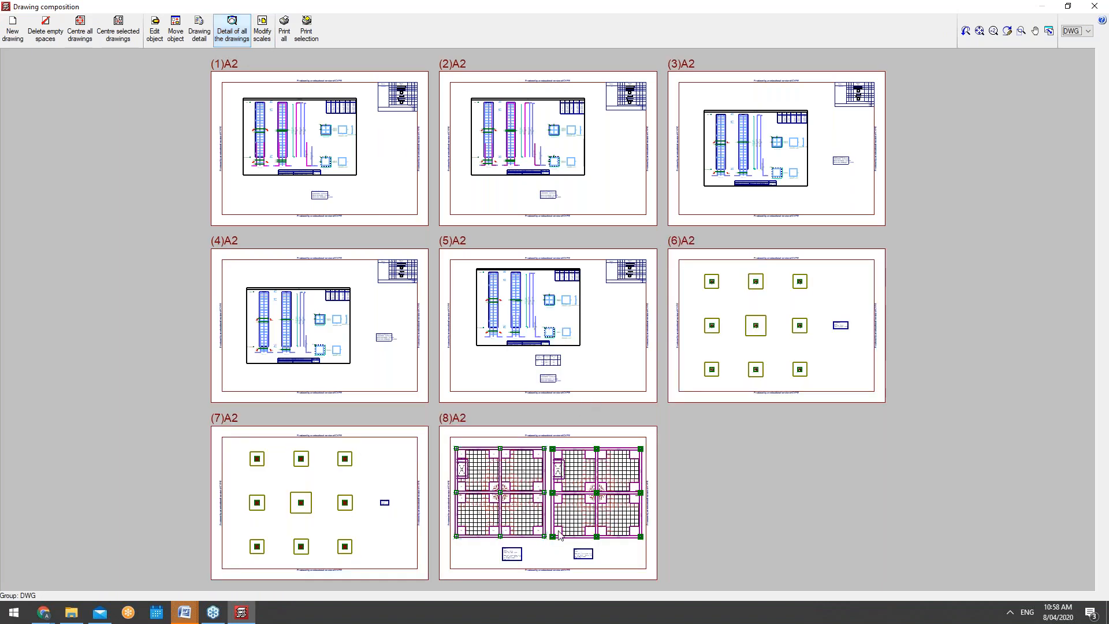
Examine the waffle slab layouts on sheet 8 closely, activate object editing, and close the drawing composition and drawing selection
{"action": "scroll", "coordinate": [553, 546], "scroll_direction": "up", "scroll_amount": 1}
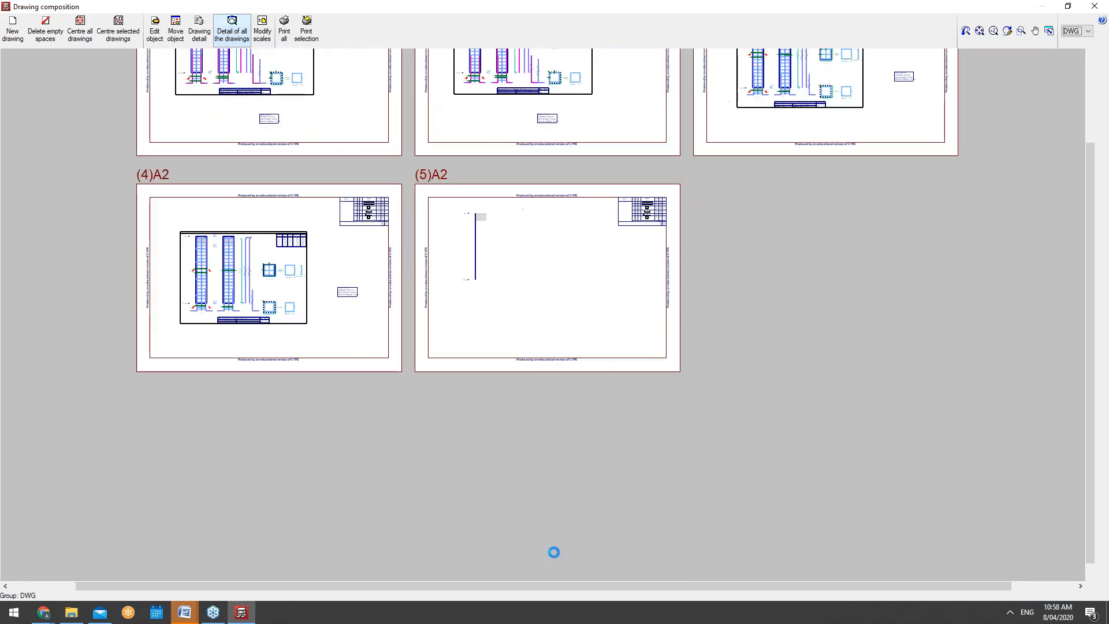
{"action": "scroll", "coordinate": [554, 552], "scroll_direction": "up", "scroll_amount": 1}
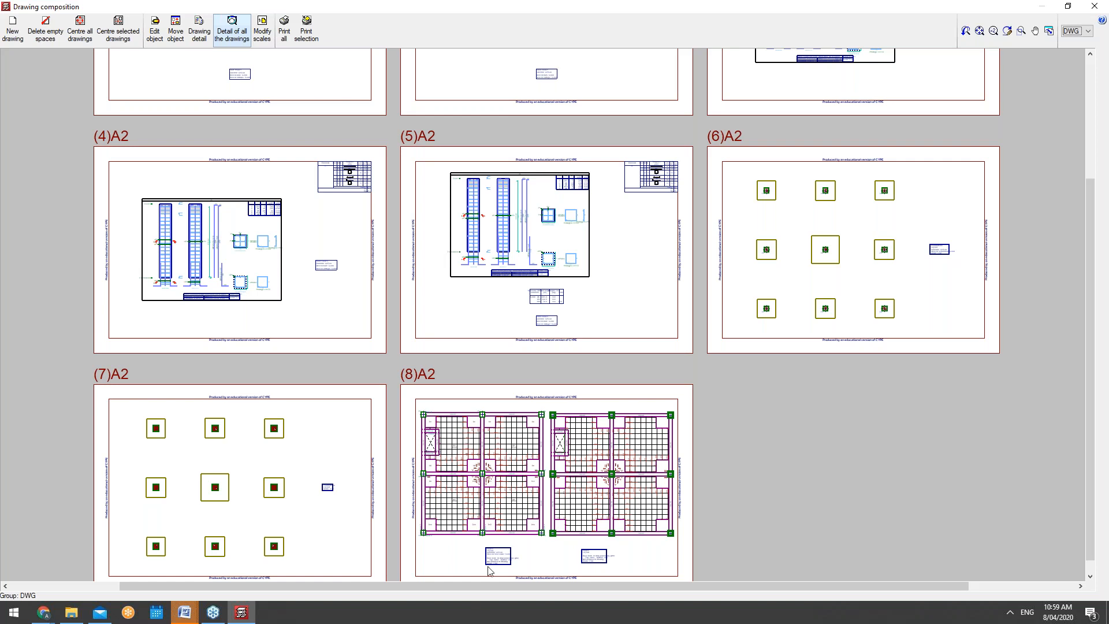
{"action": "scroll", "coordinate": [488, 566], "scroll_direction": "up", "scroll_amount": 3}
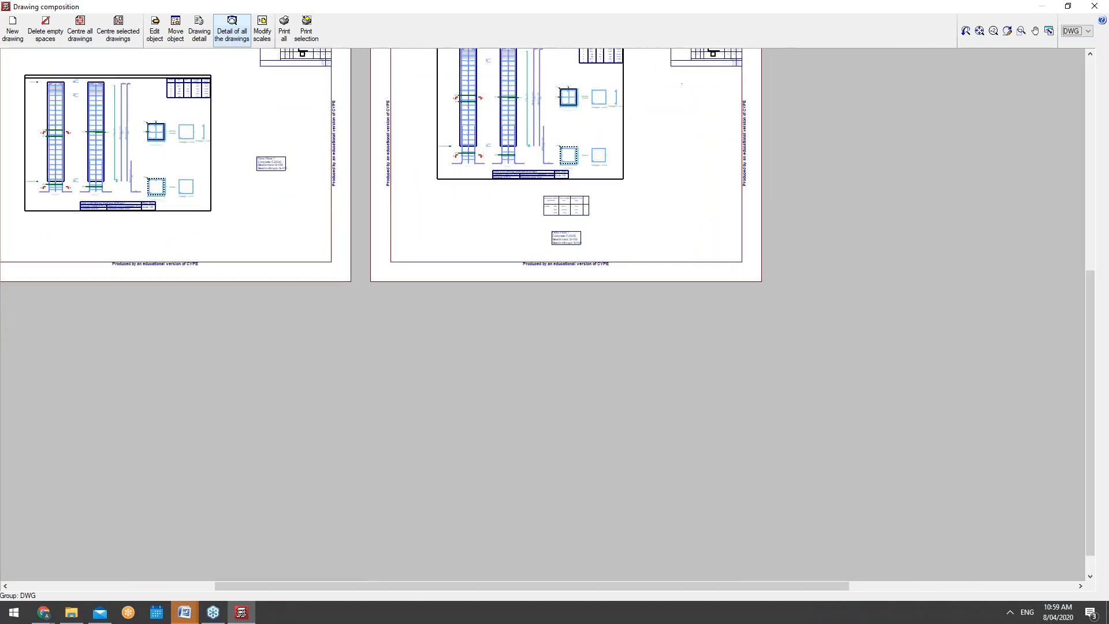
{"action": "scroll", "coordinate": [489, 563], "scroll_direction": "up", "scroll_amount": 2}
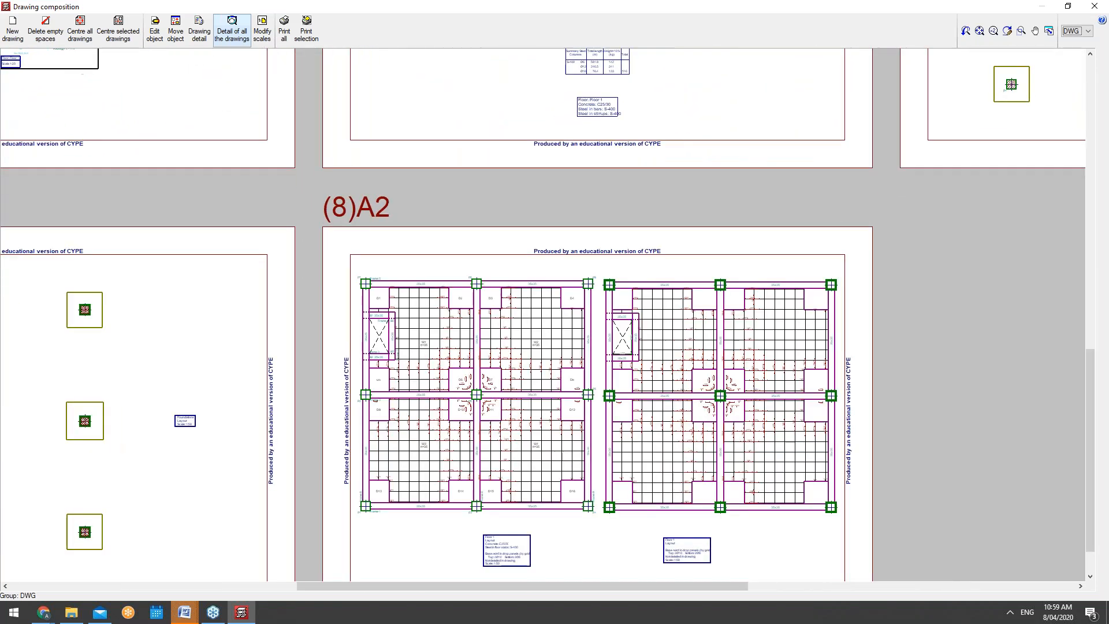
{"action": "scroll", "coordinate": [489, 560], "scroll_direction": "up", "scroll_amount": 3}
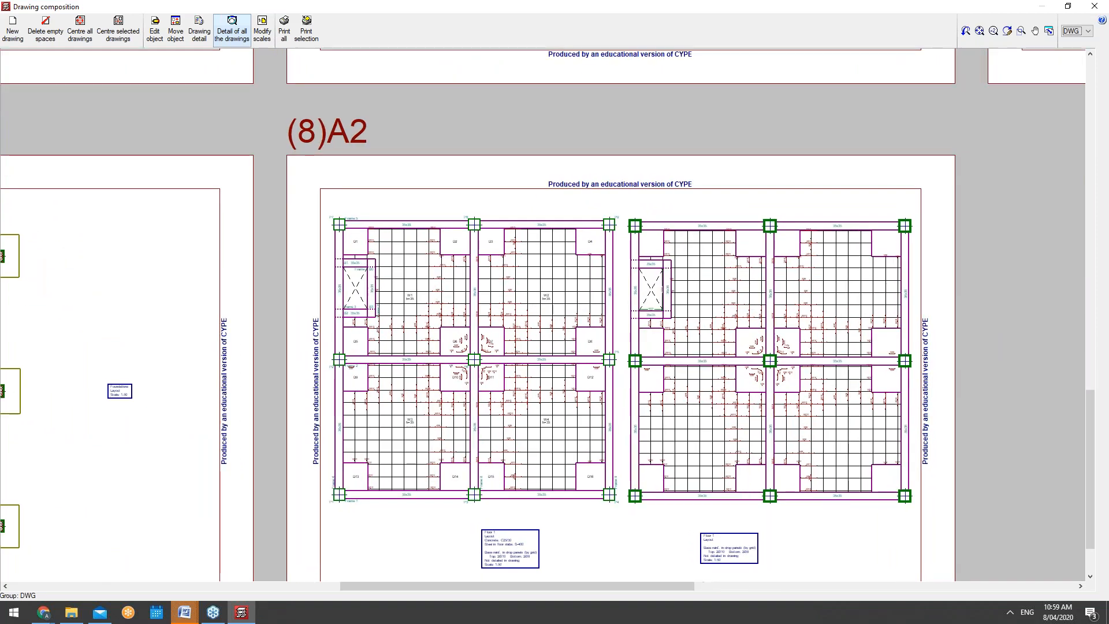
{"action": "scroll", "coordinate": [502, 555], "scroll_direction": "up", "scroll_amount": 1}
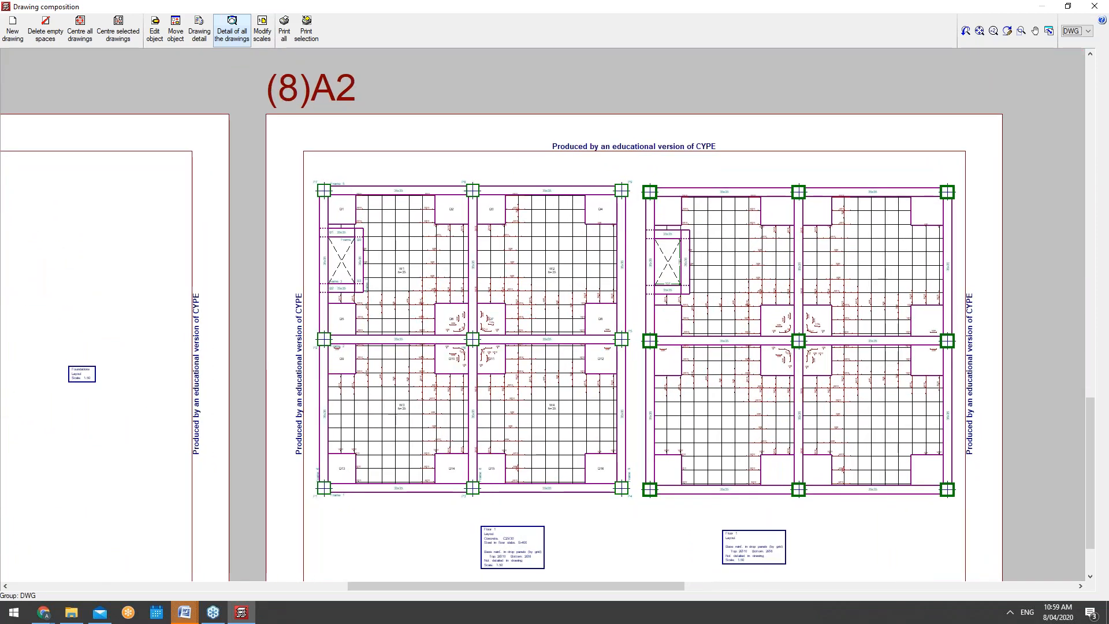
{"action": "left_click", "coordinate": [155, 30]}
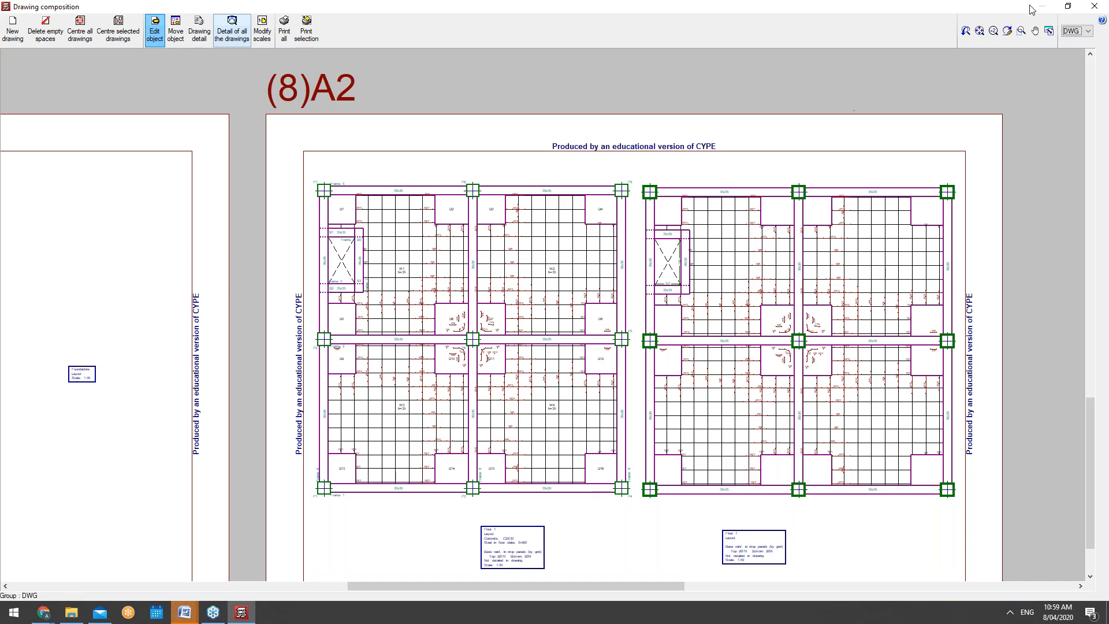
{"action": "left_click", "coordinate": [1094, 6]}
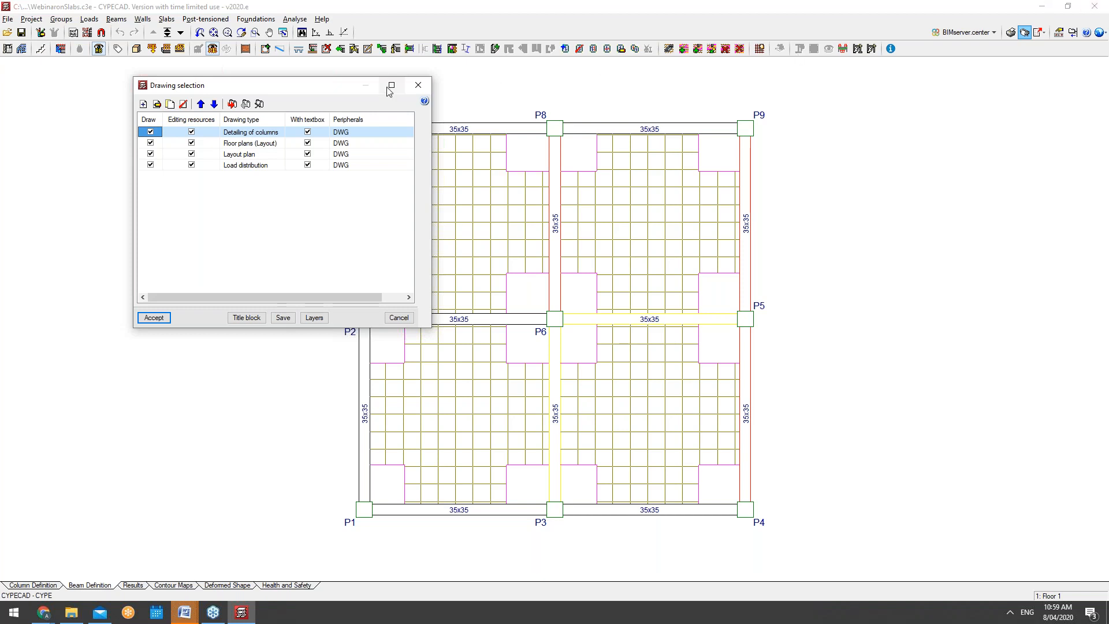
{"action": "left_click", "coordinate": [417, 85]}
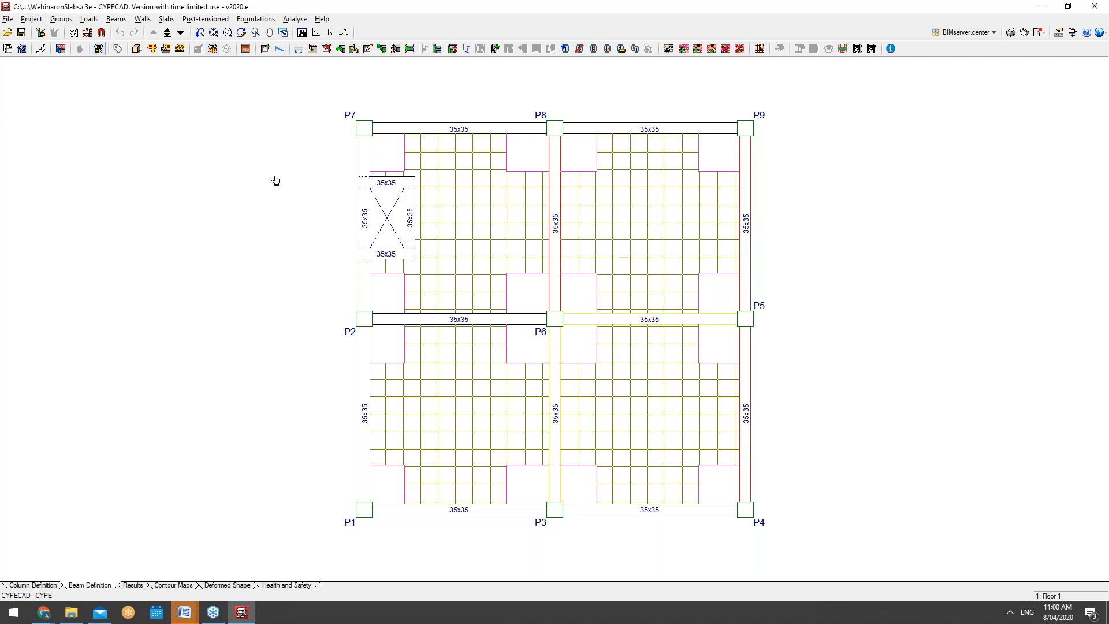
Look over the beam families and types offered when defining a beam, and cancel the current beam settings
{"action": "left_click", "coordinate": [167, 20]}
{"action": "mouse_move", "coordinate": [103, 22]}
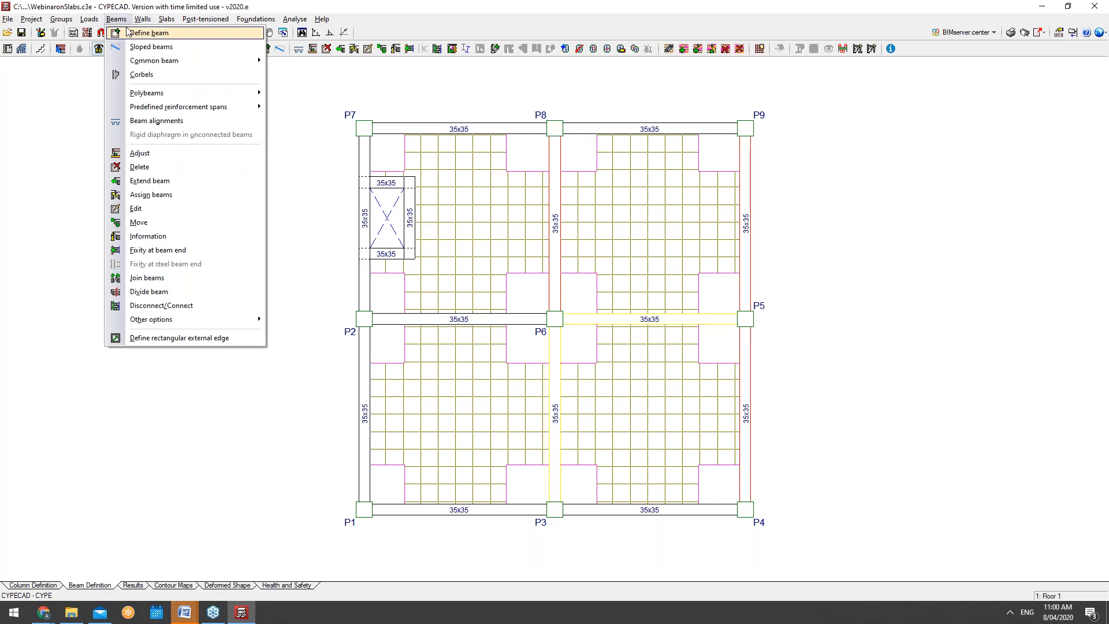
{"action": "left_click", "coordinate": [139, 32]}
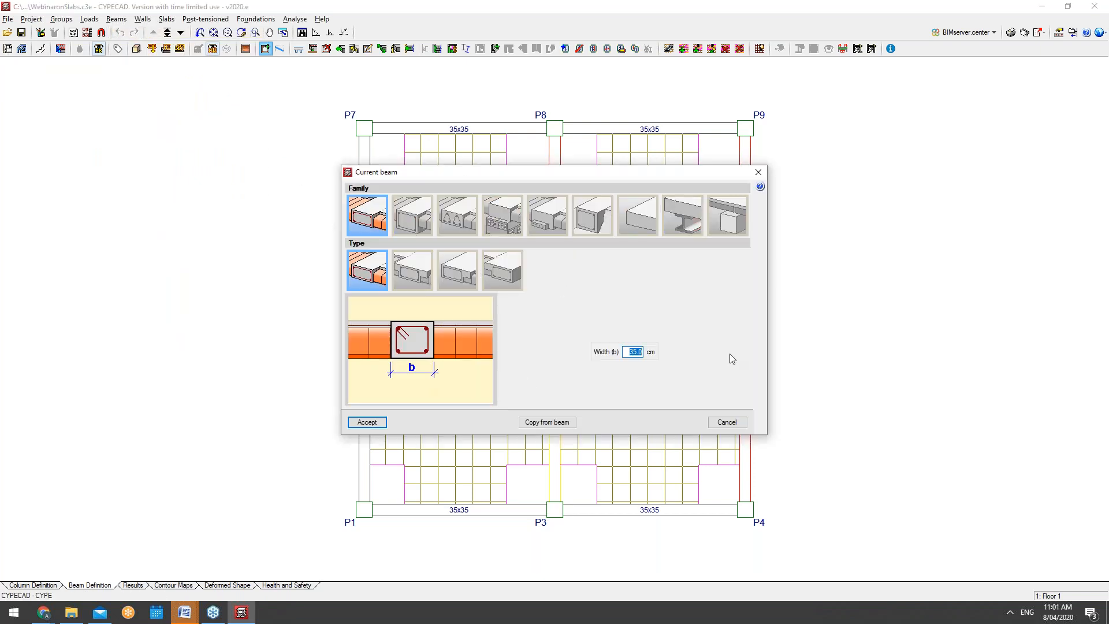
{"action": "left_click", "coordinate": [727, 422]}
Try to define a plane stress wall along the edge beam between P1 and P2, declining to discard the analysis results
{"action": "left_click", "coordinate": [143, 19]}
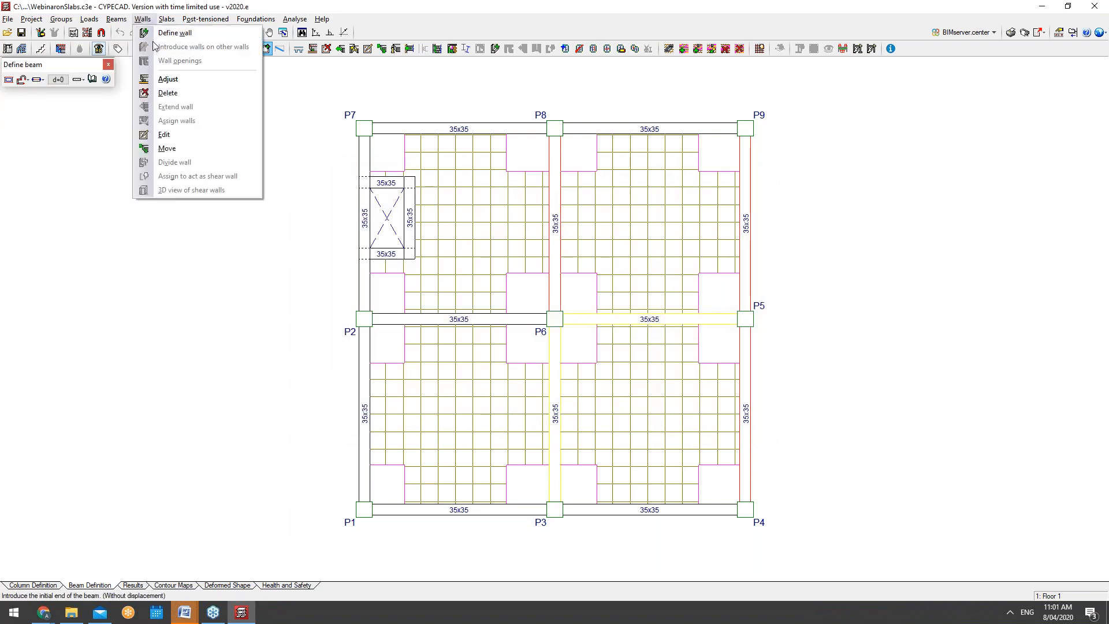
{"action": "left_click", "coordinate": [168, 34]}
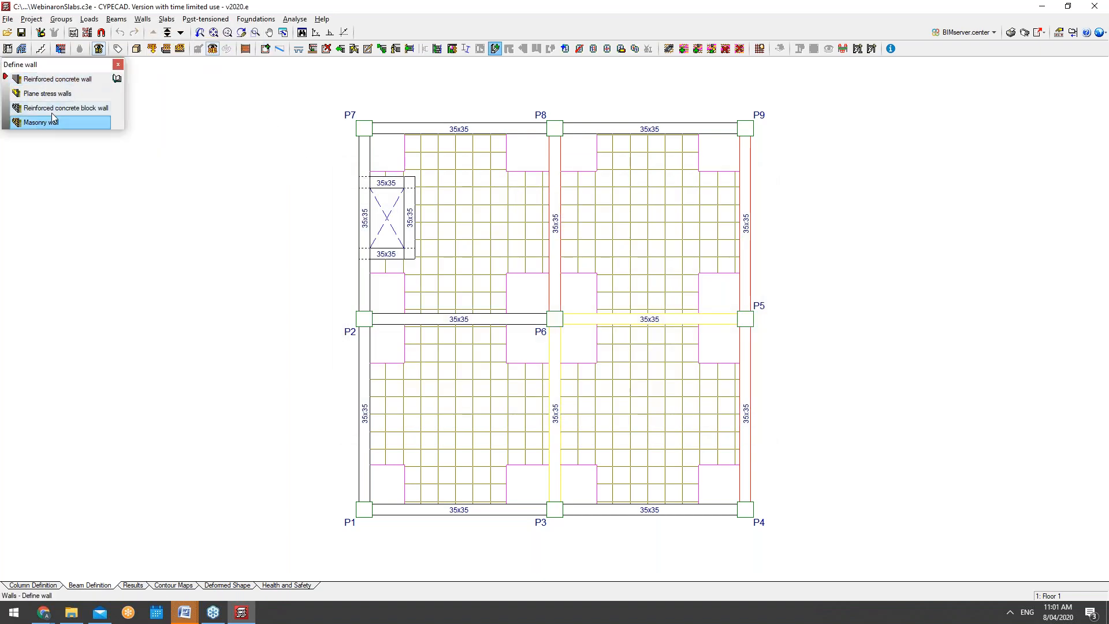
{"action": "left_click", "coordinate": [60, 107]}
{"action": "left_click", "coordinate": [57, 99]}
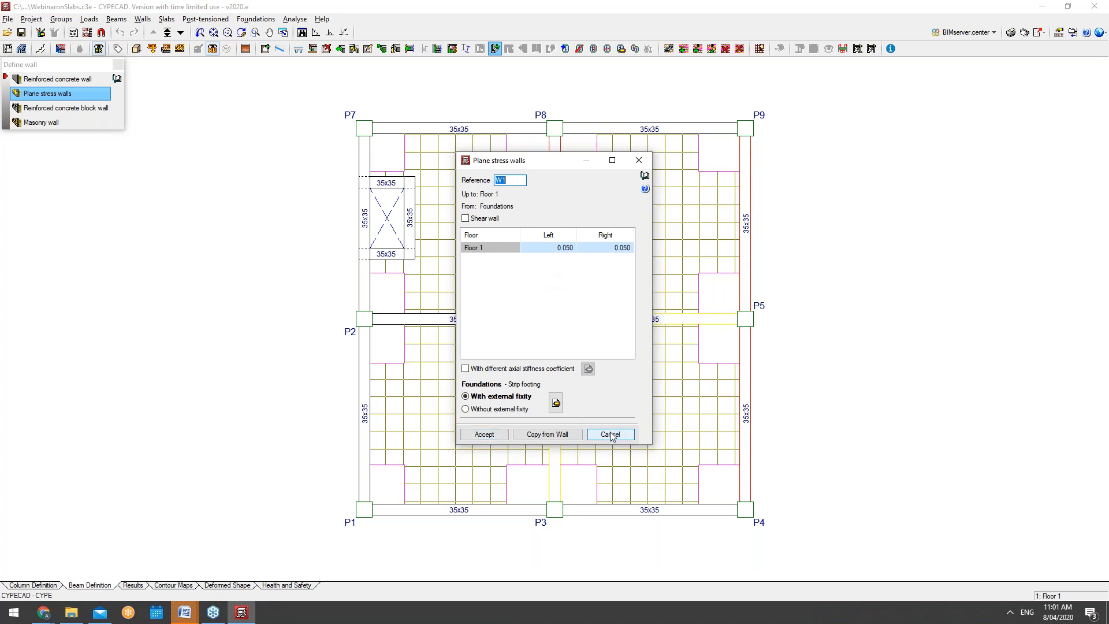
{"action": "left_click", "coordinate": [485, 435]}
{"action": "left_click", "coordinate": [371, 382]}
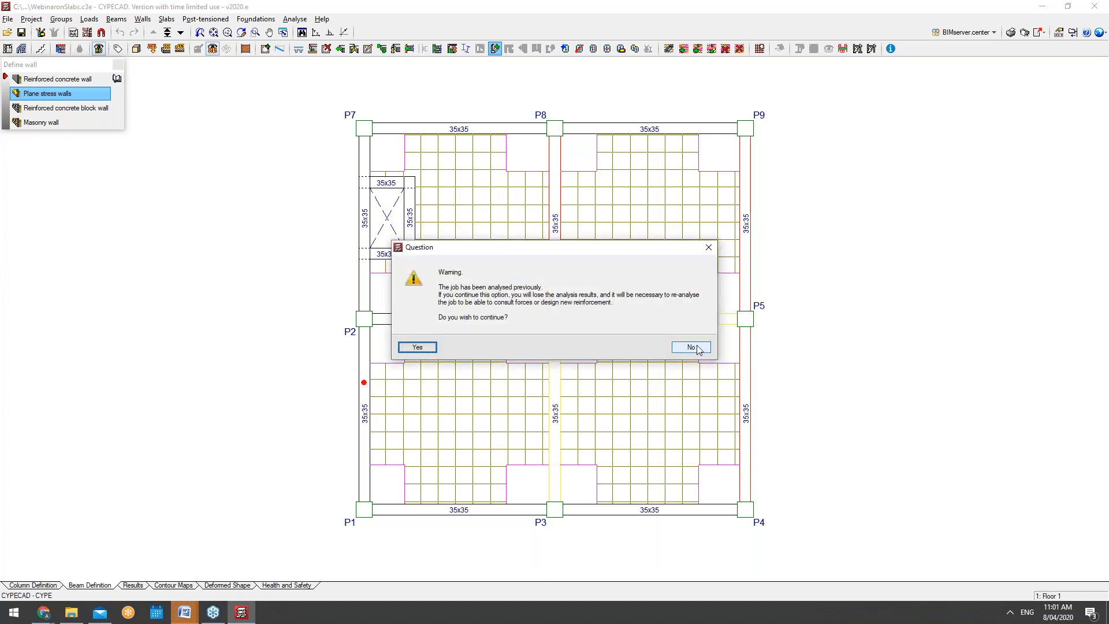
{"action": "left_click", "coordinate": [693, 348]}
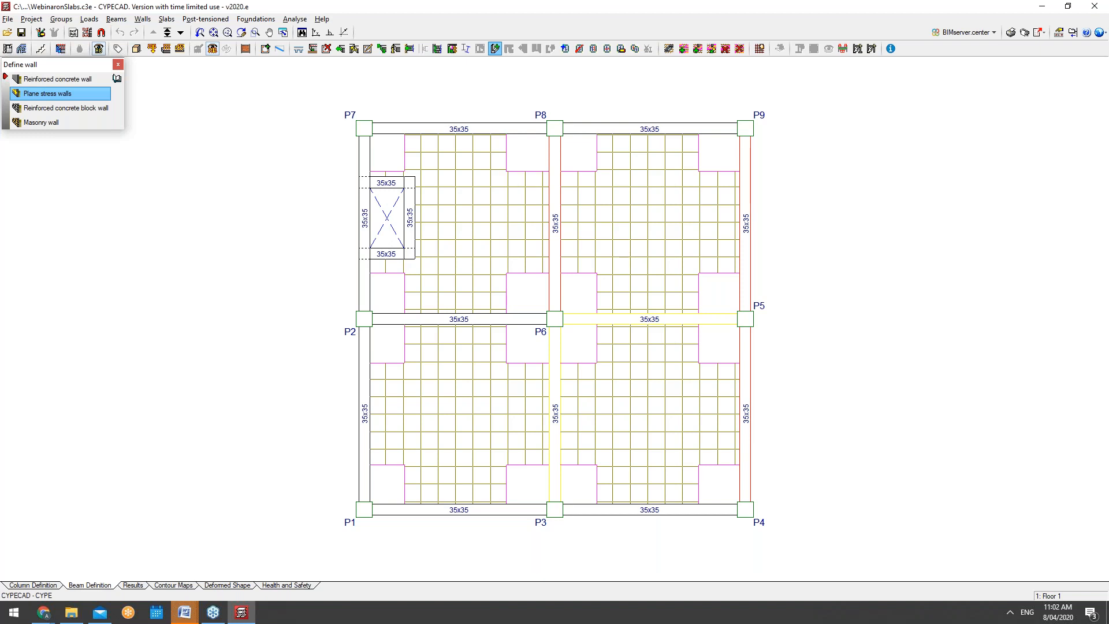
Switch to BIMserver.center in the browser and accept the received collaboration invitation for the Arena project
{"action": "mouse_move", "coordinate": [44, 612]}
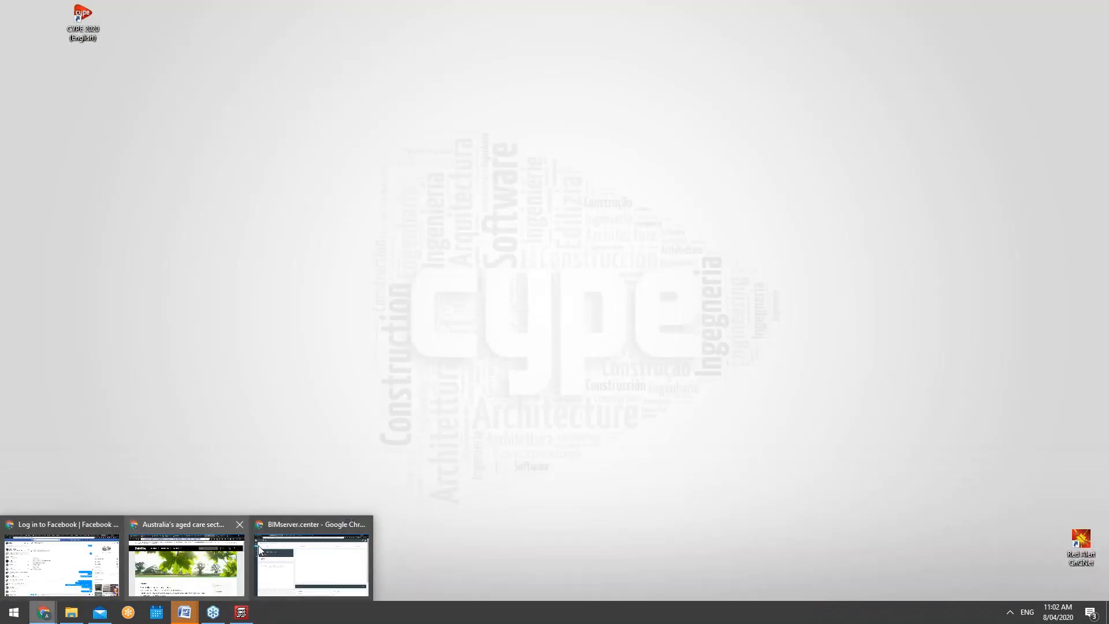
{"action": "left_click", "coordinate": [261, 551]}
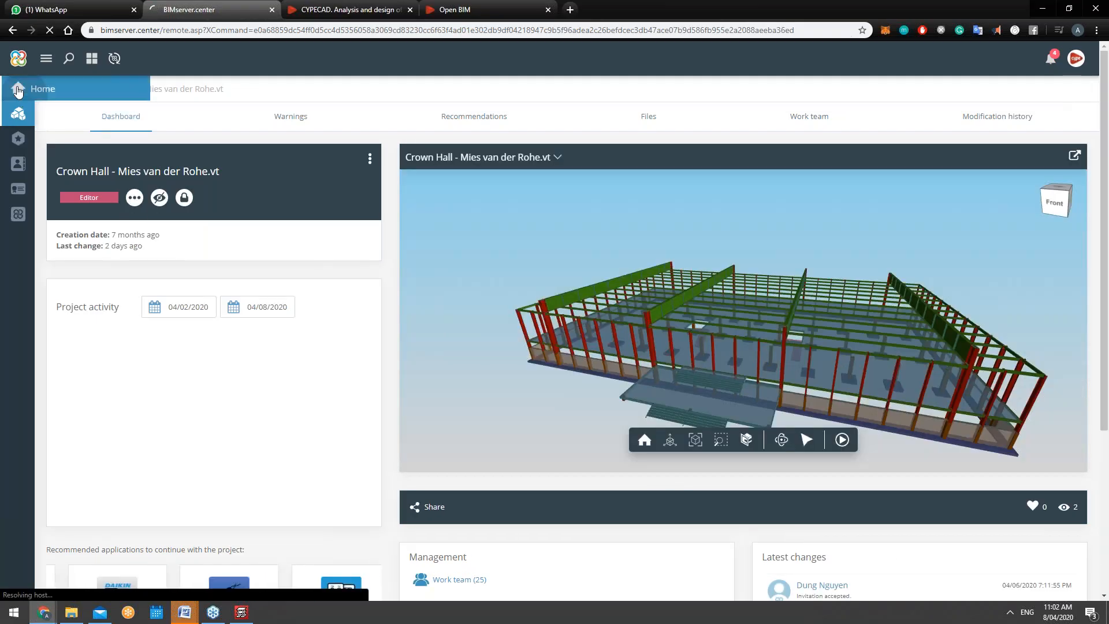
{"action": "left_click", "coordinate": [18, 89]}
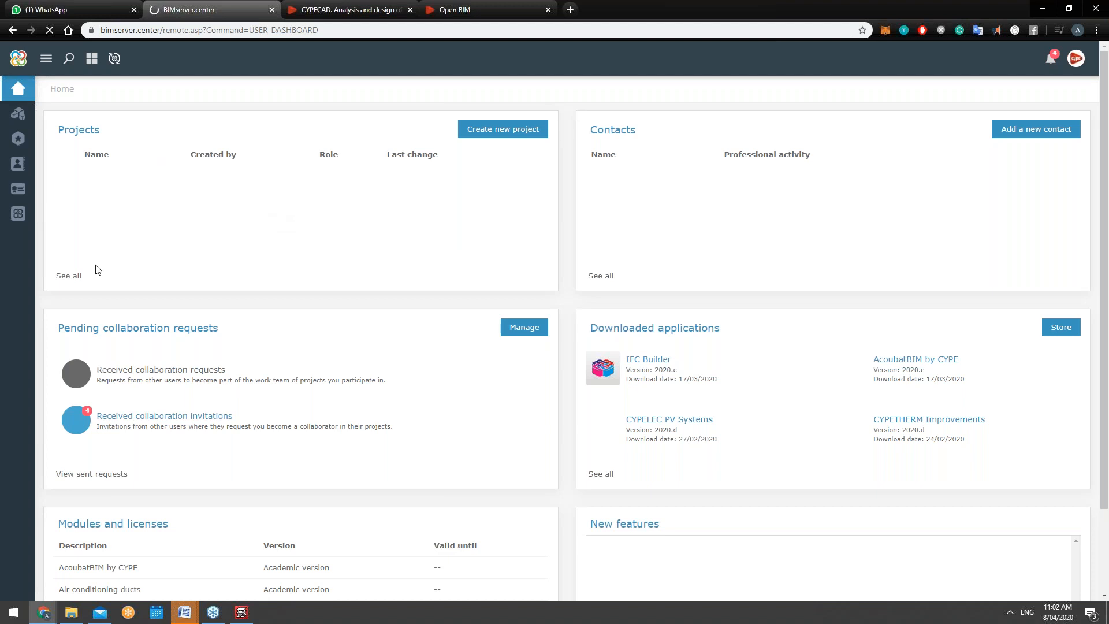
{"action": "left_click", "coordinate": [164, 417]}
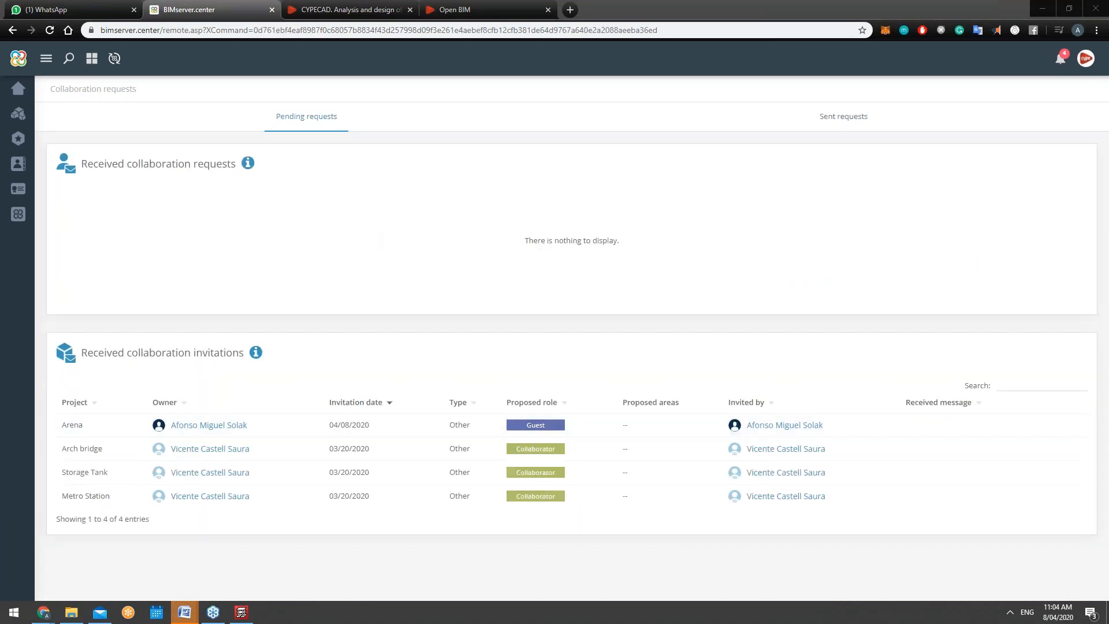
{"action": "left_click", "coordinate": [1059, 428]}
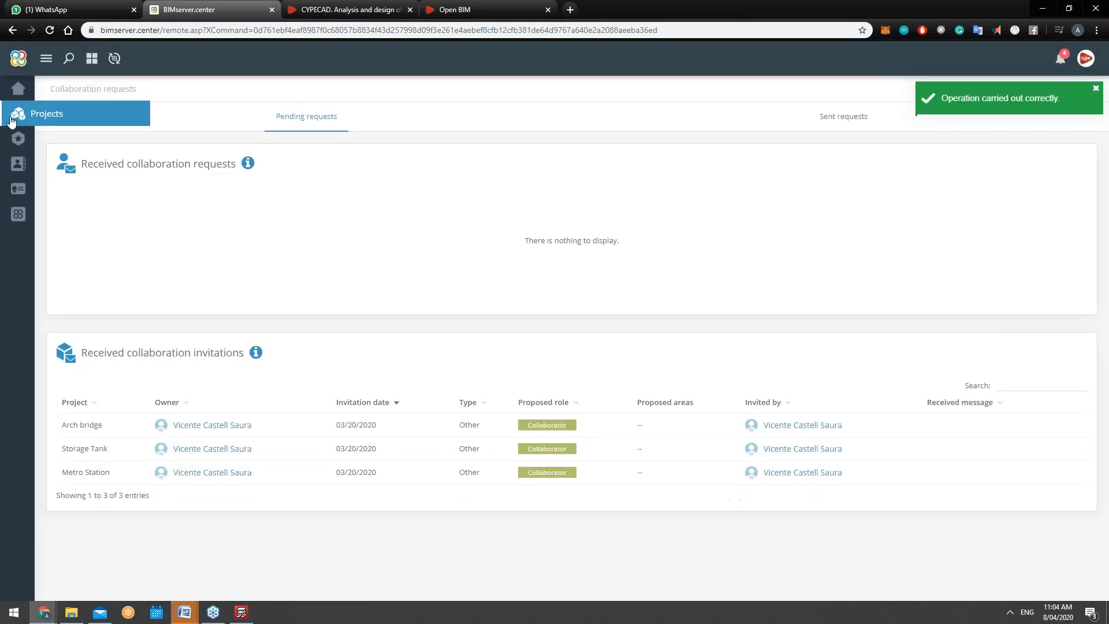
Show the list of active projects and open the Arena project
{"action": "left_click", "coordinate": [11, 117]}
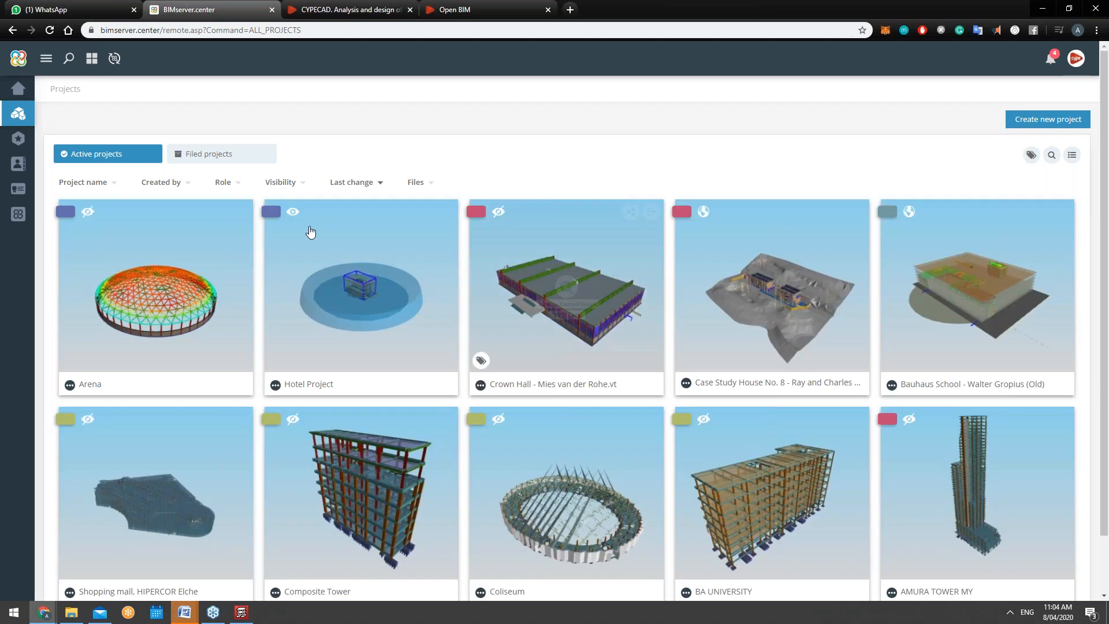
{"action": "left_click", "coordinate": [155, 287]}
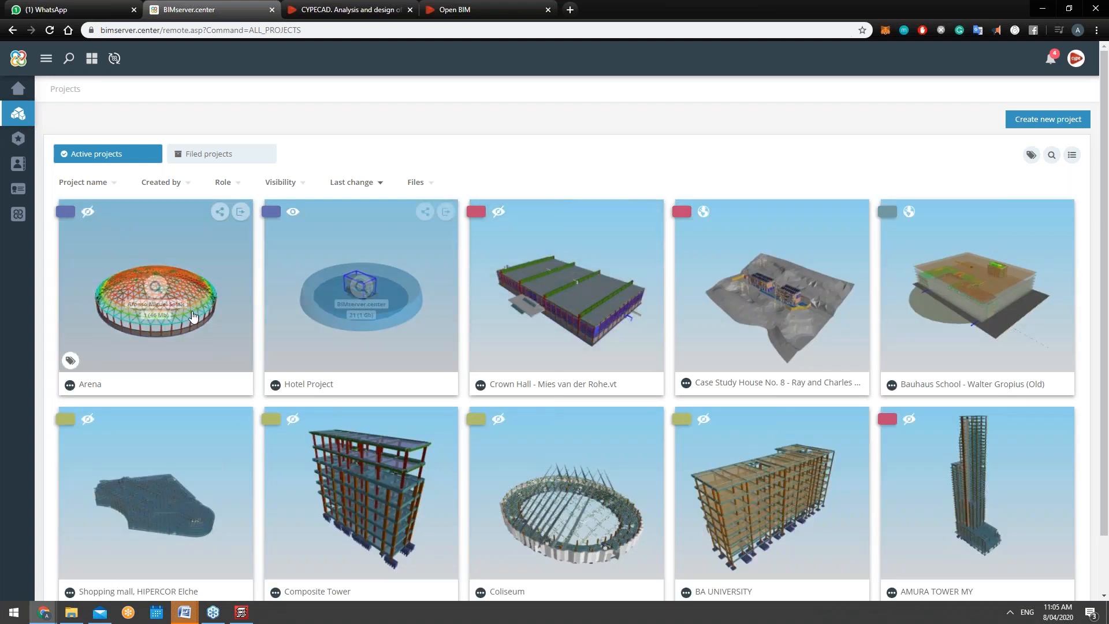
{"action": "left_click", "coordinate": [195, 316]}
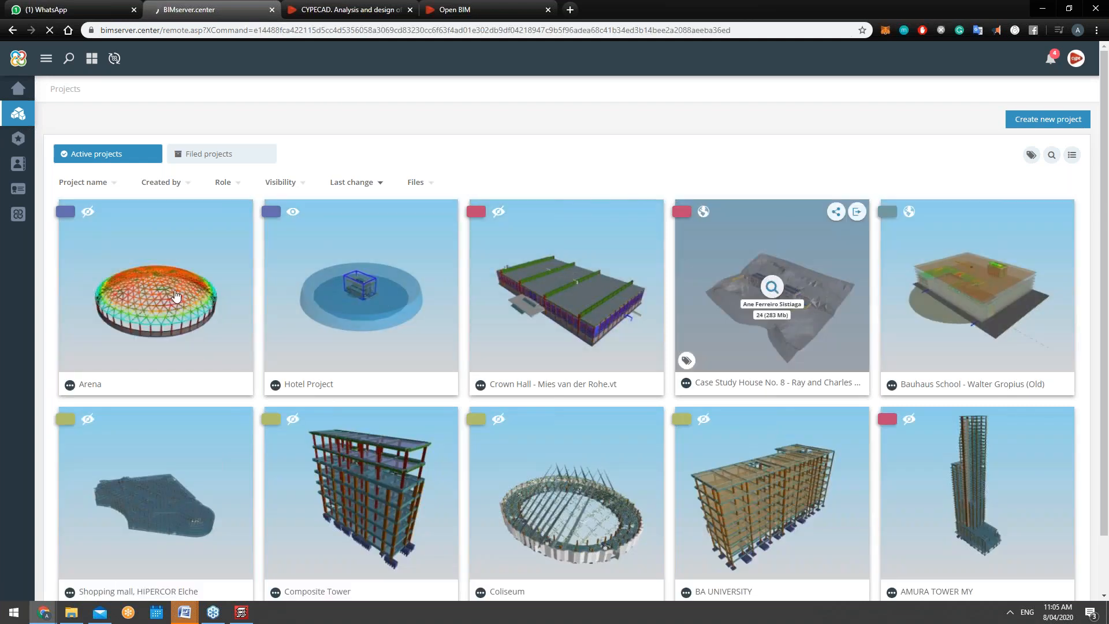